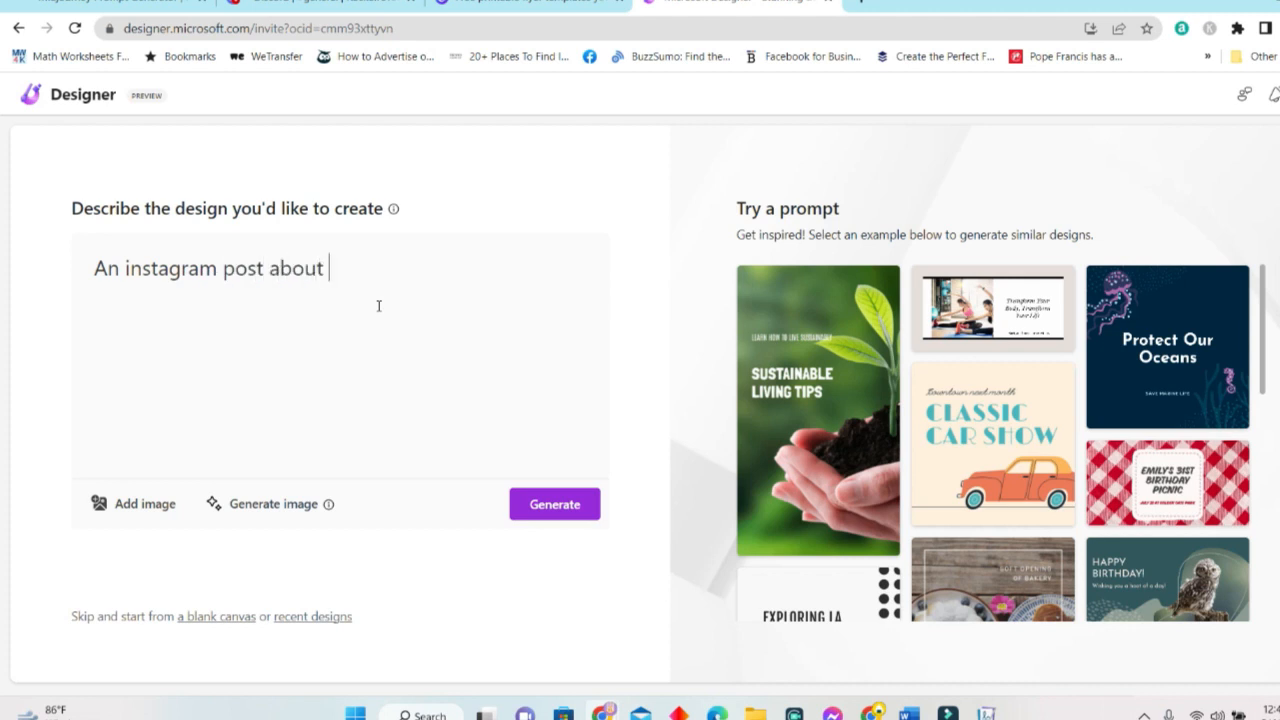
Finish the prompt with 'May 6, 2023', generate tea launch designs, and show the Add image options.
{"action": "key", "text": "BackSpace"}
{"action": "key", "text": "BackSpace"}
{"action": "key", "text": "BackSpace"}
{"action": "type", "text": "May 6, 2023"}
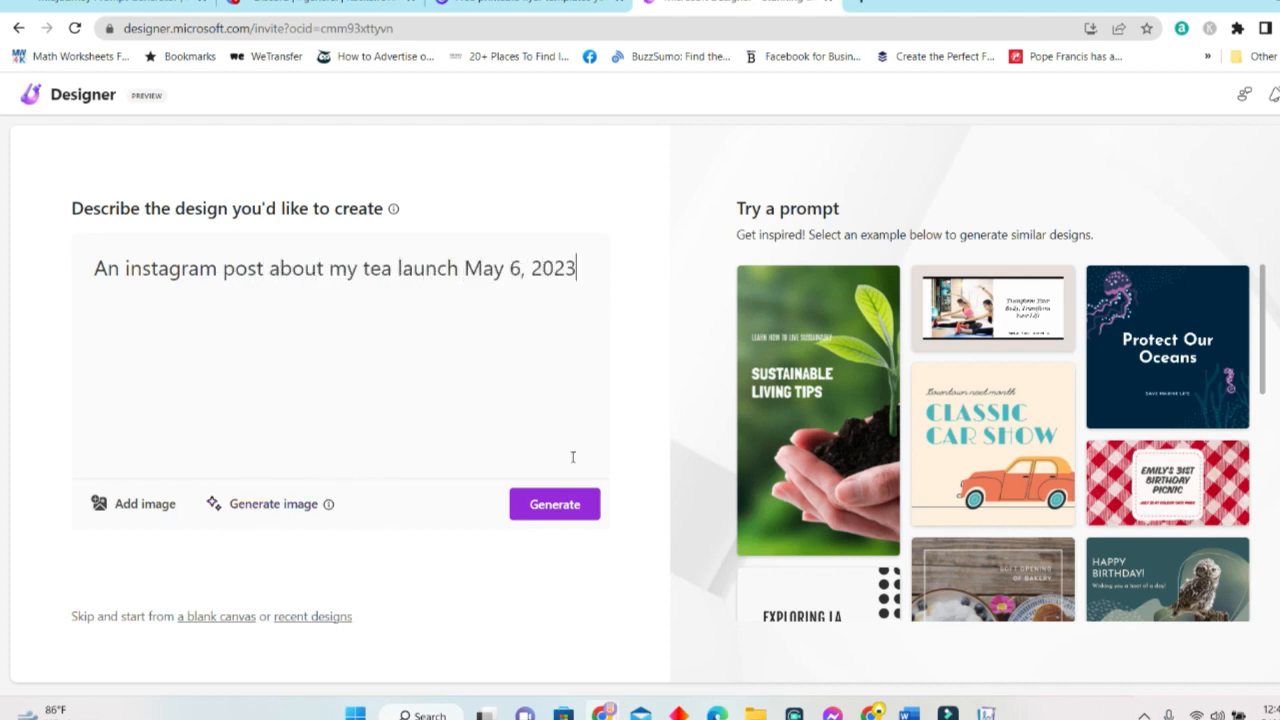
{"action": "left_click", "coordinate": [556, 505]}
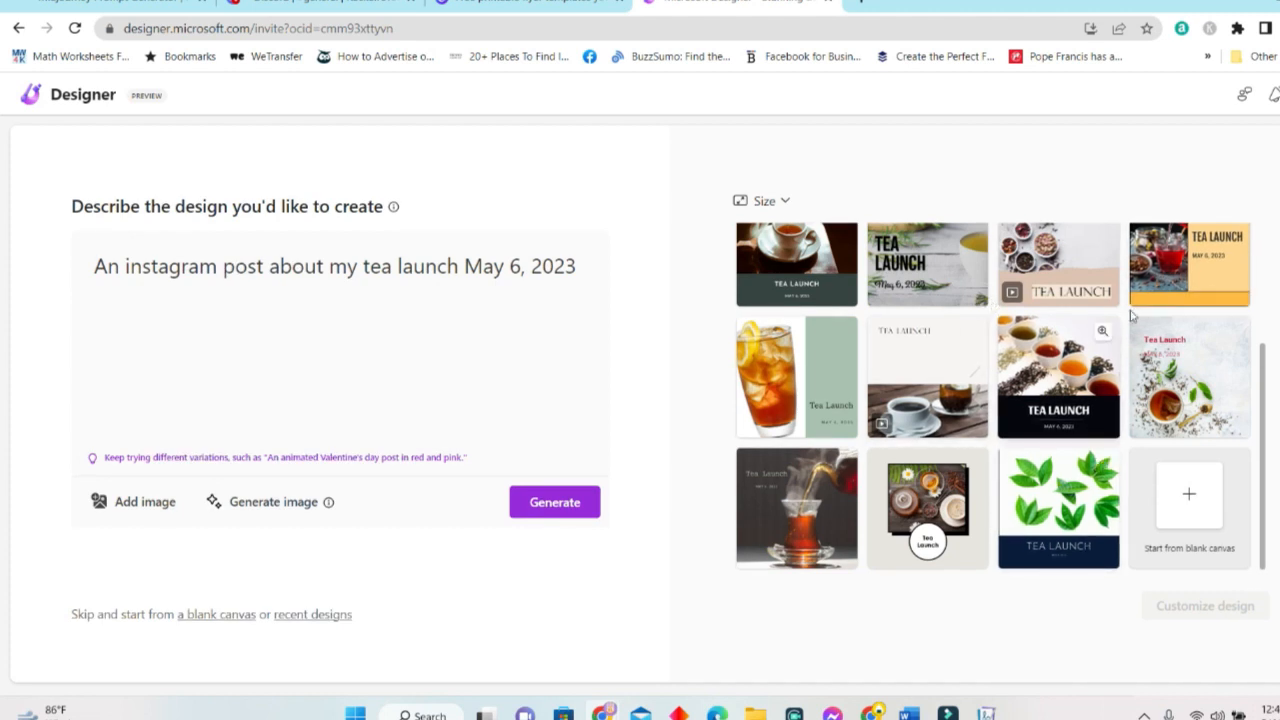
{"action": "left_click", "coordinate": [150, 502]}
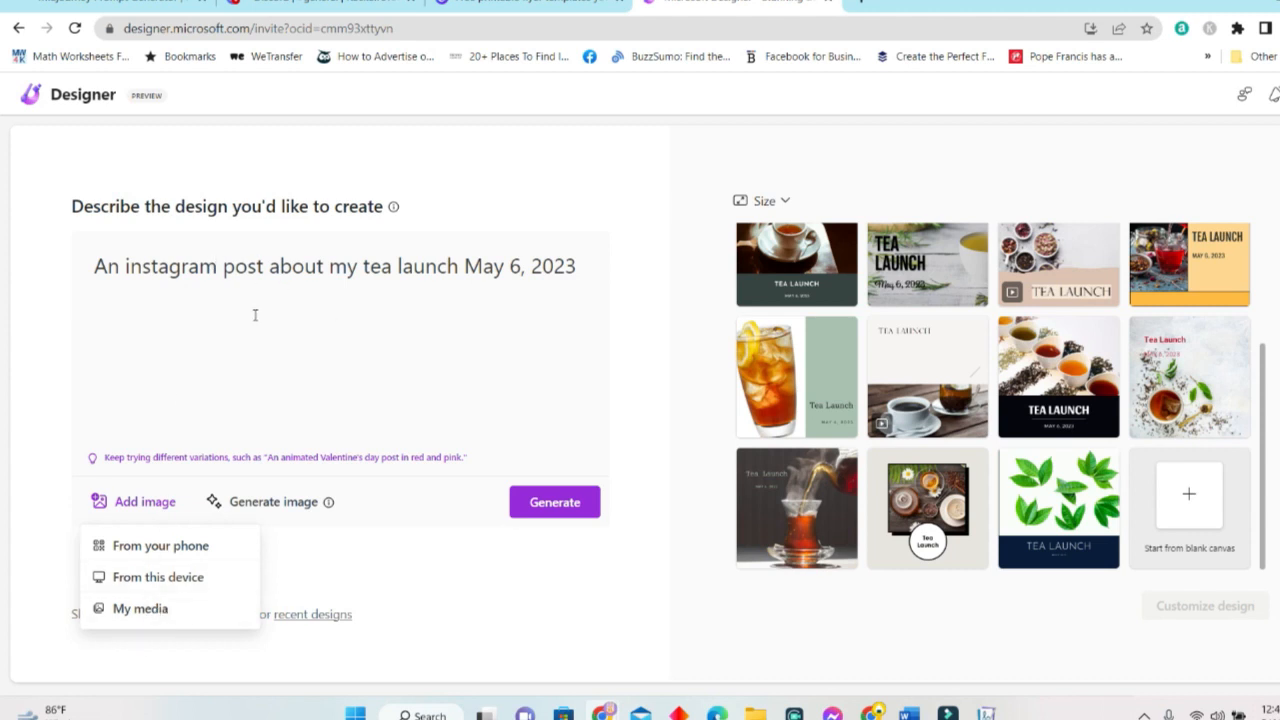
Replace the tea launch prompt with 'a tea cup with yellow tea'.
{"action": "left_click", "coordinate": [276, 435]}
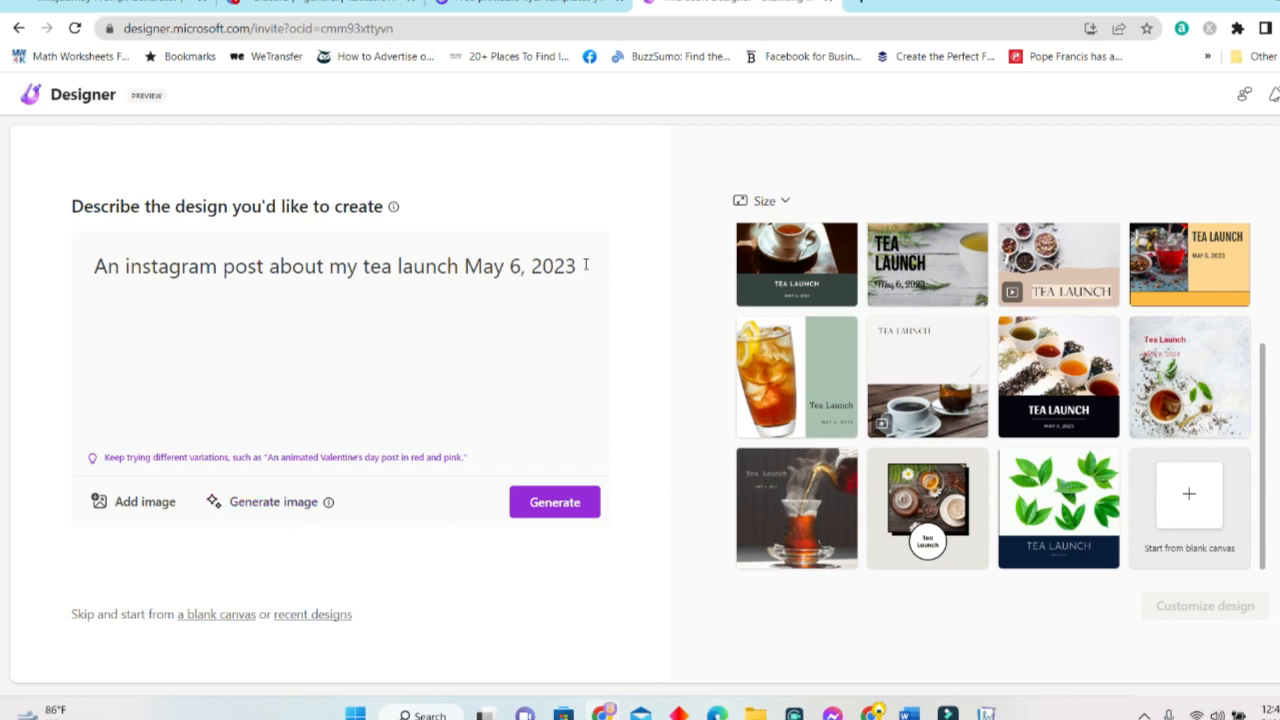
{"action": "left_click_drag", "start_coordinate": [590, 266], "coordinate": [3, 298]}
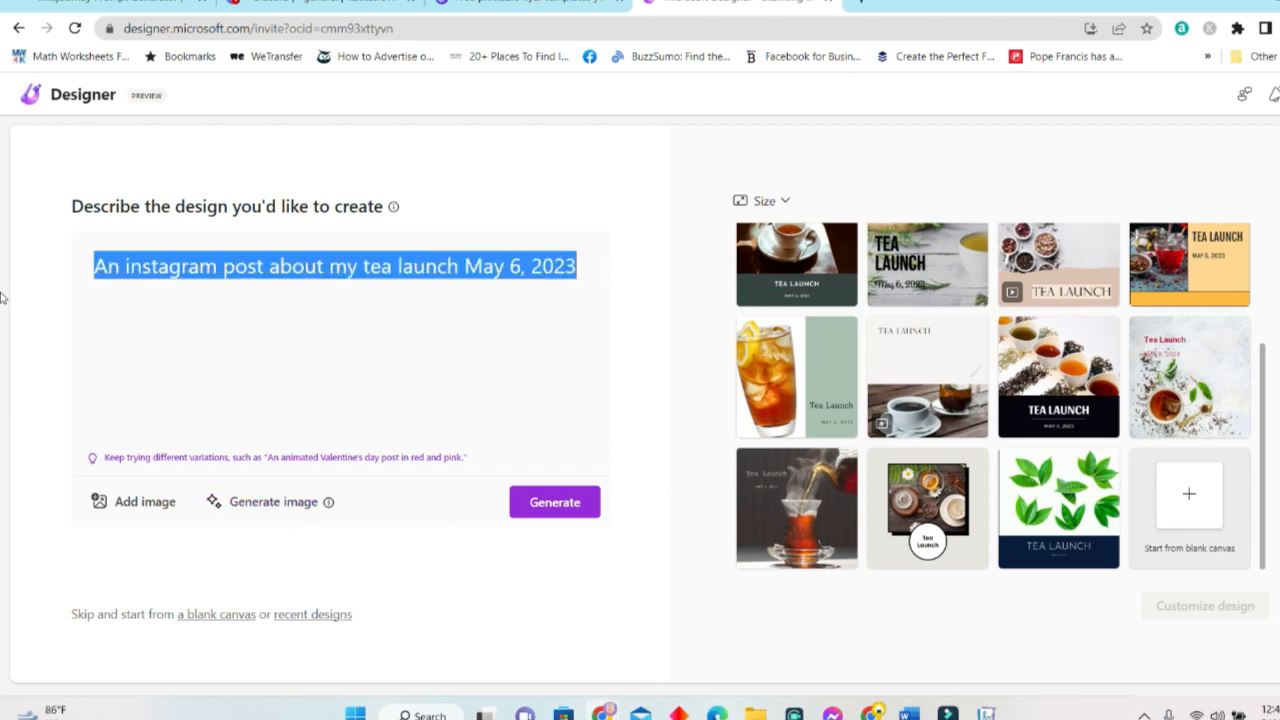
{"action": "key", "text": "BackSpace"}
{"action": "type", "text": "a tea"}
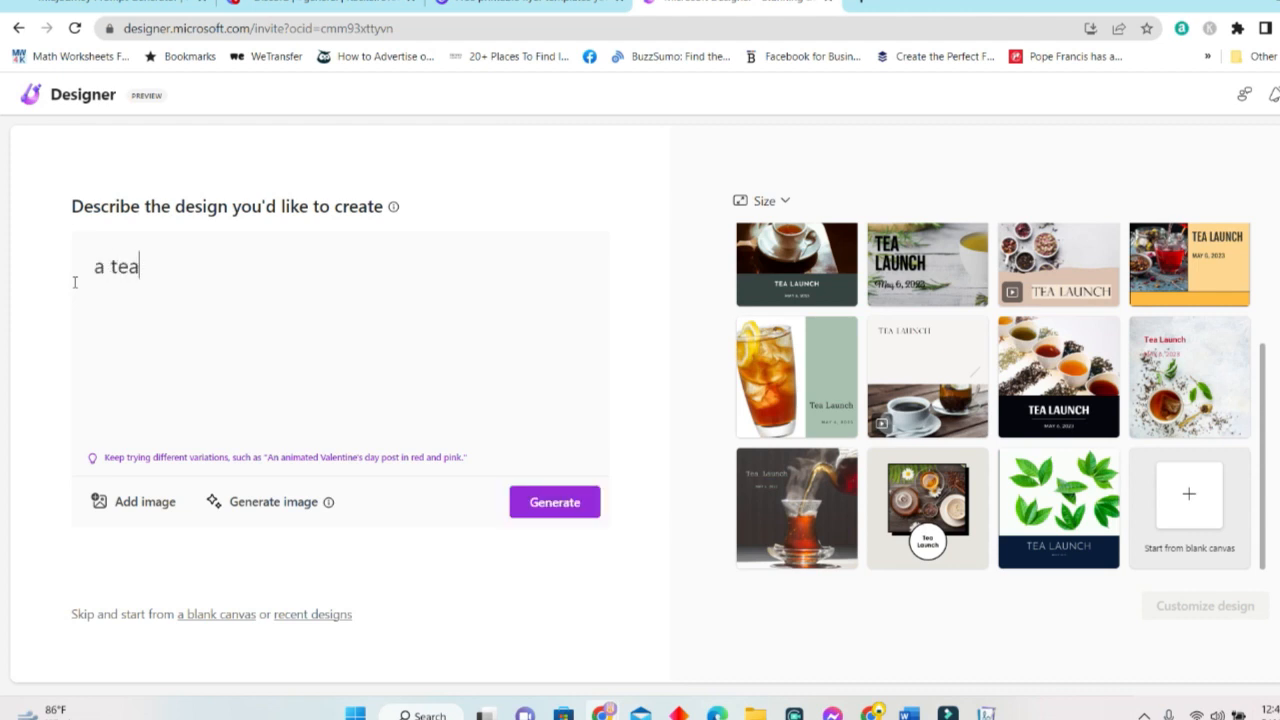
{"action": "type", "text": " cup with yellow tea"}
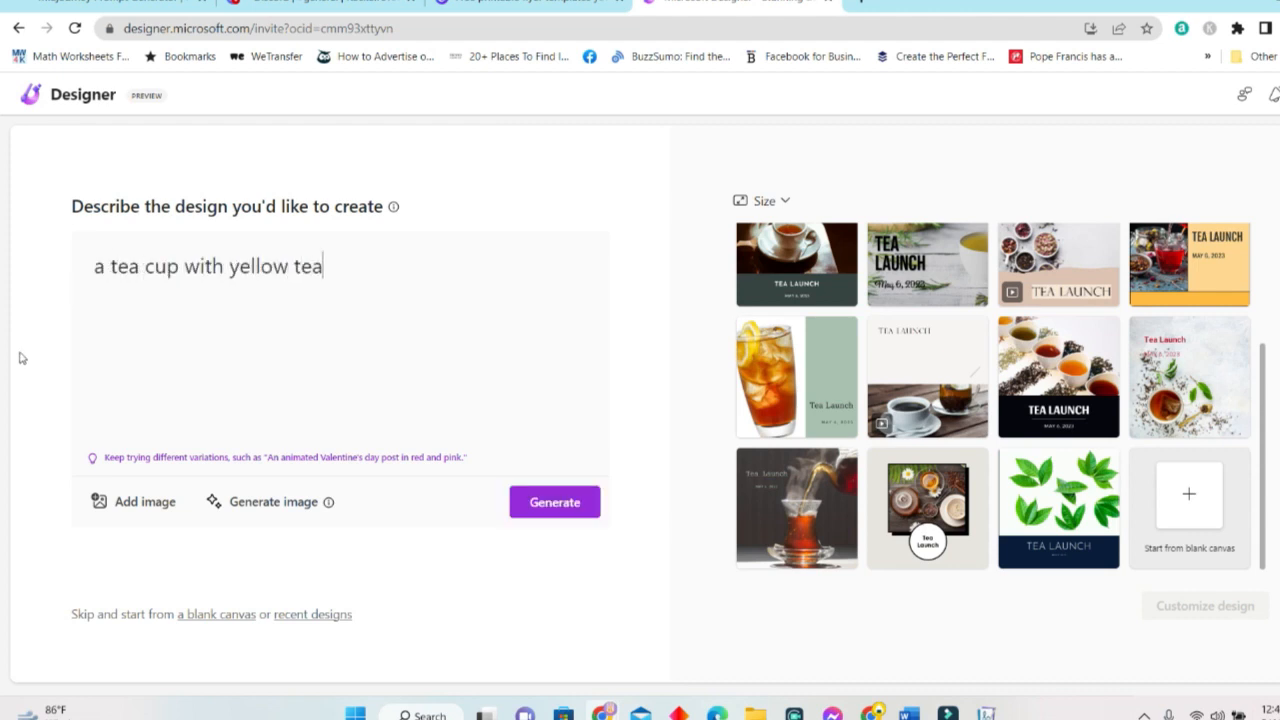
Visit Generate image, return to the design description and delete the tea cup text.
{"action": "left_click", "coordinate": [284, 505]}
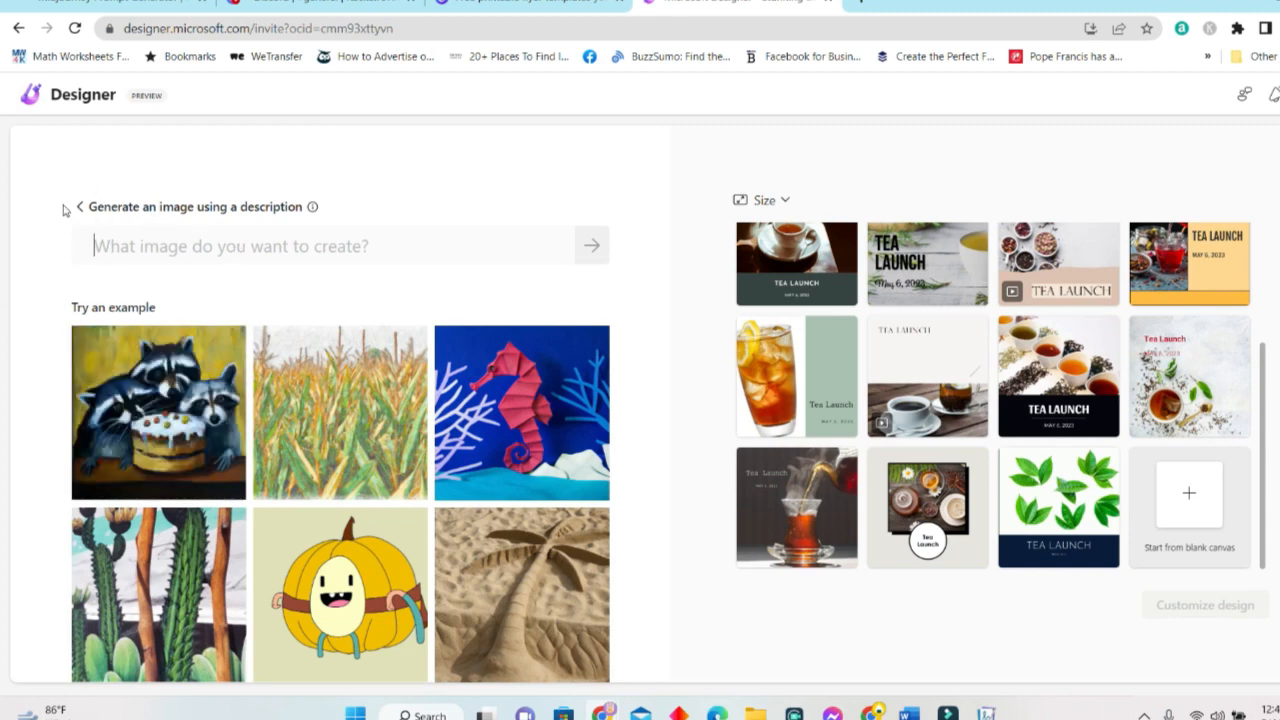
{"action": "left_click", "coordinate": [79, 207]}
{"action": "left_click_drag", "start_coordinate": [391, 263], "coordinate": [80, 261]}
{"action": "key", "text": "ctrl+c"}
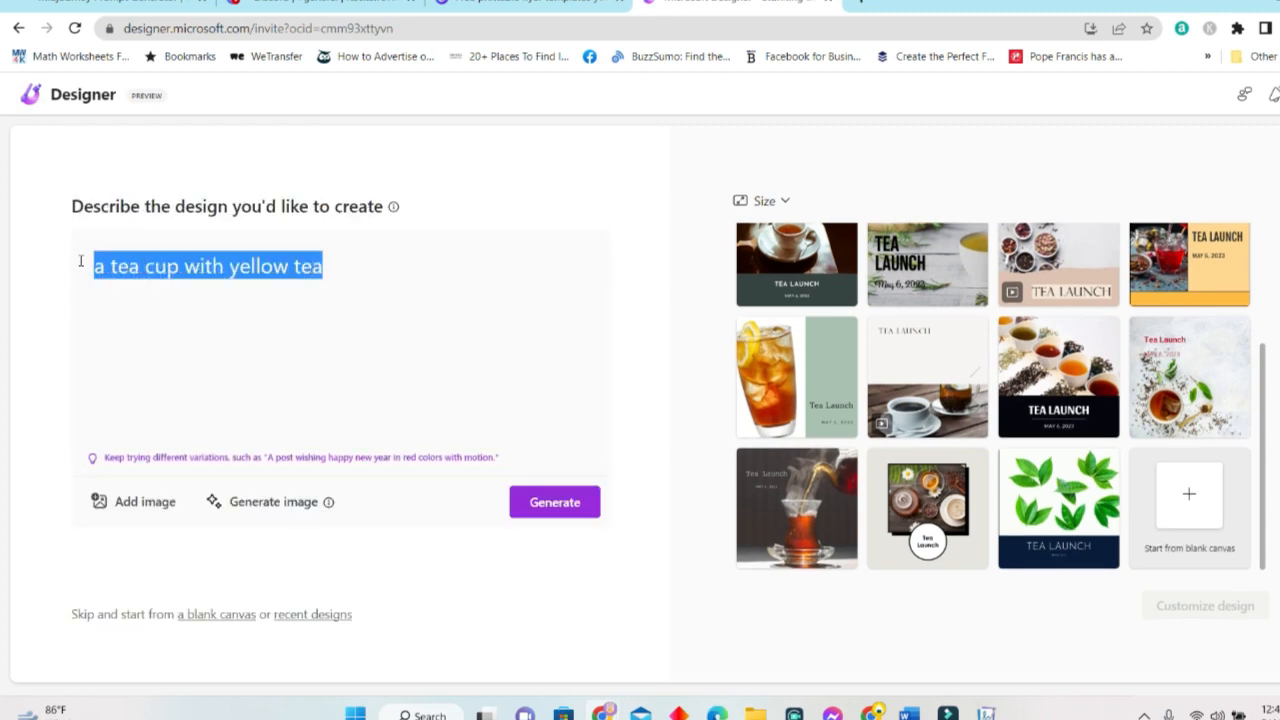
{"action": "key", "text": "BackSpace"}
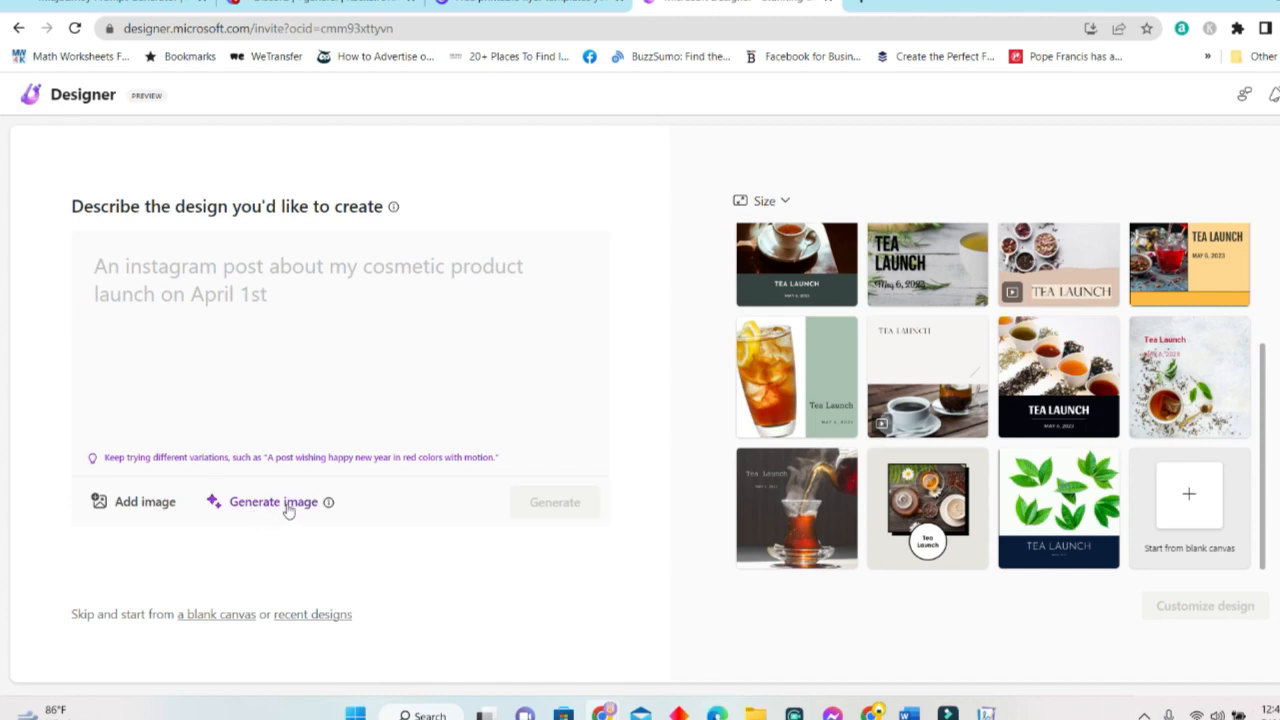
Paste 'a tea cup with yellow tea' into Generate image and generate images.
{"action": "left_click", "coordinate": [273, 502]}
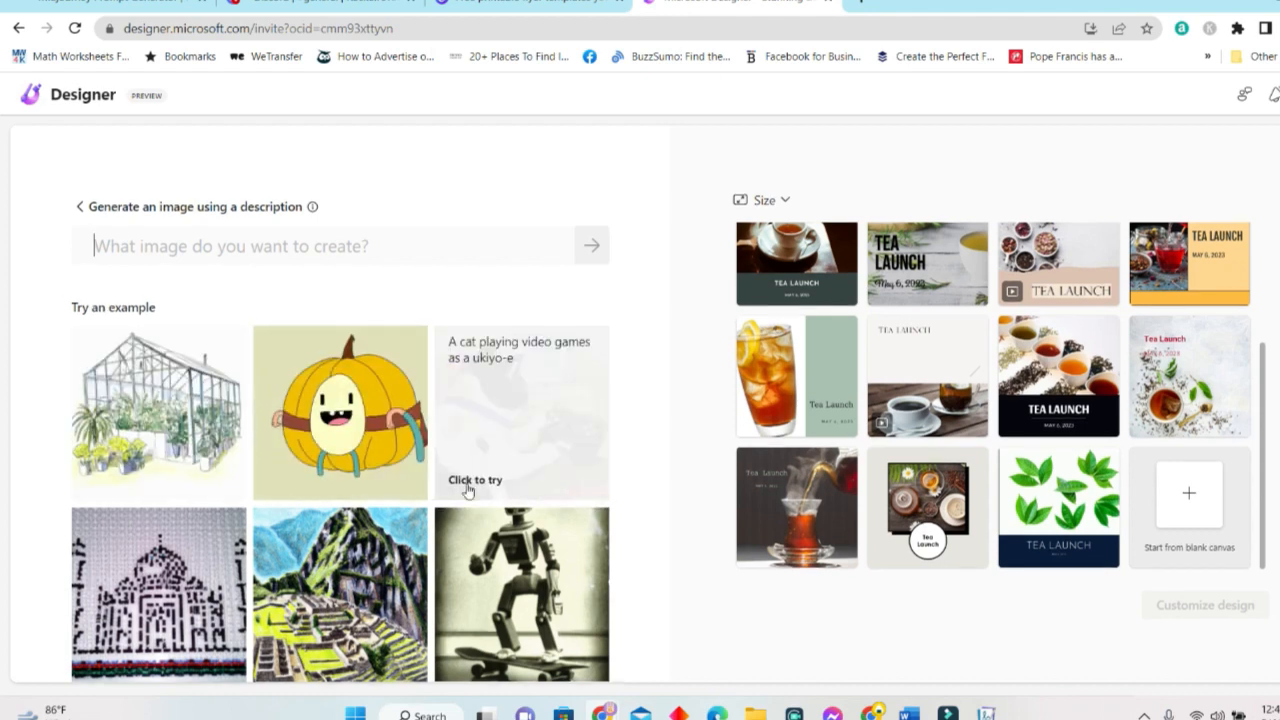
{"action": "left_click", "coordinate": [237, 252]}
{"action": "key", "text": "ctrl+v"}
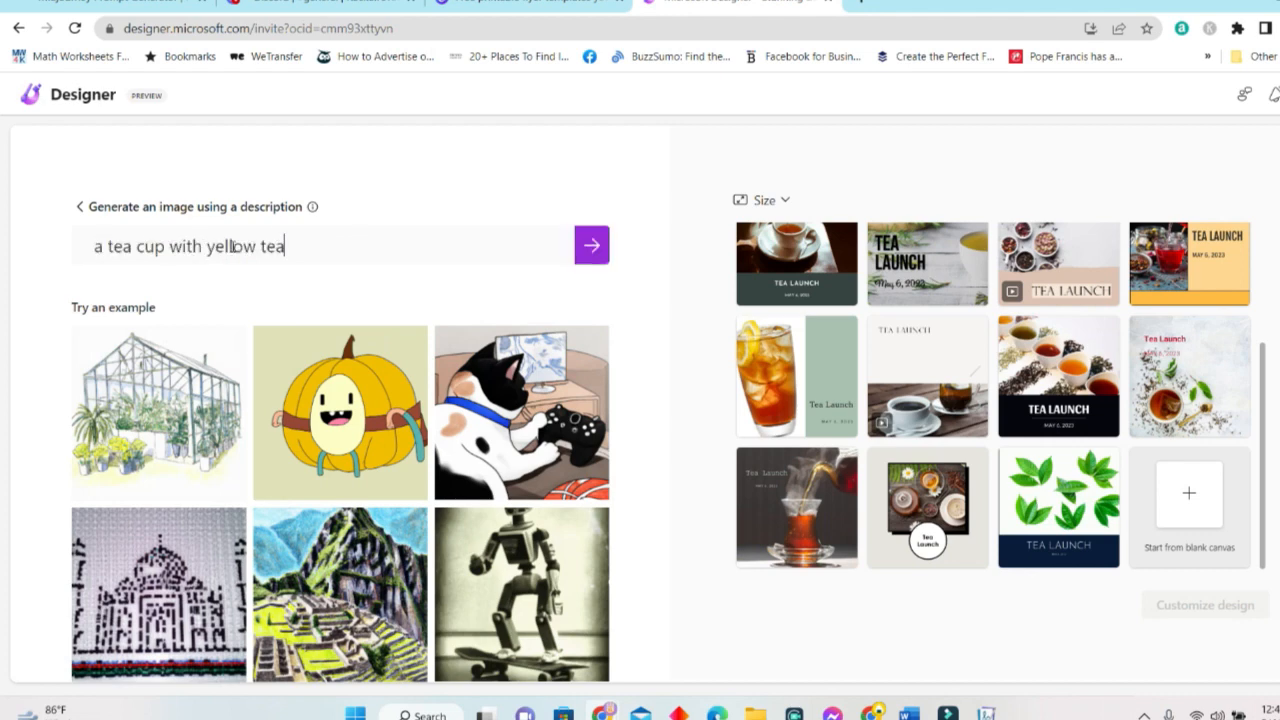
{"action": "left_click", "coordinate": [592, 245]}
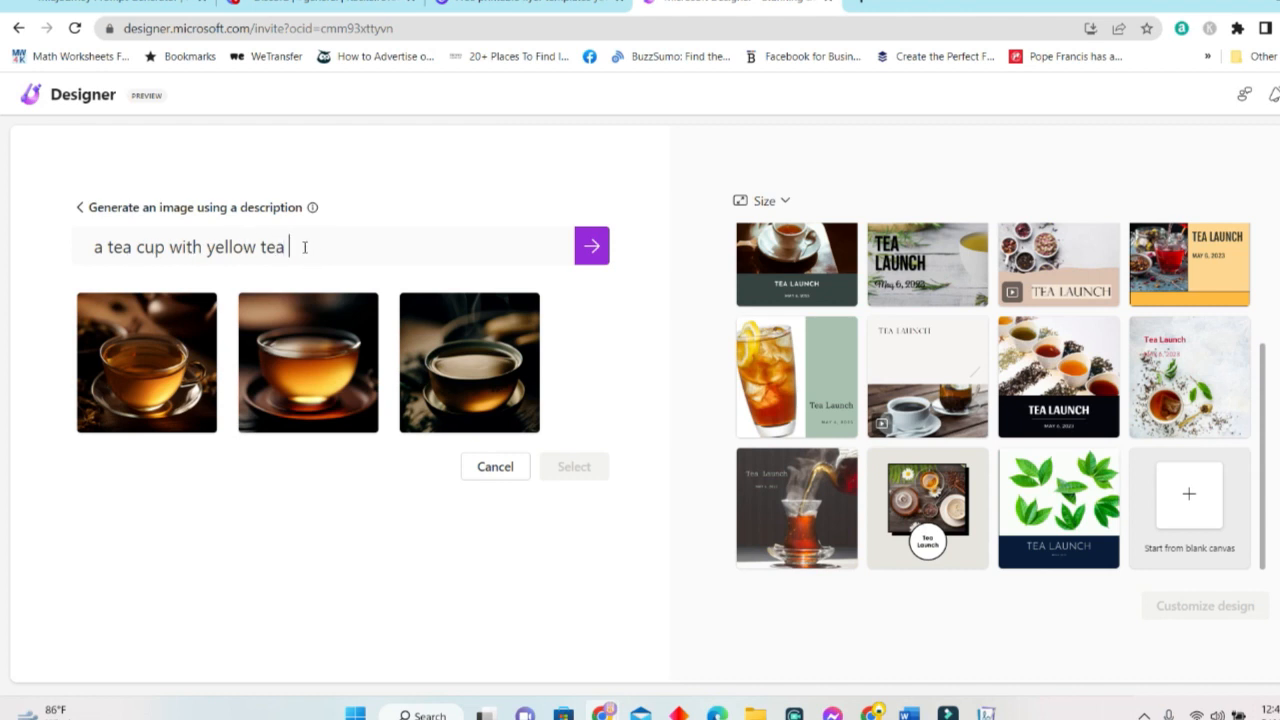
Add 'a white background', apply the vaporwave suggestion, regenerate, then reload Designer after the error.
{"action": "type", "text": "a white background"}
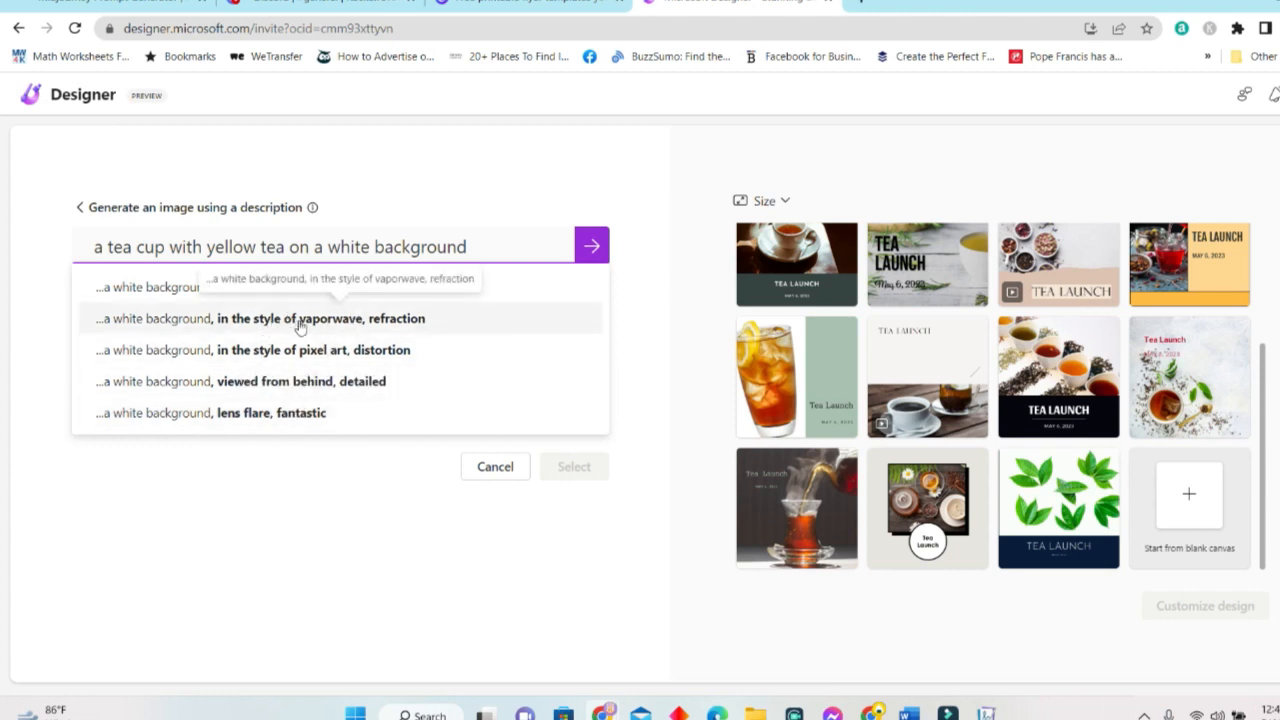
{"action": "left_click", "coordinate": [356, 335]}
{"action": "left_click", "coordinate": [590, 256]}
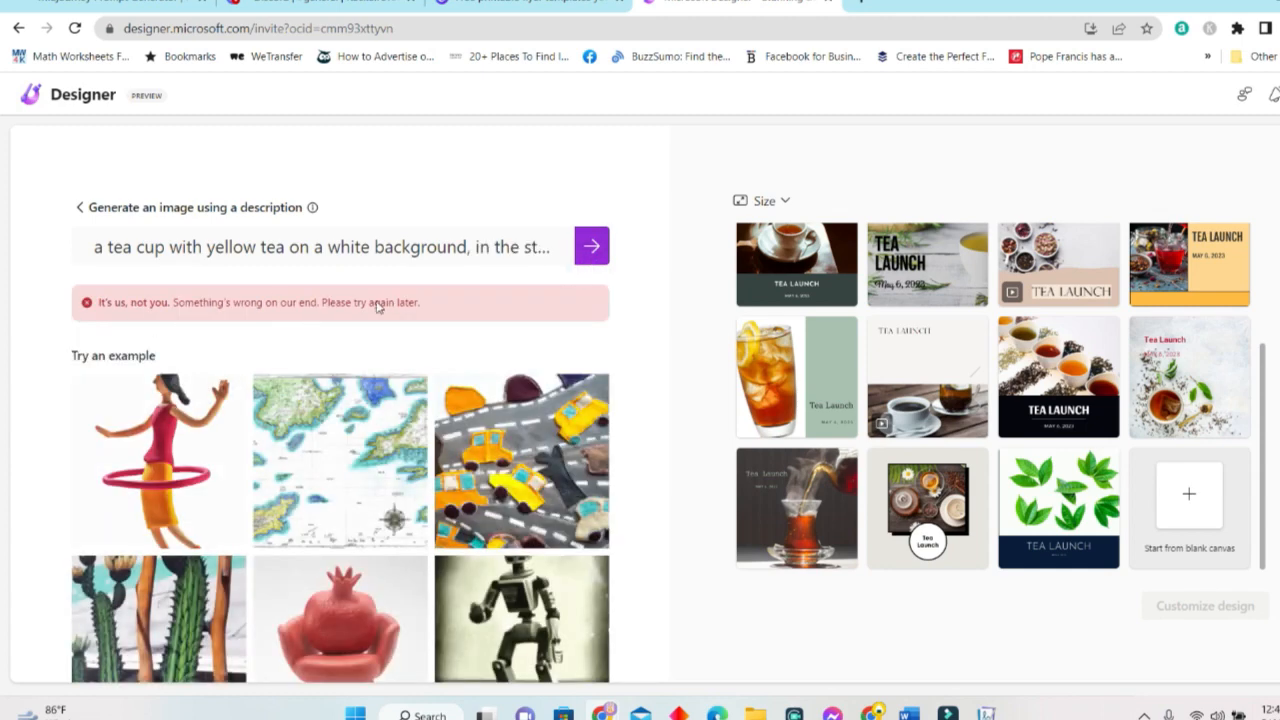
{"action": "left_click", "coordinate": [94, 248]}
{"action": "key", "text": "ctrl+a"}
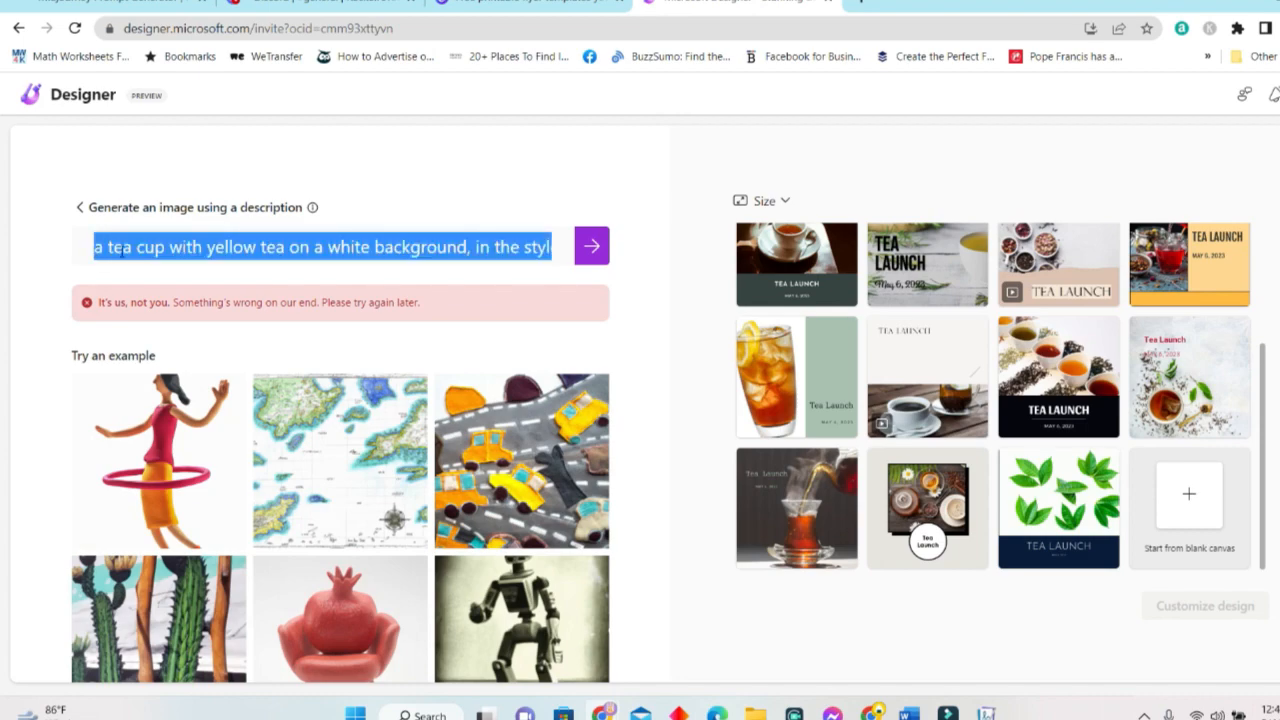
{"action": "left_click", "coordinate": [74, 28]}
Describe 'a tea cup with yellow tea' in Generate image and generate images.
{"action": "left_click", "coordinate": [273, 504]}
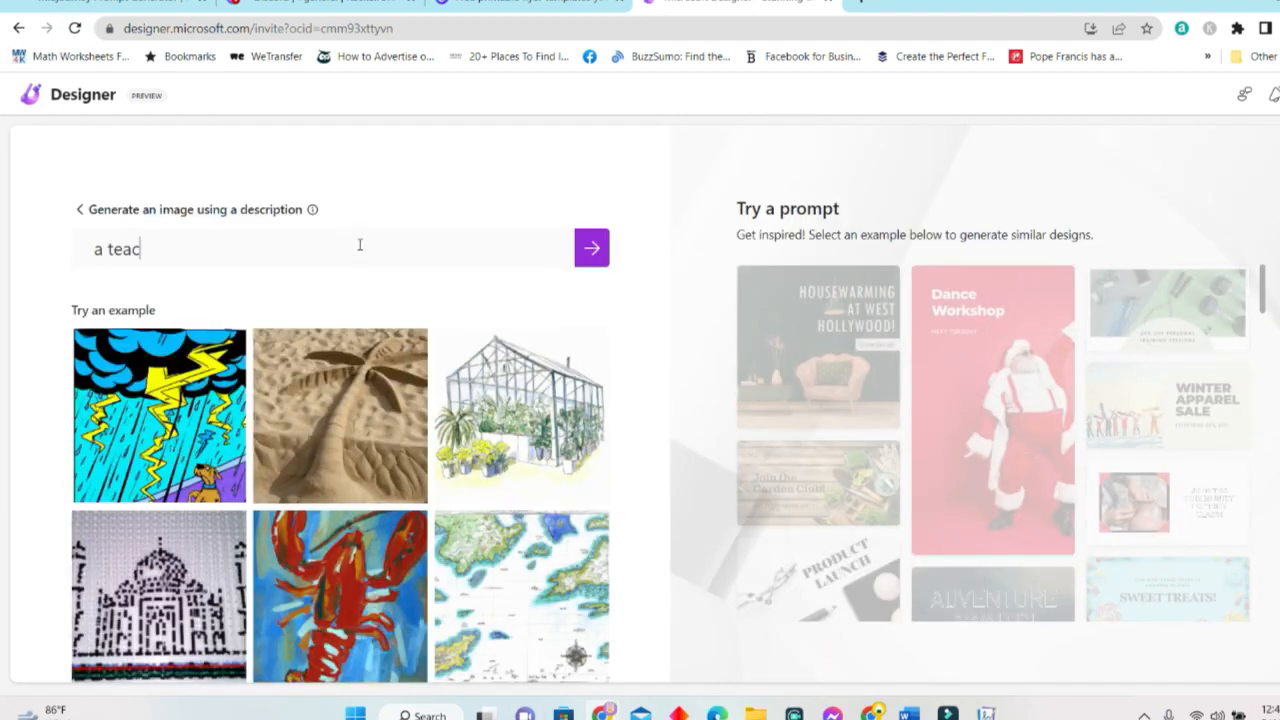
{"action": "key", "text": "BackSpace"}
{"action": "type", "text": "cup with yellow  tea"}
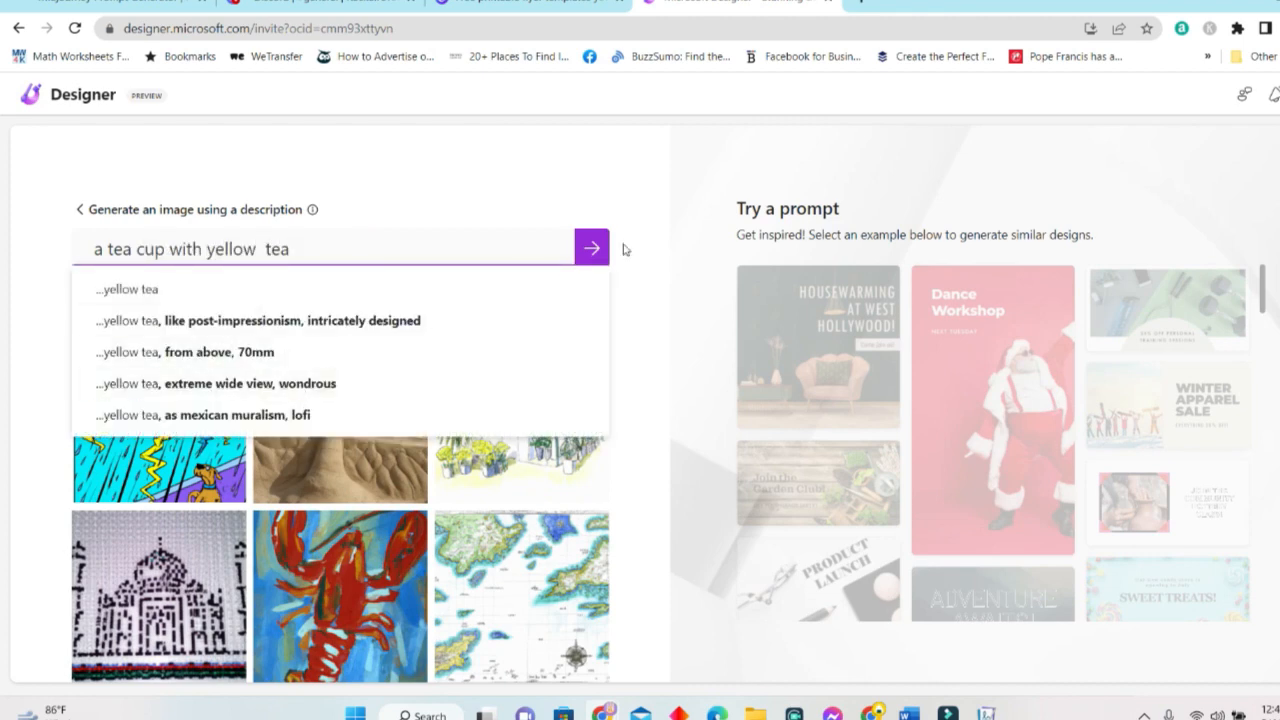
{"action": "triple_click", "coordinate": [331, 252]}
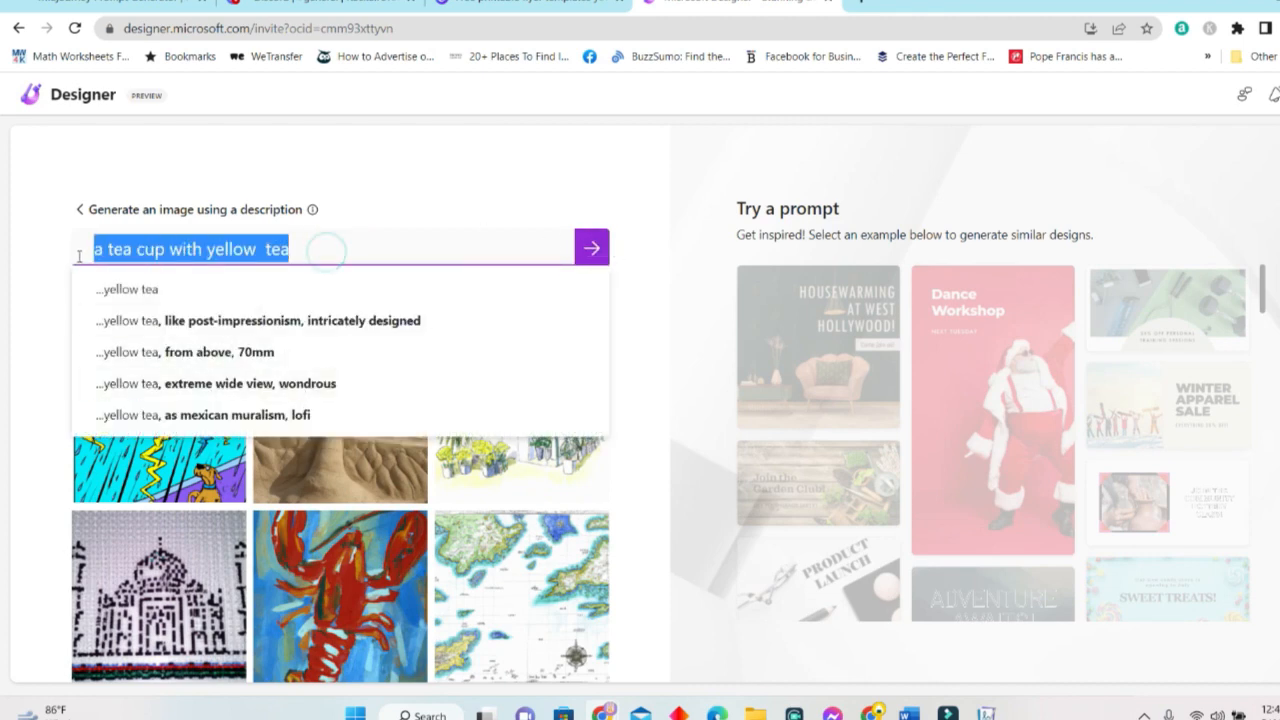
{"action": "left_click", "coordinate": [592, 248]}
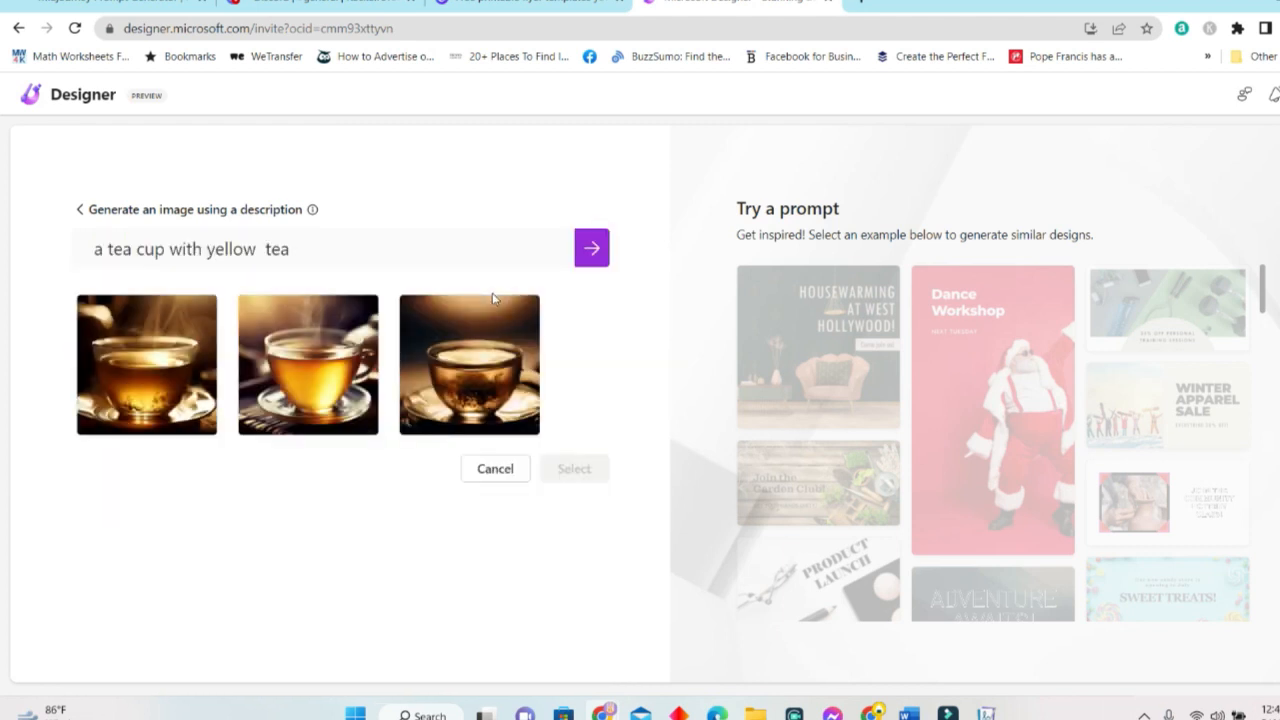
Apply the Pierre Auguste Renoir style and use the middle tea cup painting in the design.
{"action": "left_click", "coordinate": [394, 243]}
{"action": "key", "text": "BackSpace"}
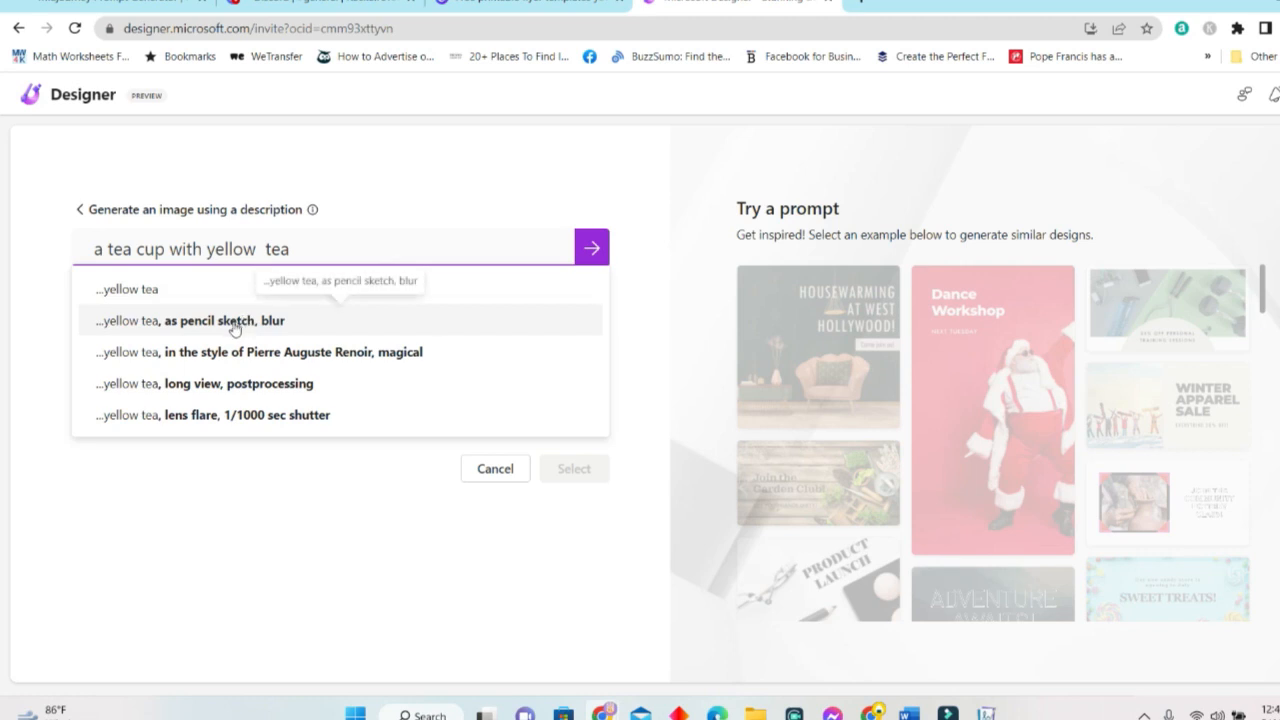
{"action": "left_click", "coordinate": [240, 352]}
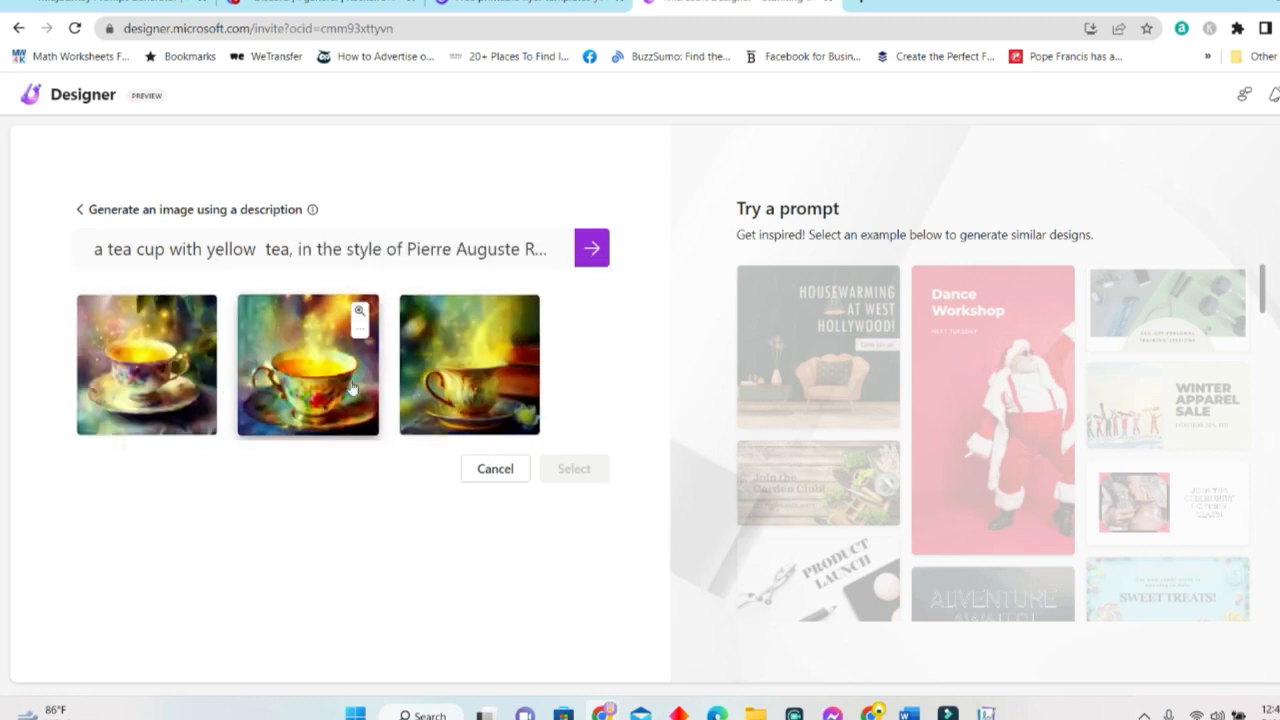
{"action": "mouse_move", "coordinate": [254, 368]}
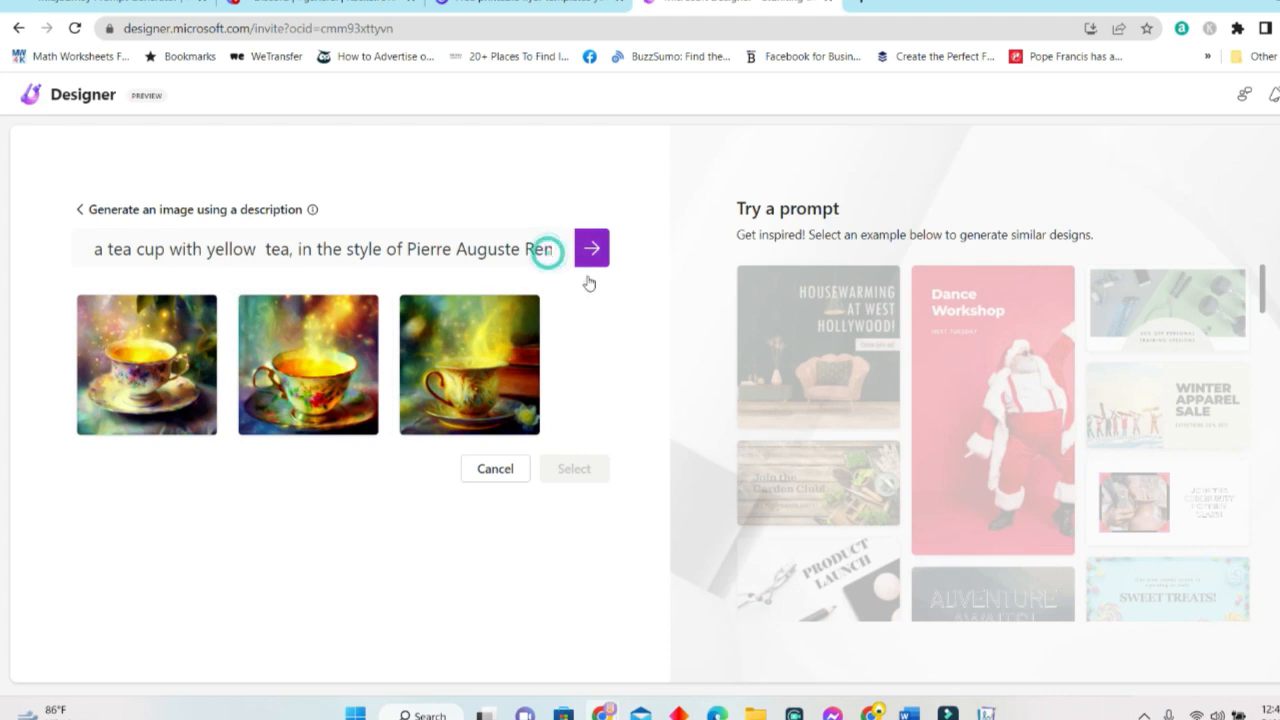
{"action": "left_click", "coordinate": [465, 370]}
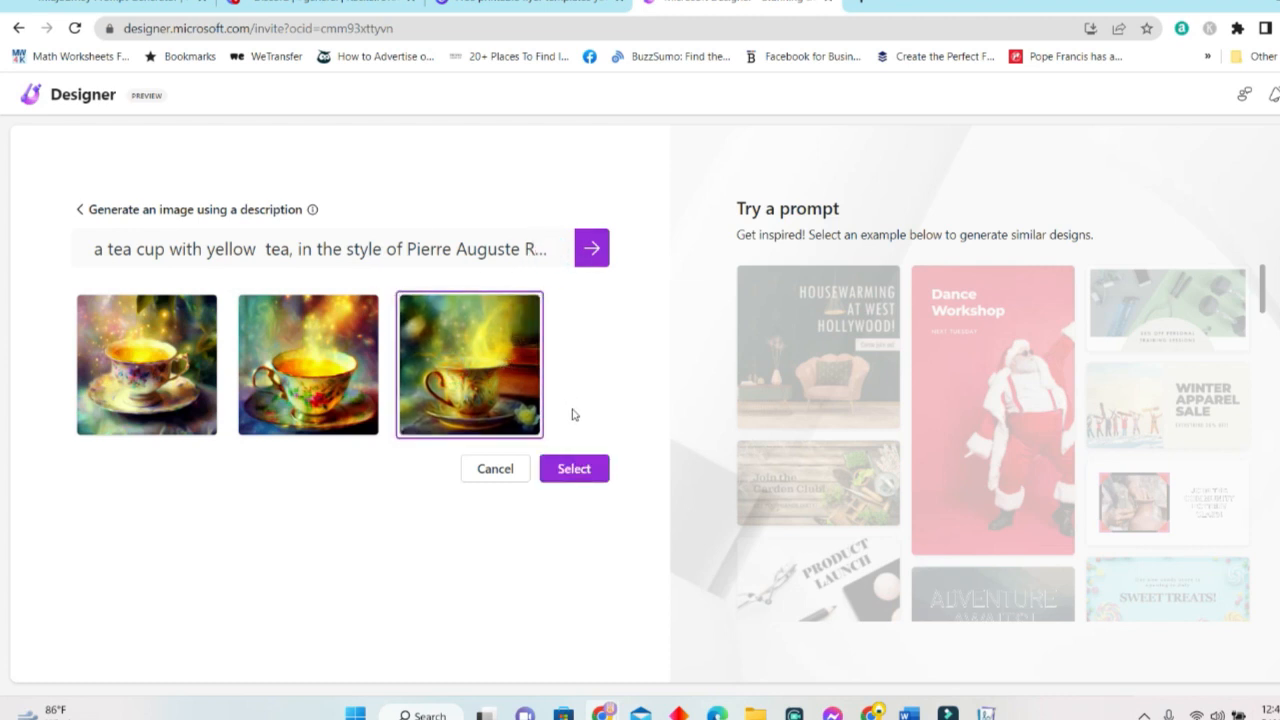
{"action": "left_click", "coordinate": [318, 405]}
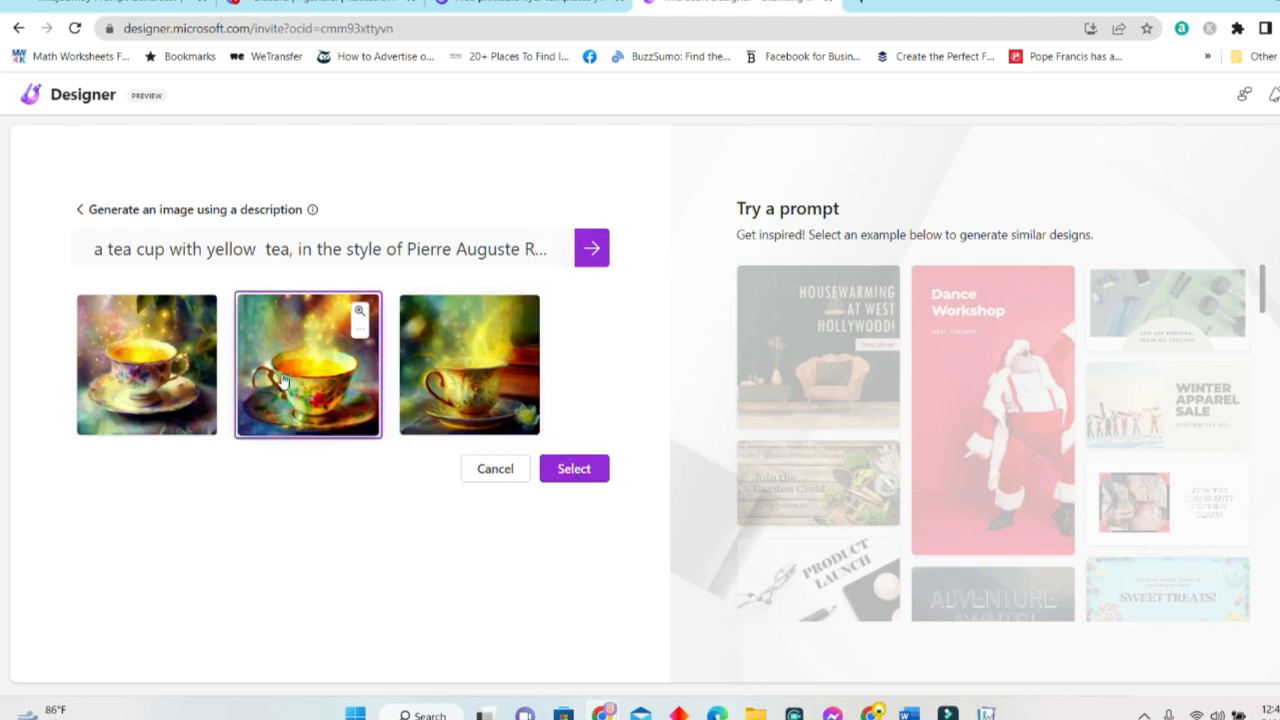
{"action": "left_click", "coordinate": [592, 472]}
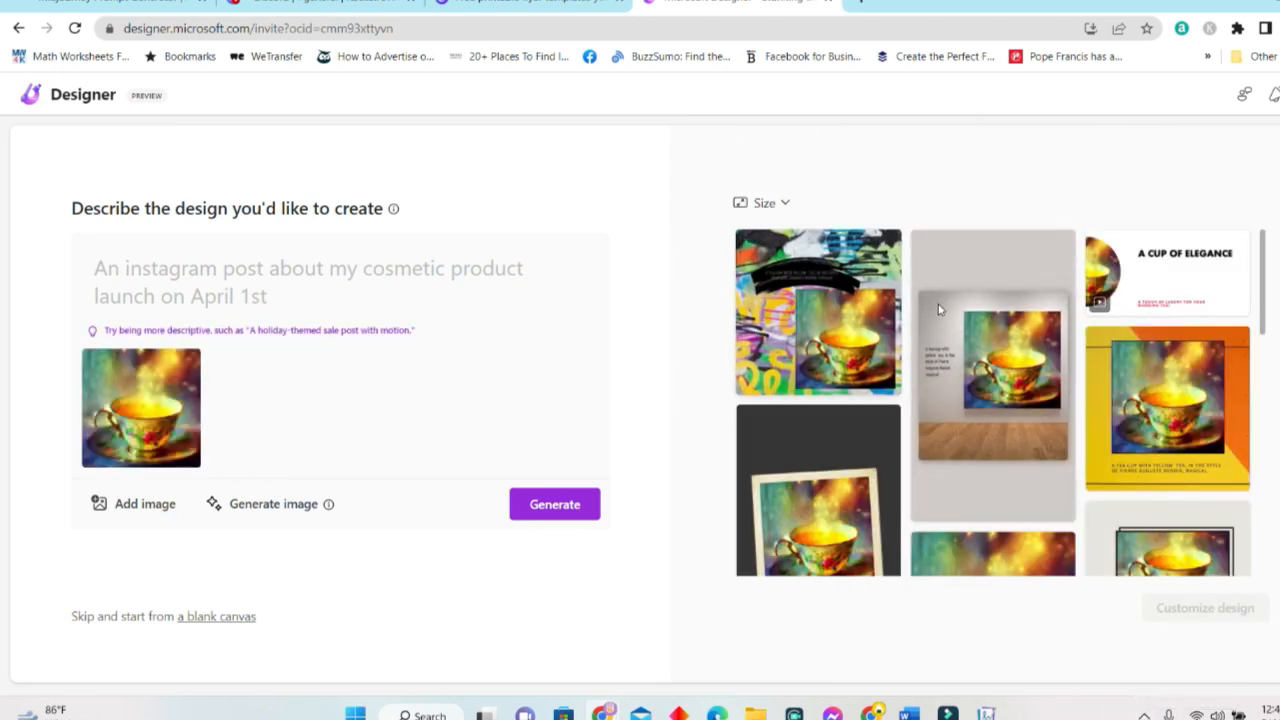
{"action": "scroll", "coordinate": [1054, 574], "scroll_direction": "down", "scroll_amount": 5}
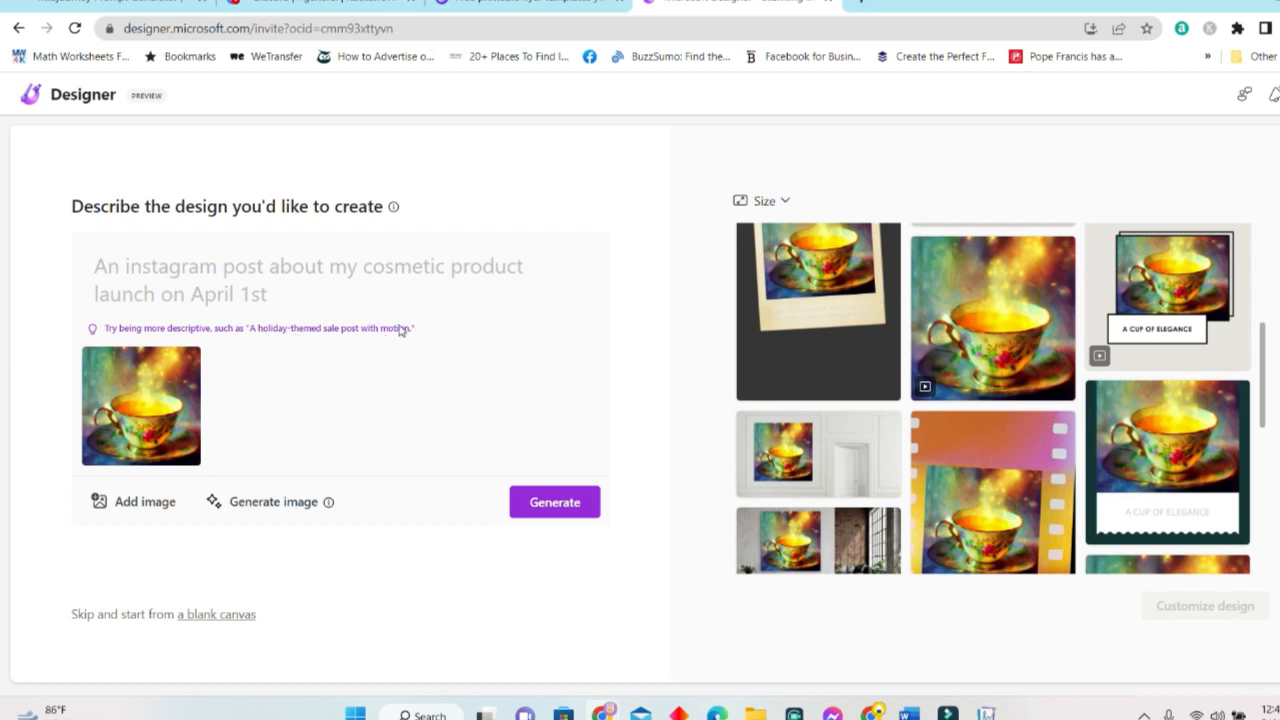
{"action": "left_click", "coordinate": [300, 283]}
{"action": "type", "text": "An "}
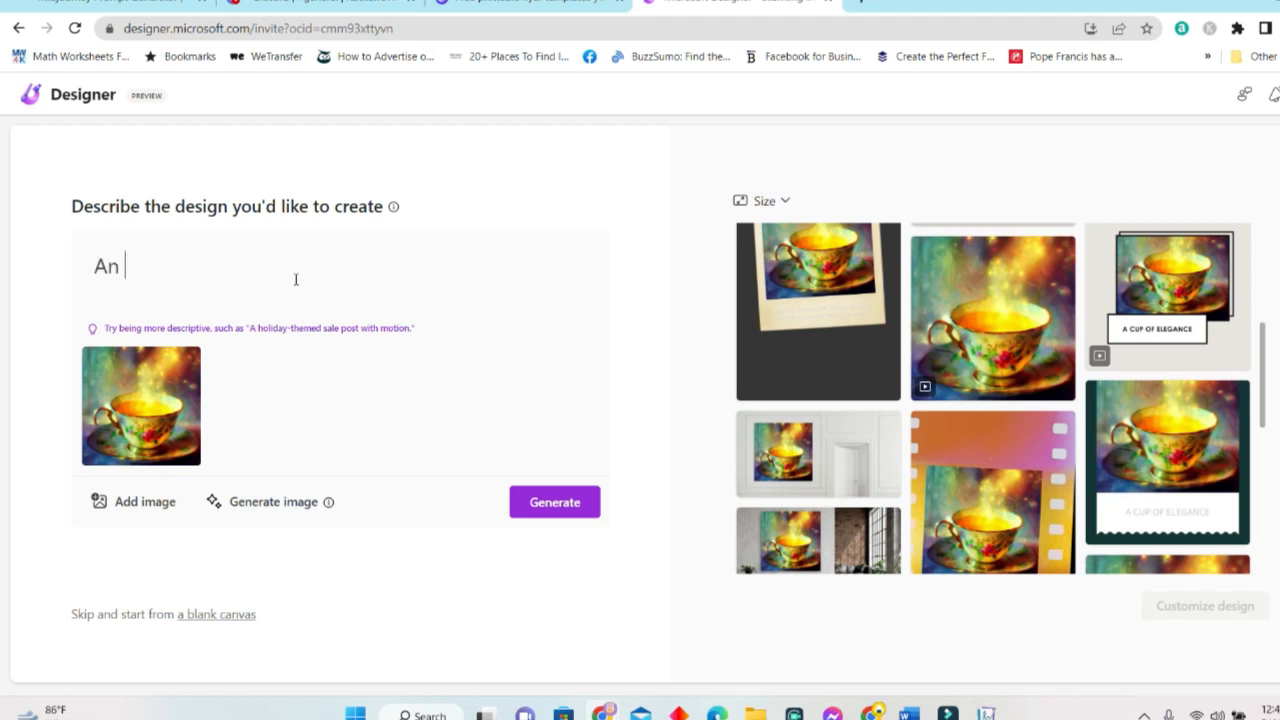
{"action": "type", "text": "instagram post of a Green Tea Launch D"}
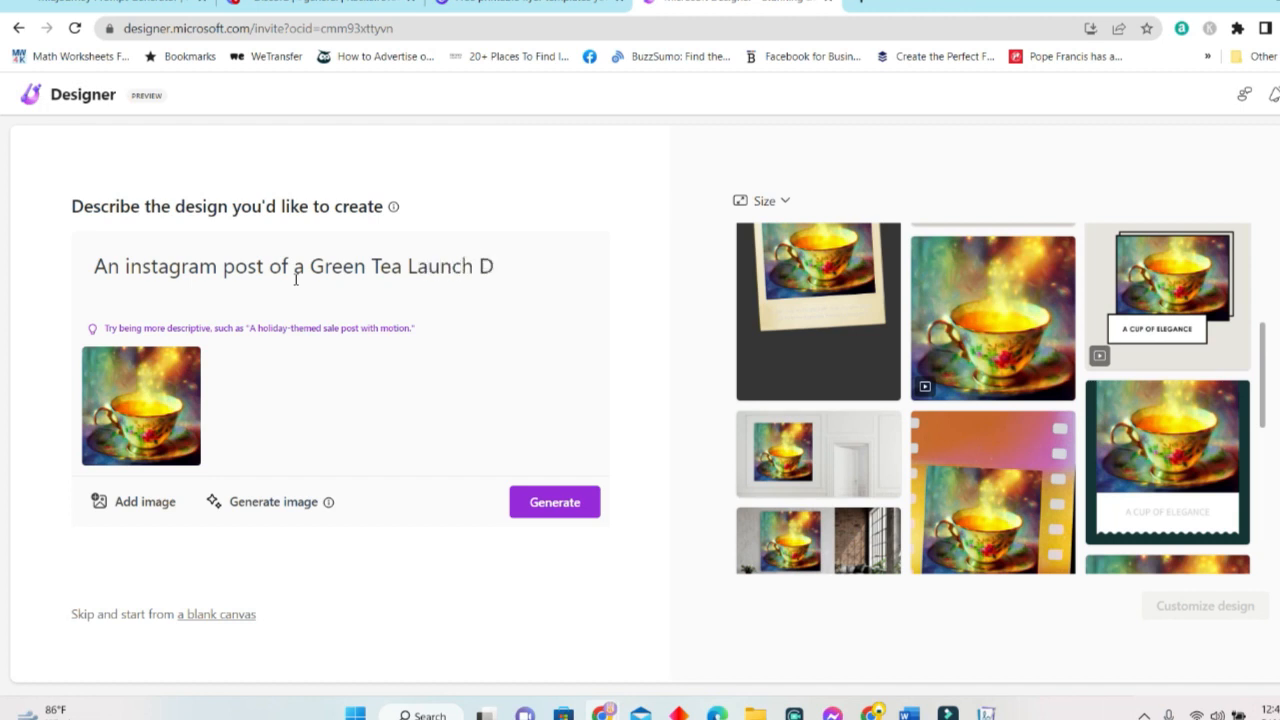
{"action": "type", "text": "ecember 3, 2023"}
{"action": "left_click", "coordinate": [578, 508]}
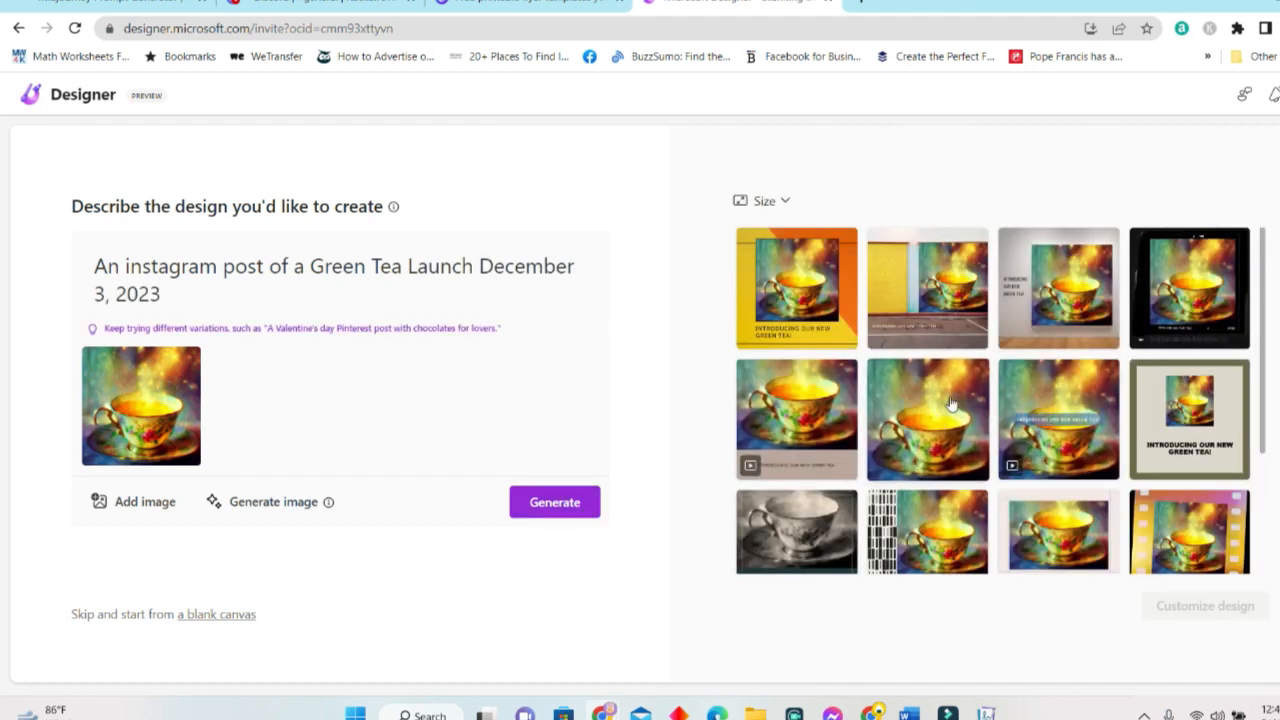
{"action": "scroll", "coordinate": [978, 445], "scroll_direction": "down", "scroll_amount": 1}
{"action": "scroll", "coordinate": [978, 445], "scroll_direction": "down", "scroll_amount": 2}
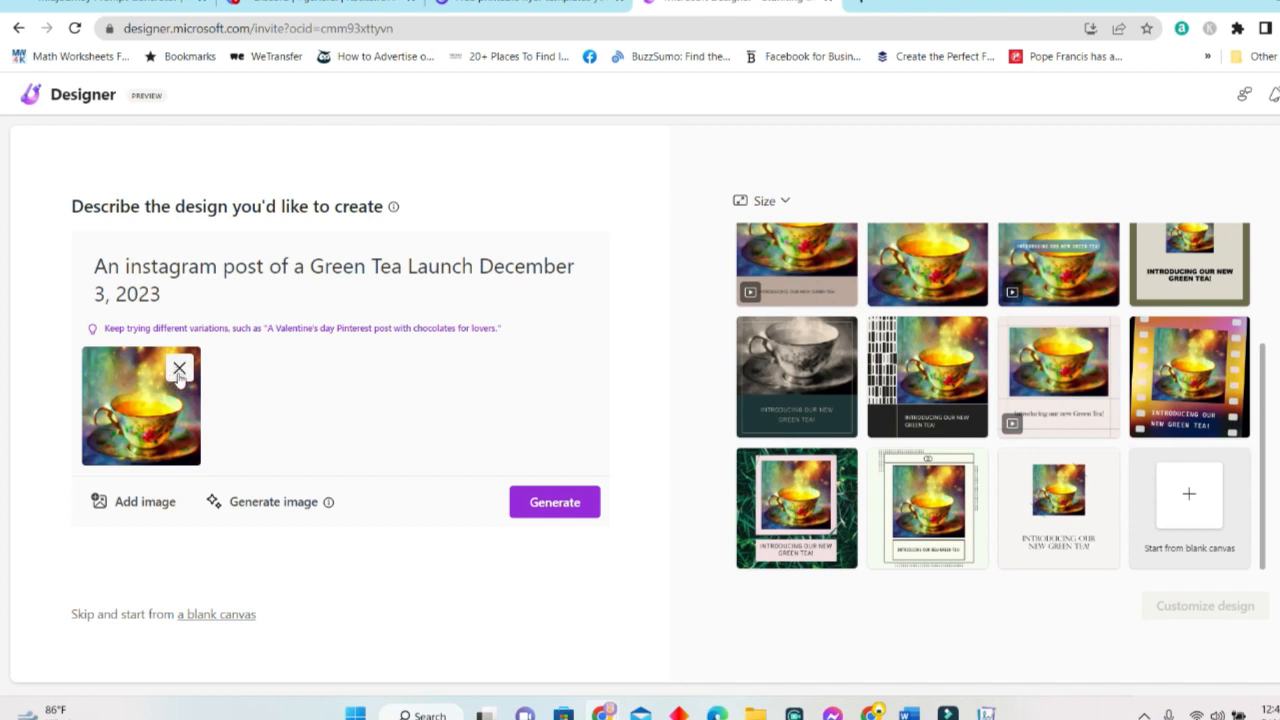
Remove the teacup image from the prompt and open the green tea leaves design for customizing.
{"action": "left_click", "coordinate": [179, 369]}
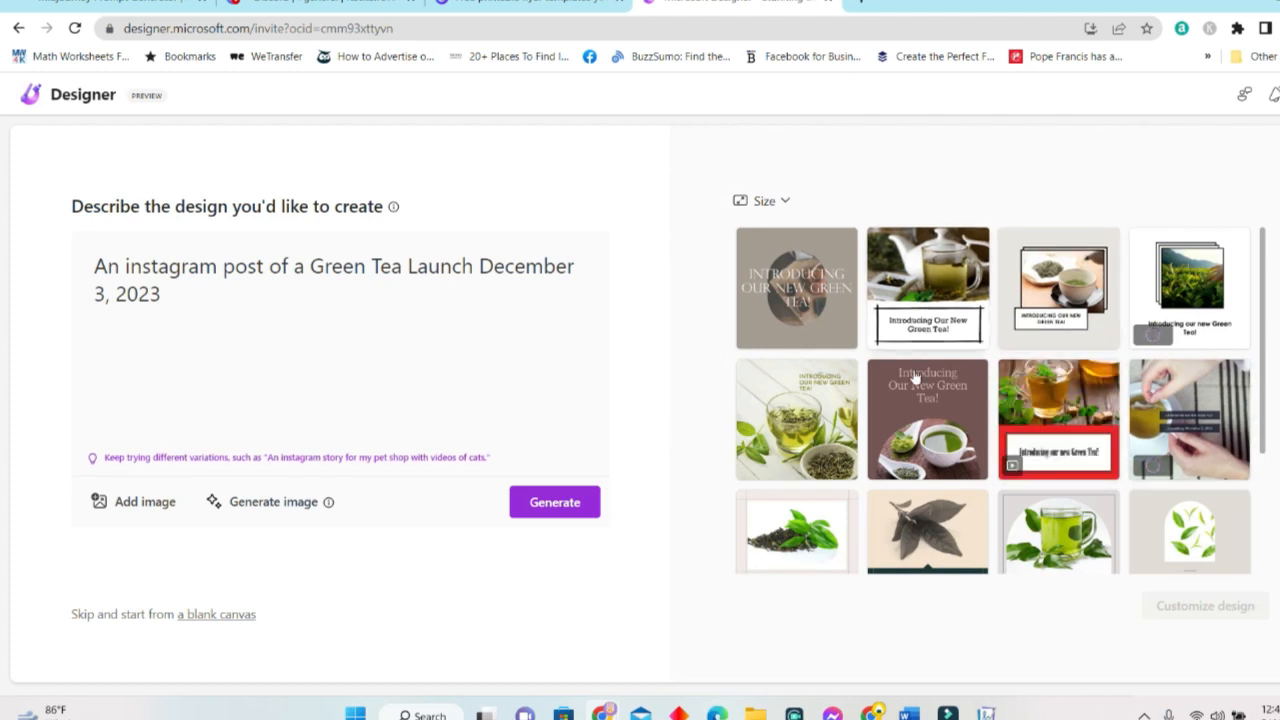
{"action": "scroll", "coordinate": [968, 425], "scroll_direction": "down", "scroll_amount": 2}
{"action": "scroll", "coordinate": [968, 423], "scroll_direction": "up", "scroll_amount": 2}
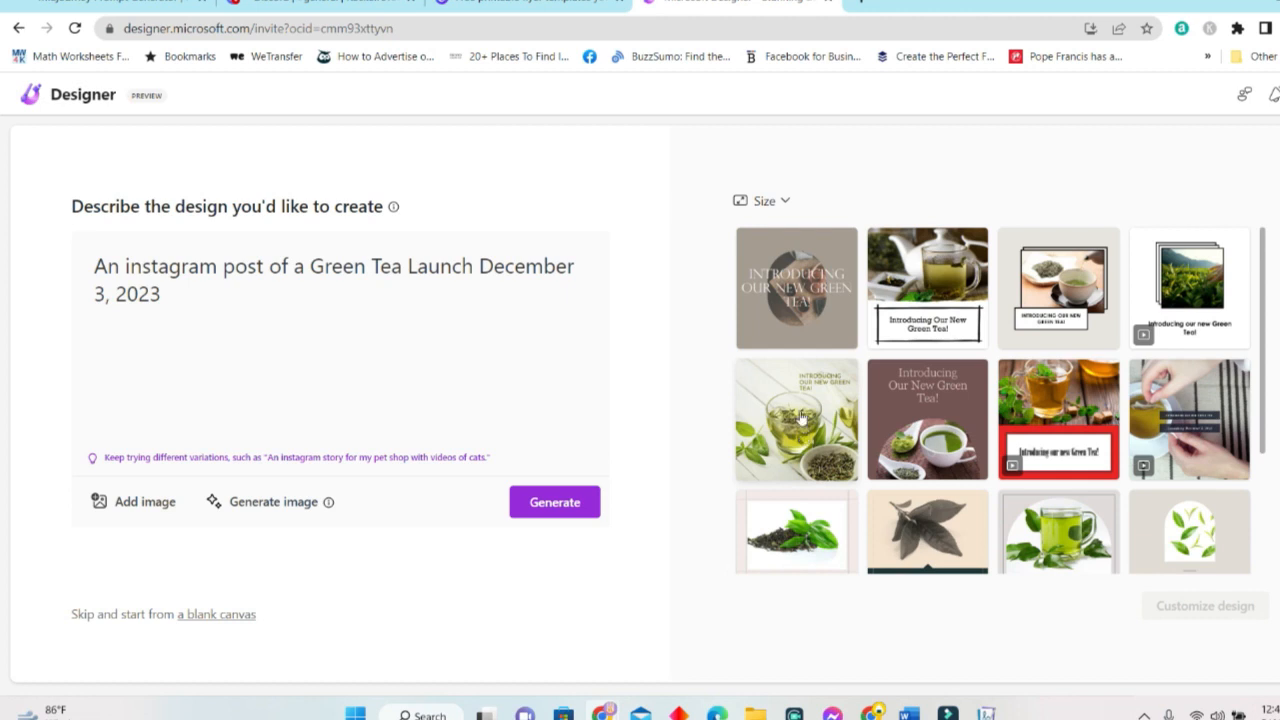
{"action": "left_click", "coordinate": [799, 413]}
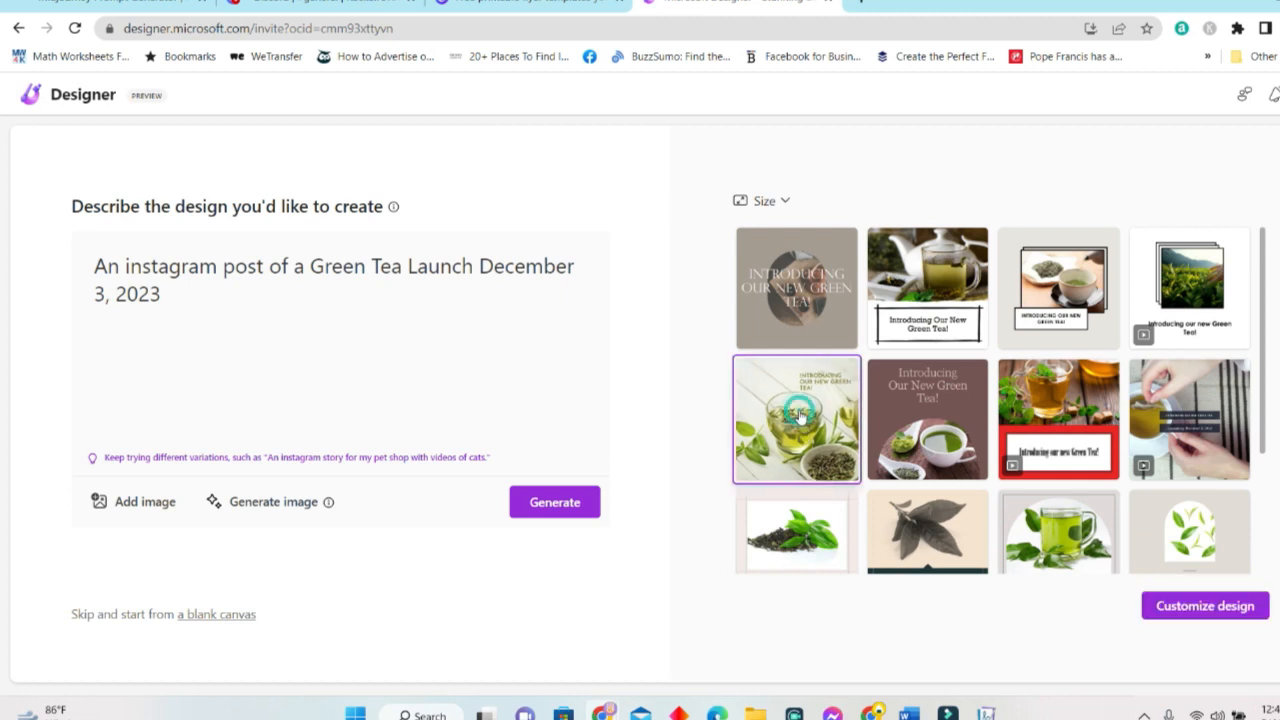
{"action": "left_click", "coordinate": [1208, 607]}
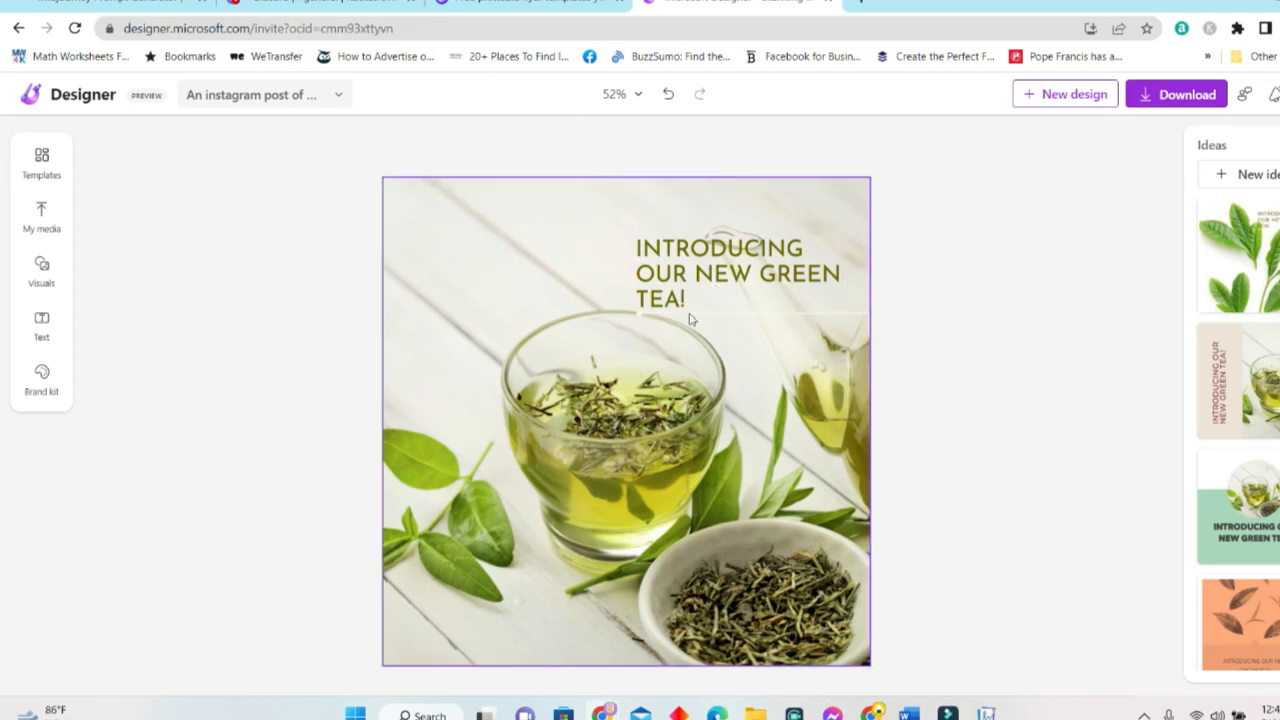
Nudge the headline up and switch the post to the glass teapot-and-cup design.
{"action": "left_click_drag", "start_coordinate": [757, 259], "coordinate": [757, 244]}
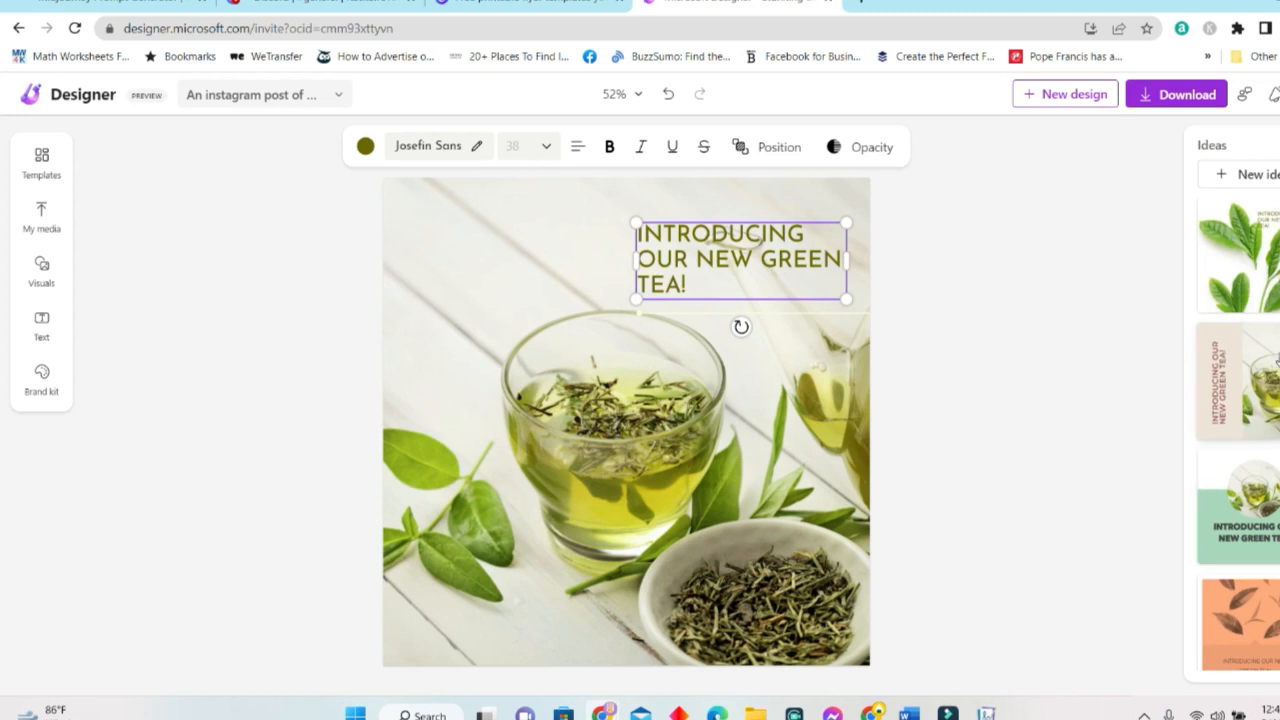
{"action": "scroll", "coordinate": [1248, 375], "scroll_direction": "down", "scroll_amount": 8}
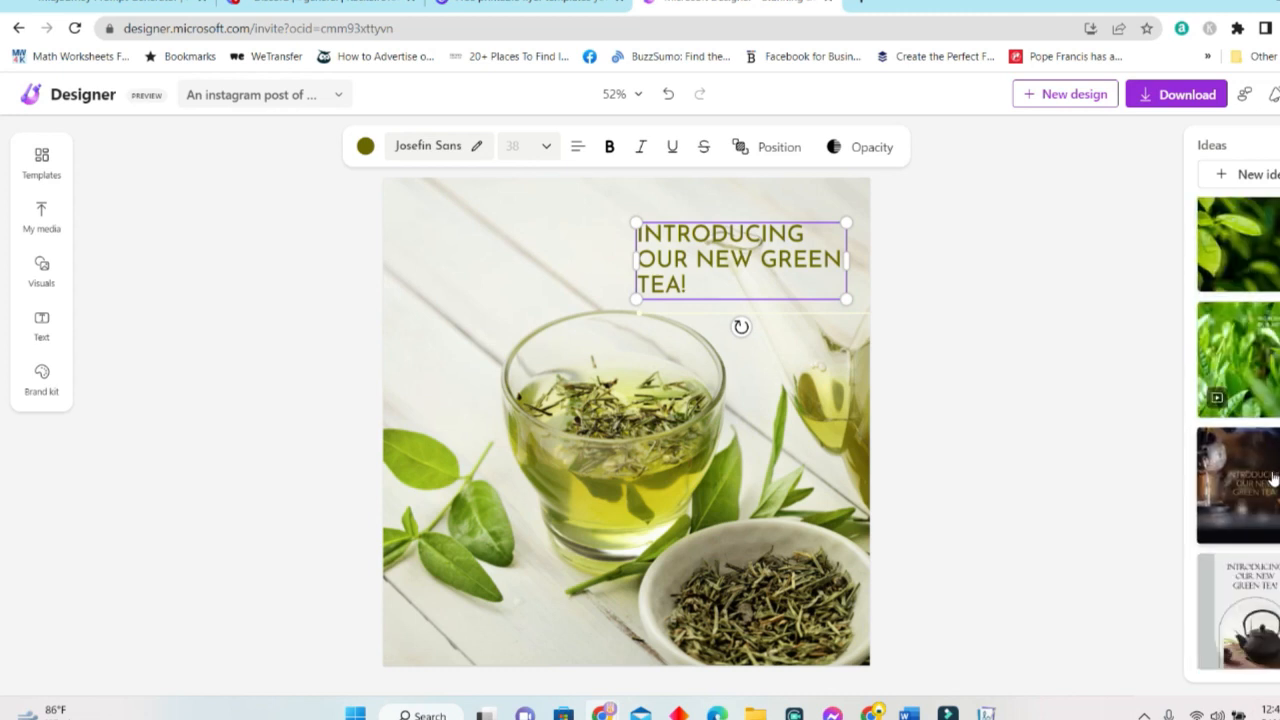
{"action": "scroll", "coordinate": [1268, 482], "scroll_direction": "down", "scroll_amount": 2}
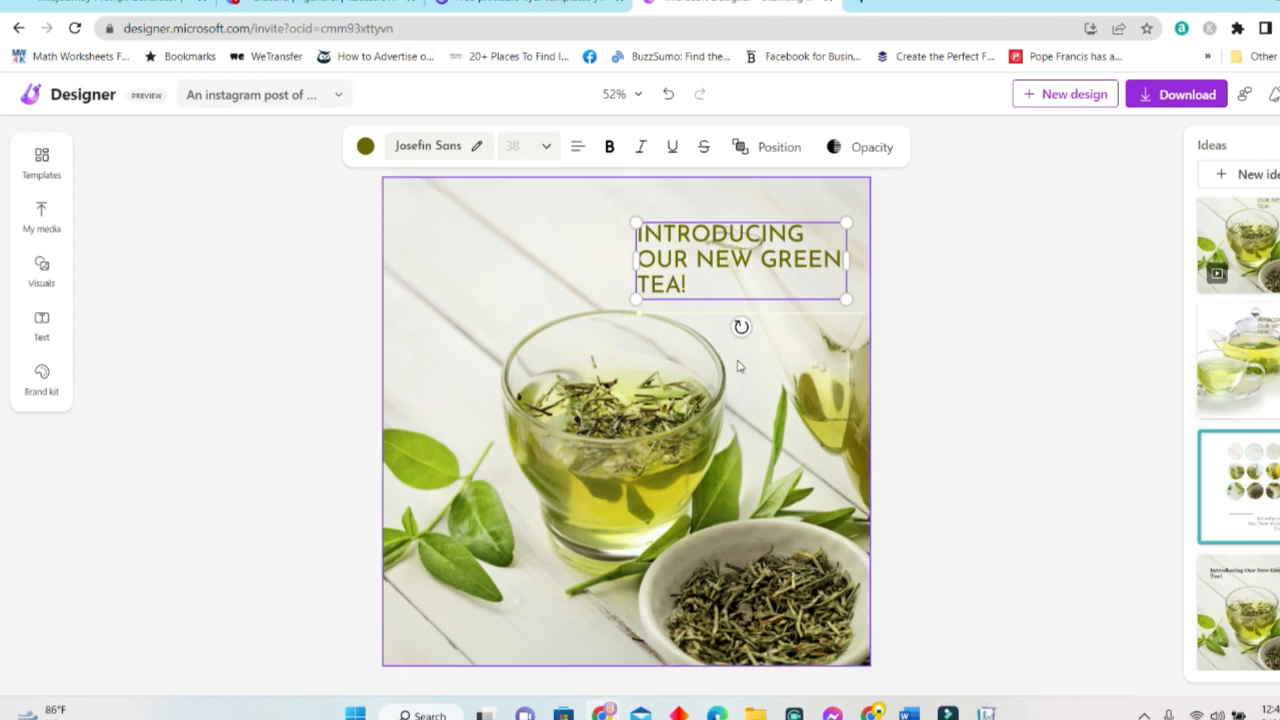
{"action": "left_click", "coordinate": [1252, 362]}
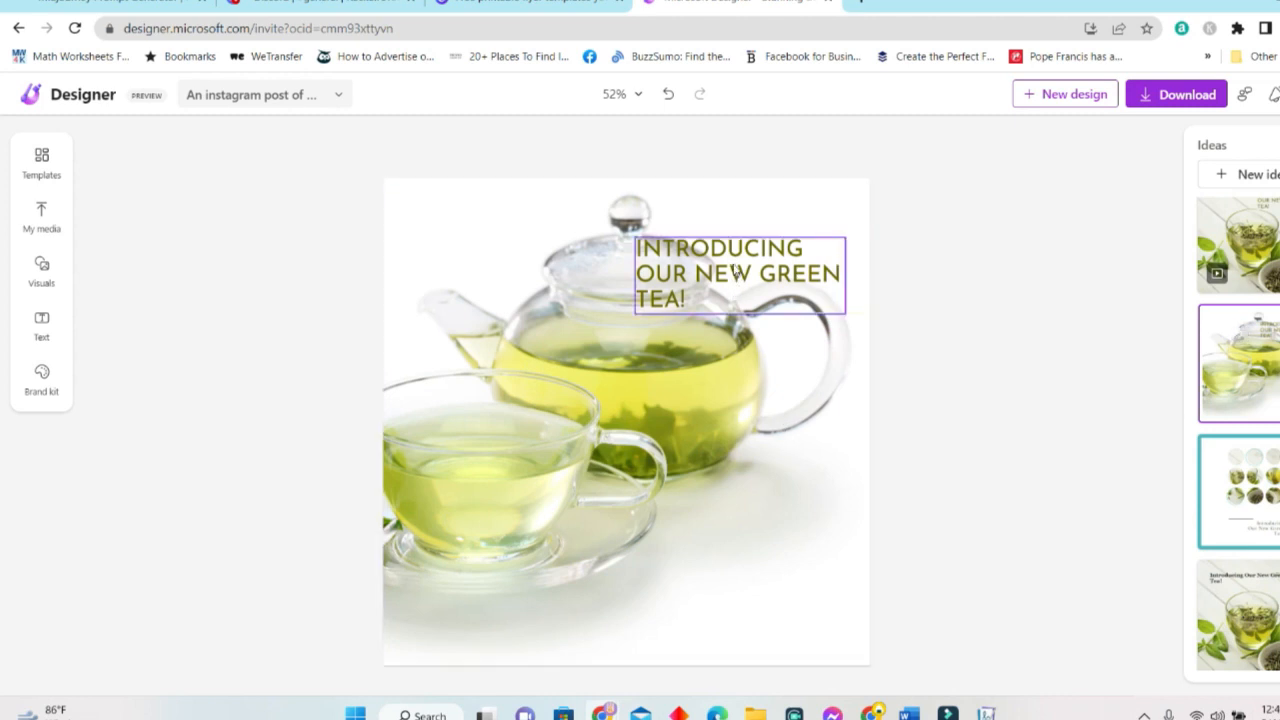
Move the headline to the lower right, right-align it and make it bold.
{"action": "left_click", "coordinate": [757, 590]}
{"action": "left_click_drag", "start_coordinate": [741, 256], "coordinate": [738, 568]}
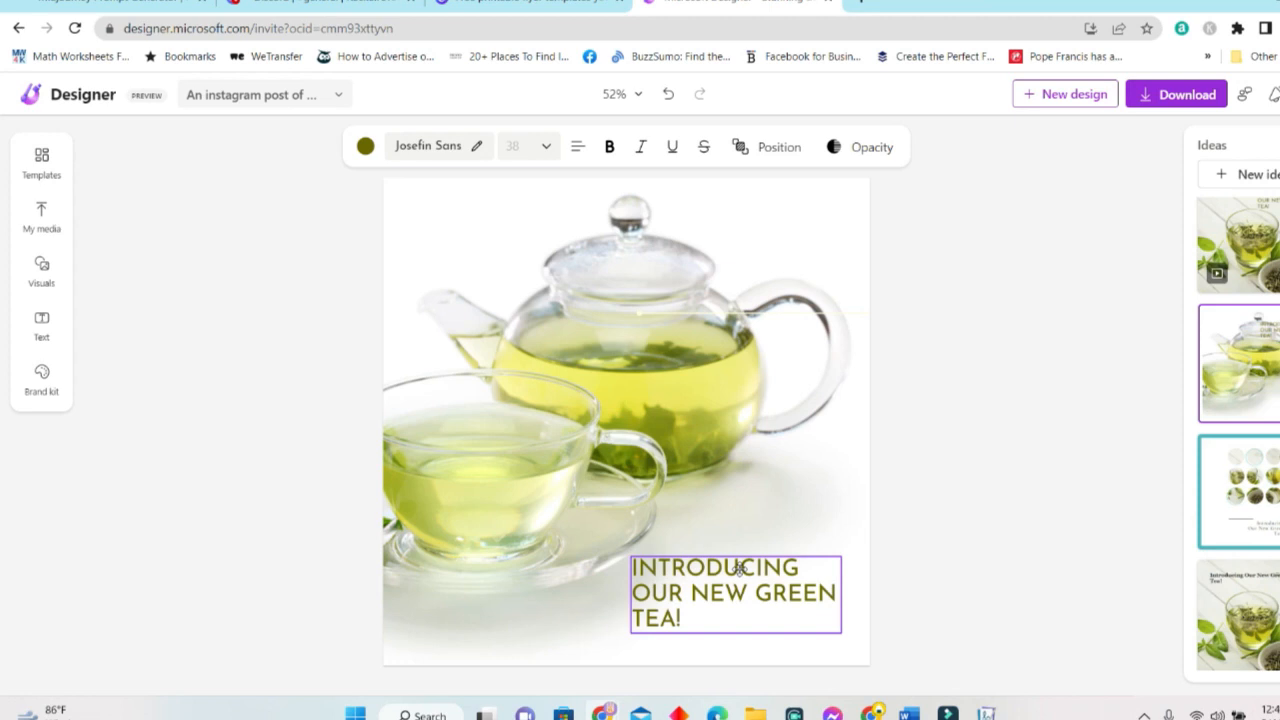
{"action": "left_click", "coordinate": [577, 152]}
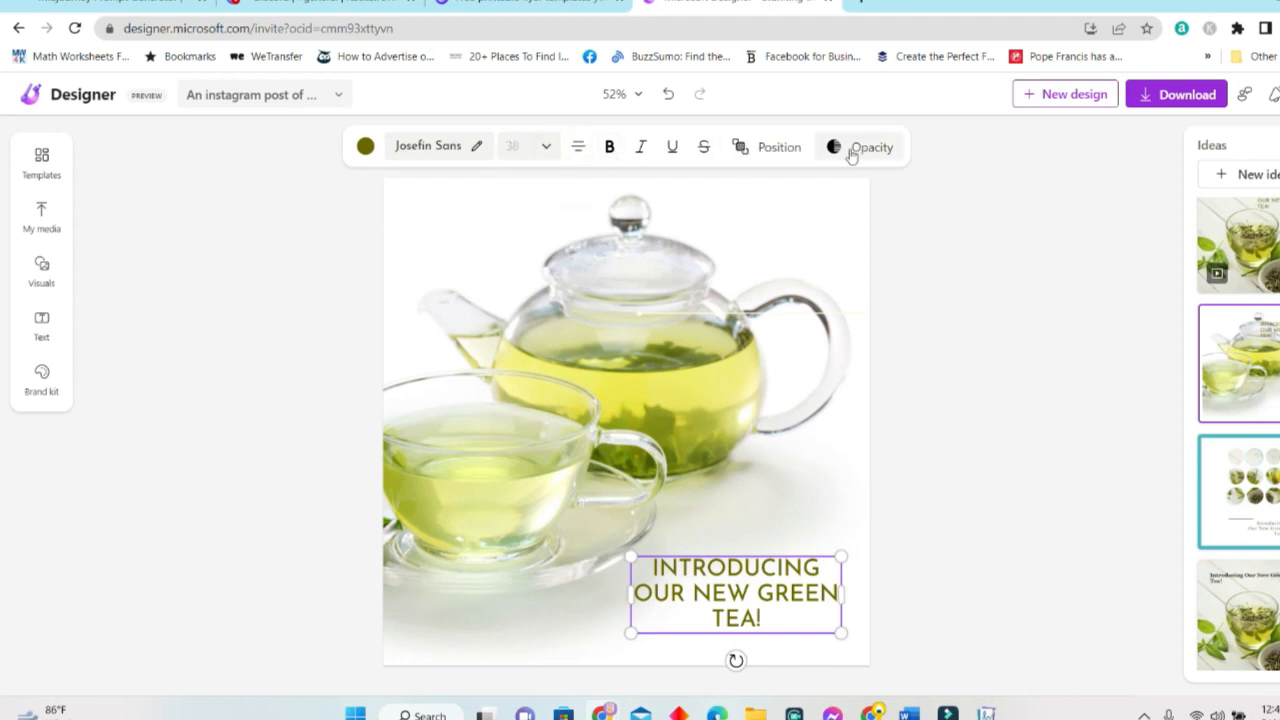
{"action": "left_click", "coordinate": [580, 150]}
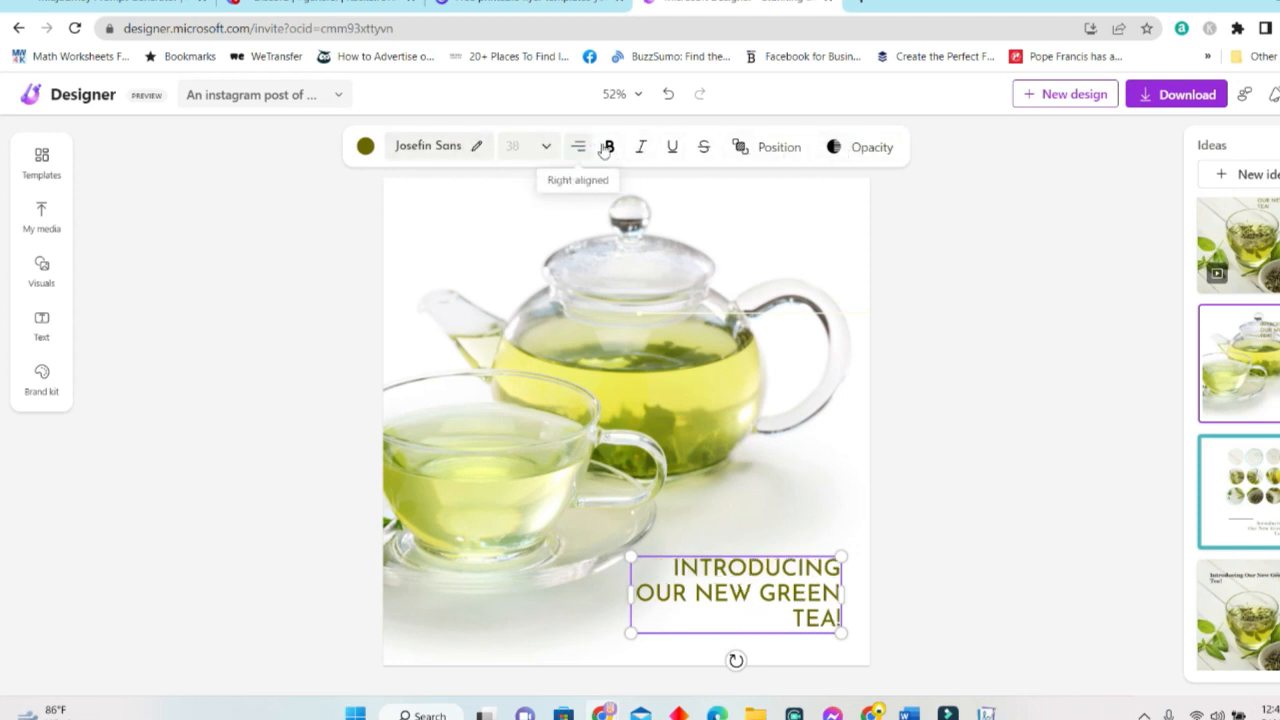
{"action": "left_click", "coordinate": [608, 147]}
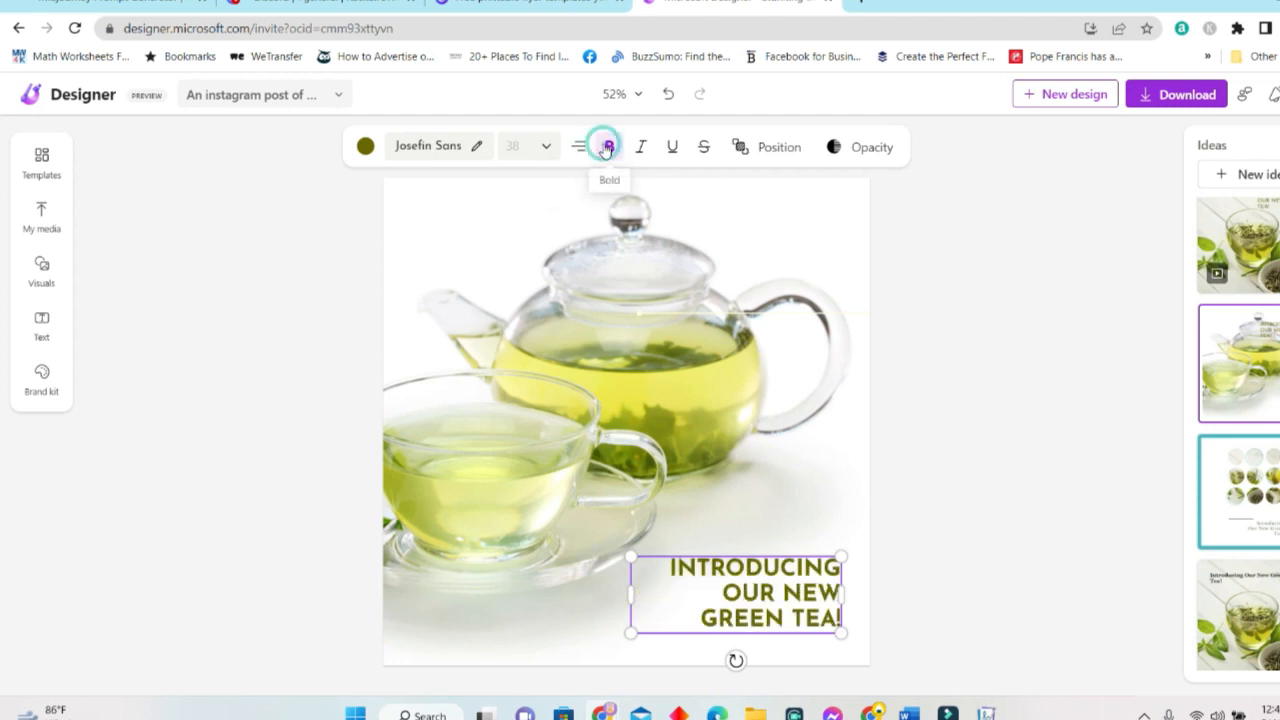
Change the headline colour to rose pink from the brand colours.
{"action": "left_click", "coordinate": [365, 148]}
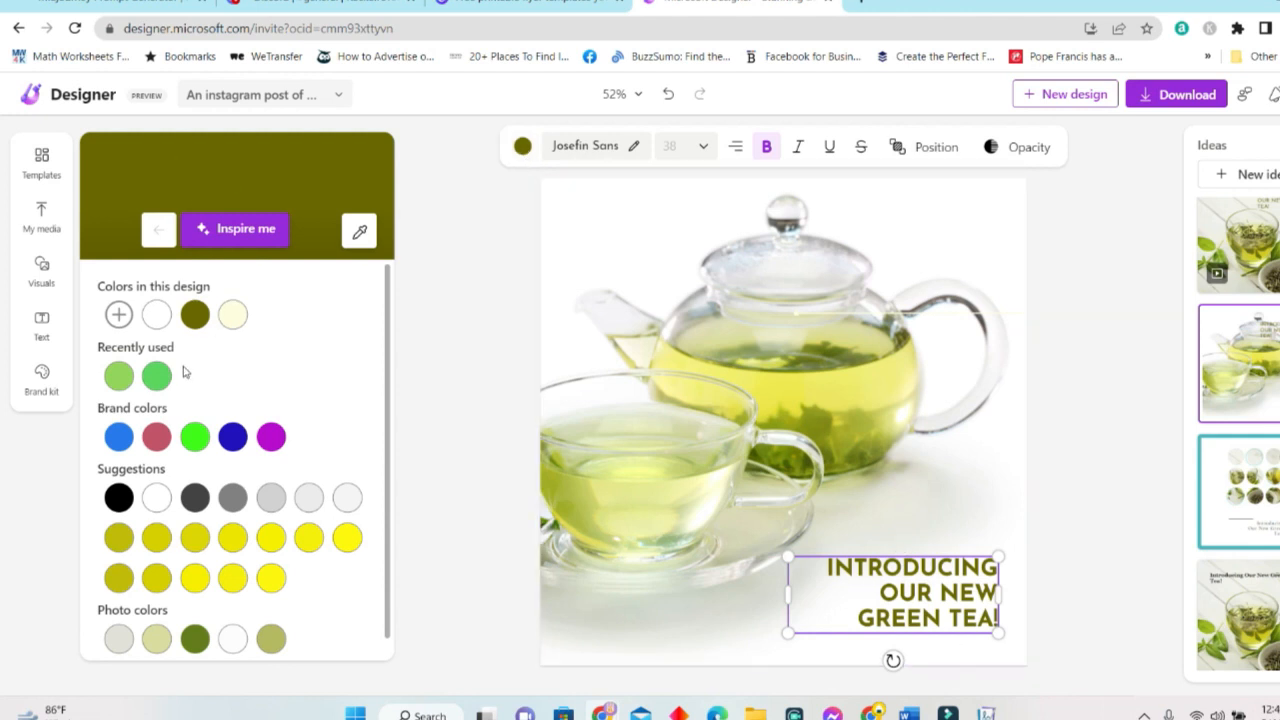
{"action": "left_click", "coordinate": [271, 436]}
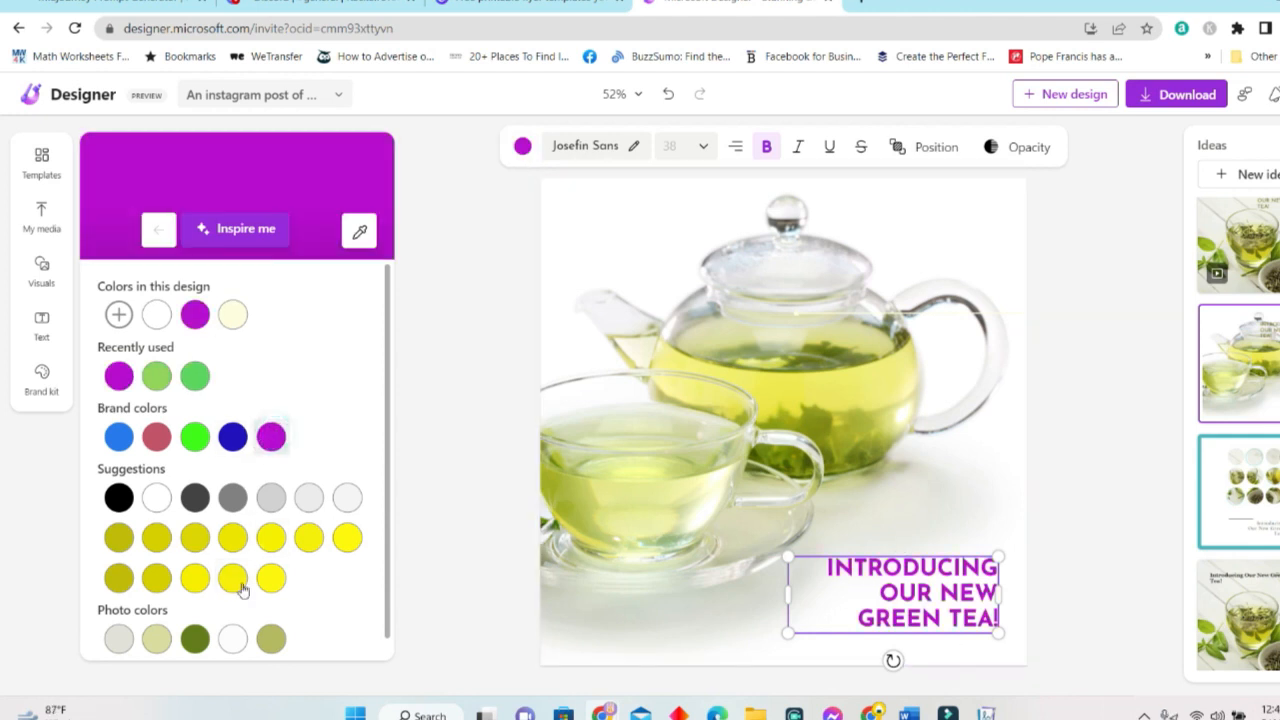
{"action": "left_click", "coordinate": [156, 438]}
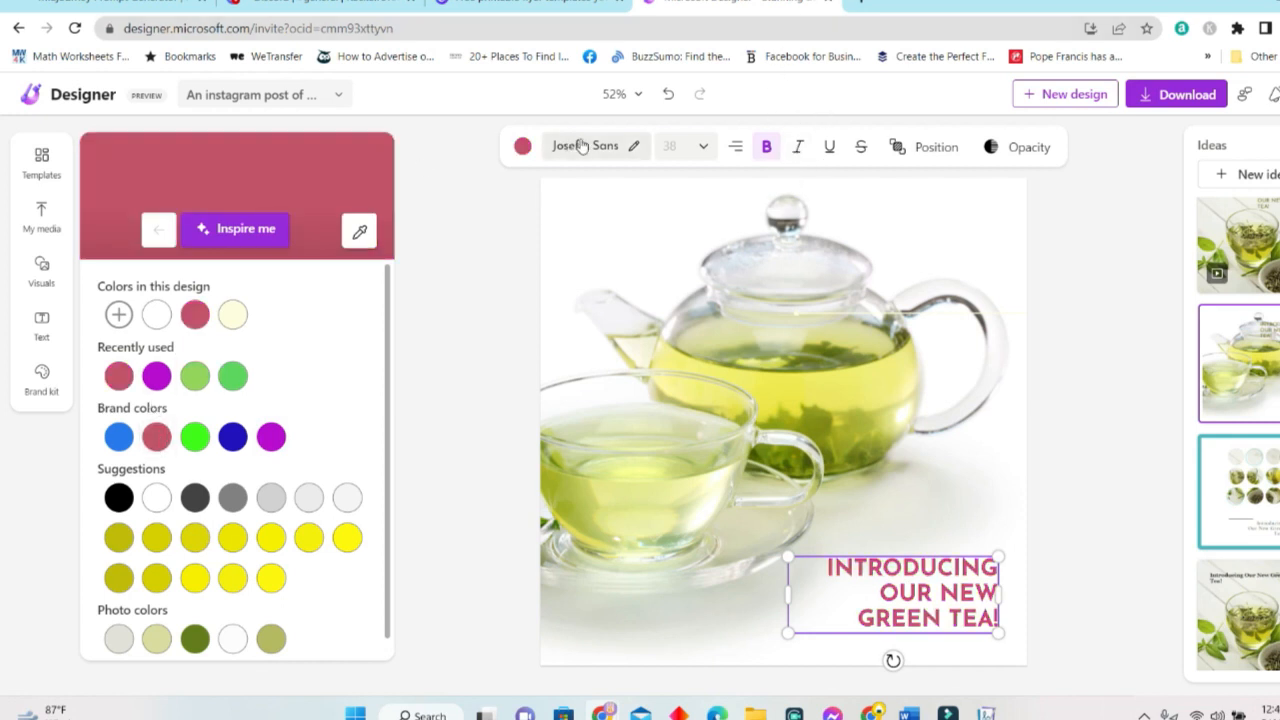
{"action": "left_click", "coordinate": [632, 150]}
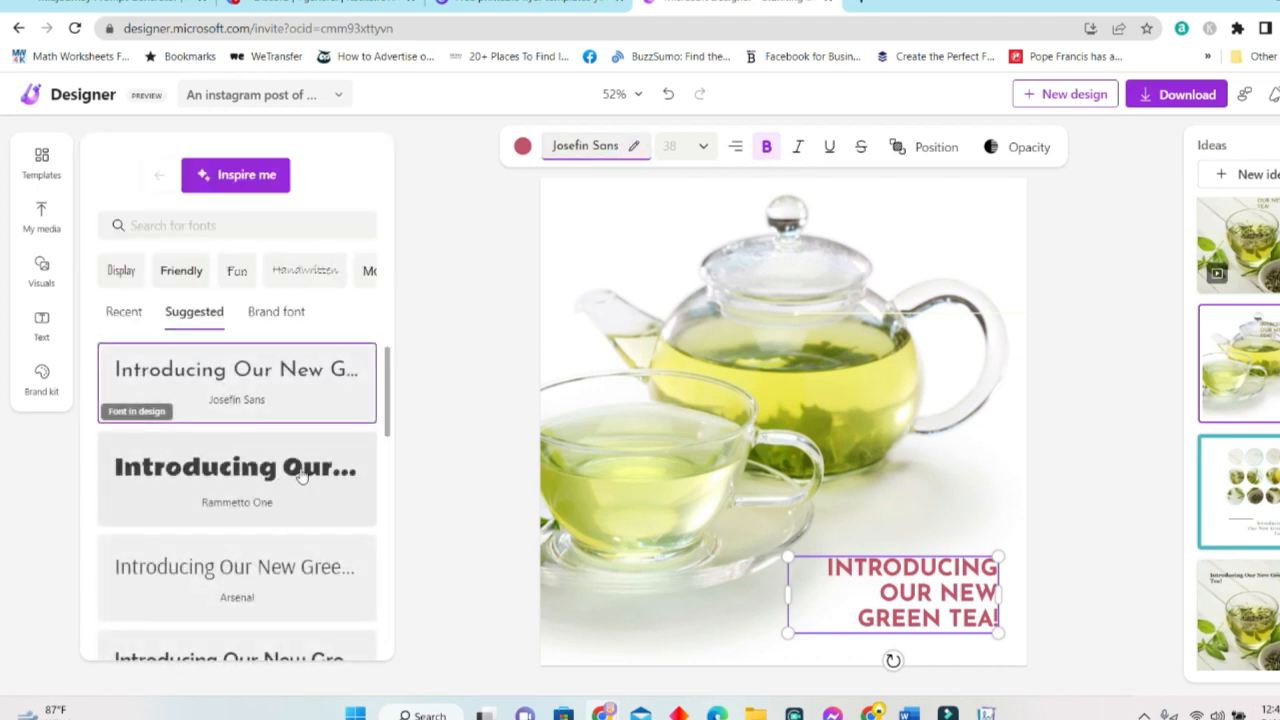
Set the headline font to Rammetto One and try lowering its opacity.
{"action": "left_click", "coordinate": [302, 477]}
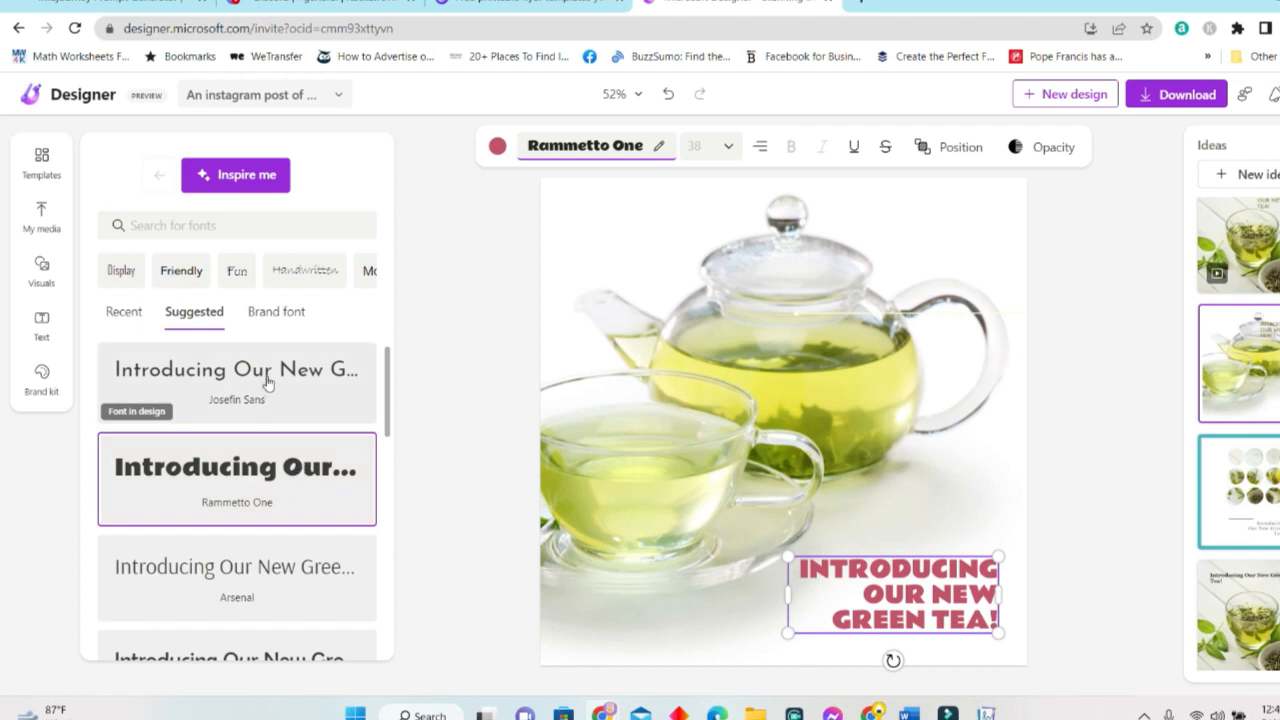
{"action": "left_click", "coordinate": [1054, 147]}
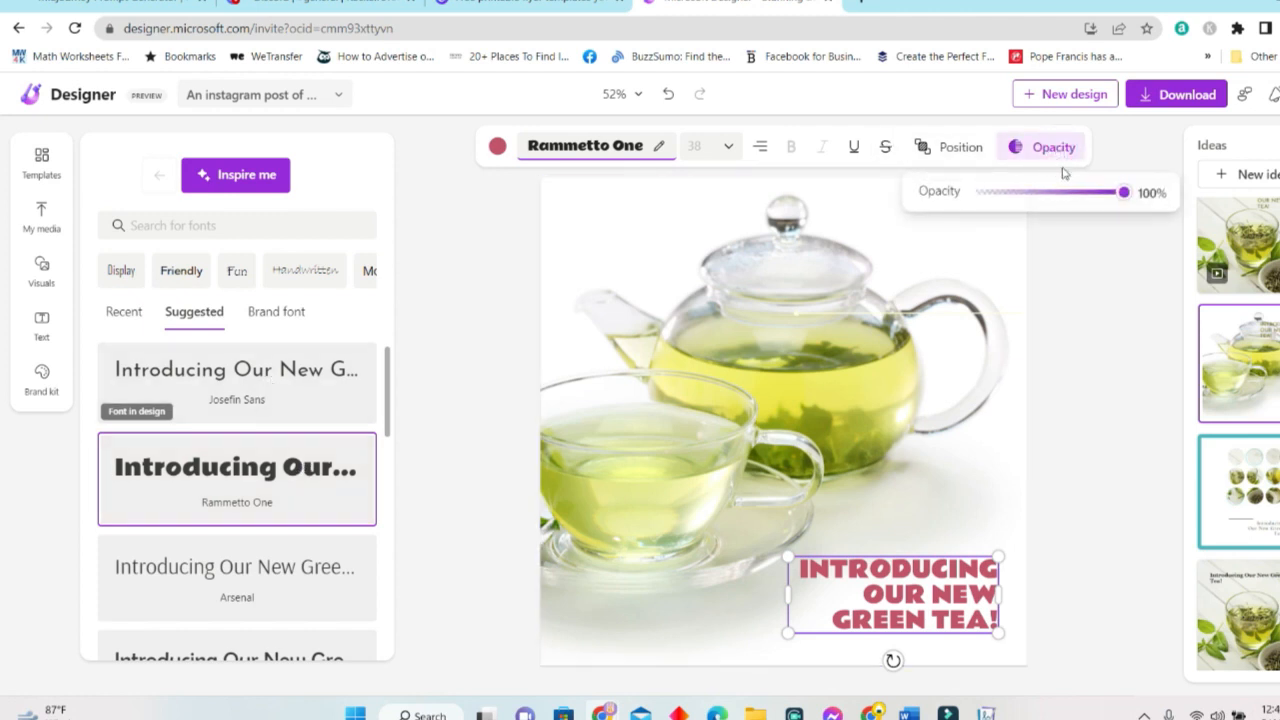
{"action": "left_click_drag", "start_coordinate": [1095, 210], "coordinate": [969, 201]}
{"action": "left_click", "coordinate": [1146, 218]}
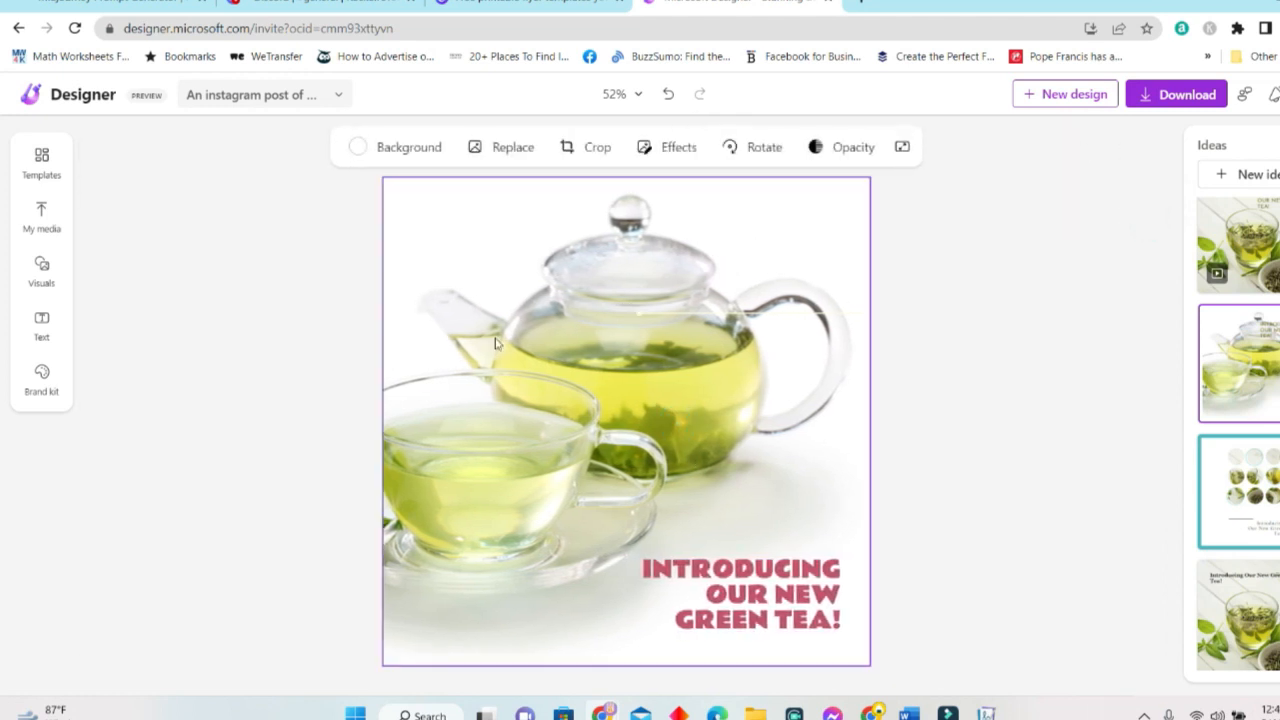
Make the background cream and try the rosemary and tea cup photo in place of the teapot.
{"action": "left_click", "coordinate": [420, 153]}
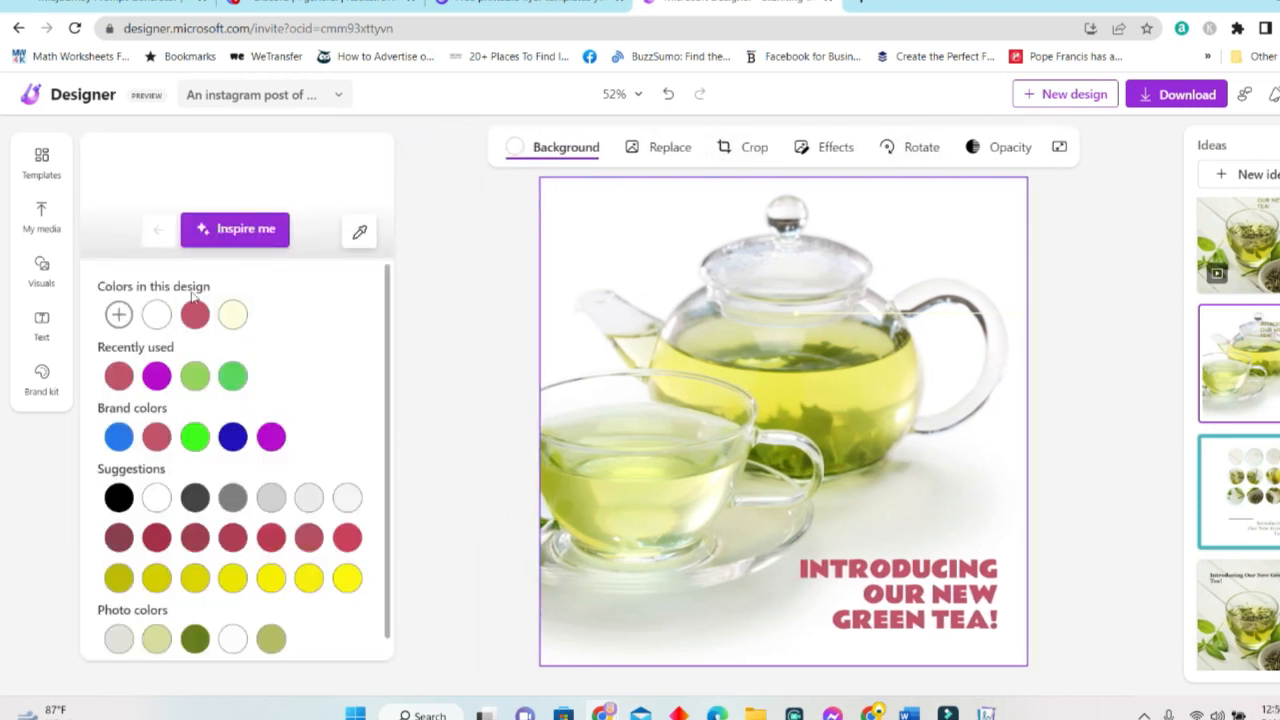
{"action": "left_click", "coordinate": [232, 314]}
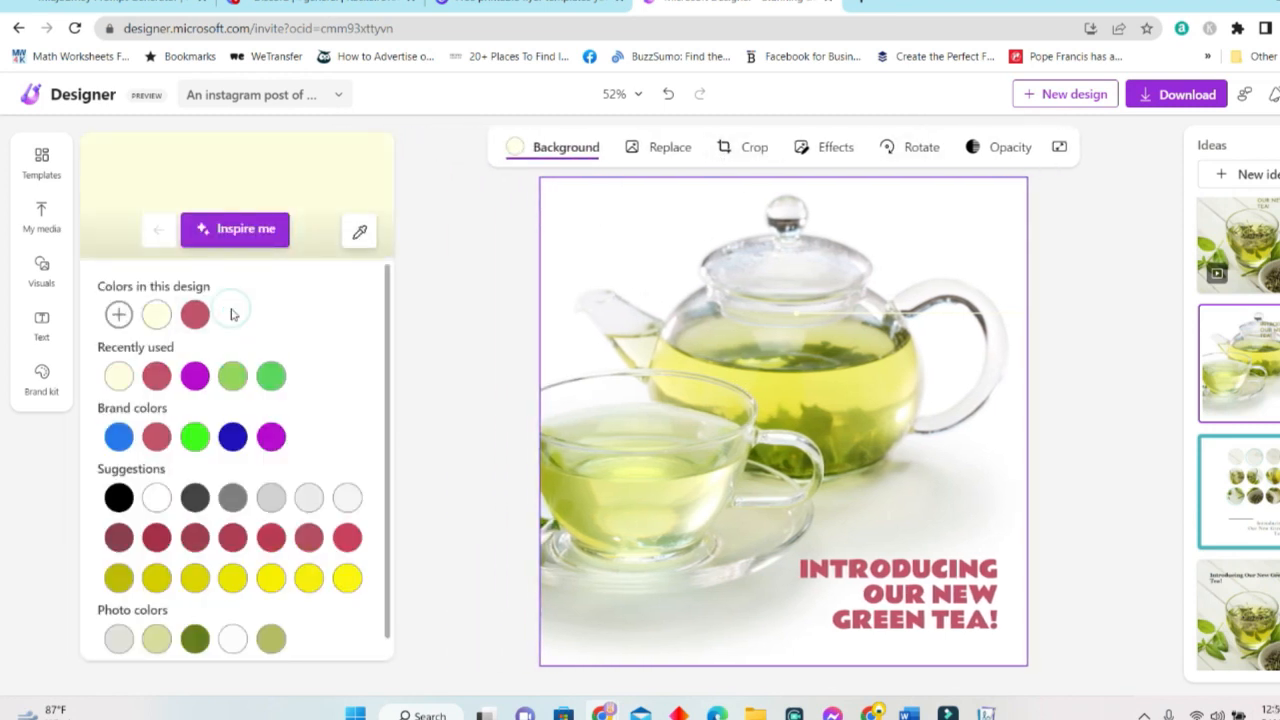
{"action": "left_click", "coordinate": [678, 150]}
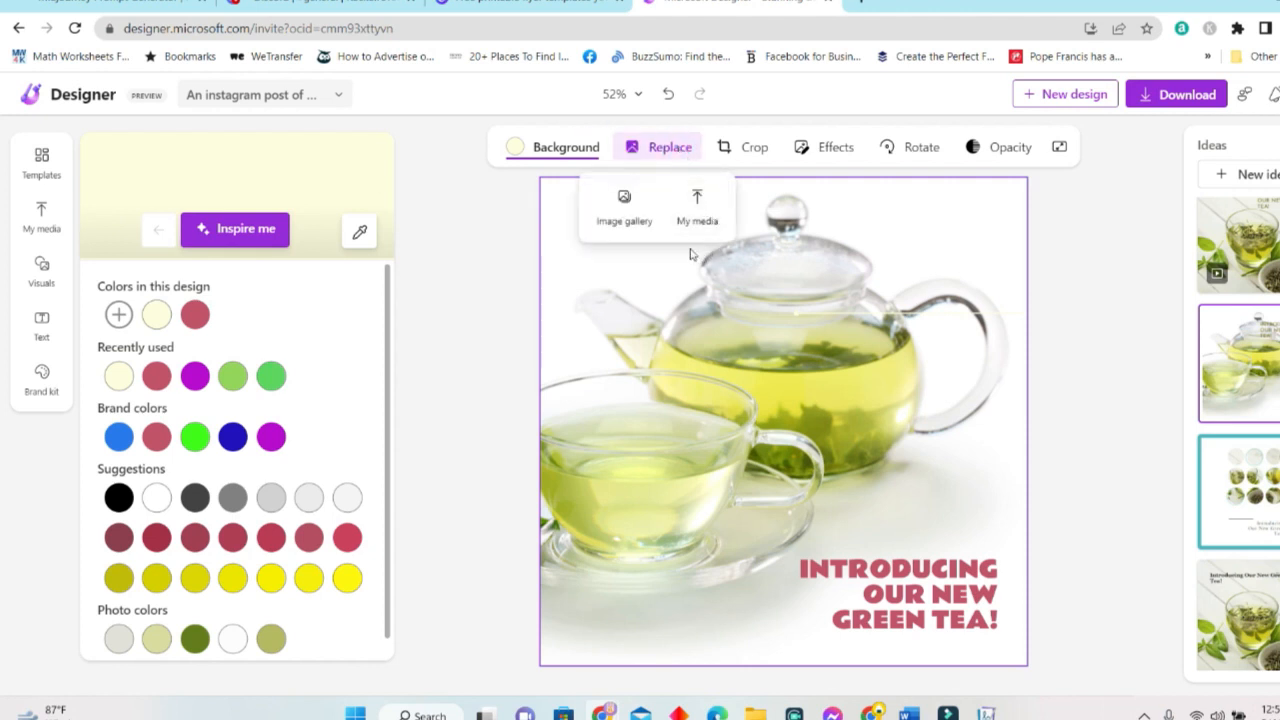
{"action": "left_click", "coordinate": [620, 226]}
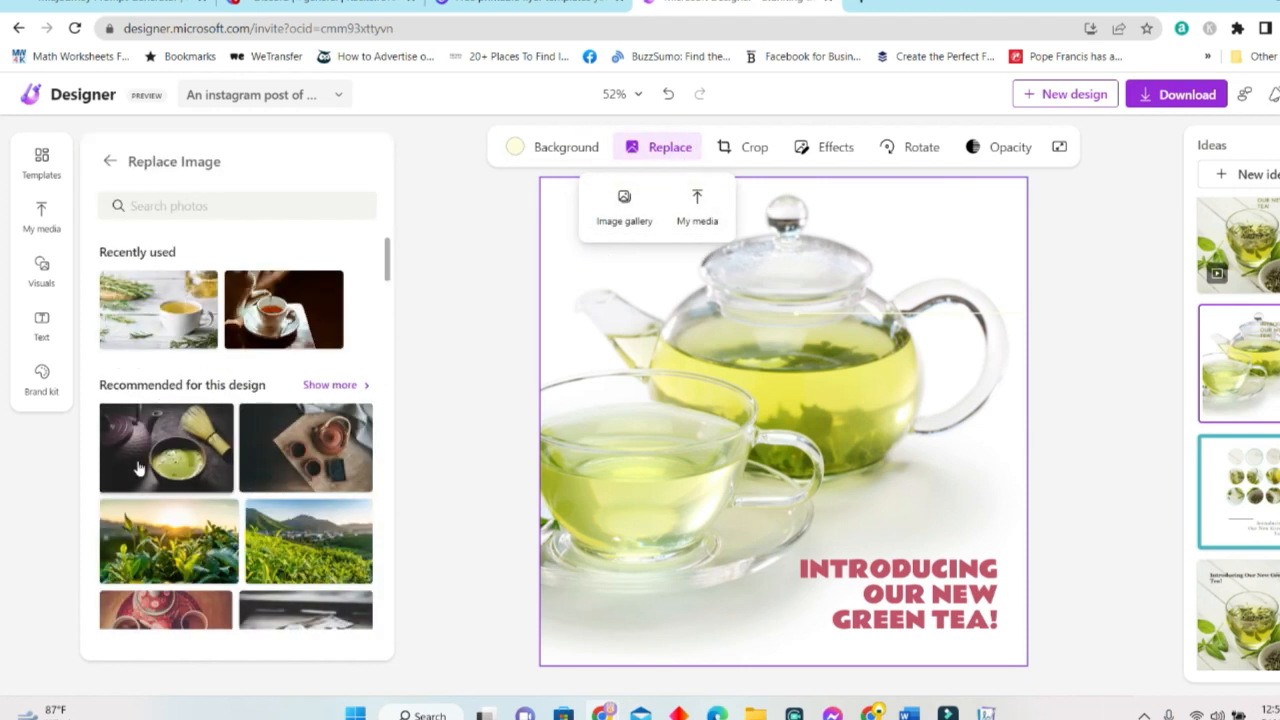
{"action": "left_click", "coordinate": [183, 313]}
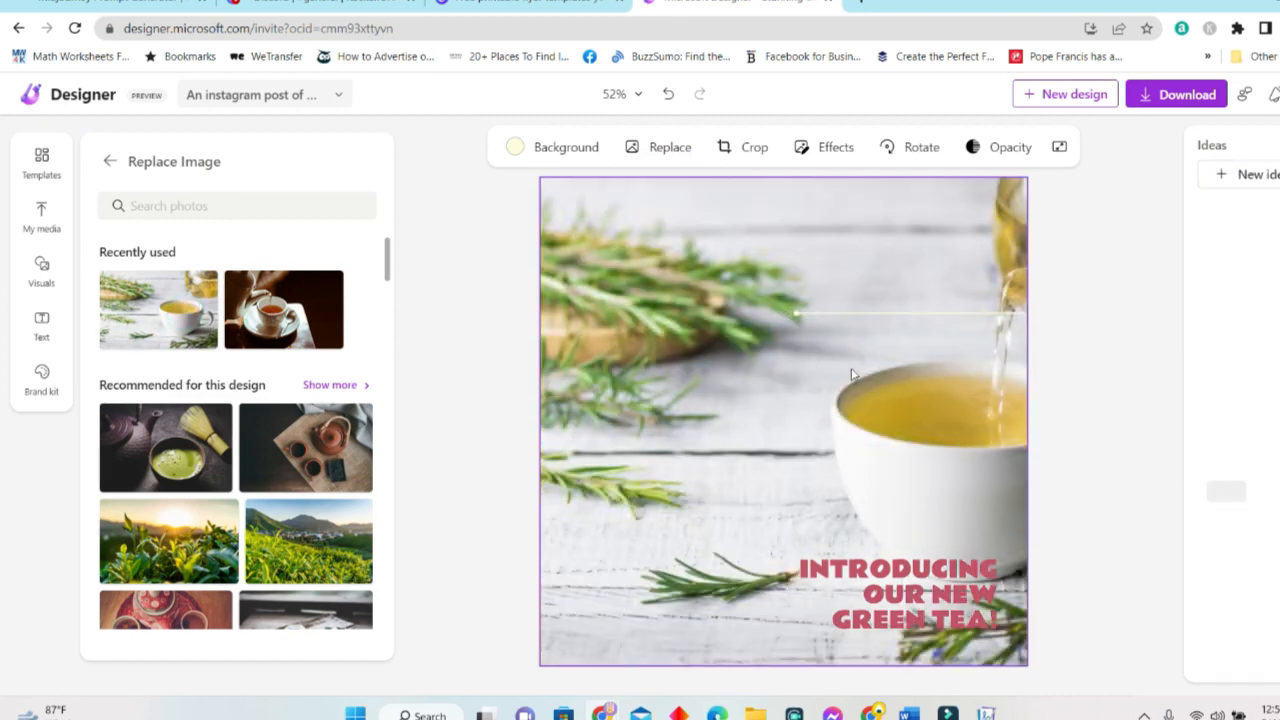
{"action": "left_click", "coordinate": [805, 305]}
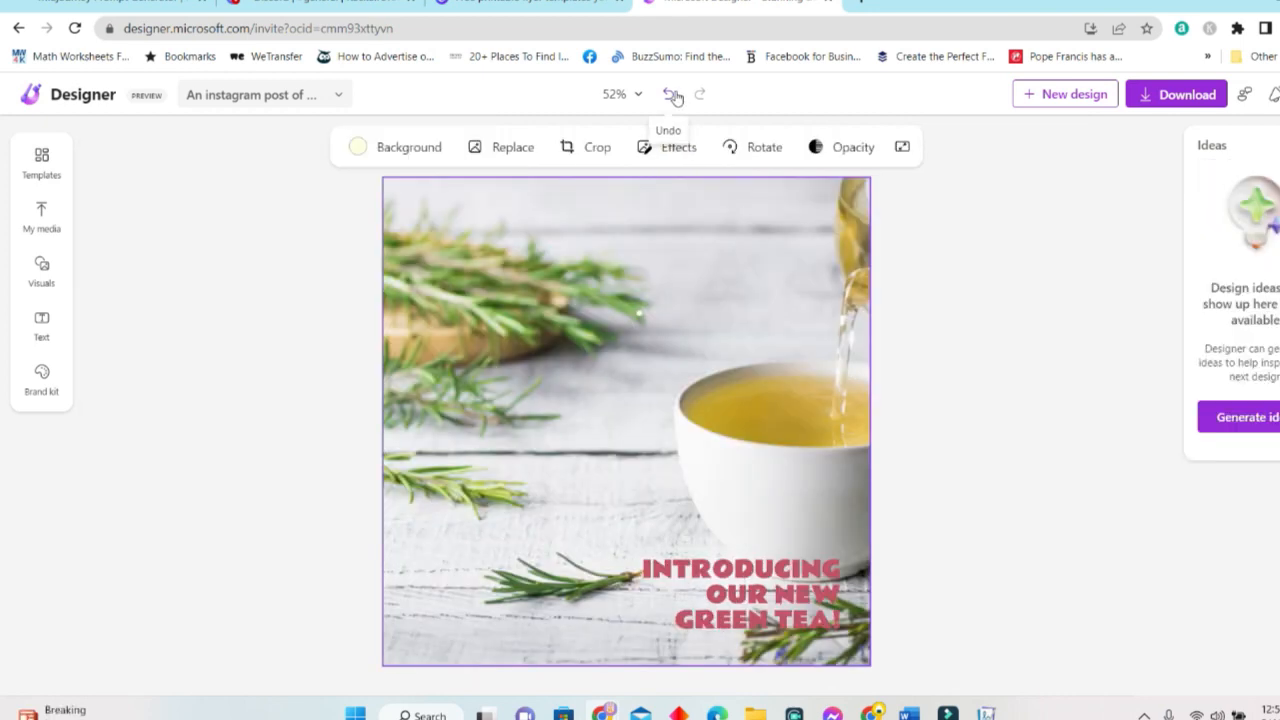
Undo that swap, then replace the teapot photo with the rosemary and tea cup photo again.
{"action": "left_click", "coordinate": [671, 94]}
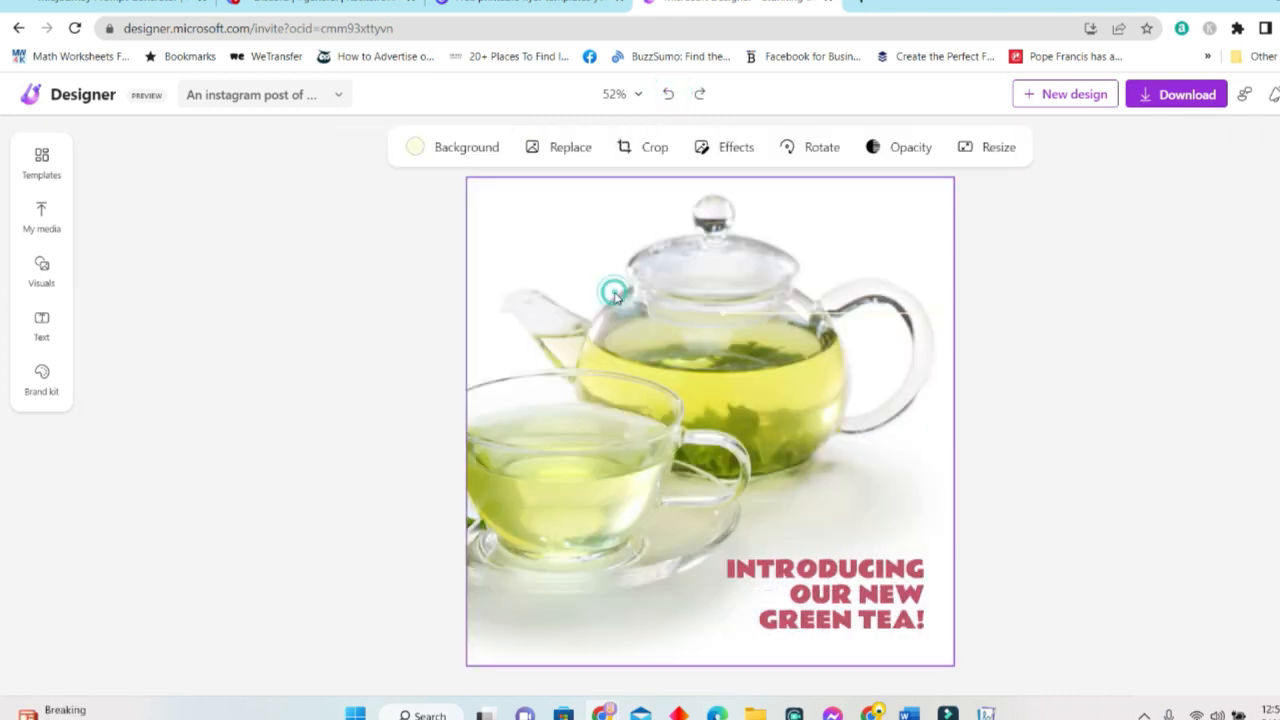
{"action": "left_click", "coordinate": [556, 152]}
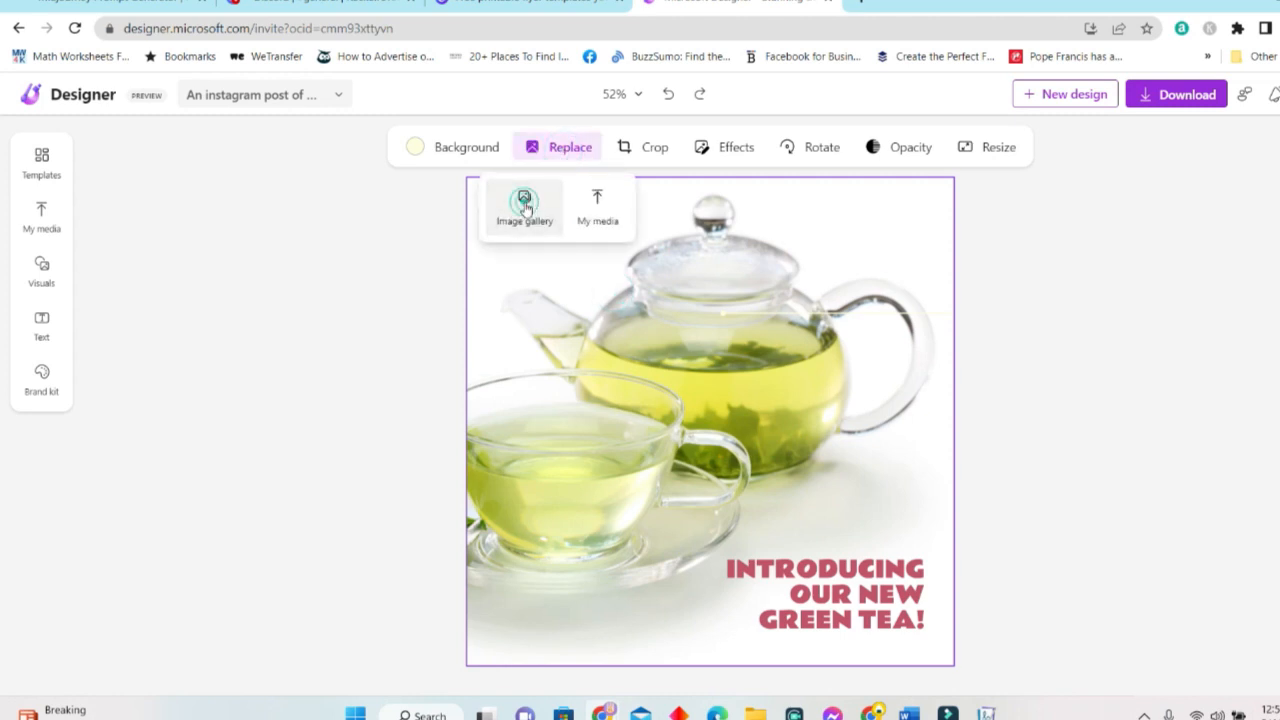
{"action": "left_click", "coordinate": [524, 204]}
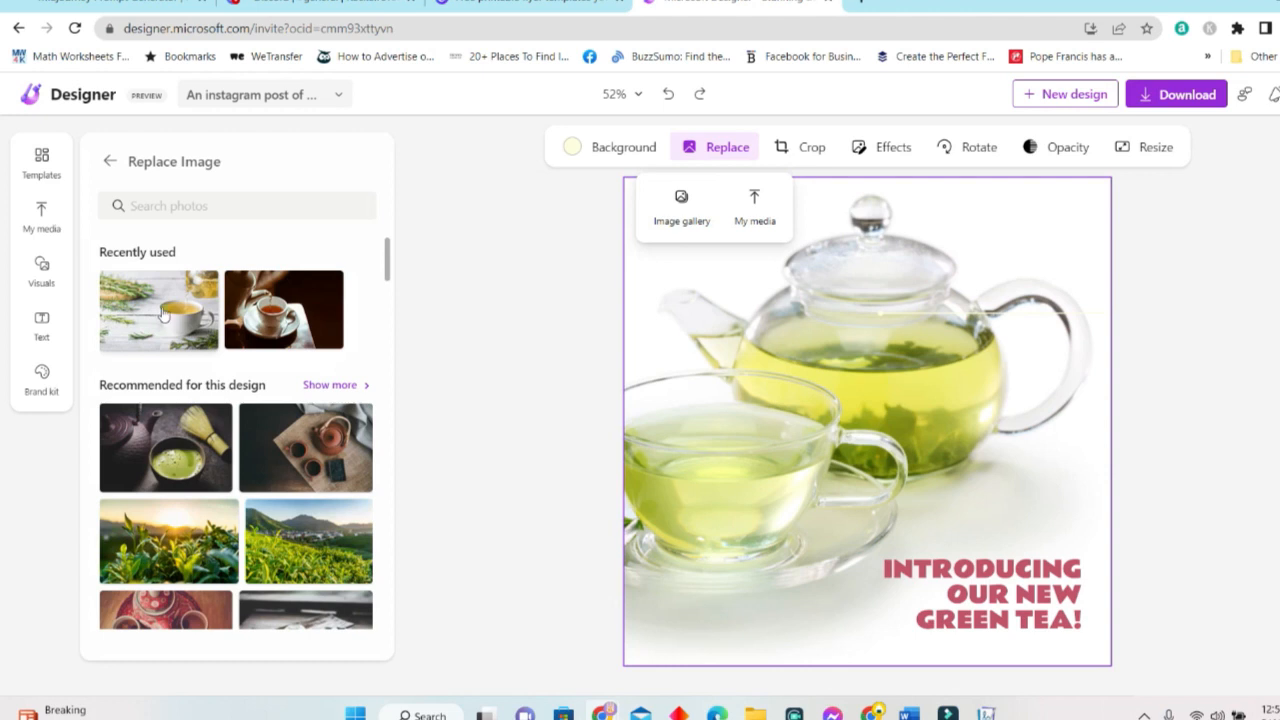
{"action": "left_click", "coordinate": [163, 313]}
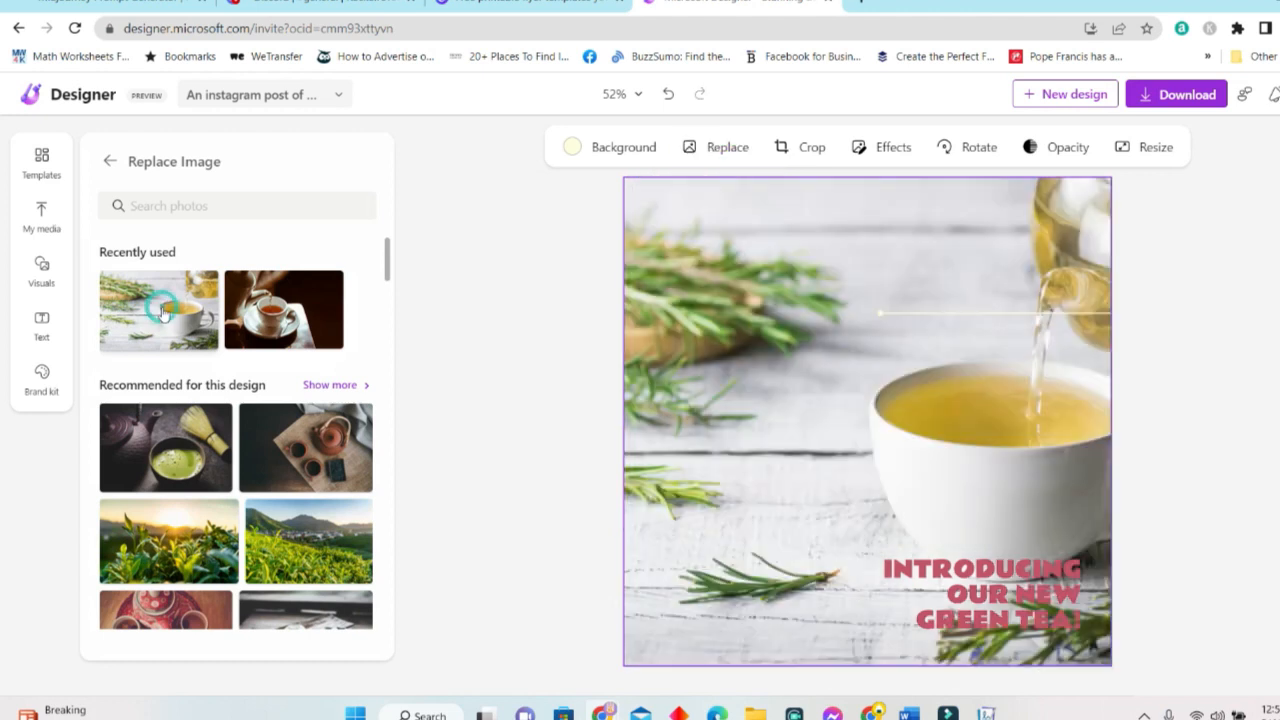
Remove the stray thin line and small dot above the teacup, then select the background photo.
{"action": "left_click", "coordinate": [1004, 314]}
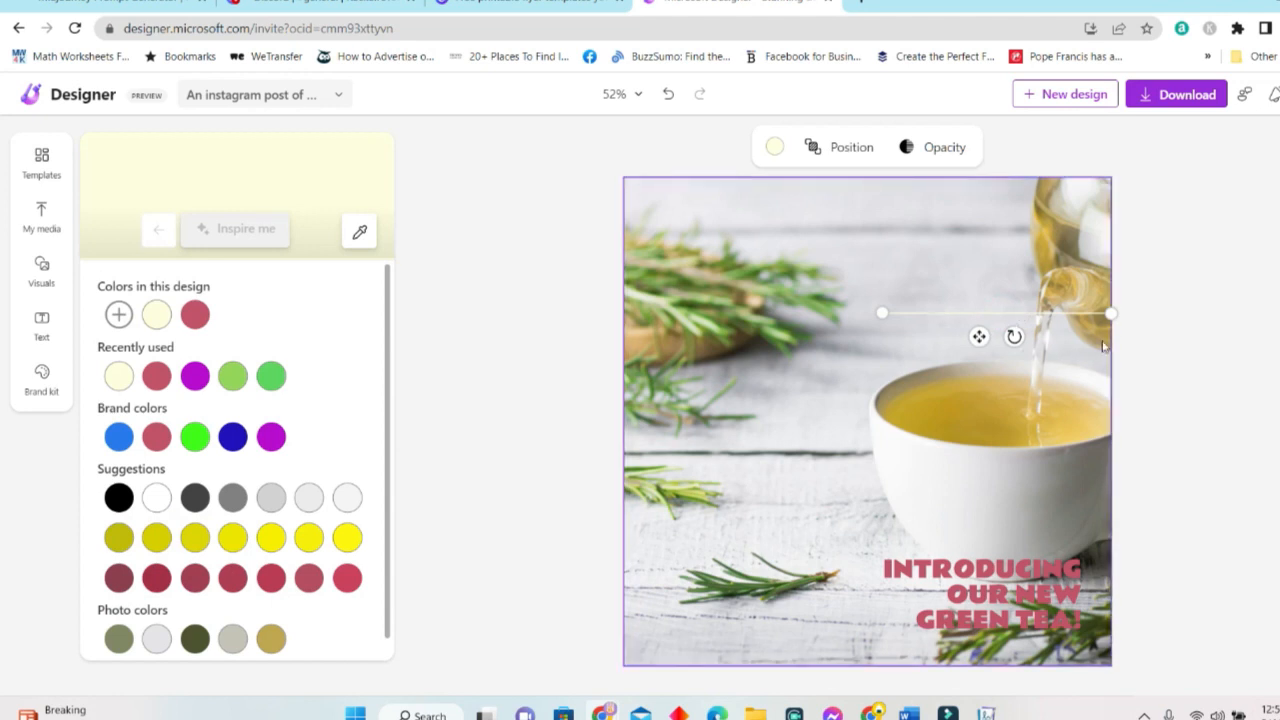
{"action": "left_click", "coordinate": [950, 310]}
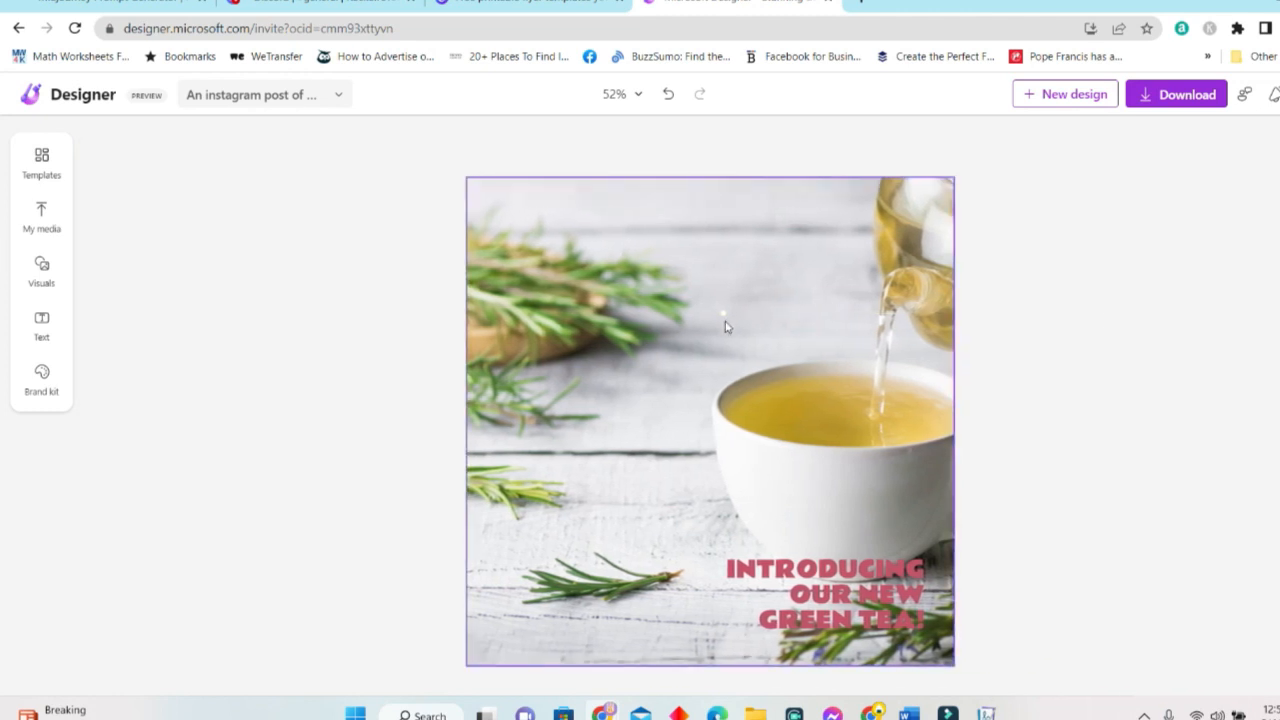
{"action": "left_click", "coordinate": [723, 313]}
{"action": "left_click_drag", "start_coordinate": [725, 313], "coordinate": [972, 331]}
{"action": "left_click_drag", "start_coordinate": [870, 257], "coordinate": [1268, 275]}
{"action": "left_click", "coordinate": [732, 266]}
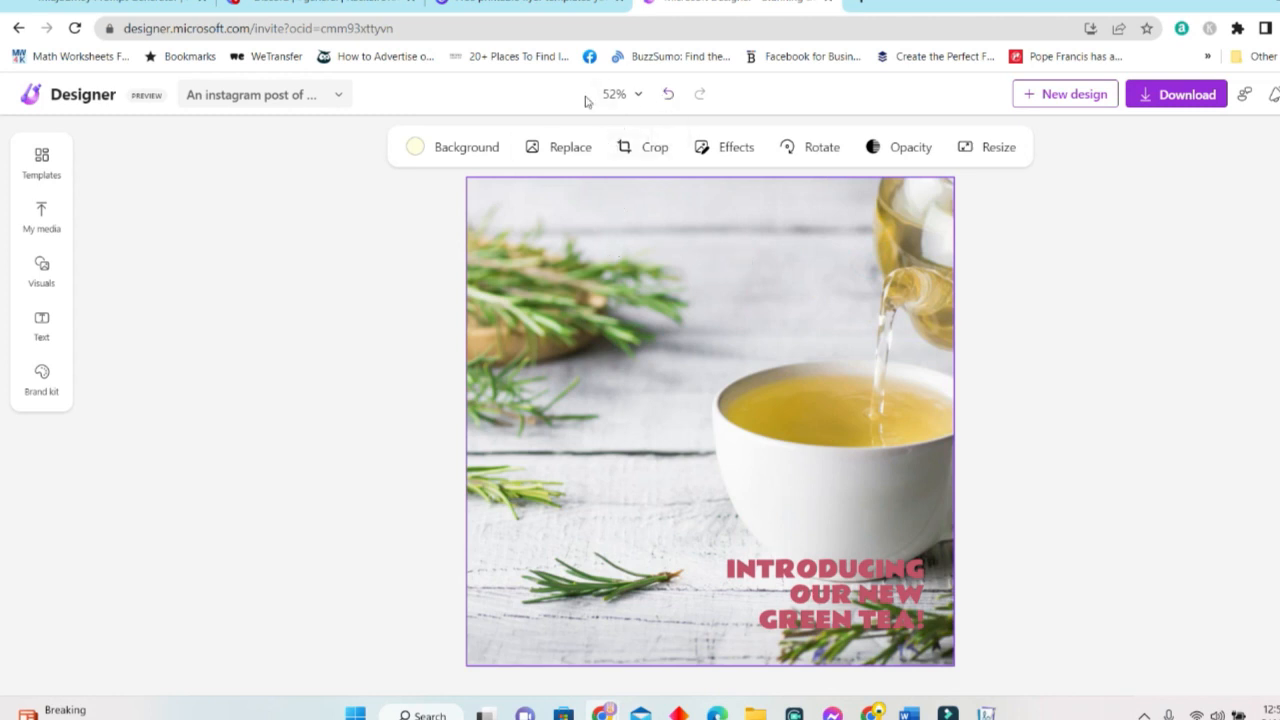
Zoom to 100% and back to fit, then open the tea photo's Effects options.
{"action": "left_click", "coordinate": [637, 95]}
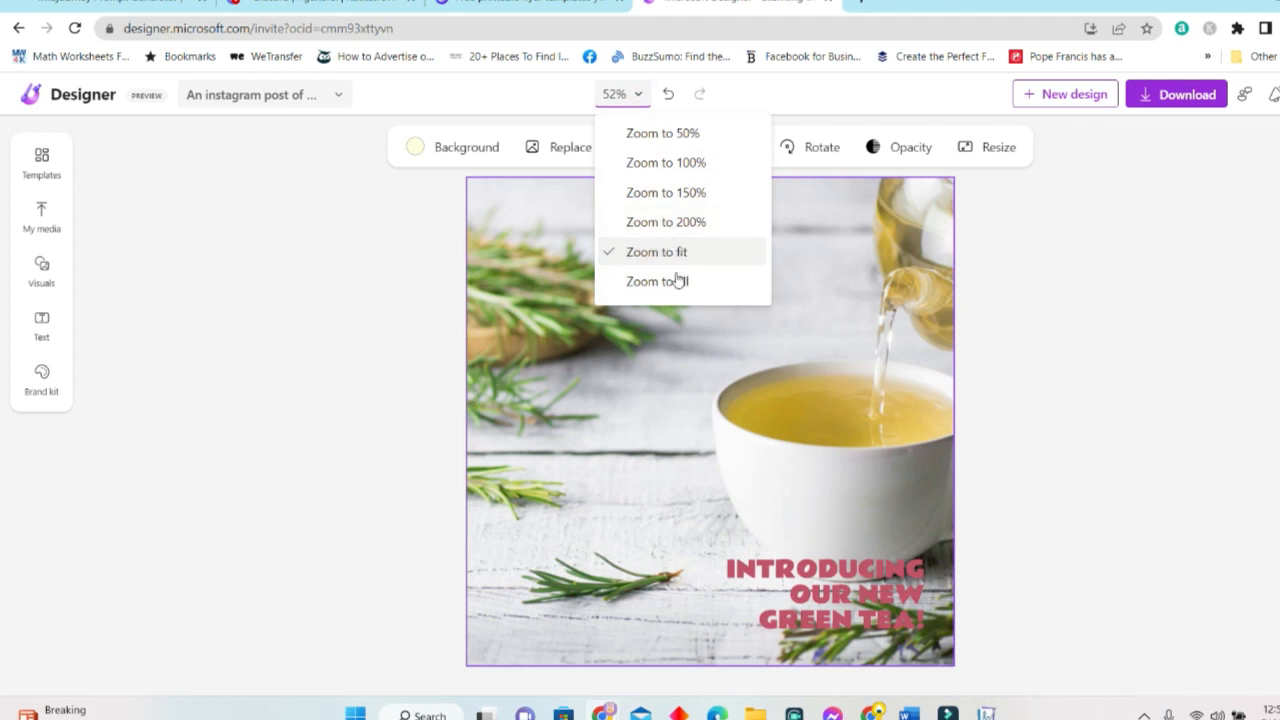
{"action": "left_click", "coordinate": [686, 163]}
{"action": "left_click", "coordinate": [636, 95]}
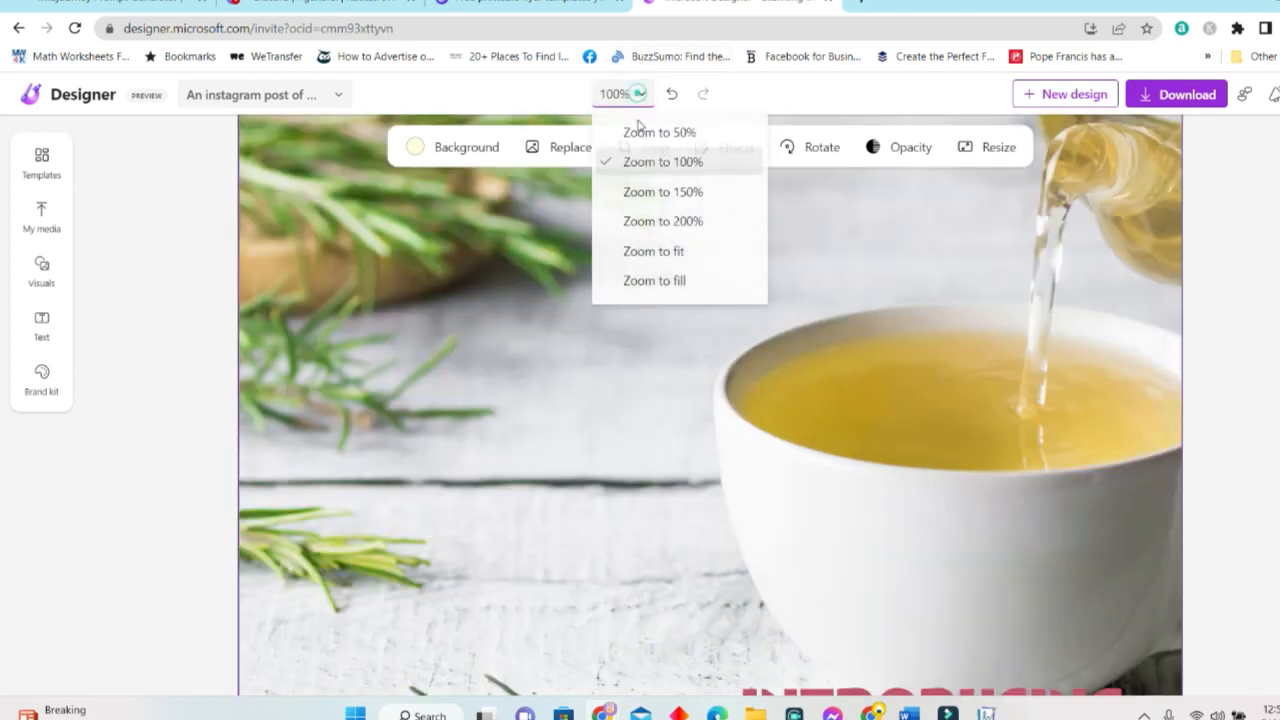
{"action": "left_click", "coordinate": [686, 251]}
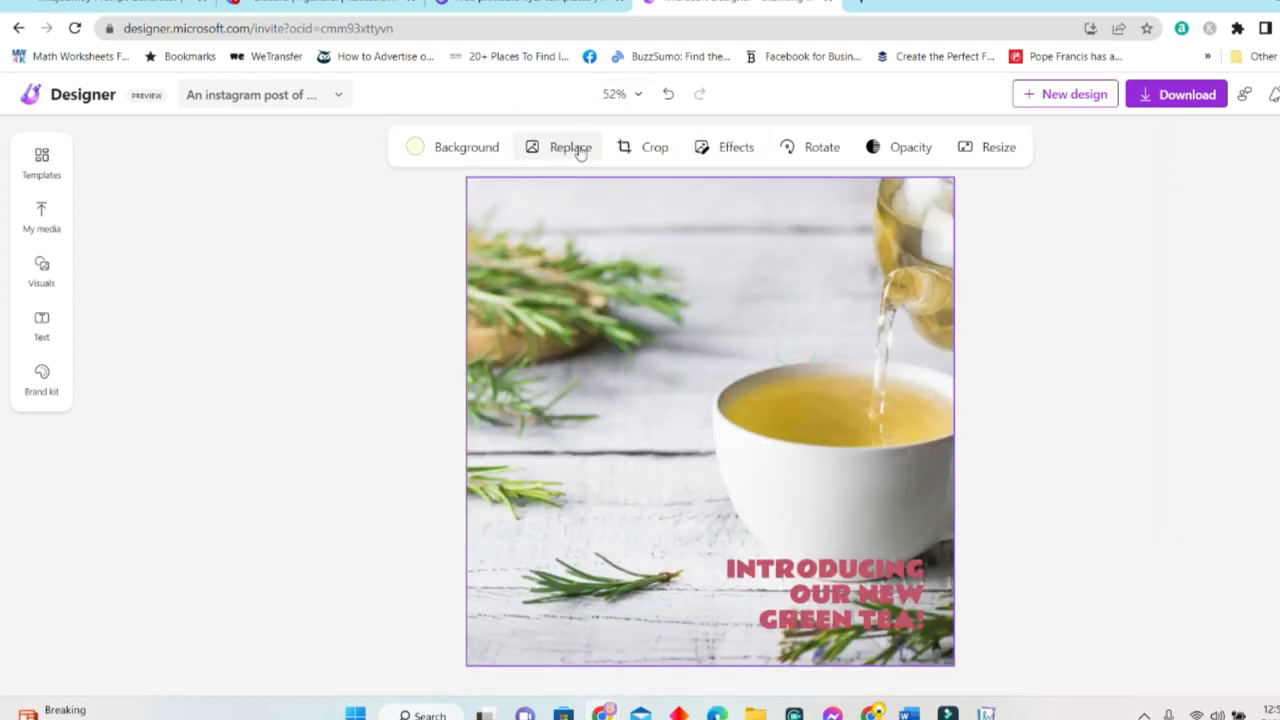
{"action": "left_click", "coordinate": [691, 240]}
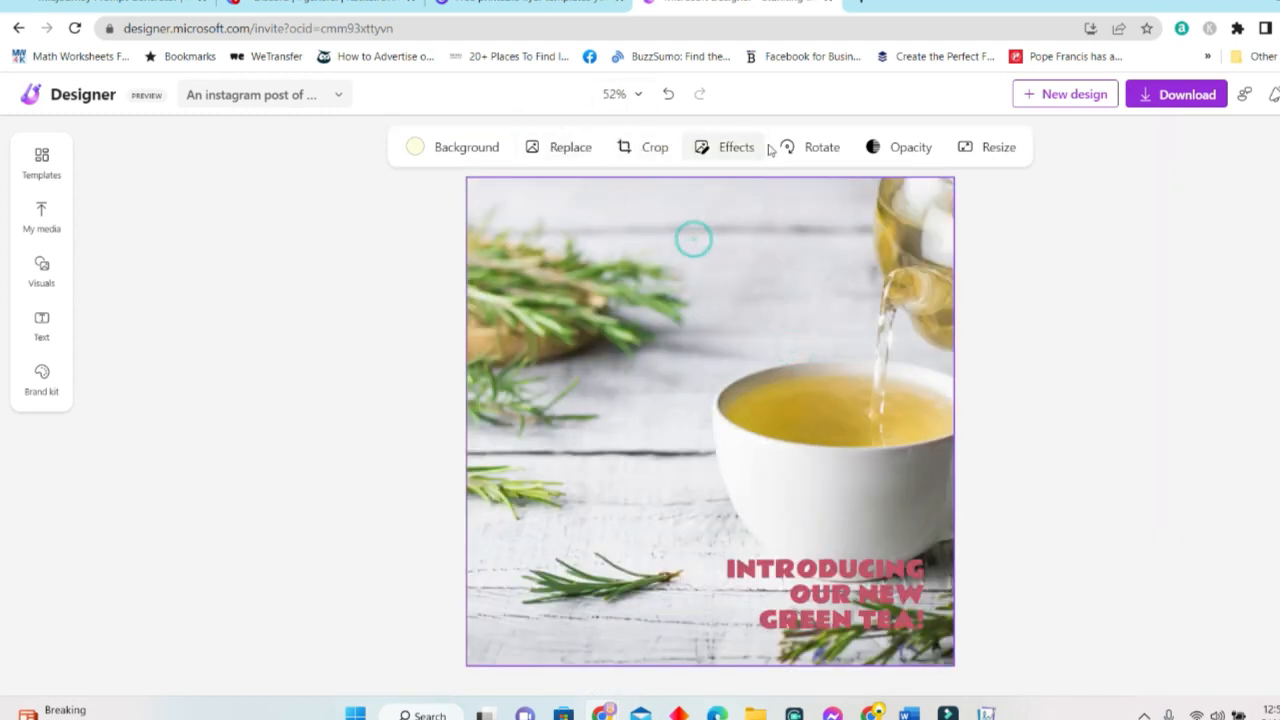
{"action": "left_click", "coordinate": [760, 150]}
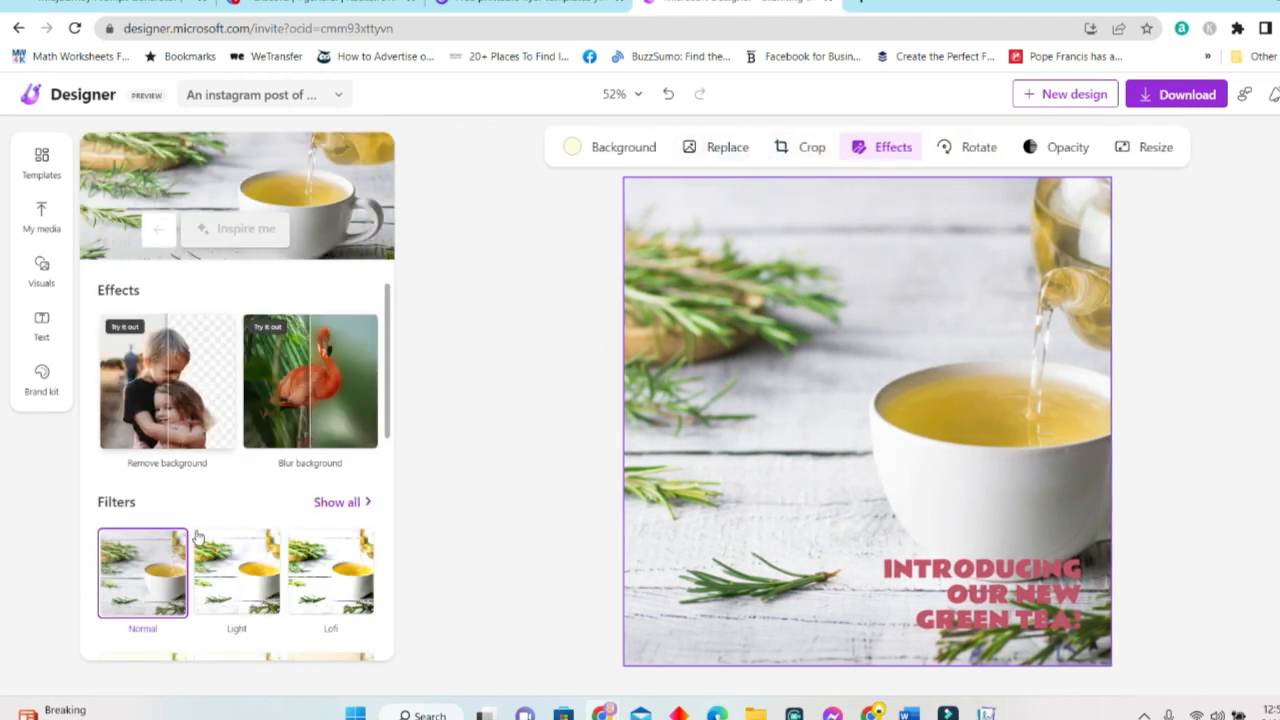
Apply the Light filter to the tea photo and browse the full filter list.
{"action": "left_click", "coordinate": [248, 580]}
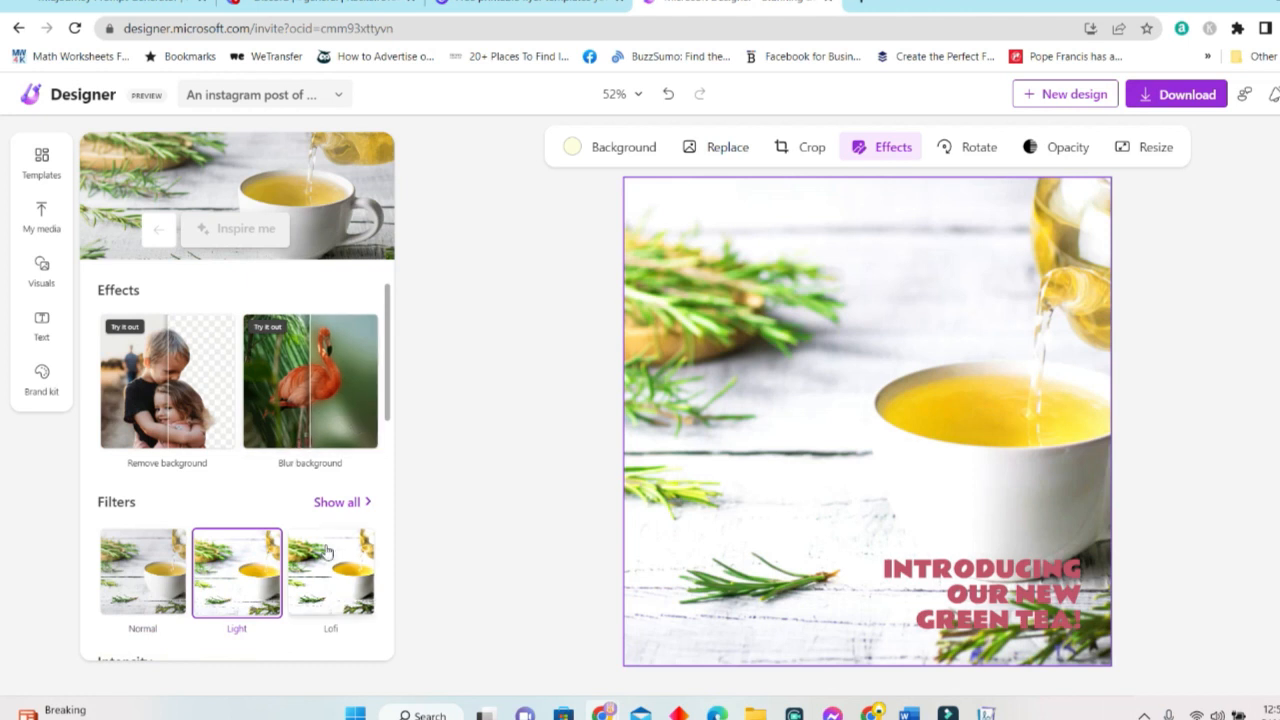
{"action": "left_click", "coordinate": [334, 502]}
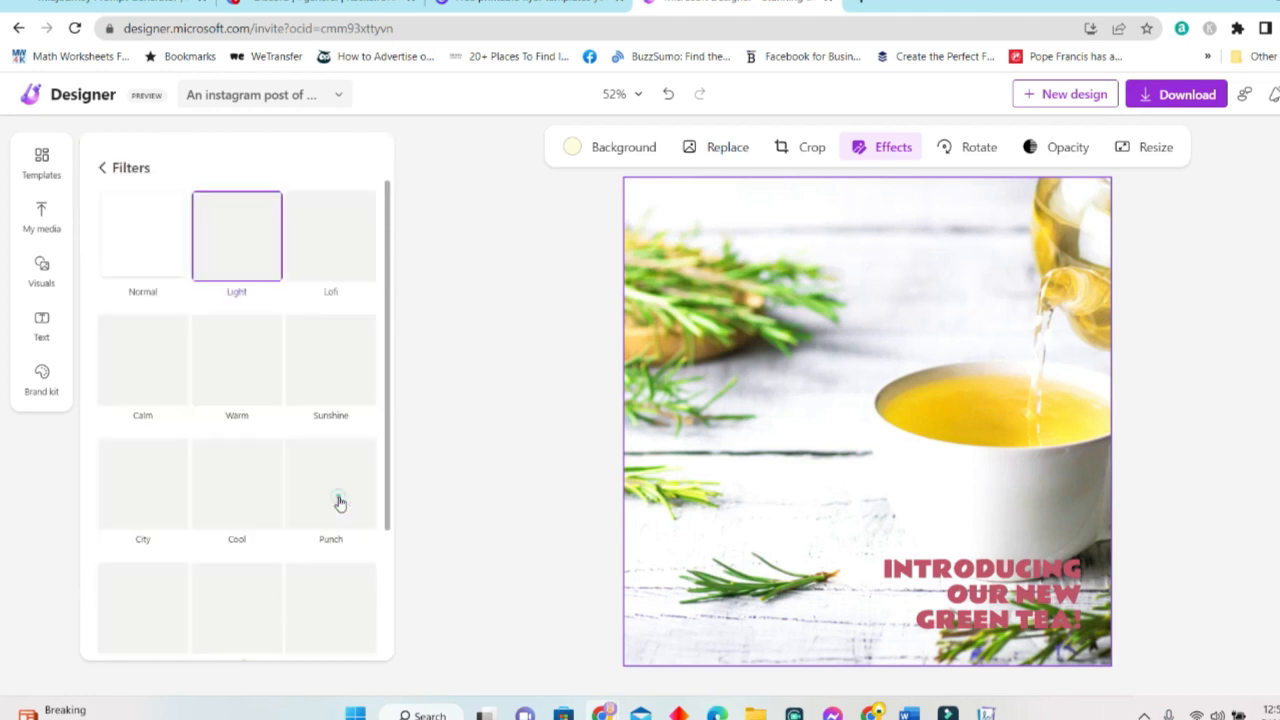
{"action": "scroll", "coordinate": [305, 400], "scroll_direction": "down", "scroll_amount": 2}
{"action": "scroll", "coordinate": [325, 424], "scroll_direction": "down", "scroll_amount": 2}
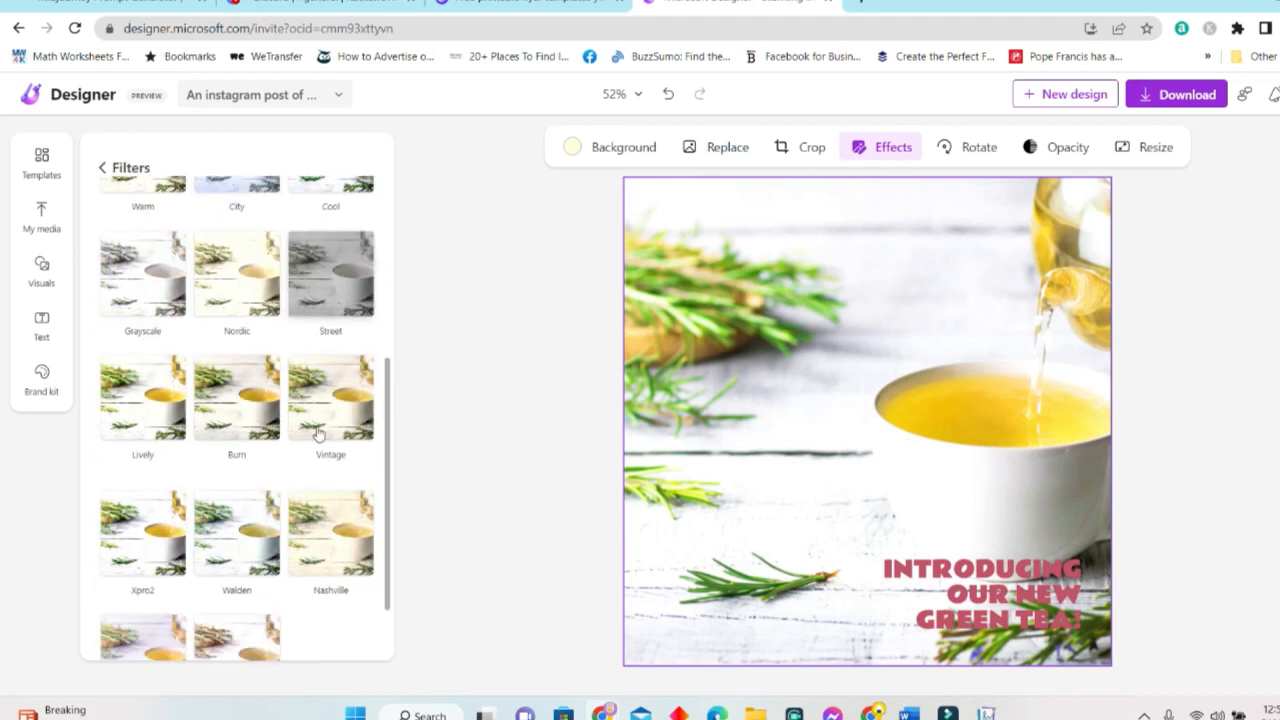
{"action": "scroll", "coordinate": [234, 458], "scroll_direction": "up", "scroll_amount": 4}
{"action": "left_click", "coordinate": [101, 170]}
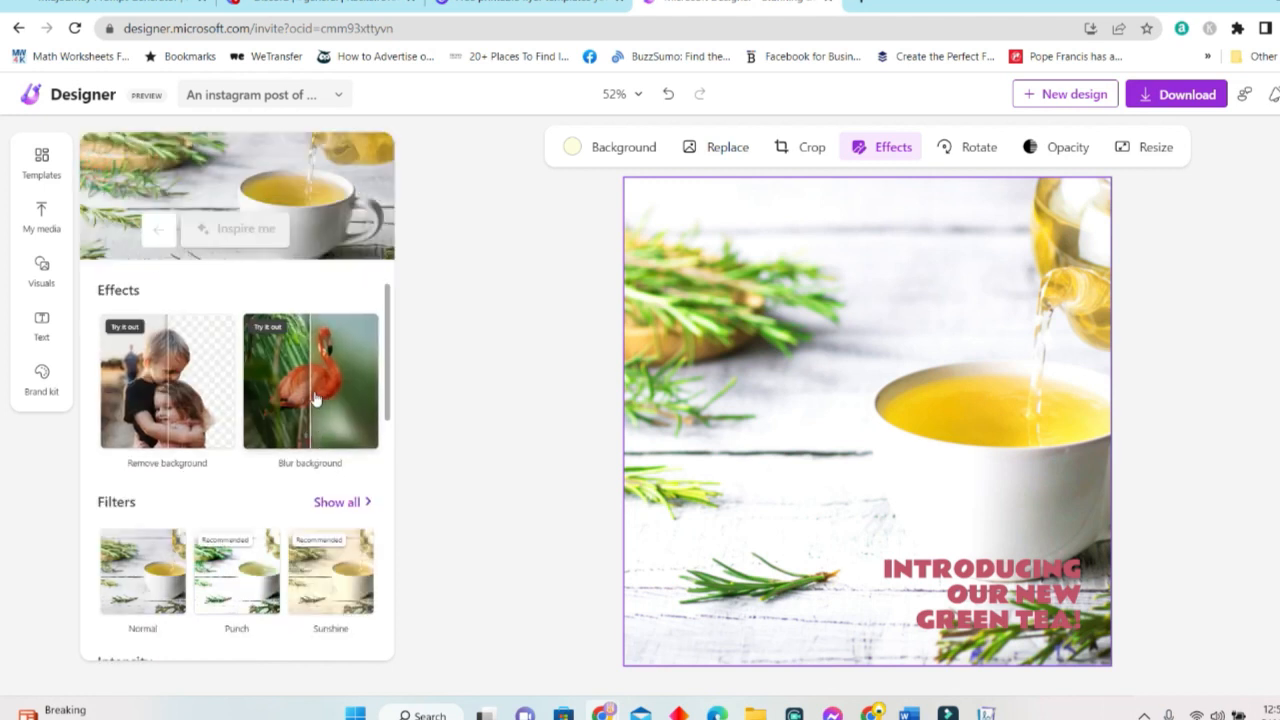
Remove the tea photo's background so the teapot and cup sit on cream.
{"action": "left_click", "coordinate": [184, 411]}
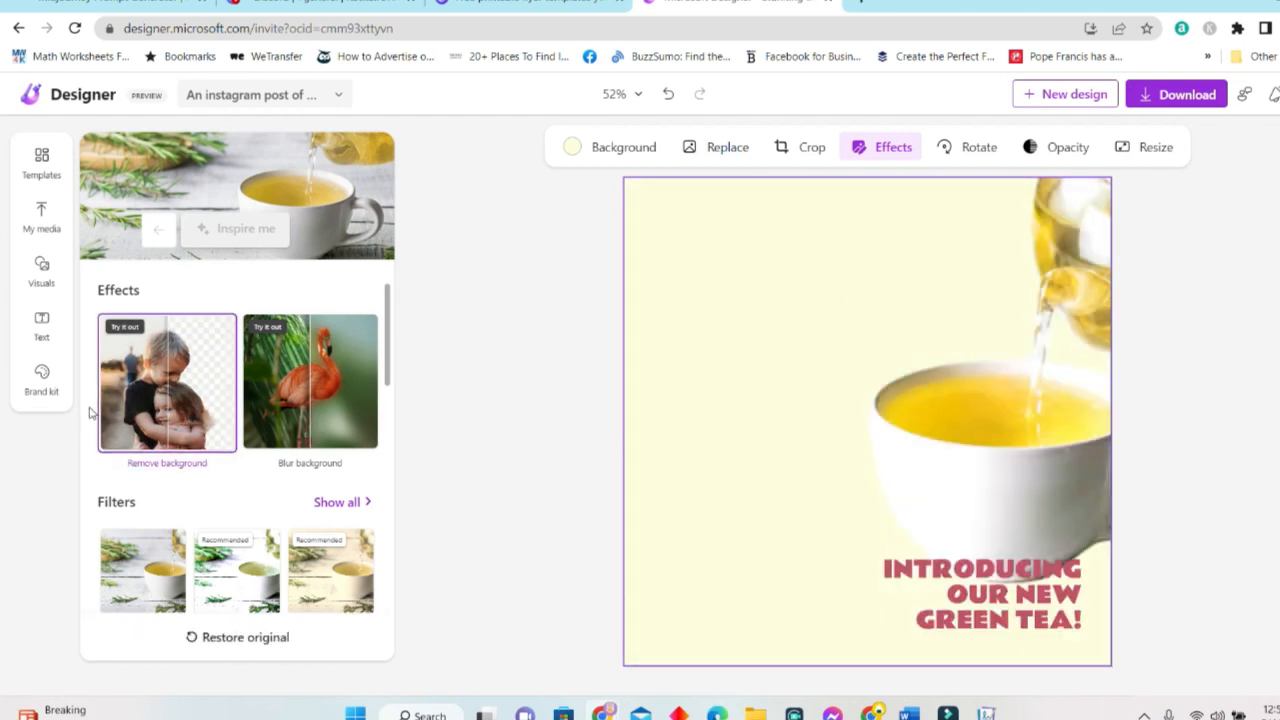
{"action": "left_click", "coordinate": [993, 458]}
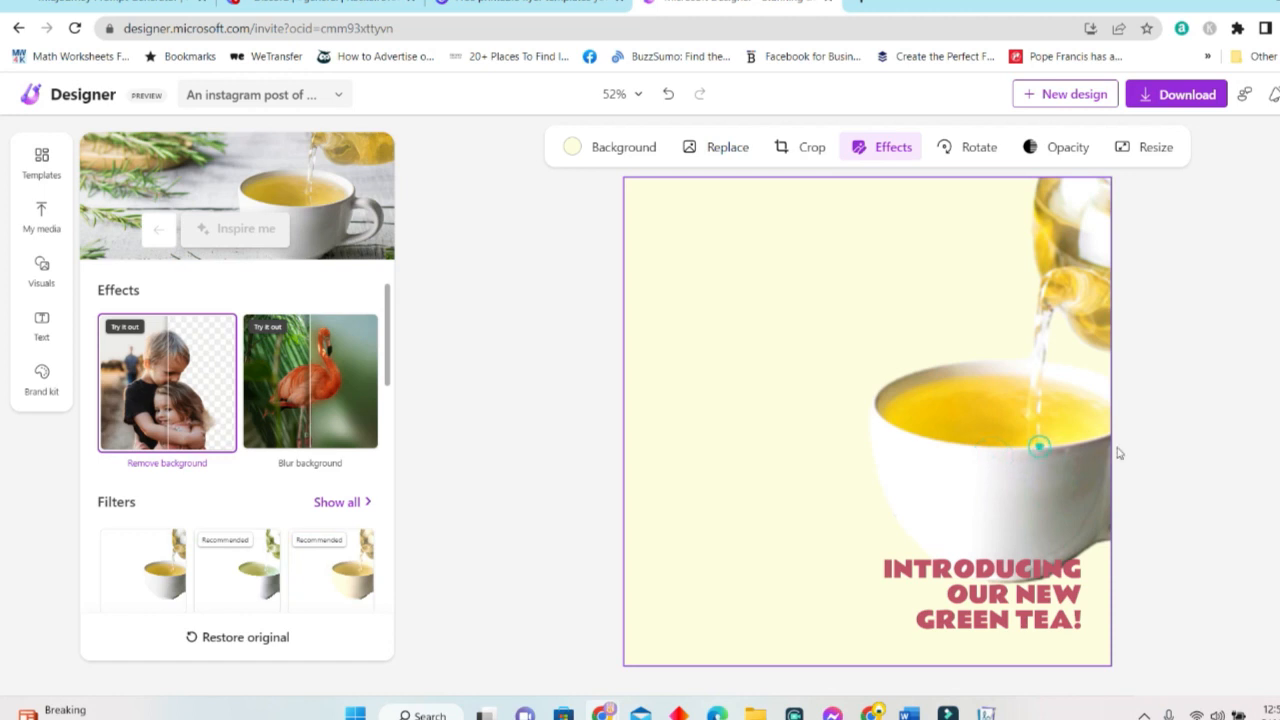
{"action": "left_click", "coordinate": [1163, 426]}
{"action": "left_click", "coordinate": [847, 460]}
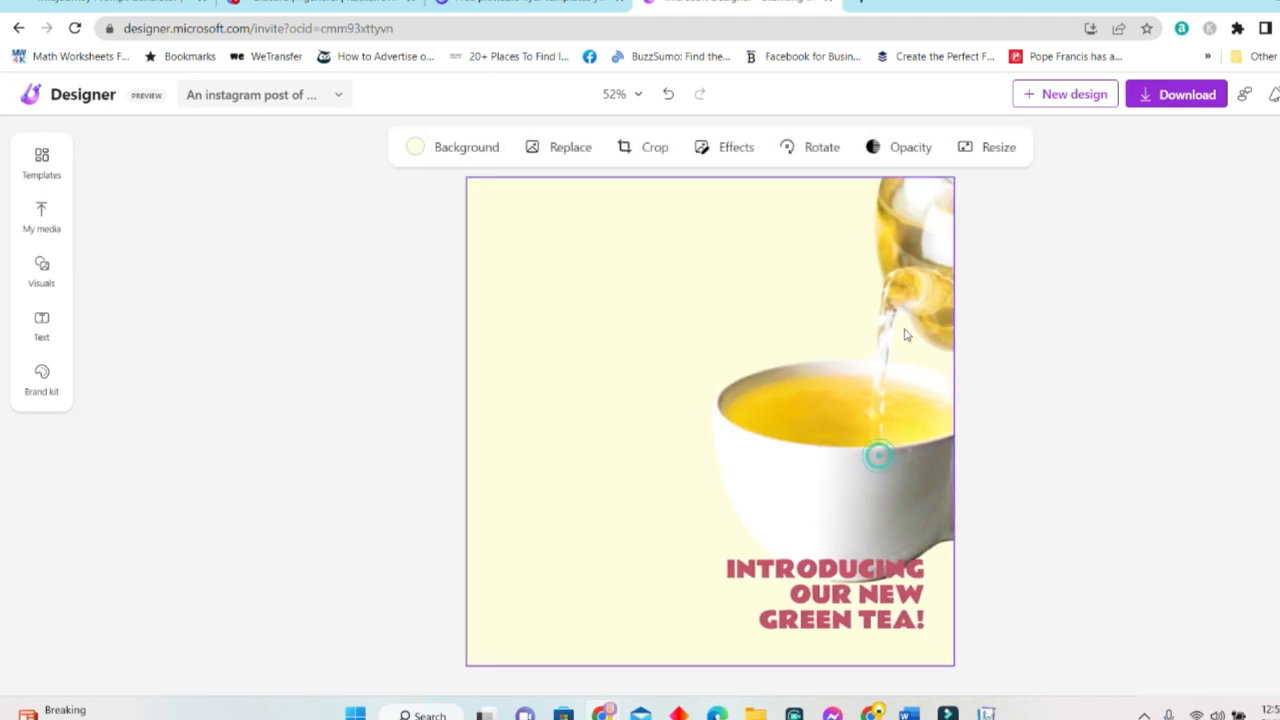
{"action": "left_click", "coordinate": [1031, 318]}
Drag the green tea headline left and slightly down, away from the teacup.
{"action": "left_click", "coordinate": [879, 623]}
{"action": "left_click_drag", "start_coordinate": [879, 623], "coordinate": [719, 638]}
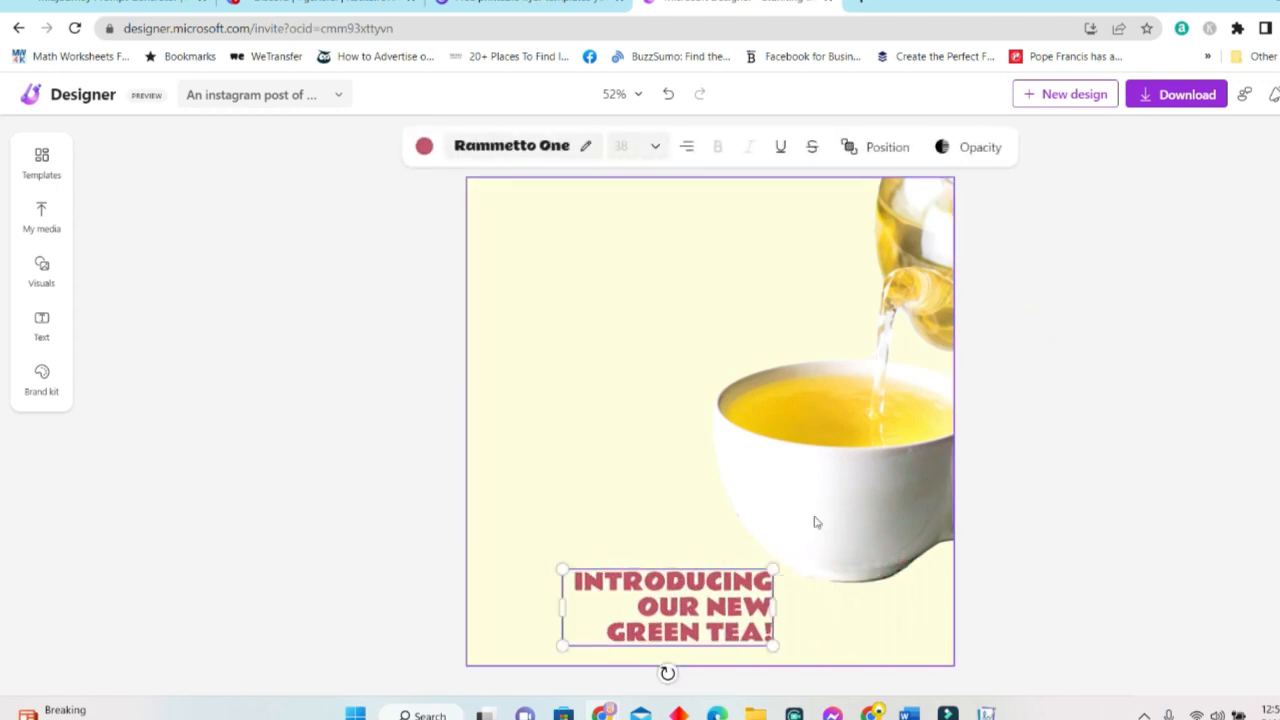
{"action": "left_click", "coordinate": [846, 463]}
{"action": "left_click", "coordinate": [1078, 380]}
{"action": "left_click", "coordinate": [875, 384]}
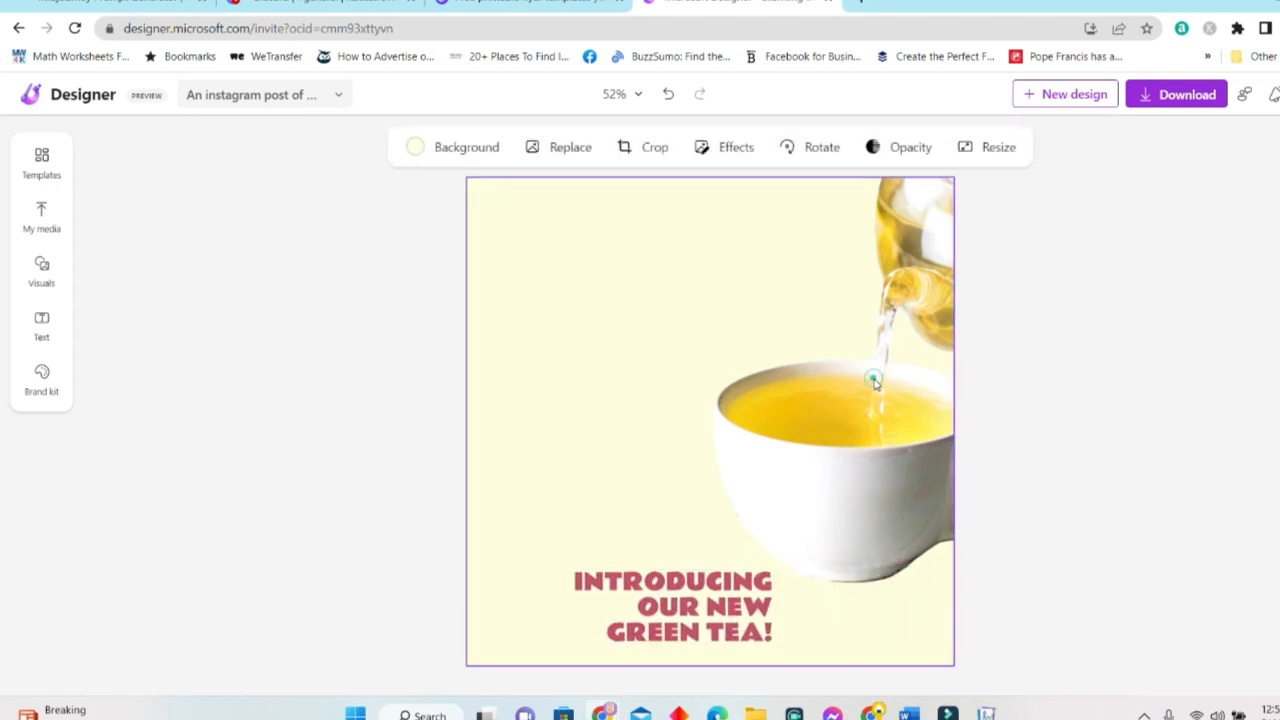
{"action": "left_click", "coordinate": [1117, 380]}
Adjust the teacup selection, then drag the headline into the lower-left corner.
{"action": "left_click", "coordinate": [922, 277]}
{"action": "left_click_drag", "start_coordinate": [928, 236], "coordinate": [776, 315]}
{"action": "left_click", "coordinate": [949, 264]}
{"action": "left_click", "coordinate": [979, 361]}
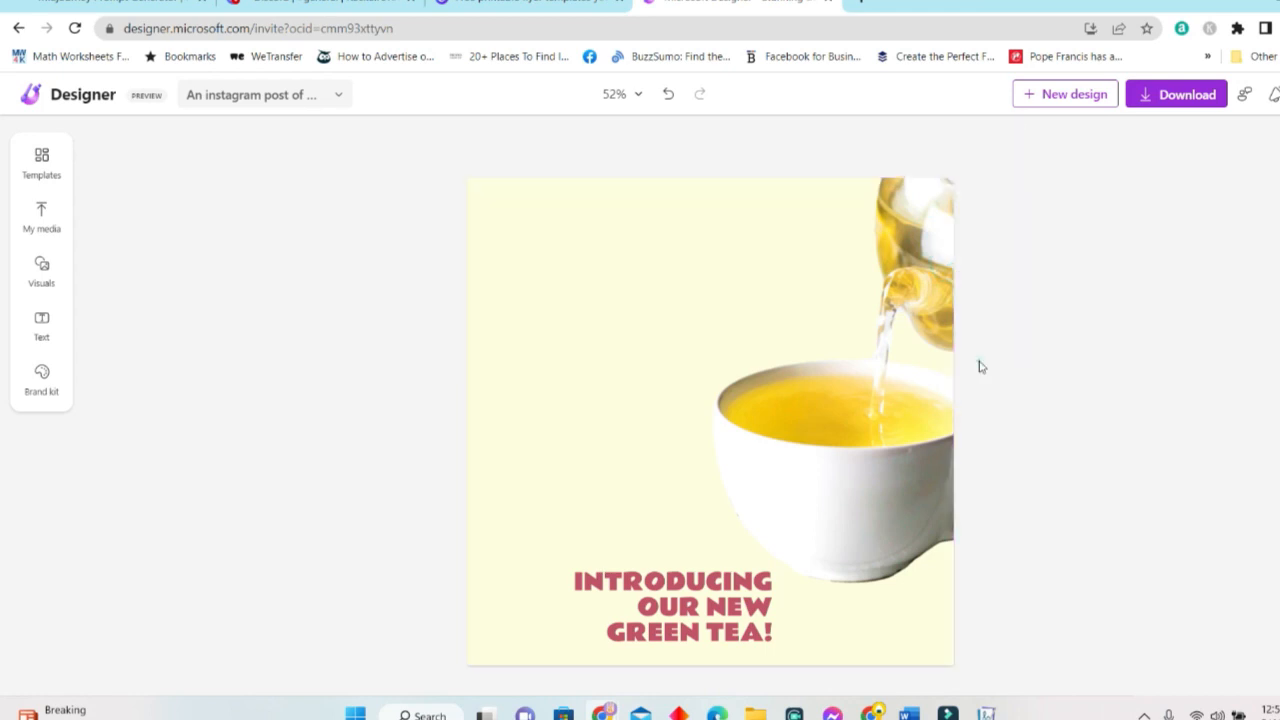
{"action": "left_click_drag", "start_coordinate": [700, 600], "coordinate": [619, 597]}
{"action": "left_click", "coordinate": [1083, 265]}
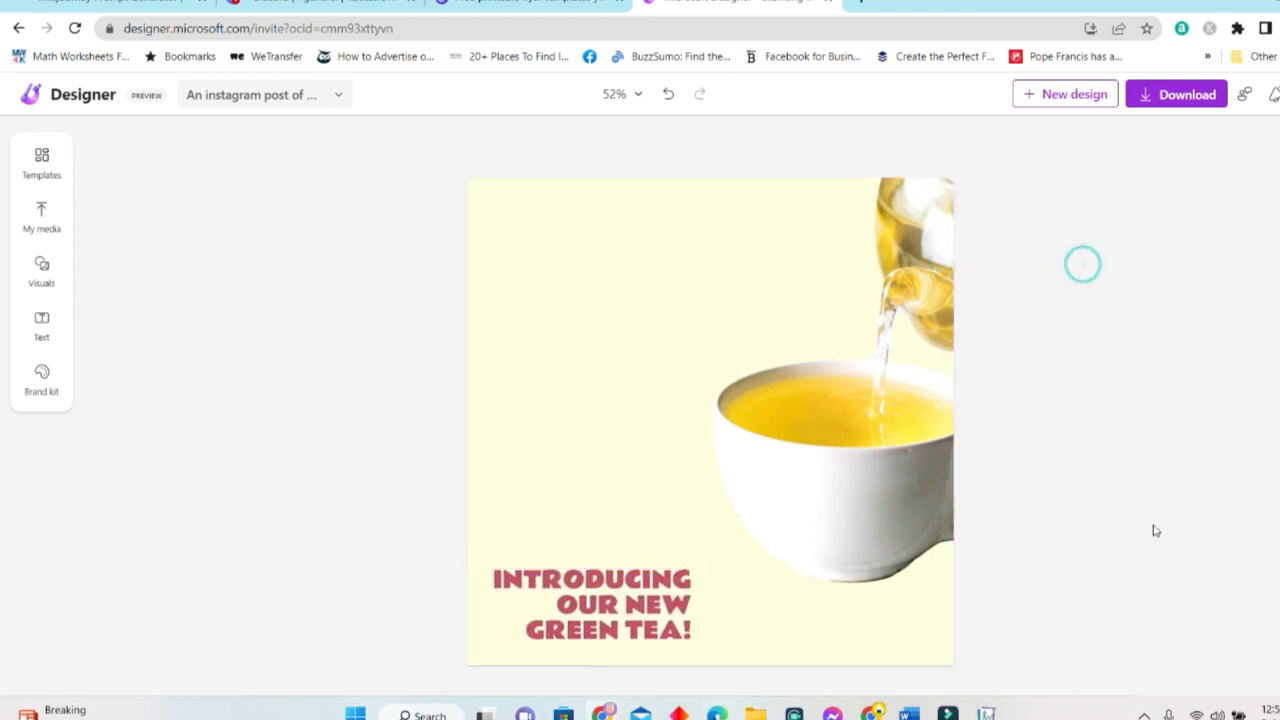
{"action": "left_click", "coordinate": [888, 440]}
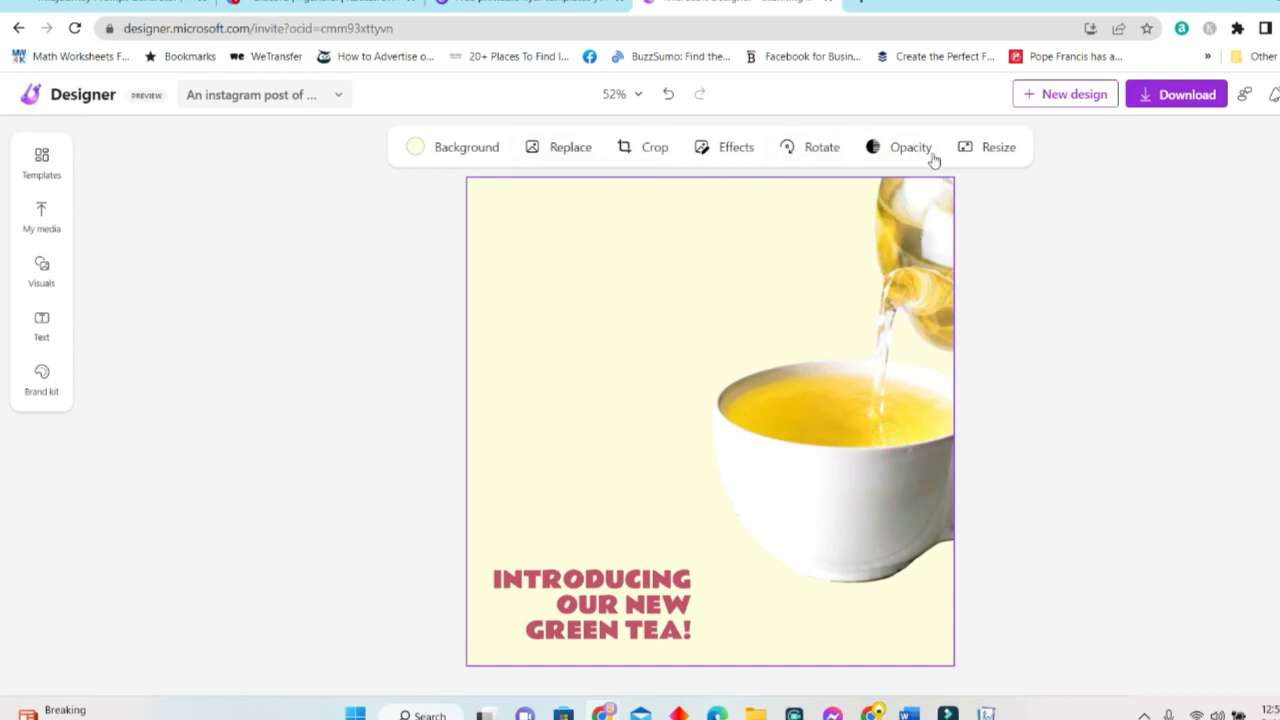
Check the teacup image's Rotate and Opacity options, then bring up the Resize presets.
{"action": "left_click", "coordinate": [820, 150]}
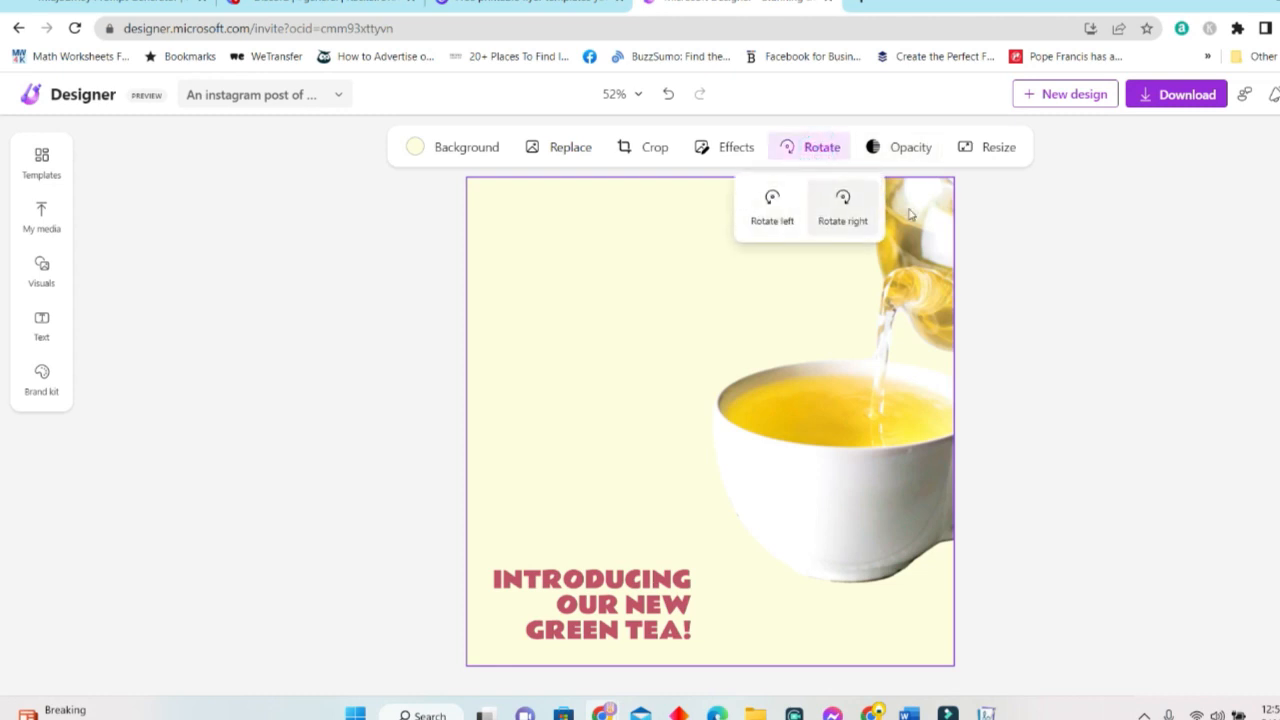
{"action": "left_click", "coordinate": [928, 148]}
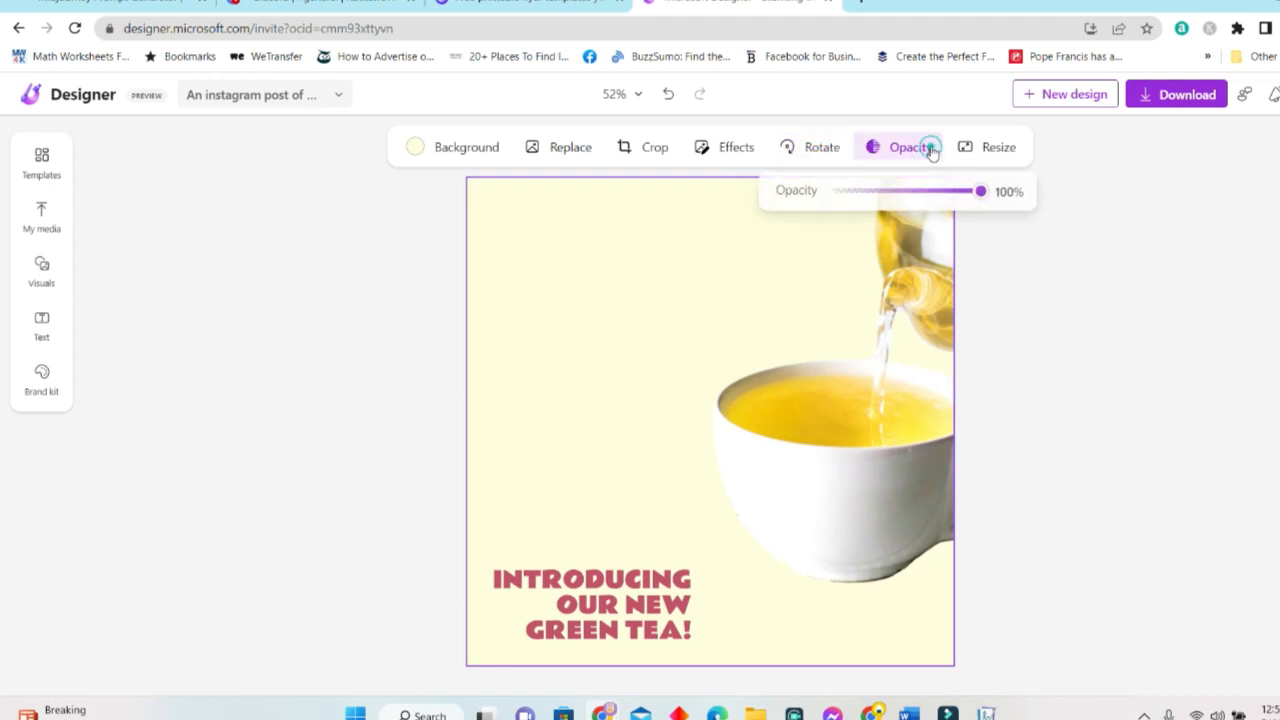
{"action": "left_click_drag", "start_coordinate": [943, 200], "coordinate": [991, 206]}
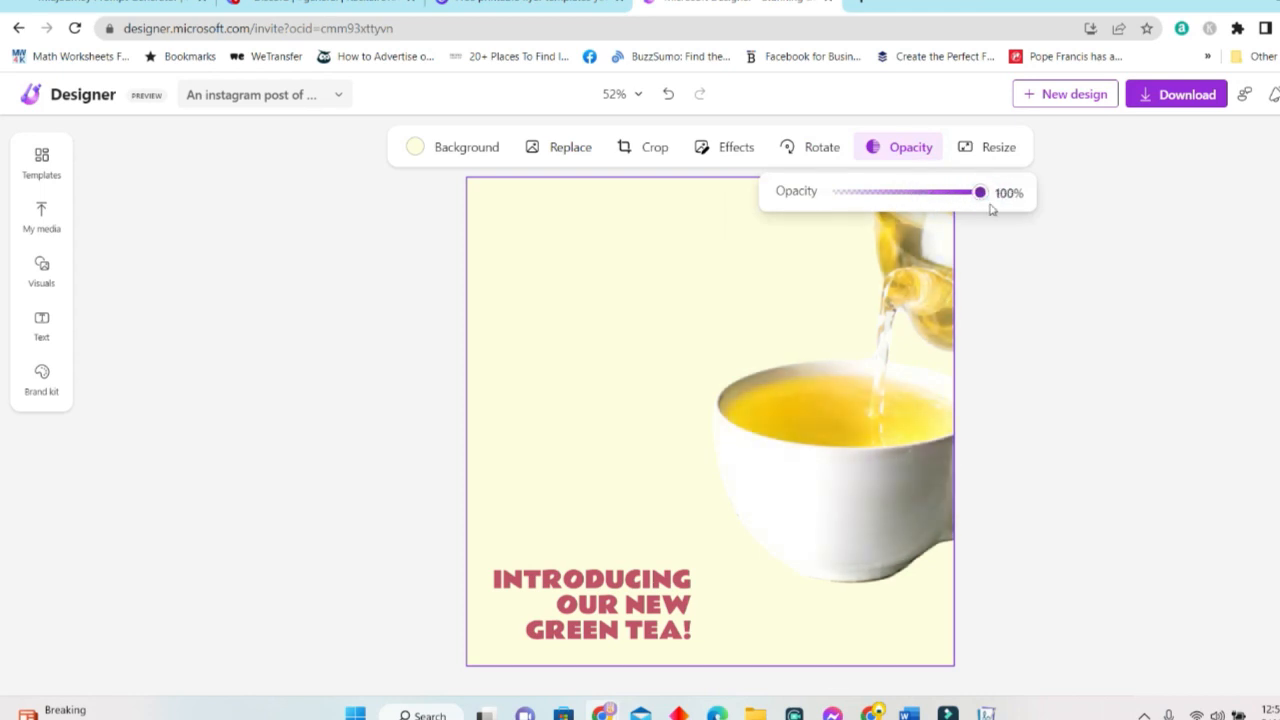
{"action": "left_click", "coordinate": [996, 150]}
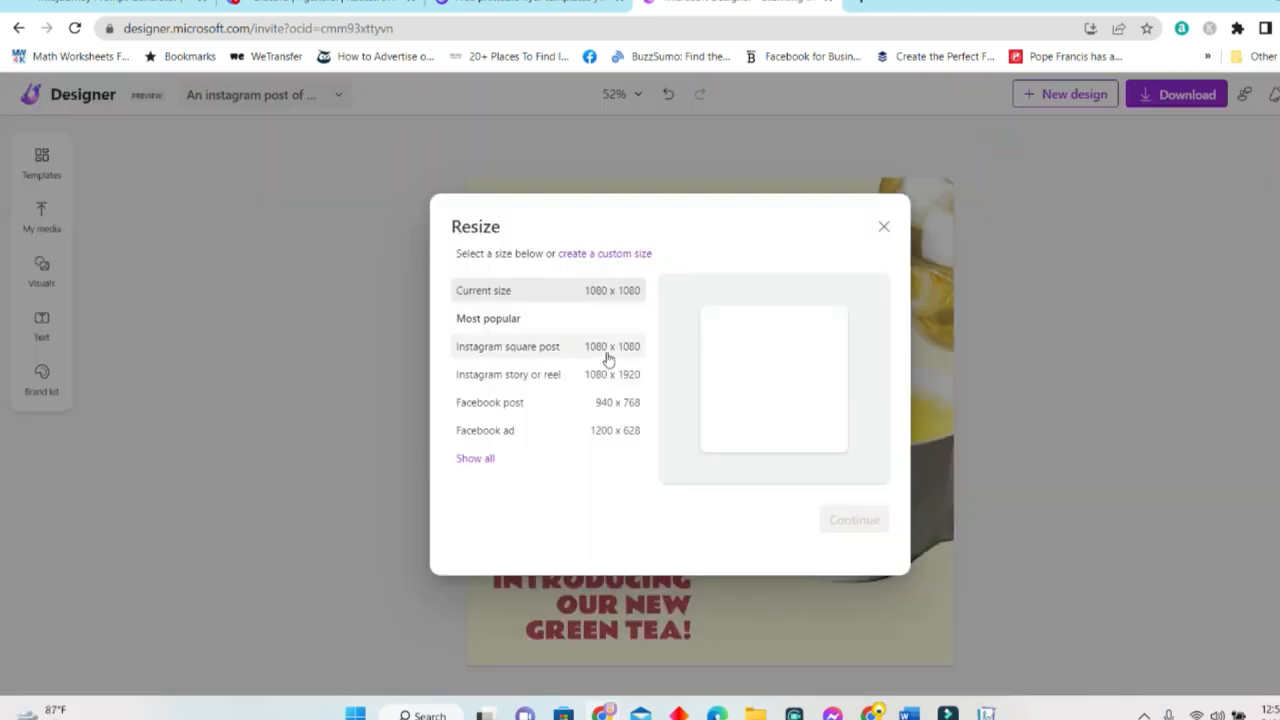
Preview Instagram square and Facebook 940 x 768 sizes, then keep the current 1080 x 1080.
{"action": "left_click", "coordinate": [552, 356]}
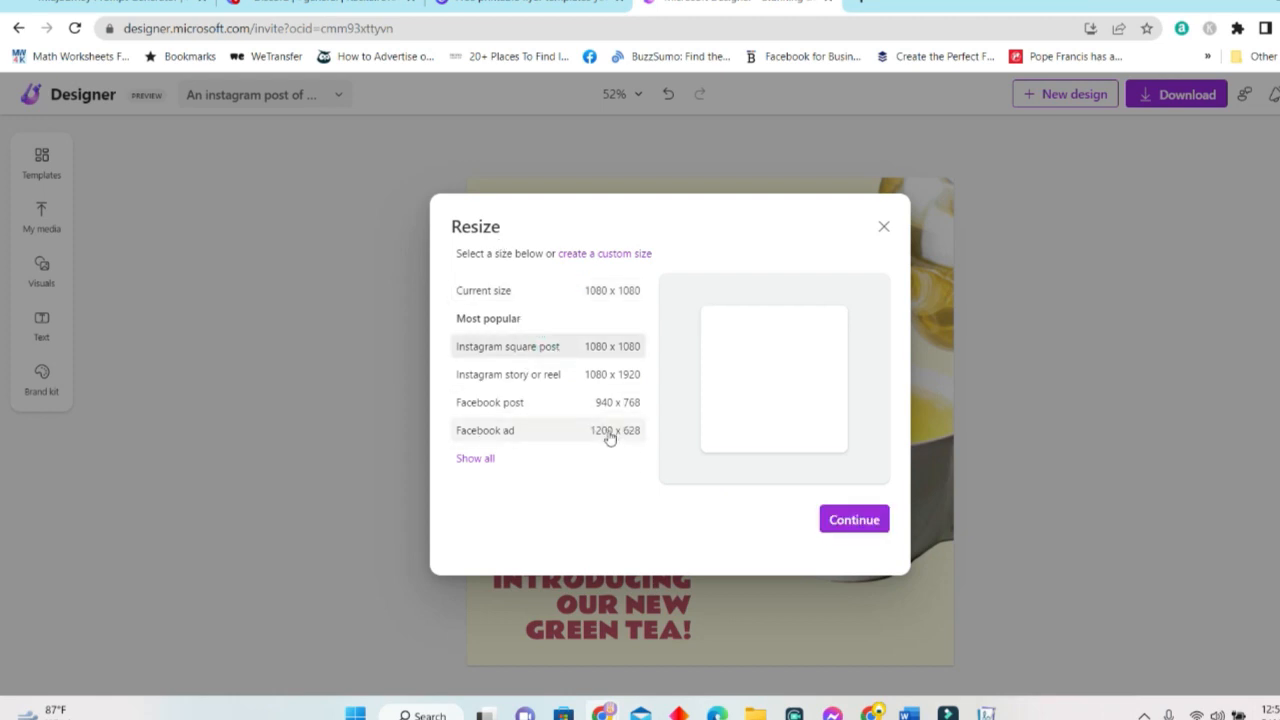
{"action": "left_click", "coordinate": [611, 402]}
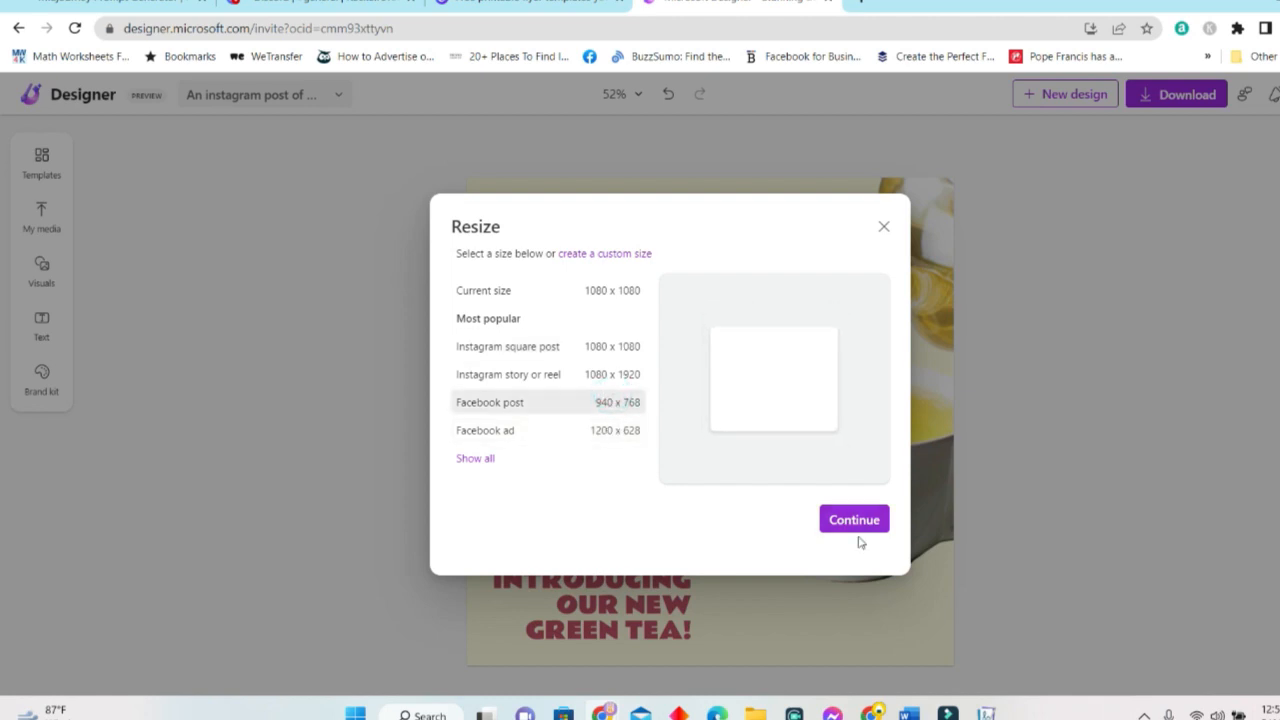
{"action": "left_click", "coordinate": [606, 288]}
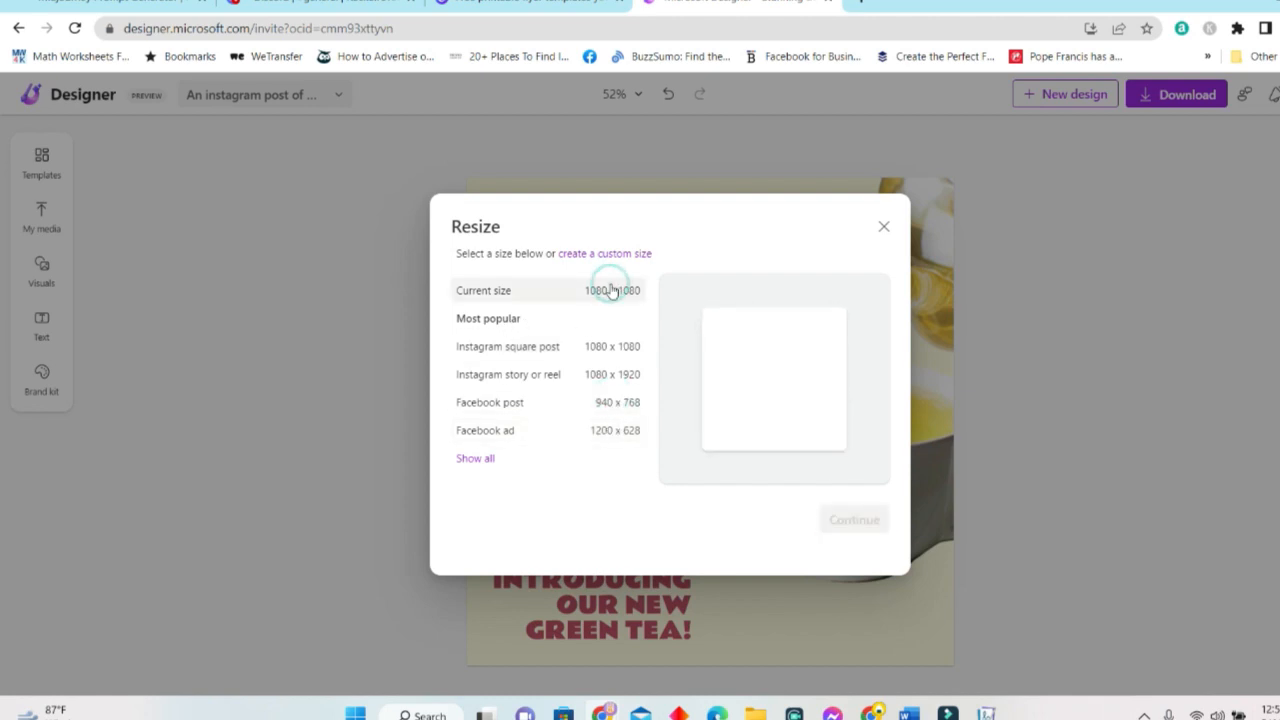
{"action": "left_click", "coordinate": [884, 228]}
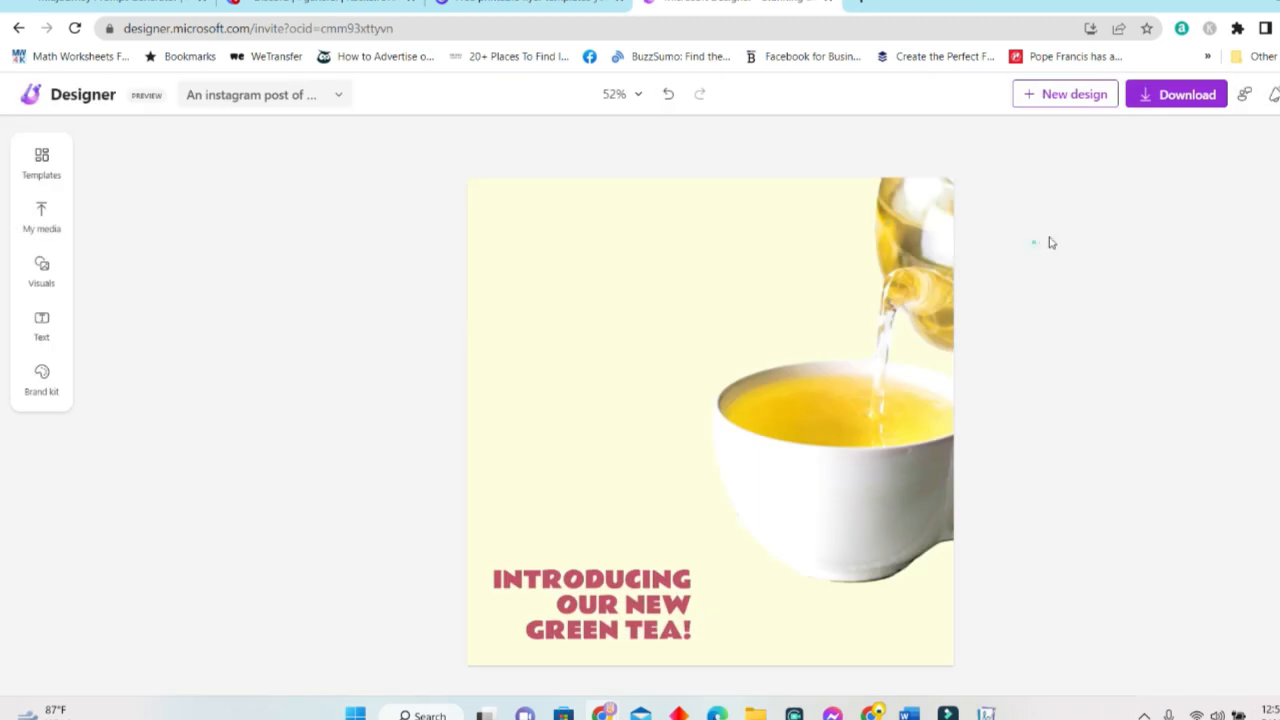
{"action": "left_click", "coordinate": [42, 165]}
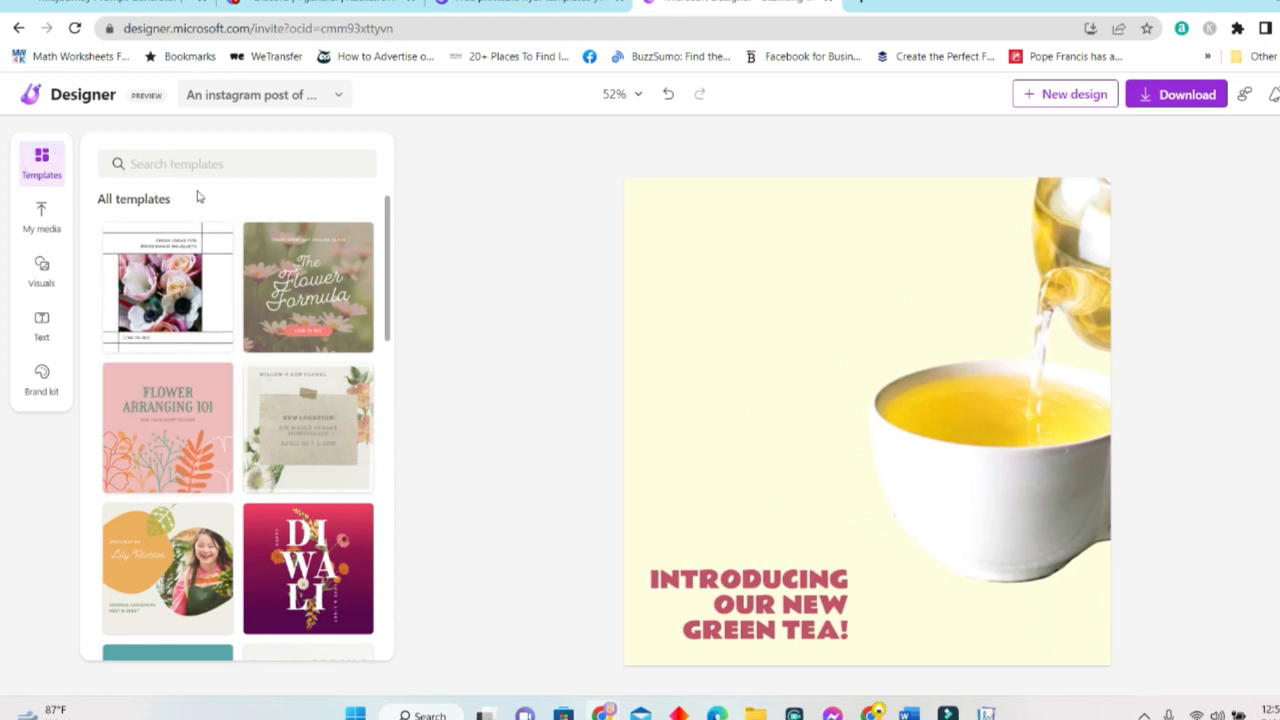
{"action": "scroll", "coordinate": [242, 402], "scroll_direction": "down", "scroll_amount": 10}
{"action": "scroll", "coordinate": [244, 404], "scroll_direction": "down", "scroll_amount": 8}
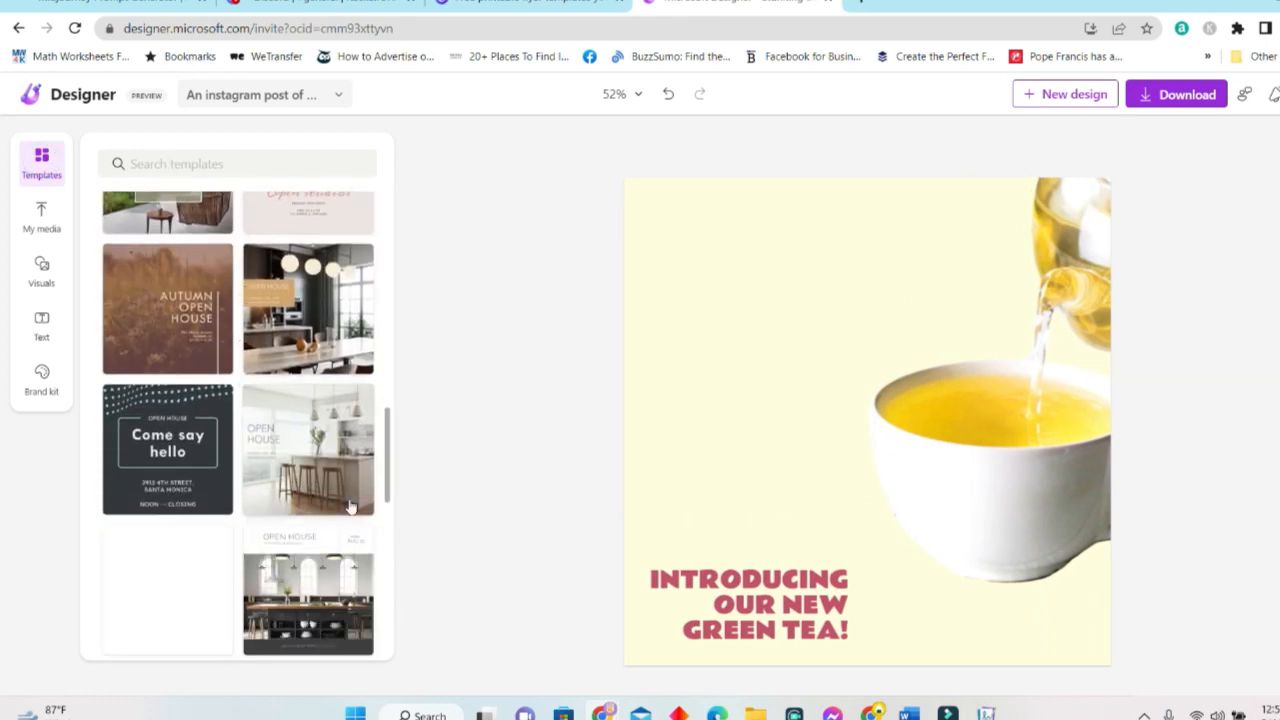
{"action": "scroll", "coordinate": [288, 216], "scroll_direction": "down", "scroll_amount": 5}
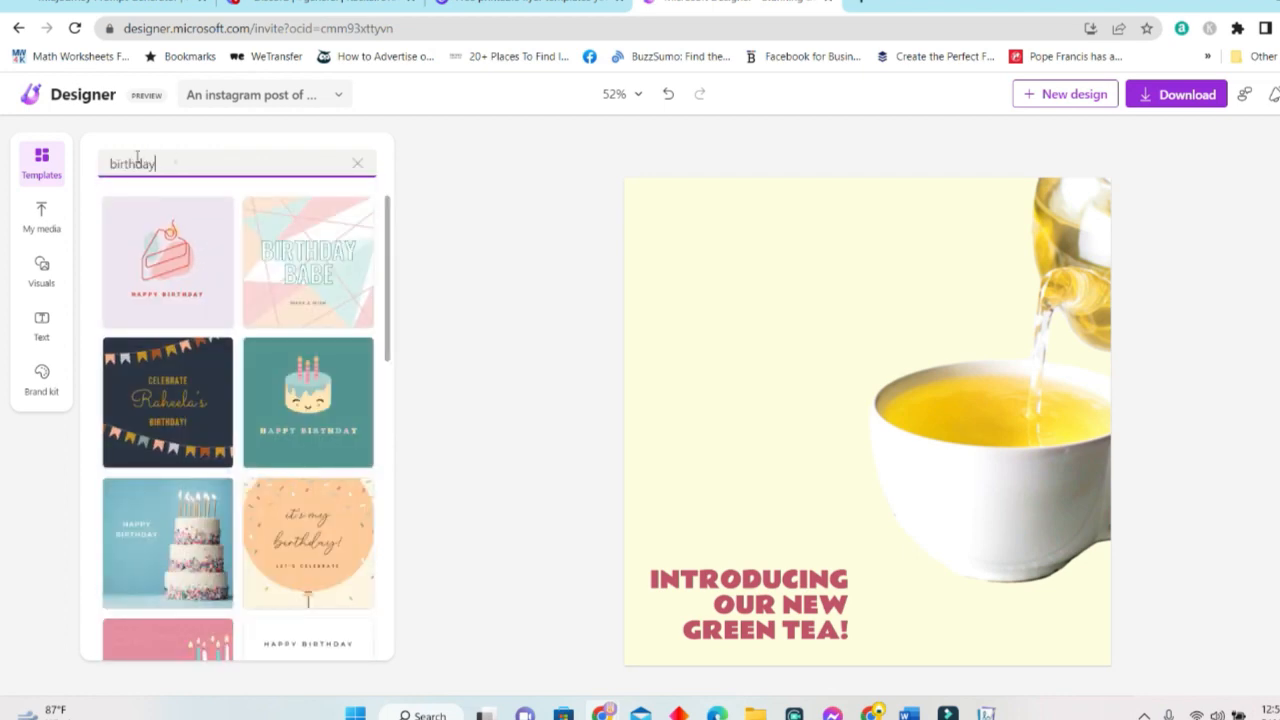
{"action": "double_click", "coordinate": [170, 162]}
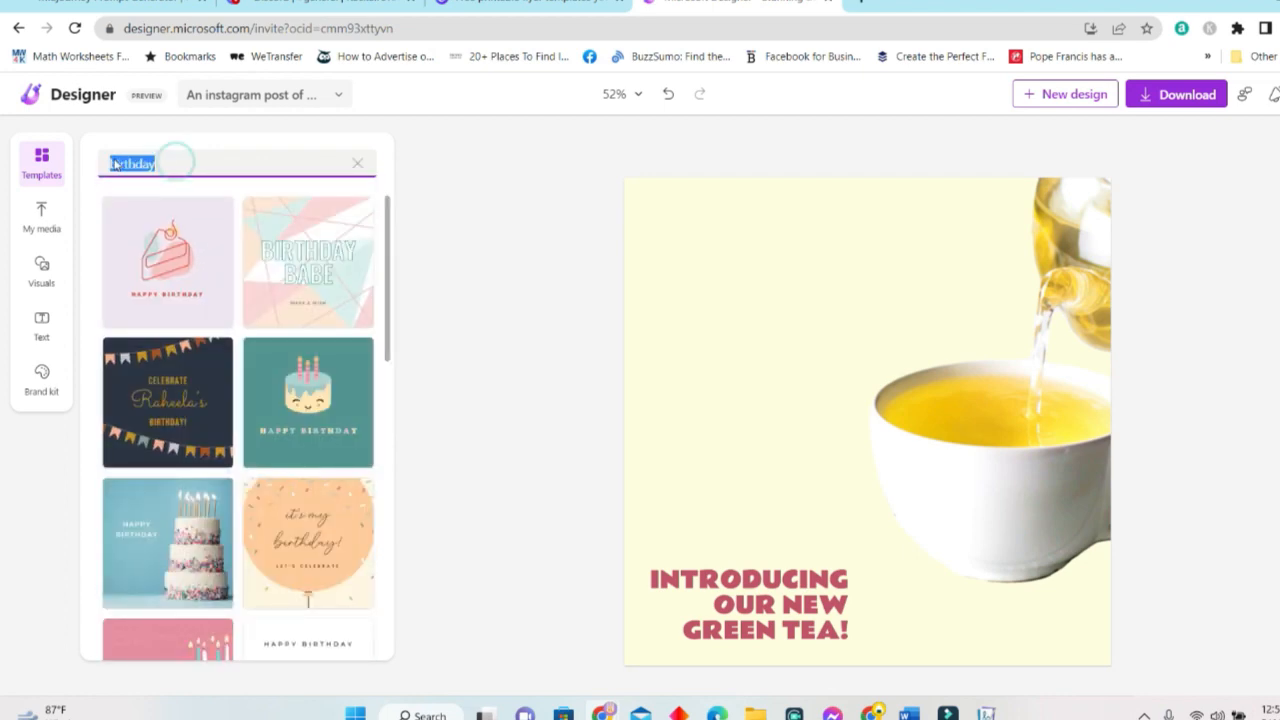
{"action": "type", "text": "graduation"}
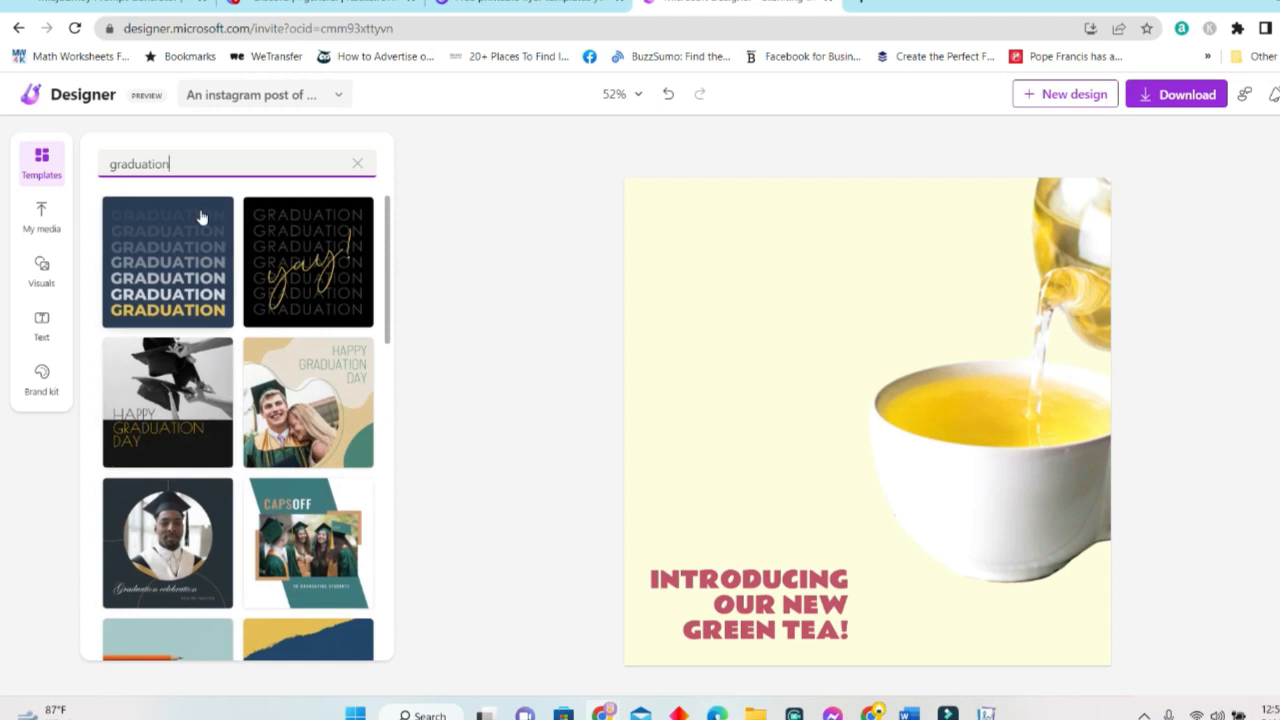
{"action": "double_click", "coordinate": [194, 164]}
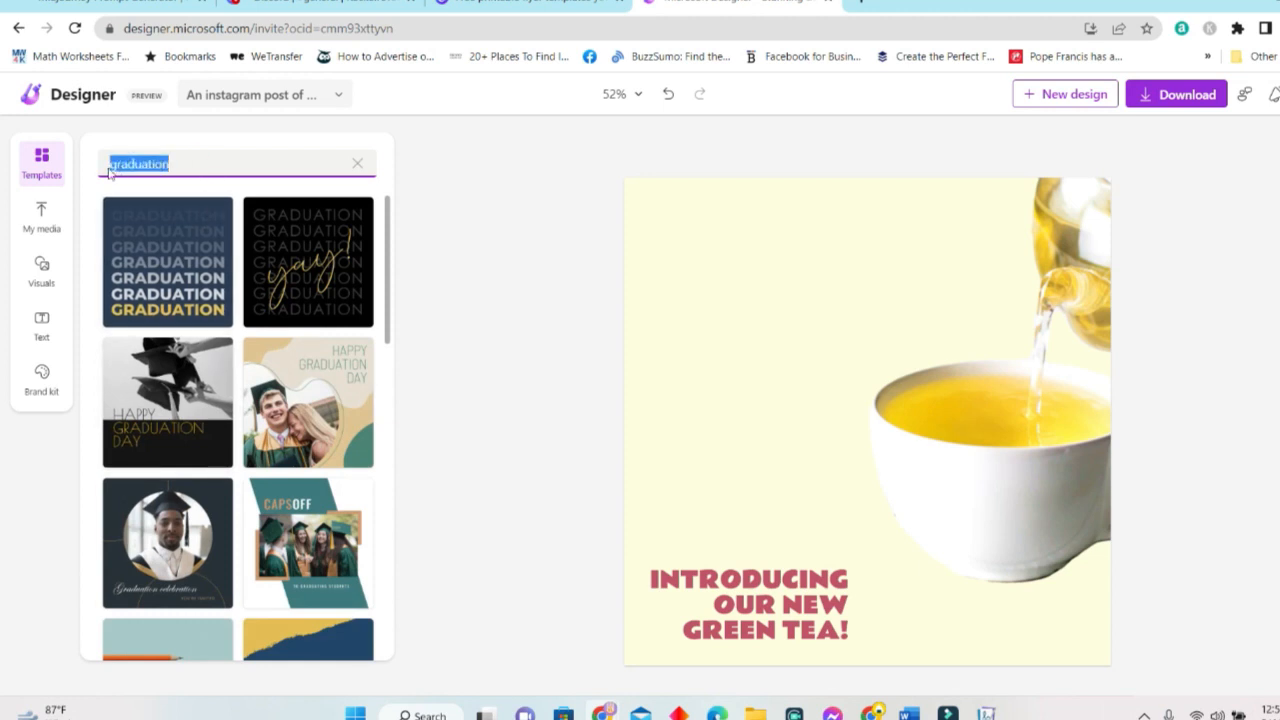
{"action": "key", "text": "BackSpace"}
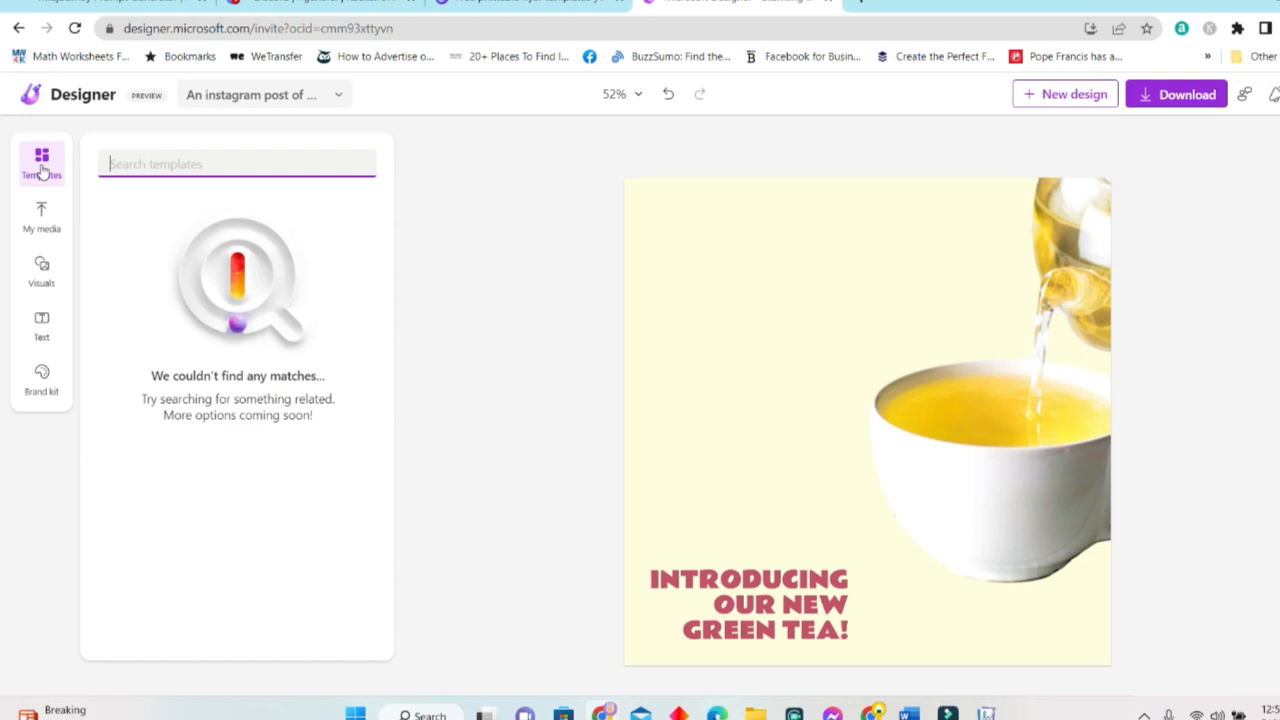
{"action": "left_click", "coordinate": [201, 170]}
{"action": "left_click", "coordinate": [277, 167]}
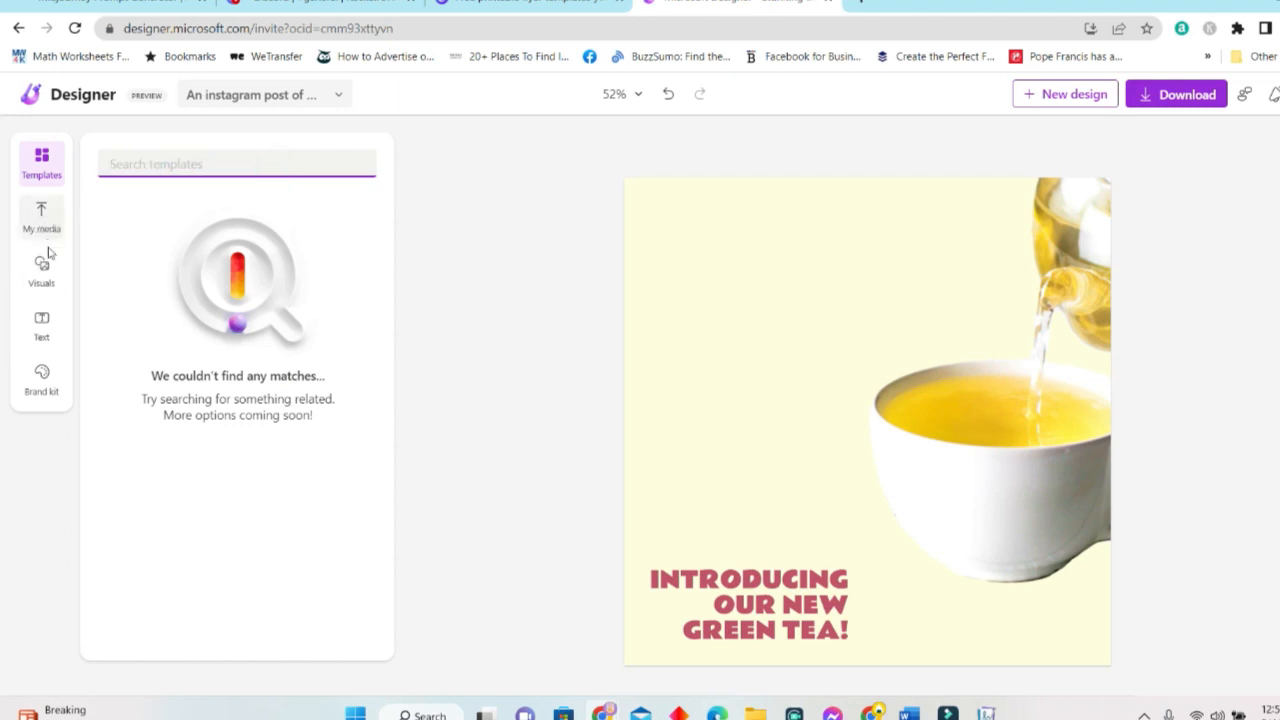
Open My media, browse the uploaded tea-cup thumbnails, and expand the upload sources.
{"action": "left_click", "coordinate": [41, 212]}
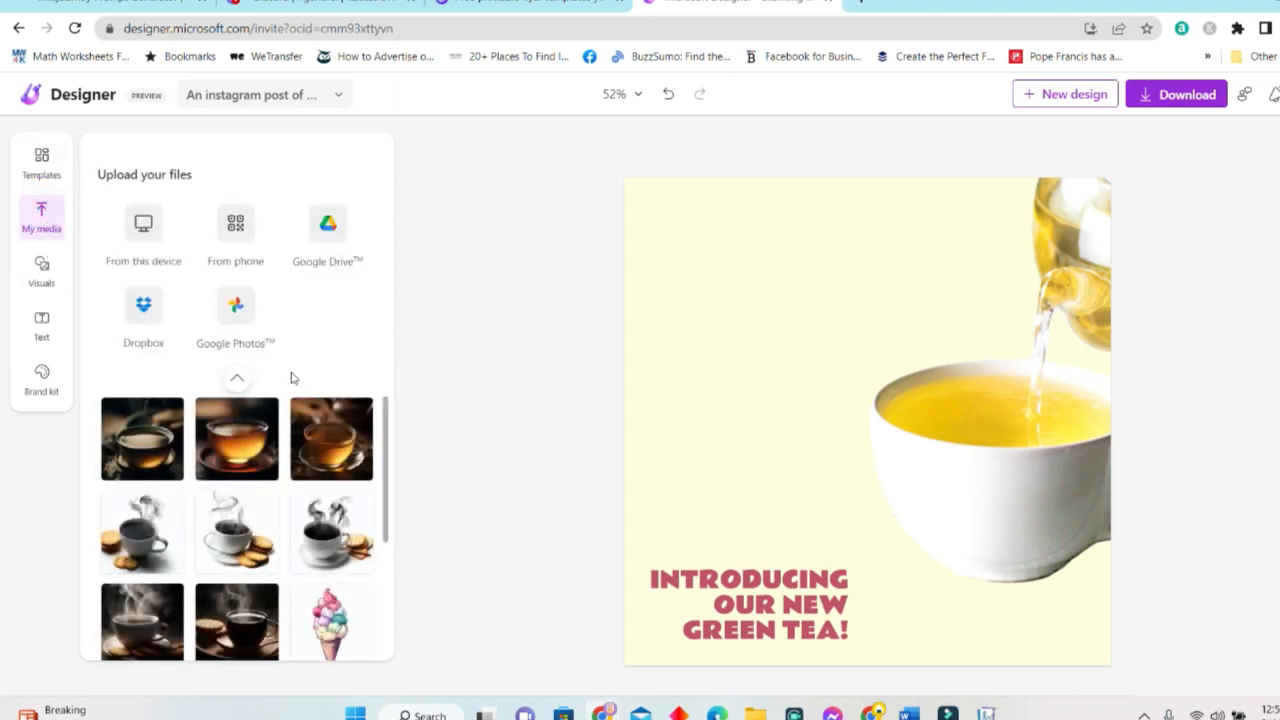
{"action": "scroll", "coordinate": [306, 597], "scroll_direction": "down", "scroll_amount": 3}
{"action": "scroll", "coordinate": [320, 488], "scroll_direction": "up", "scroll_amount": 3}
{"action": "scroll", "coordinate": [318, 495], "scroll_direction": "down", "scroll_amount": 3}
{"action": "scroll", "coordinate": [306, 490], "scroll_direction": "up", "scroll_amount": 5}
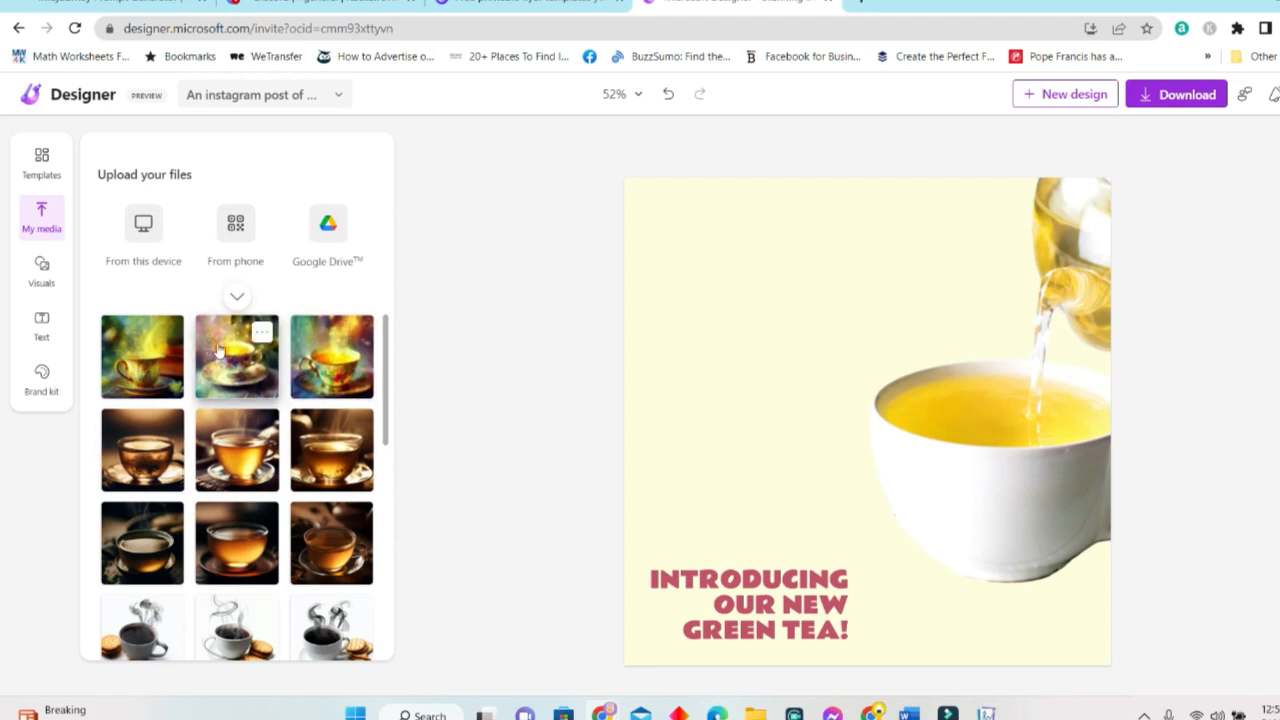
{"action": "scroll", "coordinate": [314, 360], "scroll_direction": "down", "scroll_amount": 10}
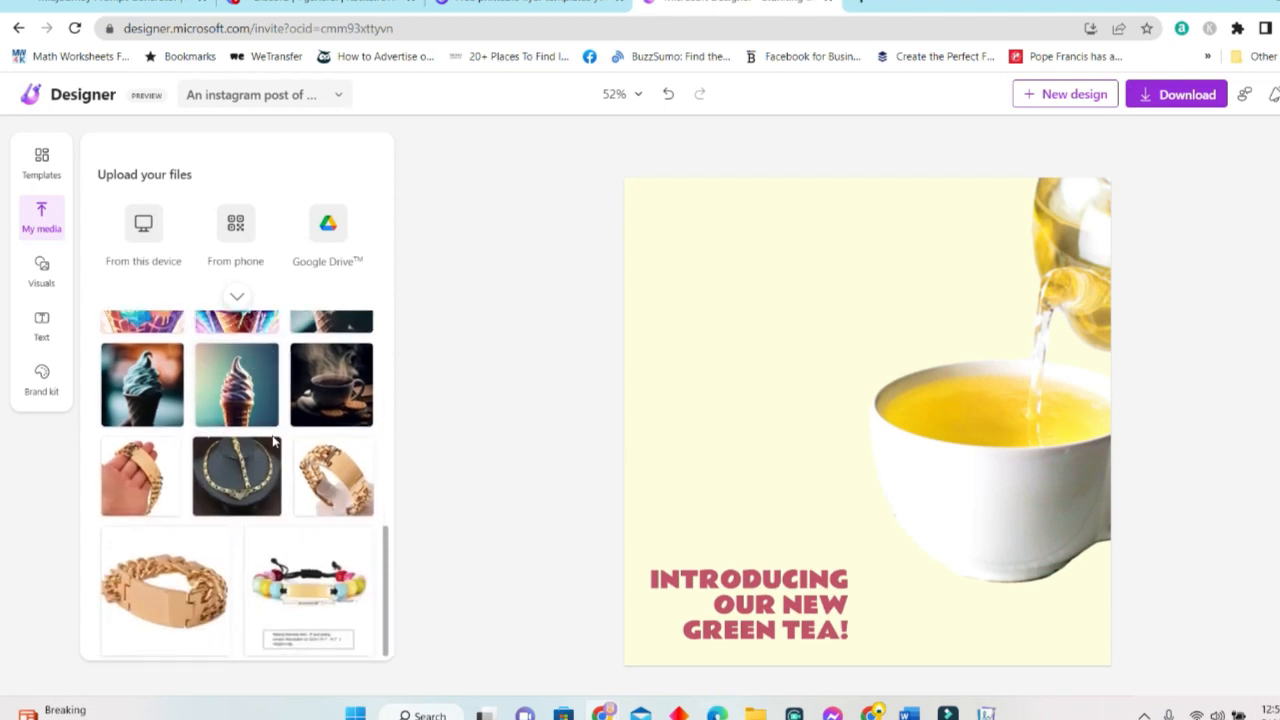
{"action": "scroll", "coordinate": [275, 443], "scroll_direction": "up", "scroll_amount": 3}
{"action": "scroll", "coordinate": [275, 443], "scroll_direction": "up", "scroll_amount": 3}
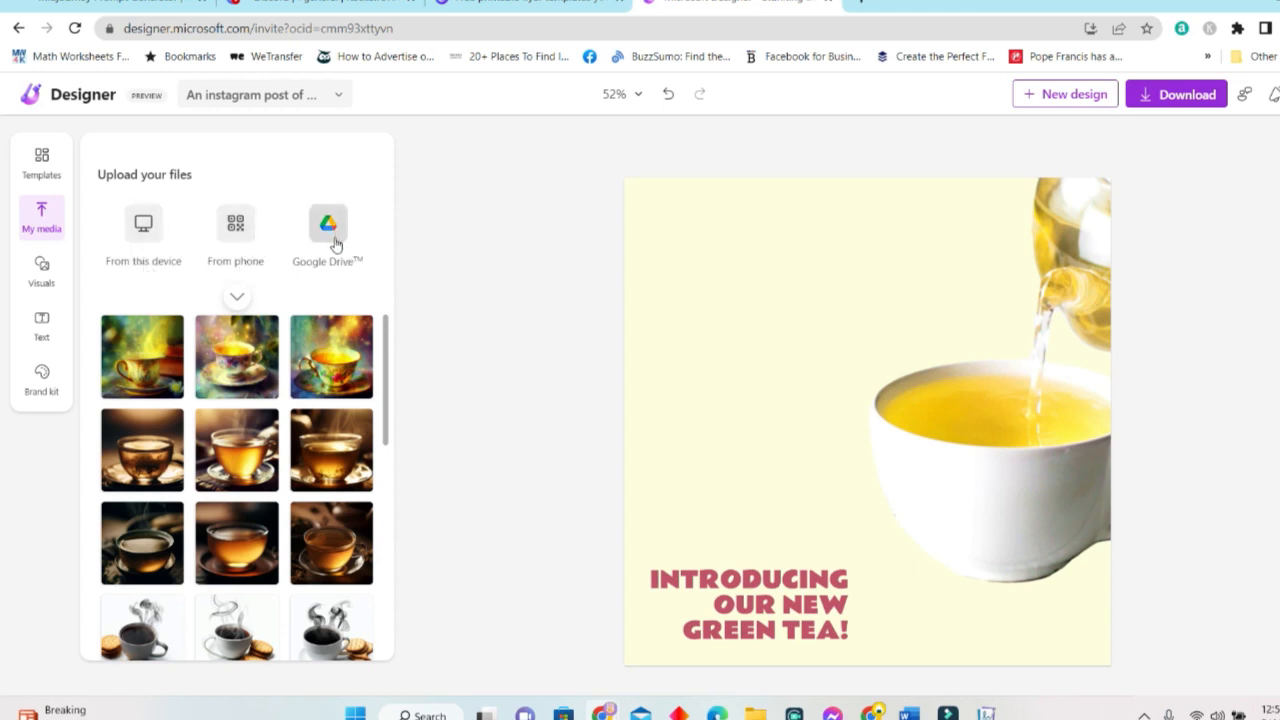
{"action": "left_click", "coordinate": [239, 297]}
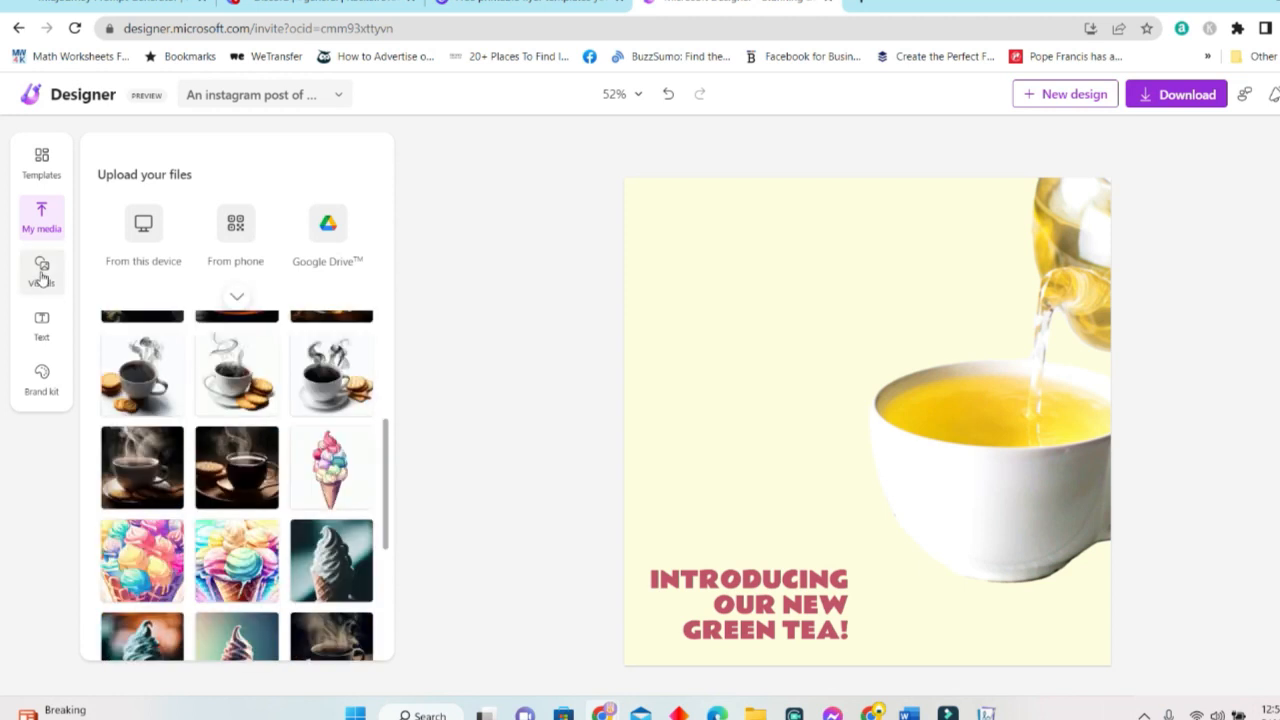
Add the recommended matcha tea photo from All visuals, then select the pouring-tea teacup.
{"action": "left_click", "coordinate": [42, 276]}
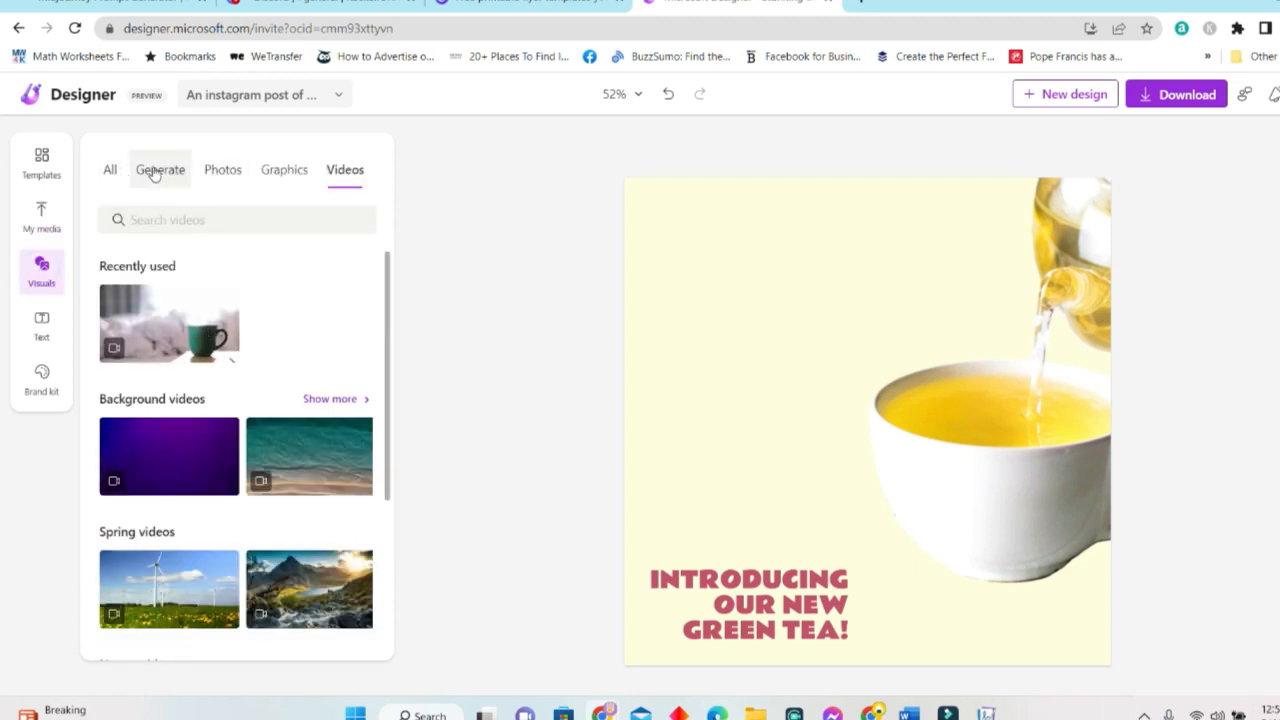
{"action": "left_click", "coordinate": [110, 170]}
{"action": "scroll", "coordinate": [320, 432], "scroll_direction": "down", "scroll_amount": 3}
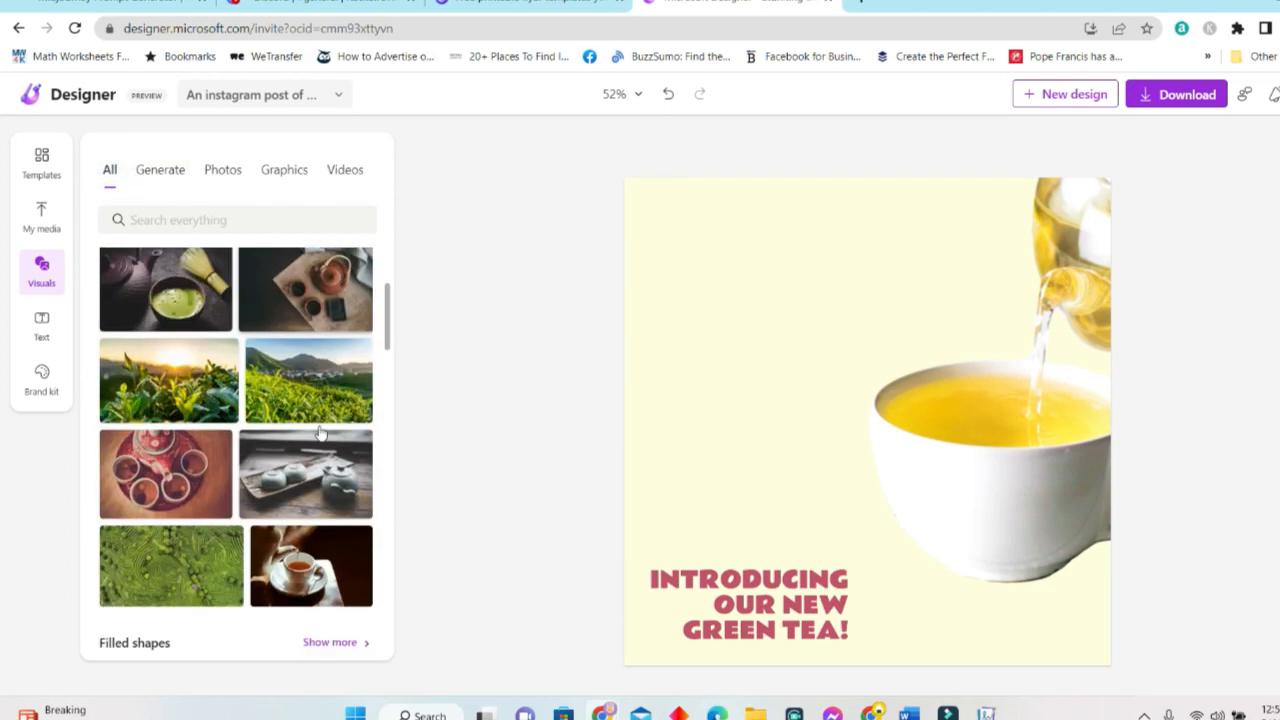
{"action": "scroll", "coordinate": [318, 455], "scroll_direction": "up", "scroll_amount": 3}
{"action": "scroll", "coordinate": [316, 469], "scroll_direction": "down", "scroll_amount": 6}
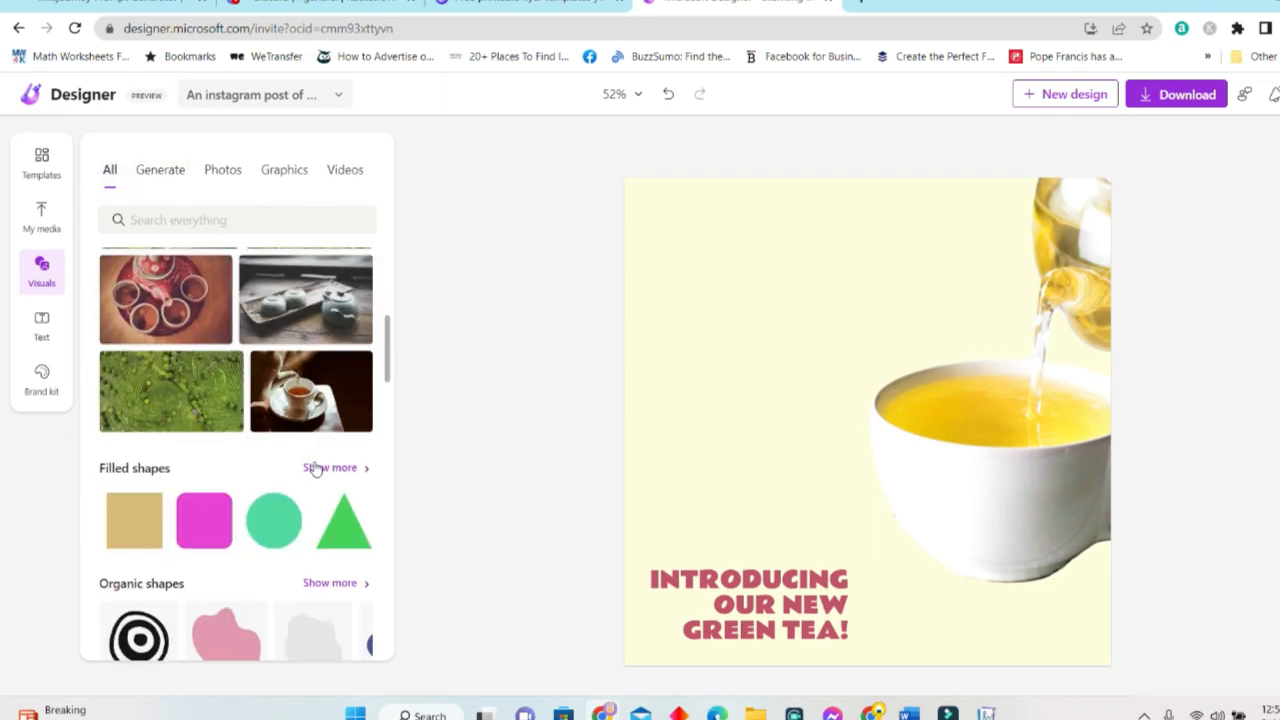
{"action": "scroll", "coordinate": [316, 469], "scroll_direction": "down", "scroll_amount": 6}
{"action": "scroll", "coordinate": [298, 380], "scroll_direction": "up", "scroll_amount": 4}
{"action": "scroll", "coordinate": [260, 430], "scroll_direction": "up", "scroll_amount": 5}
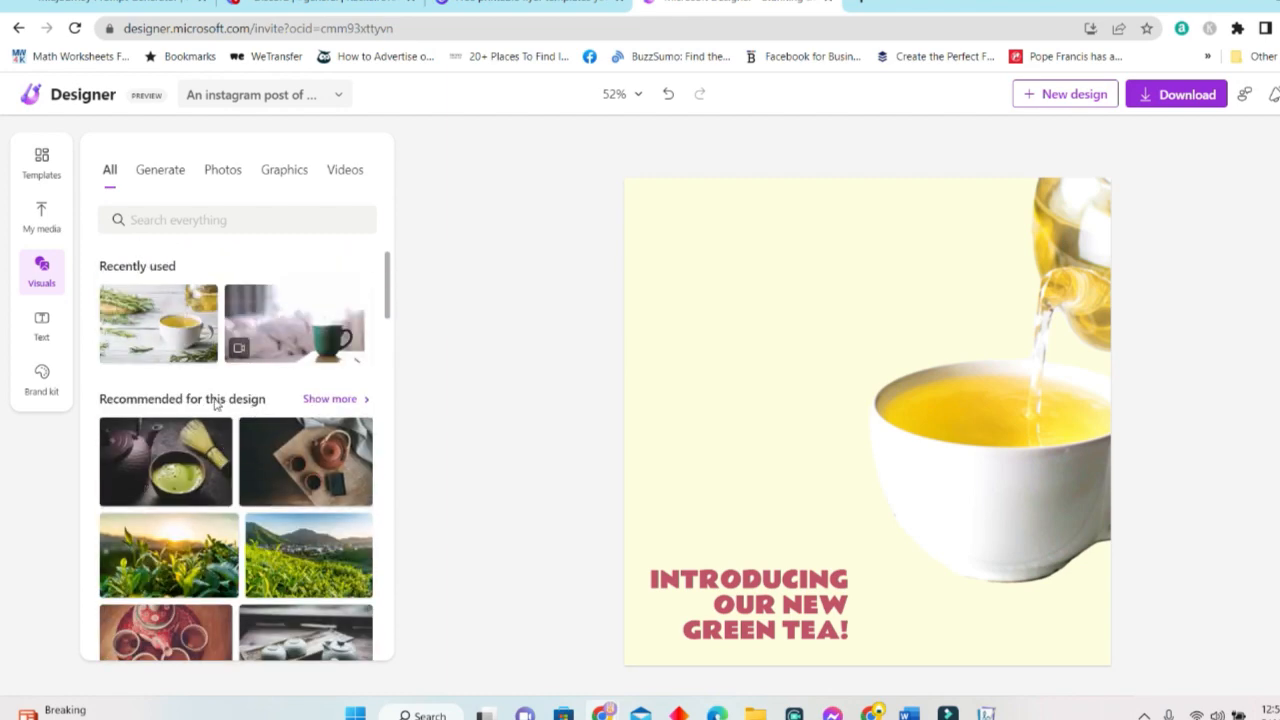
{"action": "scroll", "coordinate": [233, 423], "scroll_direction": "down", "scroll_amount": 3}
{"action": "left_click", "coordinate": [172, 290]}
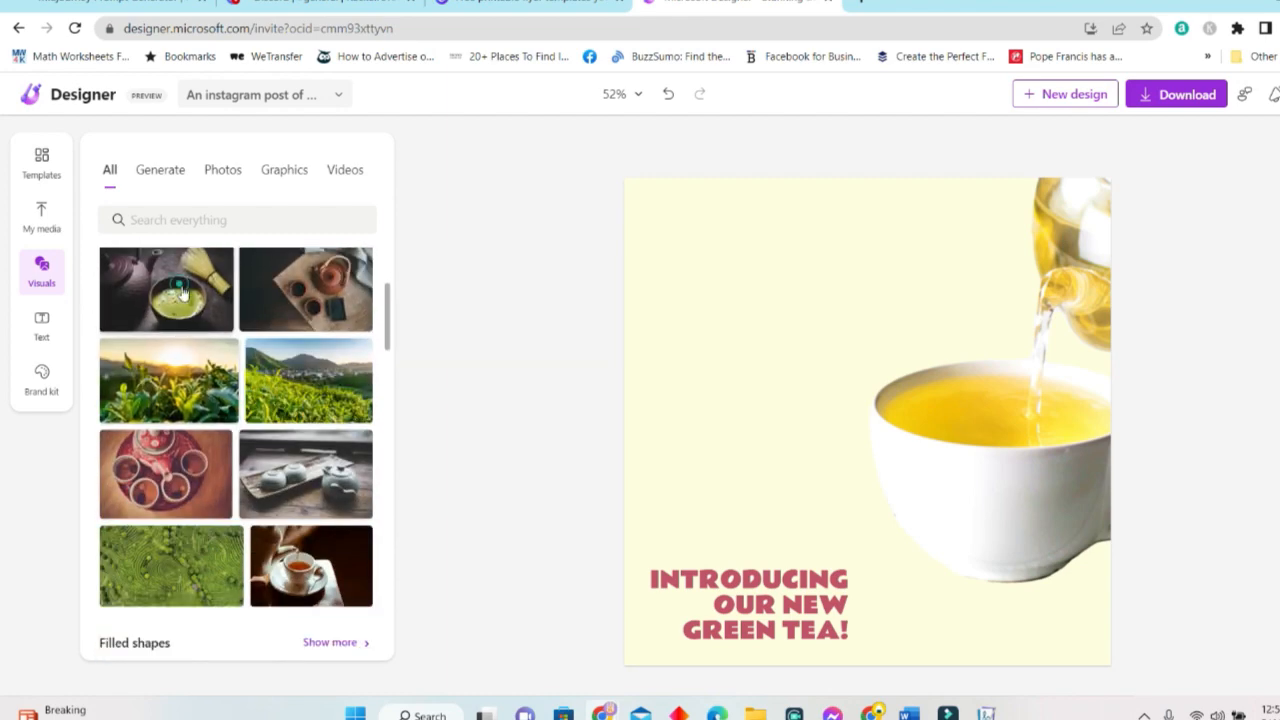
{"action": "left_click", "coordinate": [966, 474]}
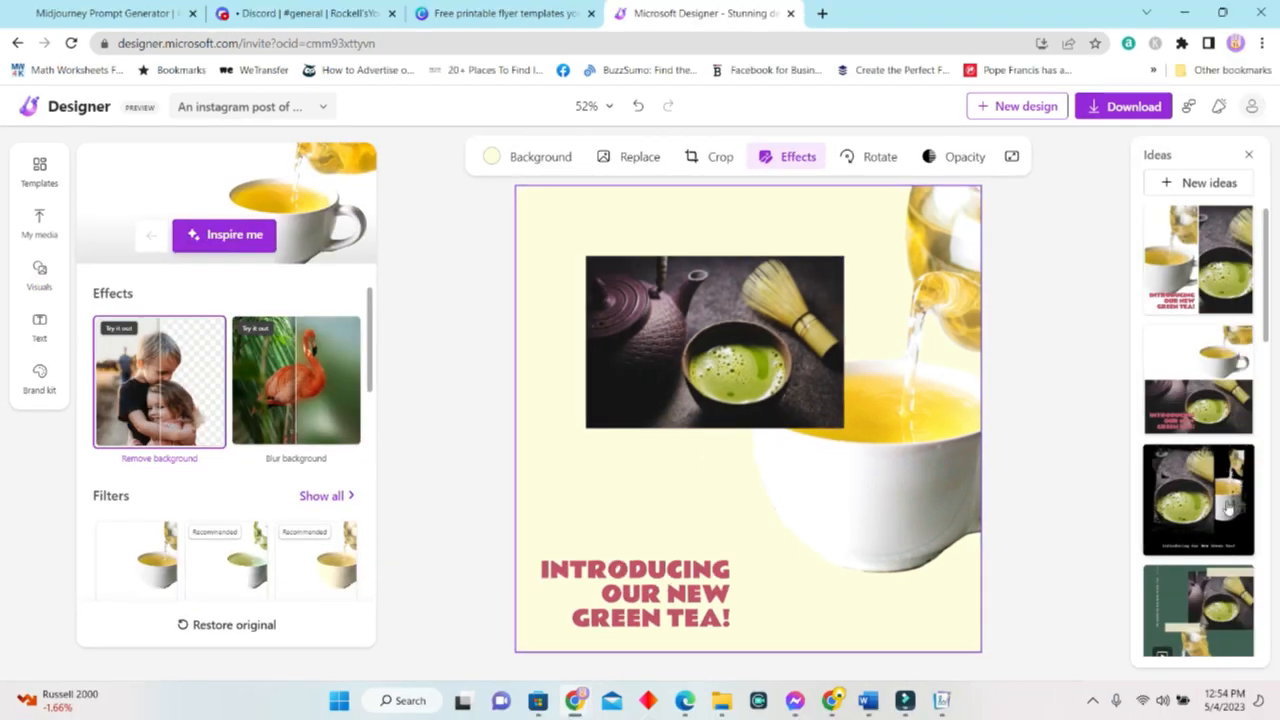
Browse the Ideas suggestions and apply the white 'Introducing our new green tea' layout.
{"action": "scroll", "coordinate": [1226, 483], "scroll_direction": "down", "scroll_amount": 2}
{"action": "scroll", "coordinate": [1226, 483], "scroll_direction": "down", "scroll_amount": 3}
{"action": "scroll", "coordinate": [1238, 563], "scroll_direction": "down", "scroll_amount": 3}
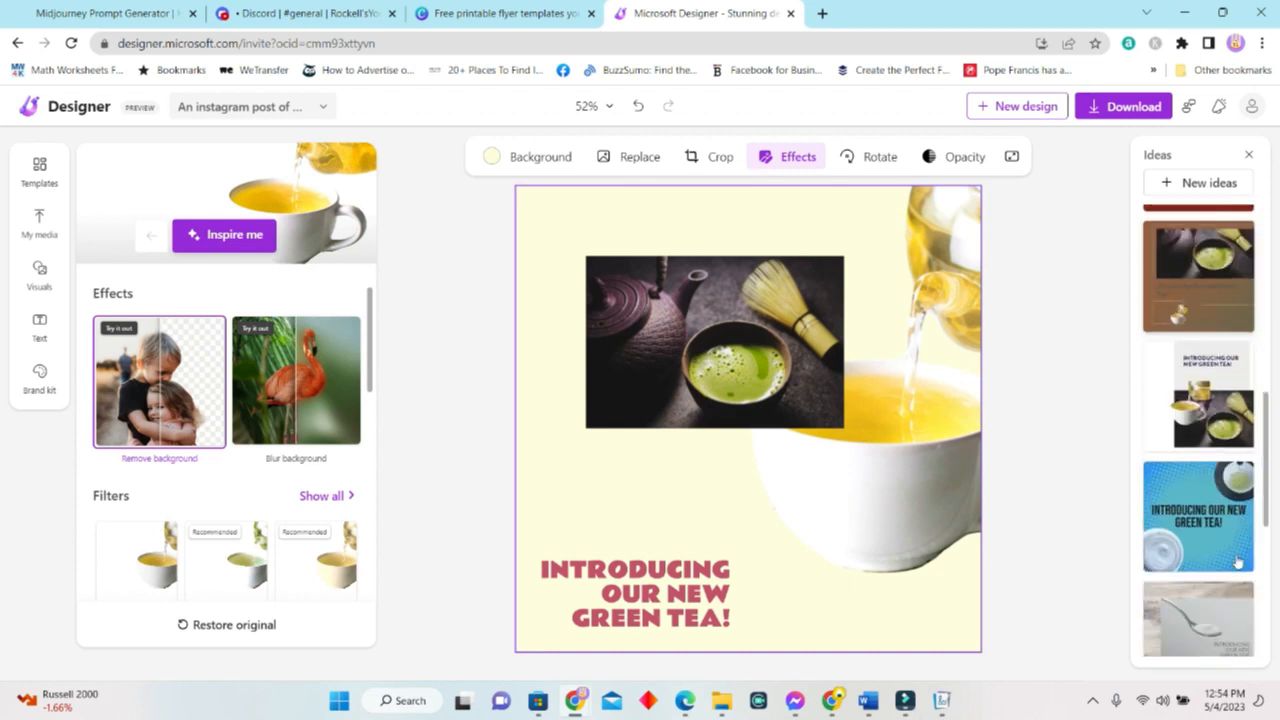
{"action": "scroll", "coordinate": [1220, 540], "scroll_direction": "down", "scroll_amount": 4}
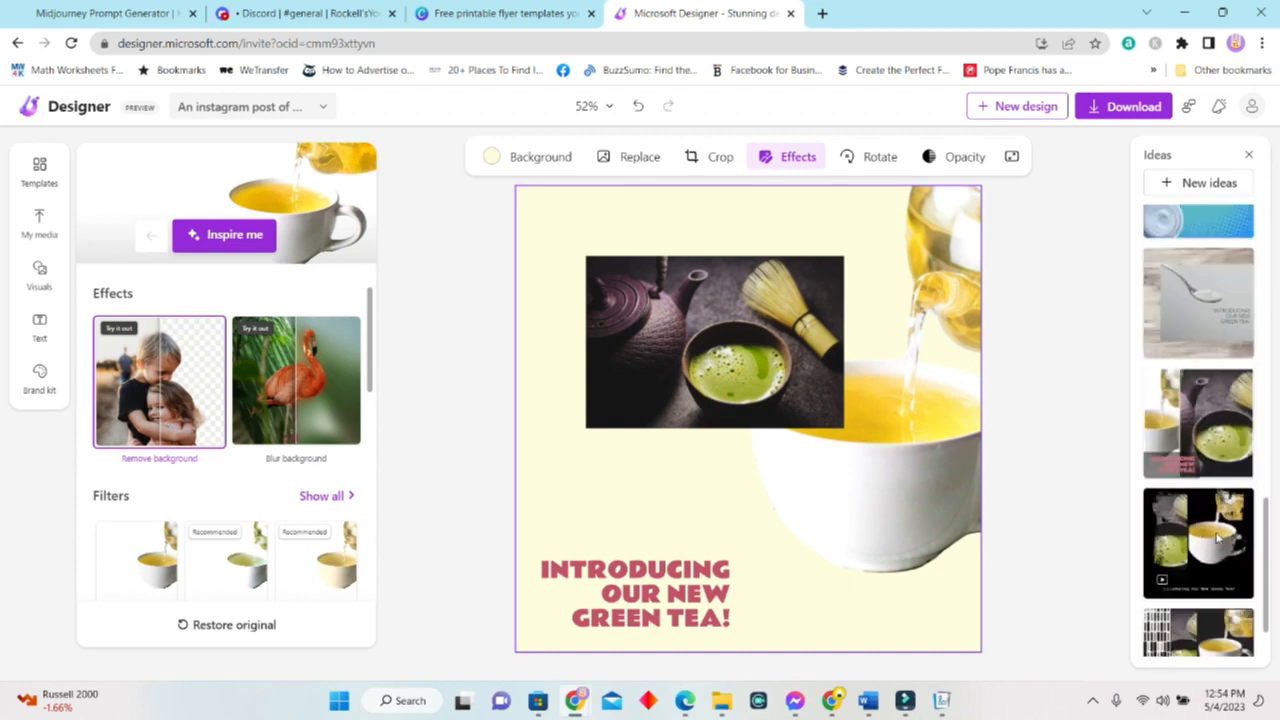
{"action": "scroll", "coordinate": [1218, 538], "scroll_direction": "down", "scroll_amount": 1}
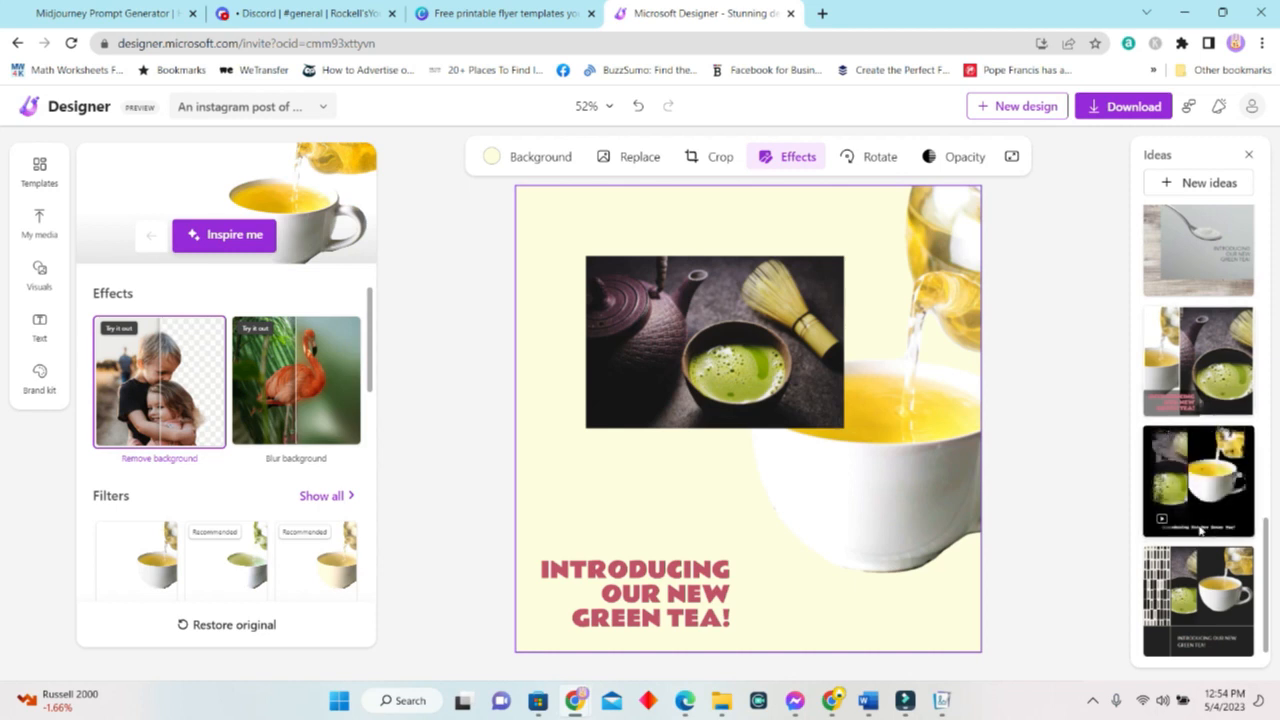
{"action": "scroll", "coordinate": [1200, 525], "scroll_direction": "up", "scroll_amount": 3}
{"action": "scroll", "coordinate": [1203, 522], "scroll_direction": "up", "scroll_amount": 3}
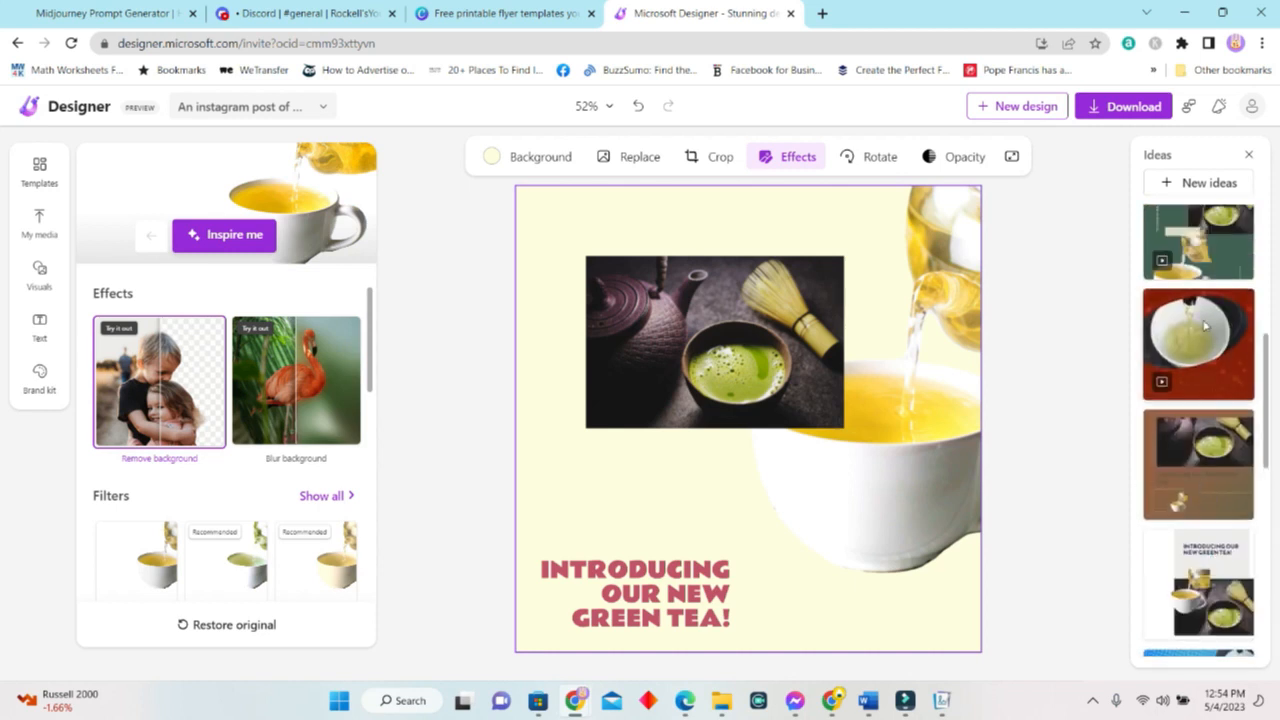
{"action": "scroll", "coordinate": [1210, 447], "scroll_direction": "up", "scroll_amount": 3}
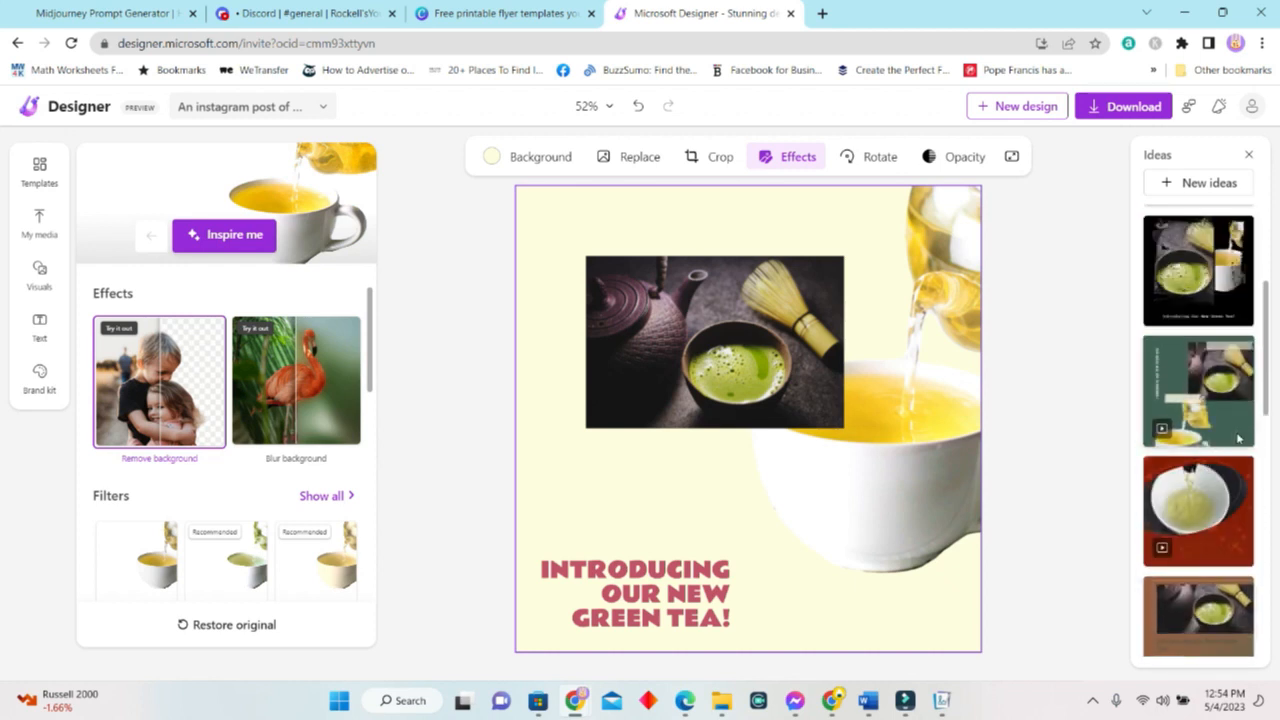
{"action": "scroll", "coordinate": [1236, 441], "scroll_direction": "up", "scroll_amount": 2}
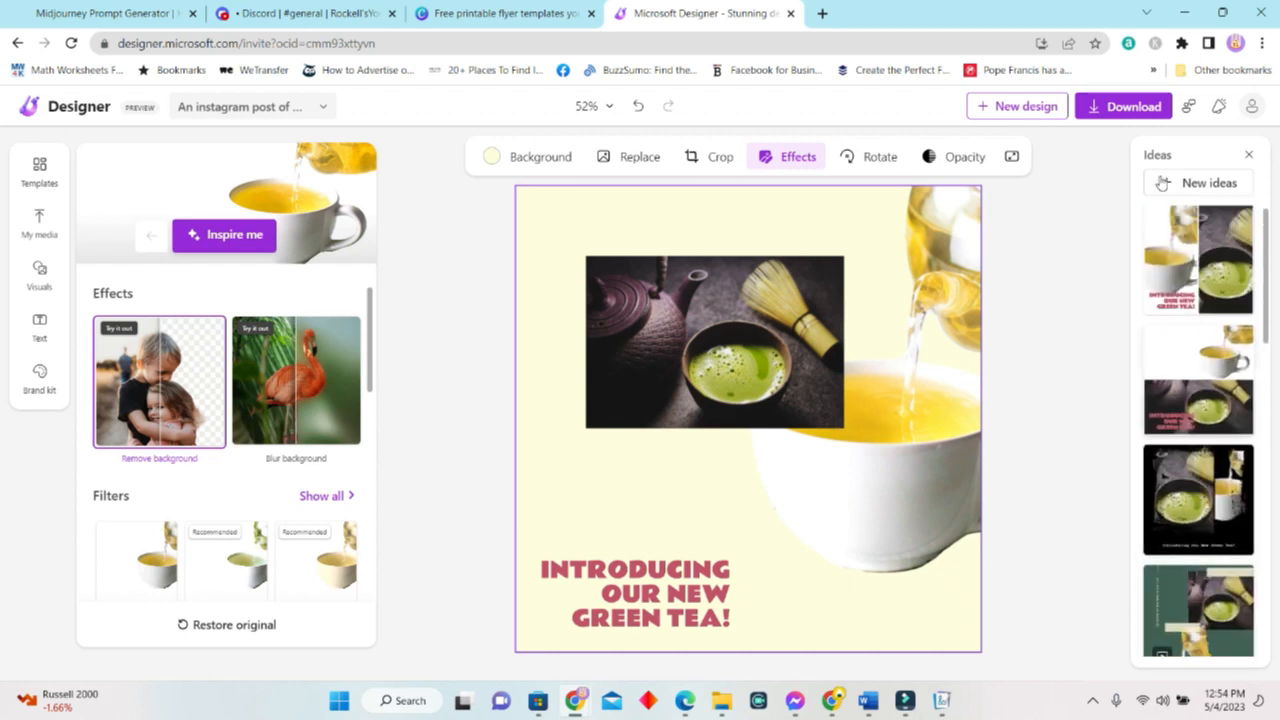
{"action": "scroll", "coordinate": [1220, 320], "scroll_direction": "down", "scroll_amount": 2}
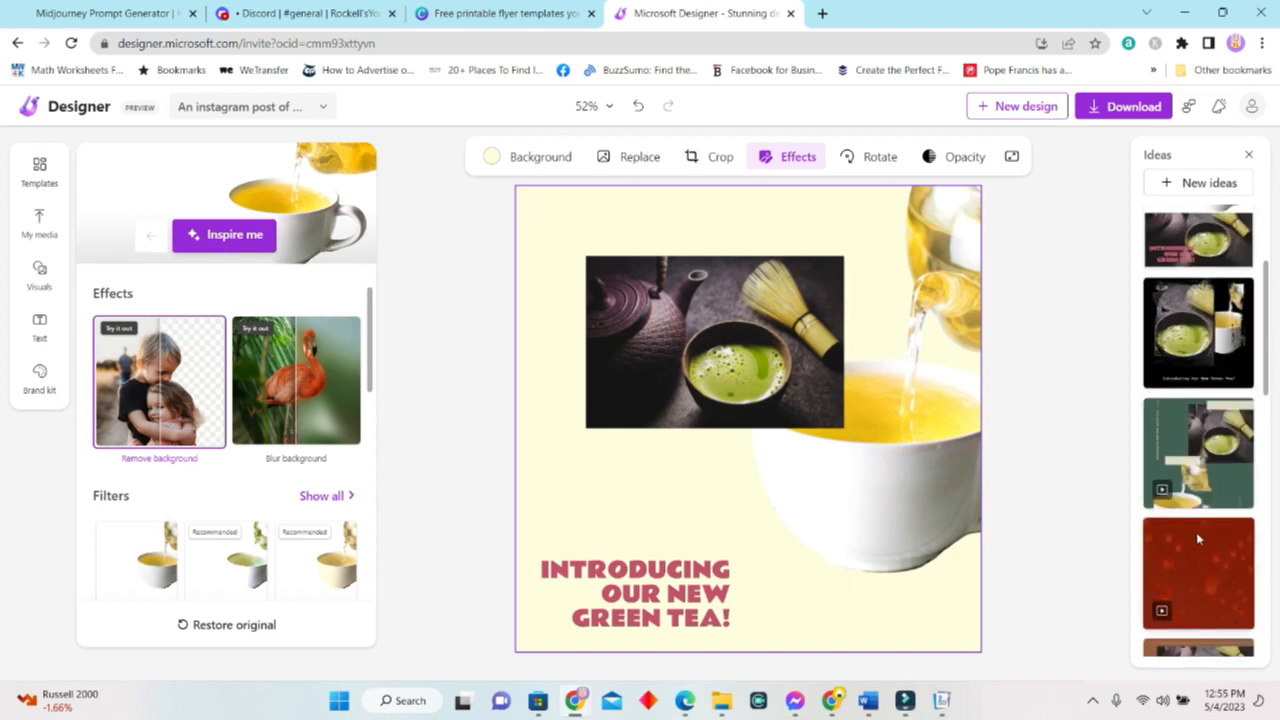
{"action": "scroll", "coordinate": [1215, 348], "scroll_direction": "down", "scroll_amount": 4}
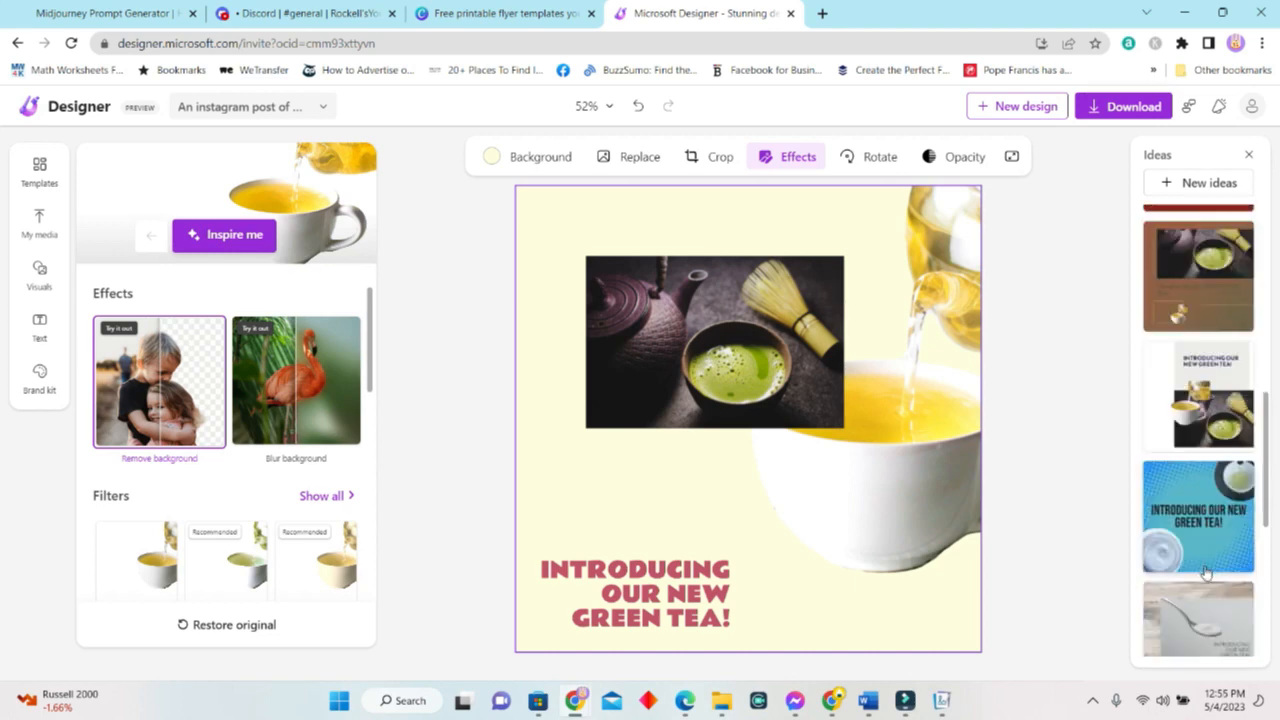
{"action": "left_click", "coordinate": [1212, 397]}
Shift the teacup image left, try an Inspire me style, then delete the teacup.
{"action": "left_click_drag", "start_coordinate": [743, 451], "coordinate": [636, 405]}
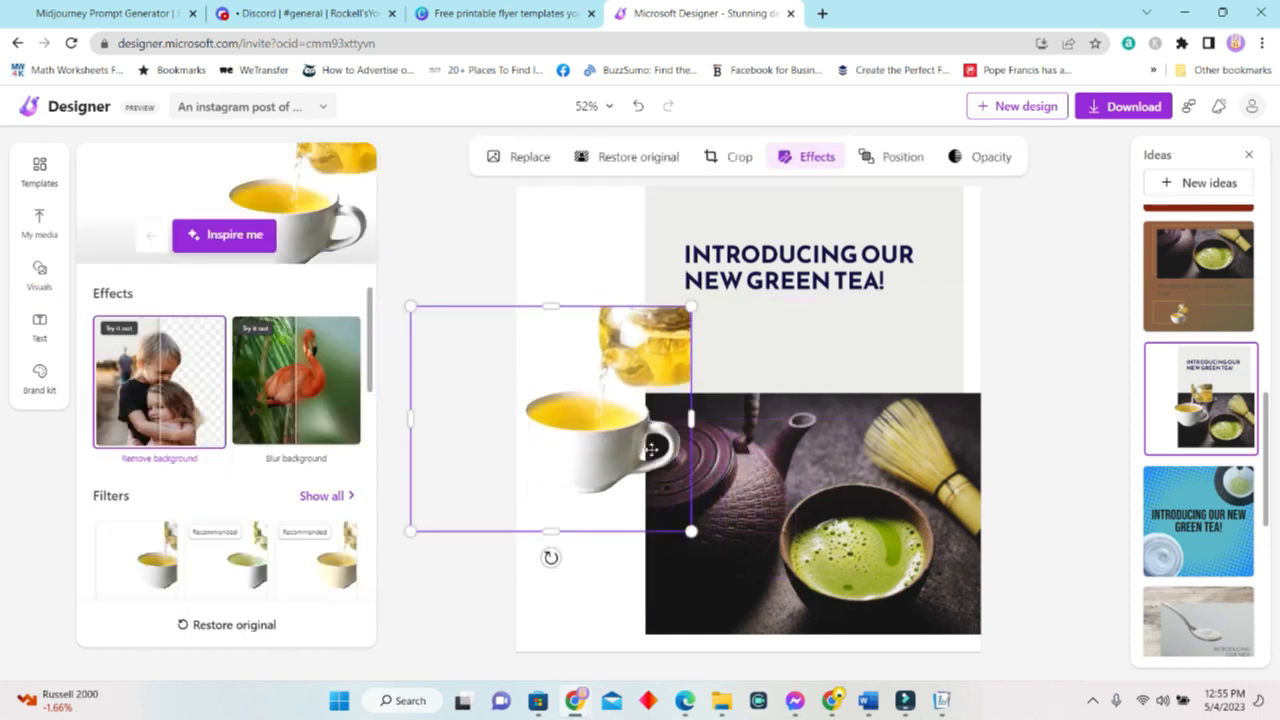
{"action": "left_click", "coordinate": [224, 238]}
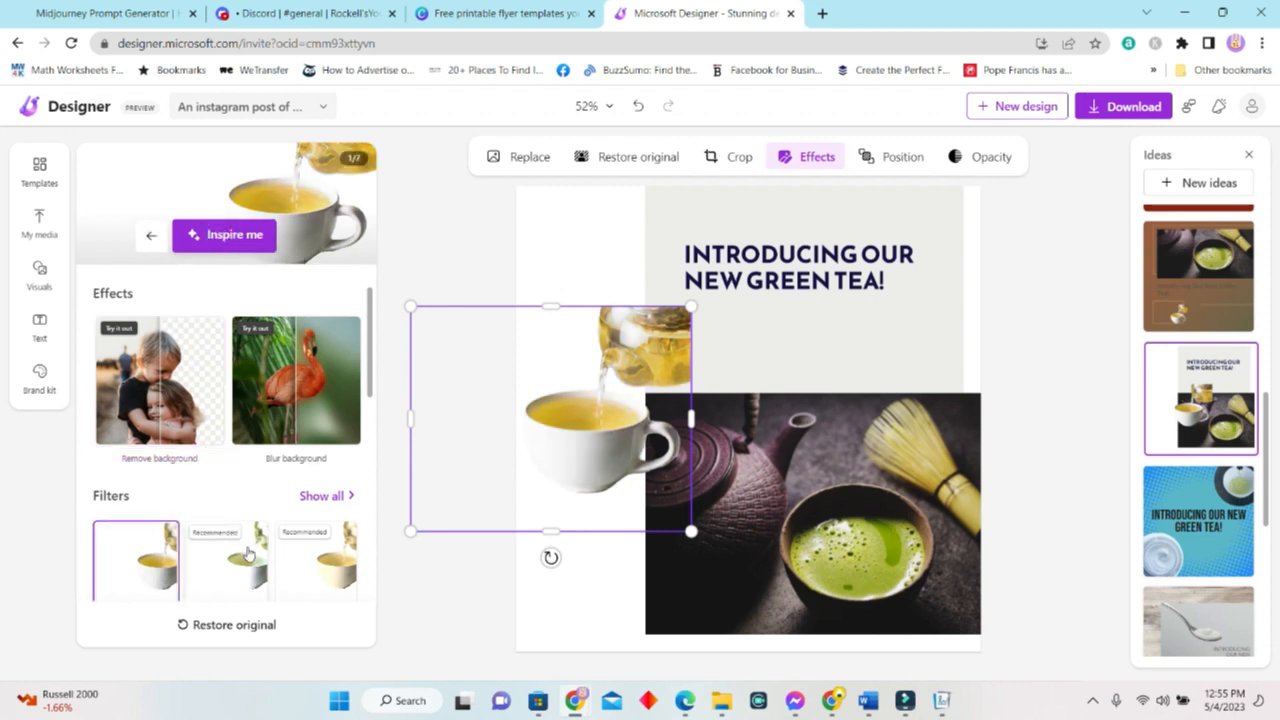
{"action": "scroll", "coordinate": [225, 500], "scroll_direction": "down", "scroll_amount": 3}
{"action": "scroll", "coordinate": [298, 396], "scroll_direction": "up", "scroll_amount": 3}
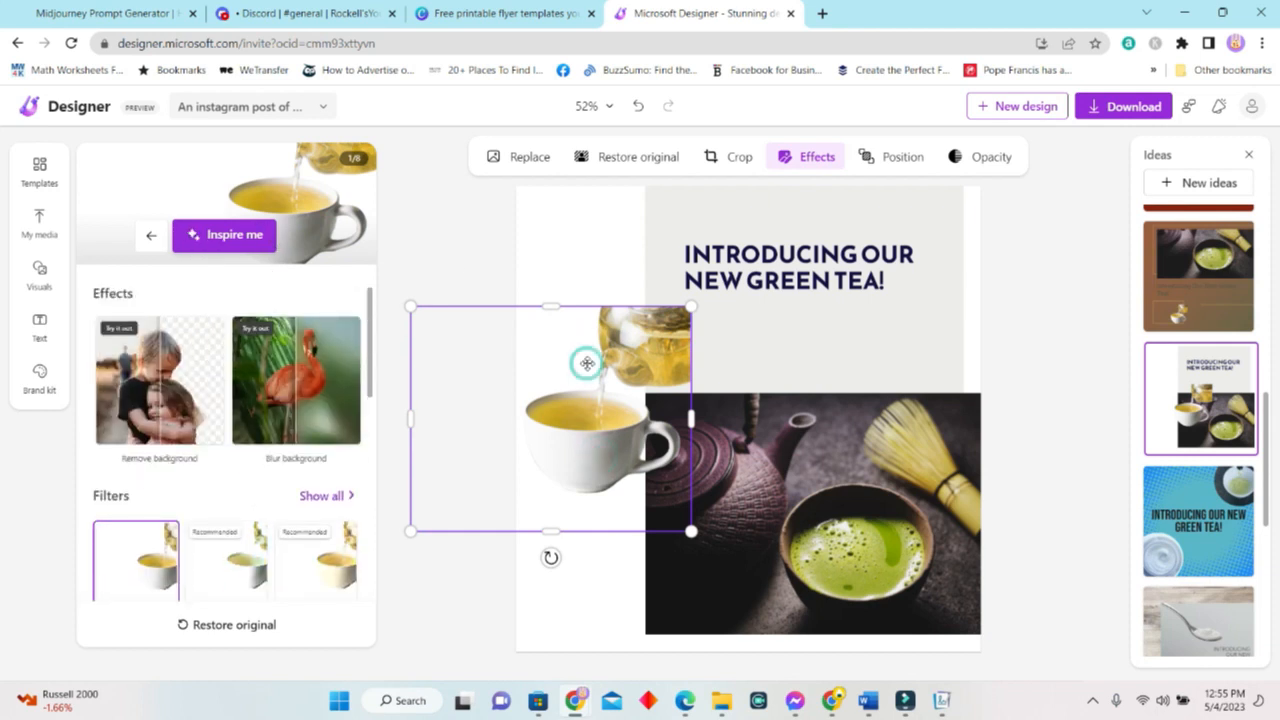
{"action": "key", "text": "Delete"}
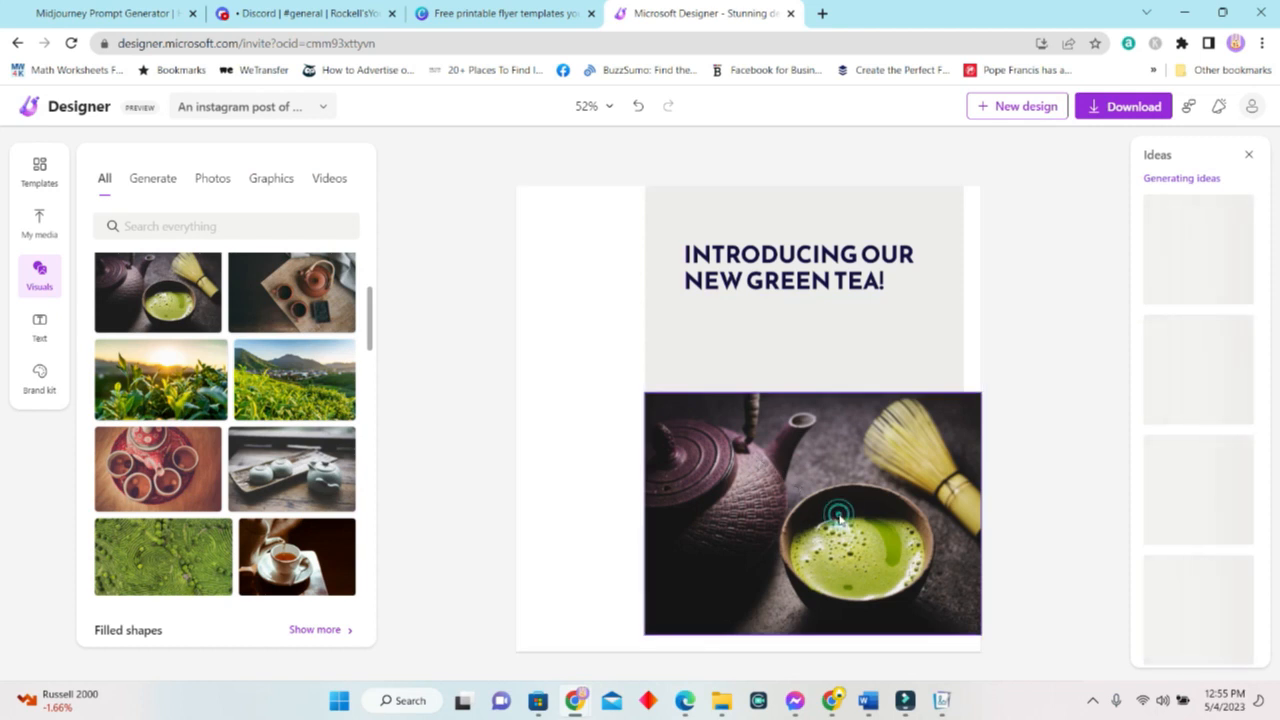
Select the matcha photo and try an Inspire me automatic style on it.
{"action": "left_click", "coordinate": [838, 516]}
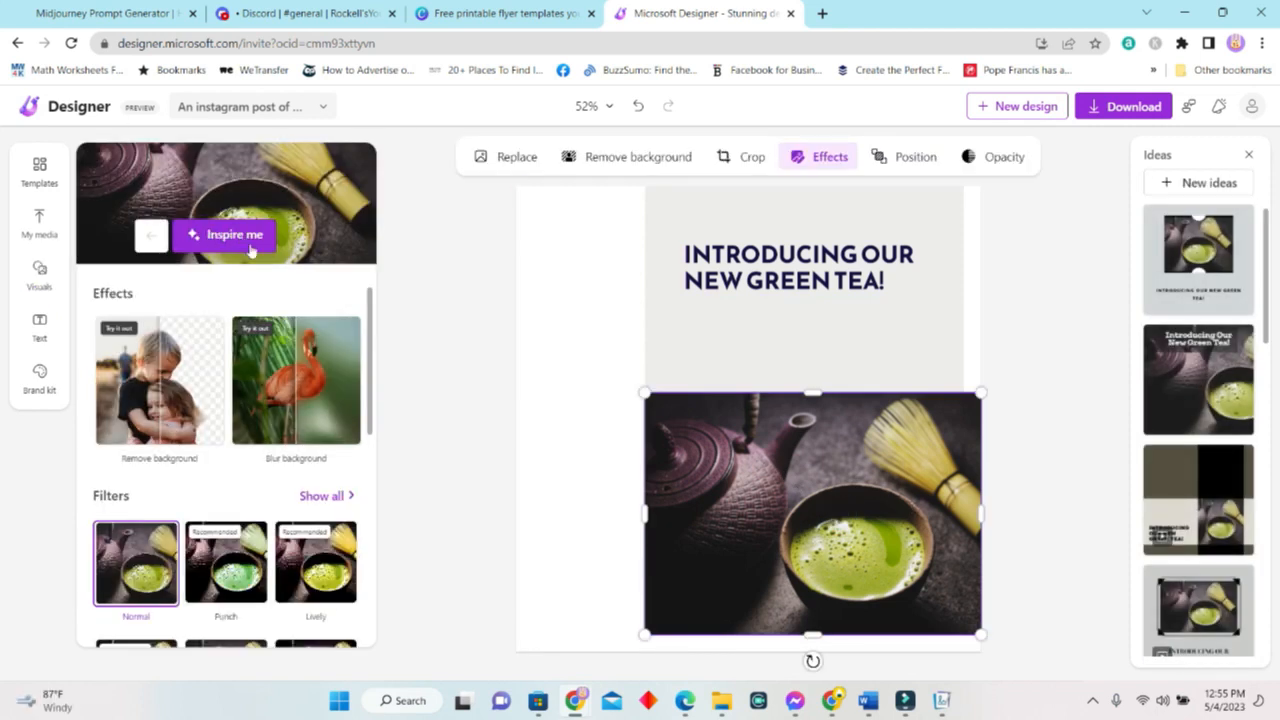
{"action": "left_click", "coordinate": [249, 238]}
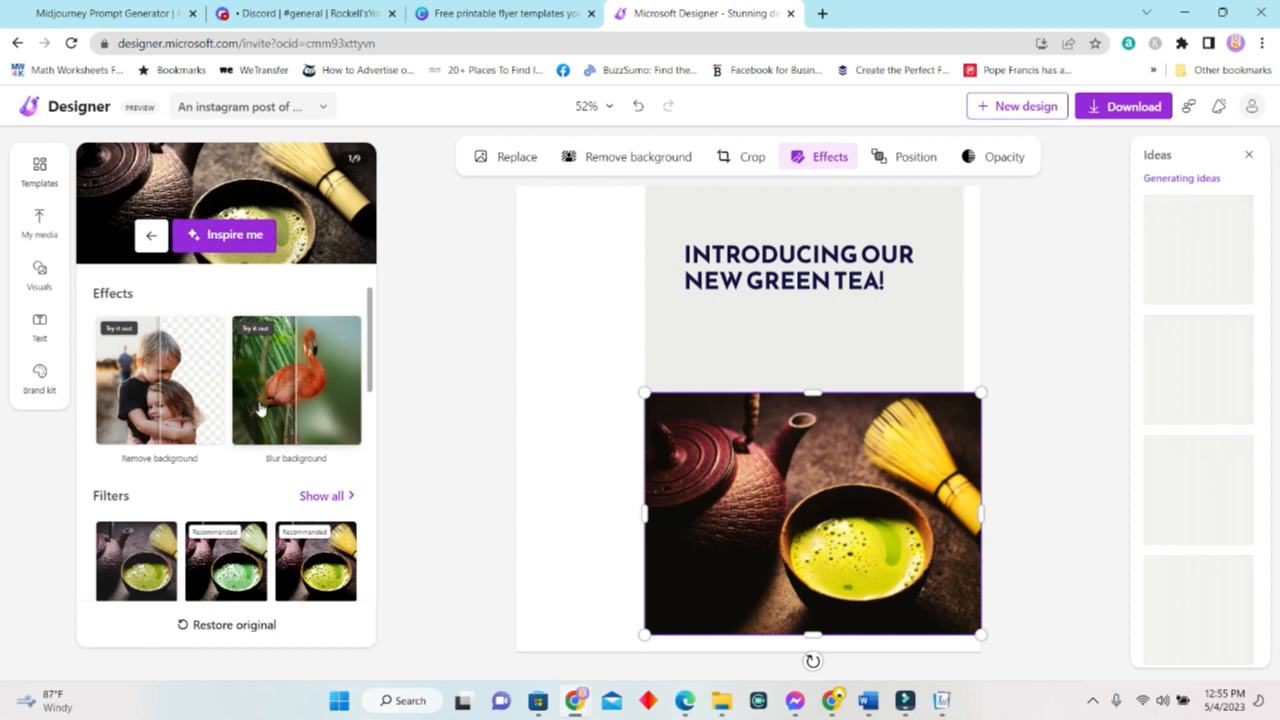
{"action": "scroll", "coordinate": [268, 395], "scroll_direction": "down", "scroll_amount": 2}
{"action": "scroll", "coordinate": [268, 395], "scroll_direction": "down", "scroll_amount": 1}
{"action": "scroll", "coordinate": [268, 395], "scroll_direction": "up", "scroll_amount": 3}
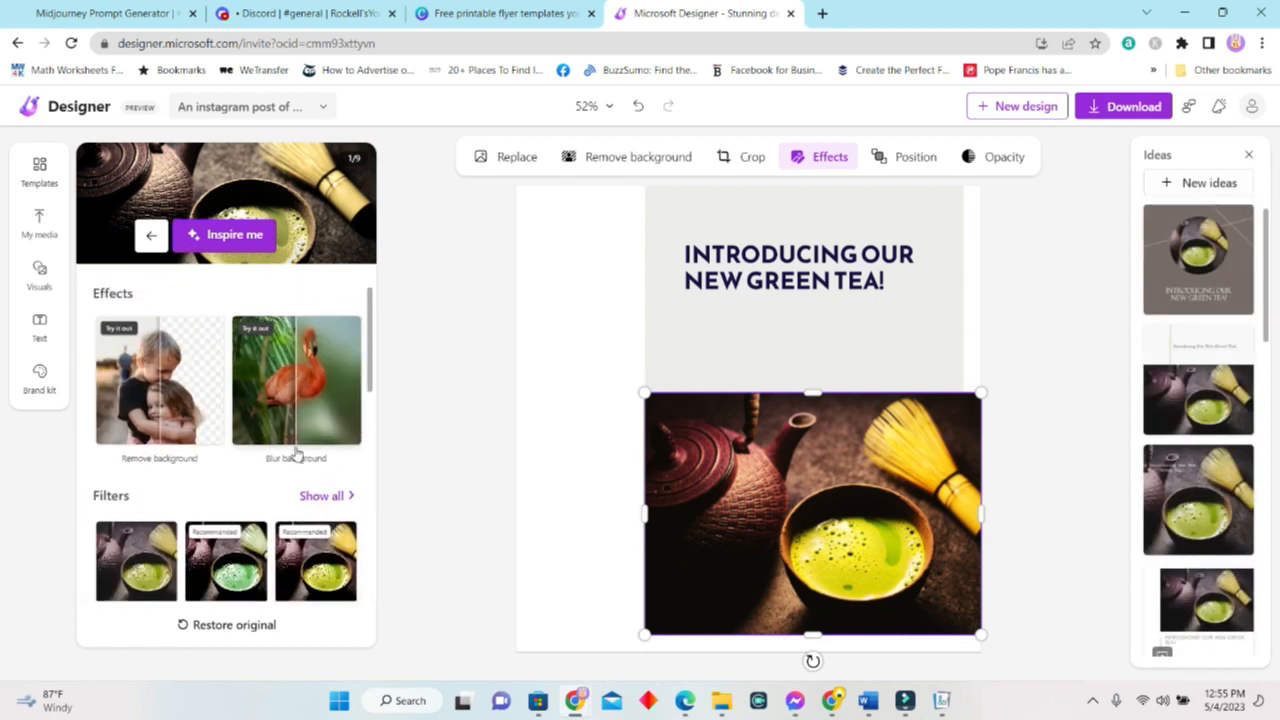
Try the Light, Normal and Calm filters, then settle on Punch for the matcha photo.
{"action": "left_click", "coordinate": [320, 495]}
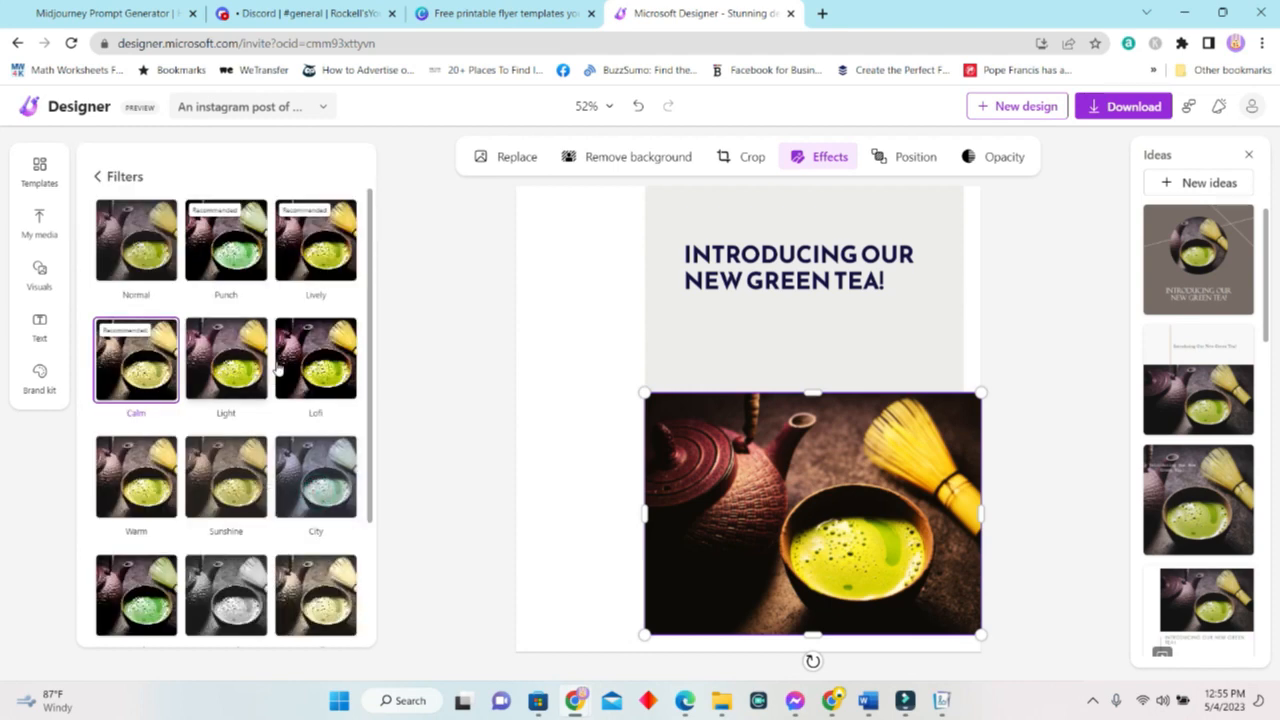
{"action": "left_click", "coordinate": [240, 370]}
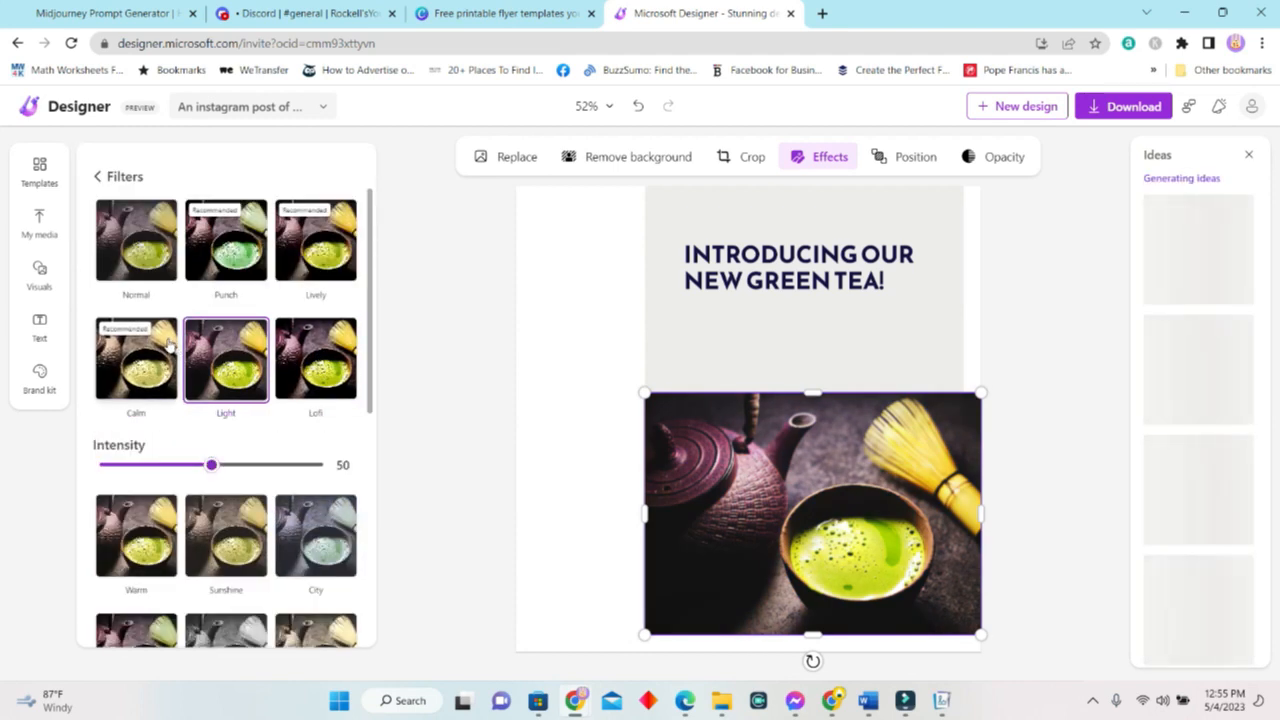
{"action": "left_click", "coordinate": [221, 417]}
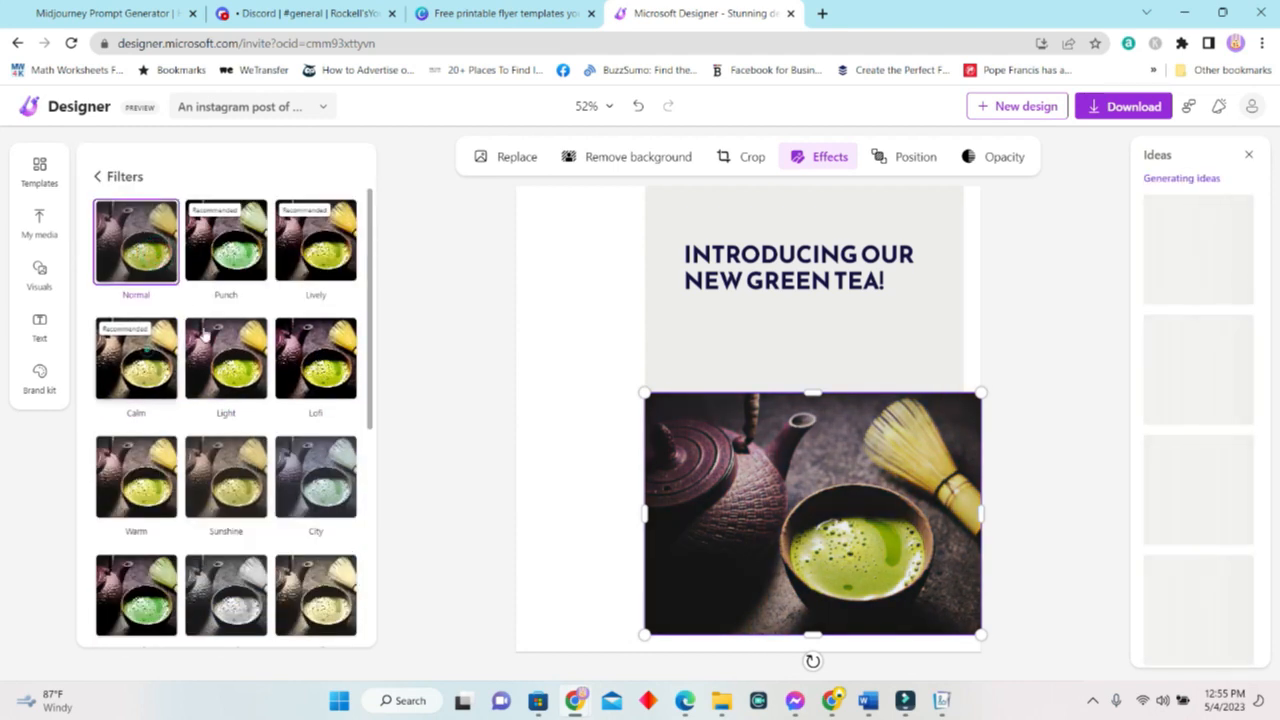
{"action": "left_click", "coordinate": [148, 357]}
{"action": "left_click", "coordinate": [248, 245]}
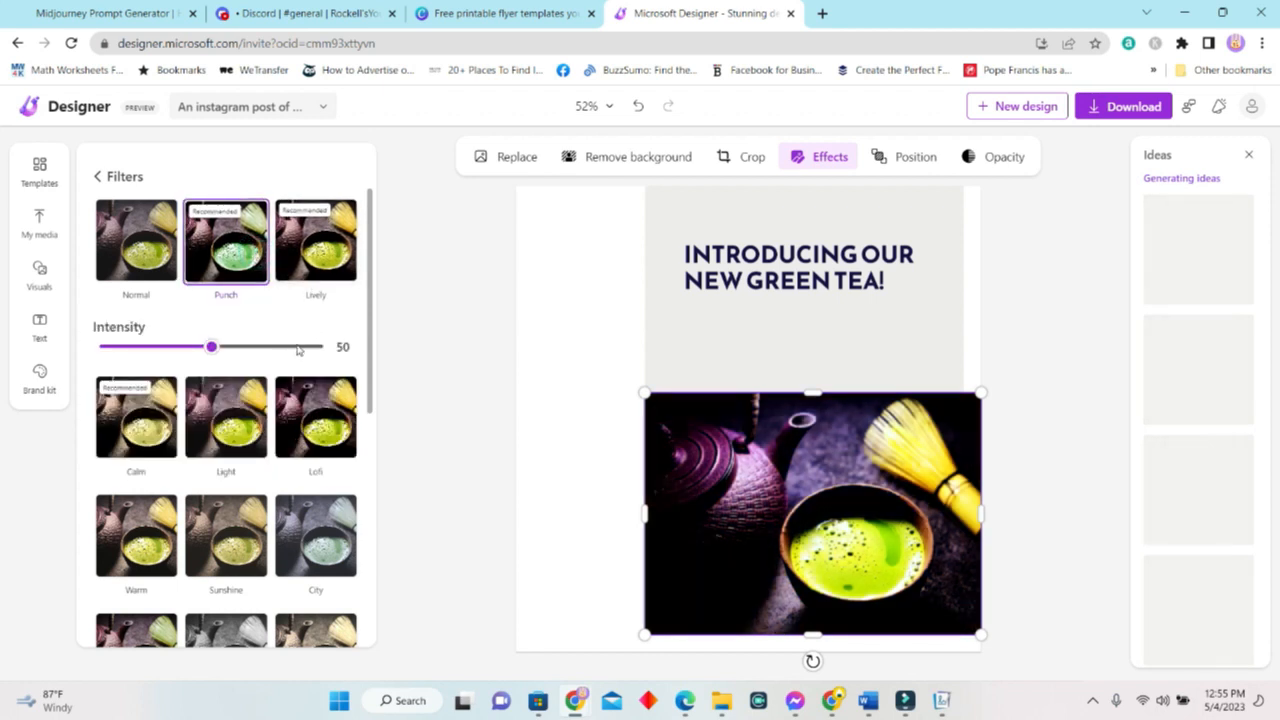
{"action": "left_click", "coordinate": [244, 233]}
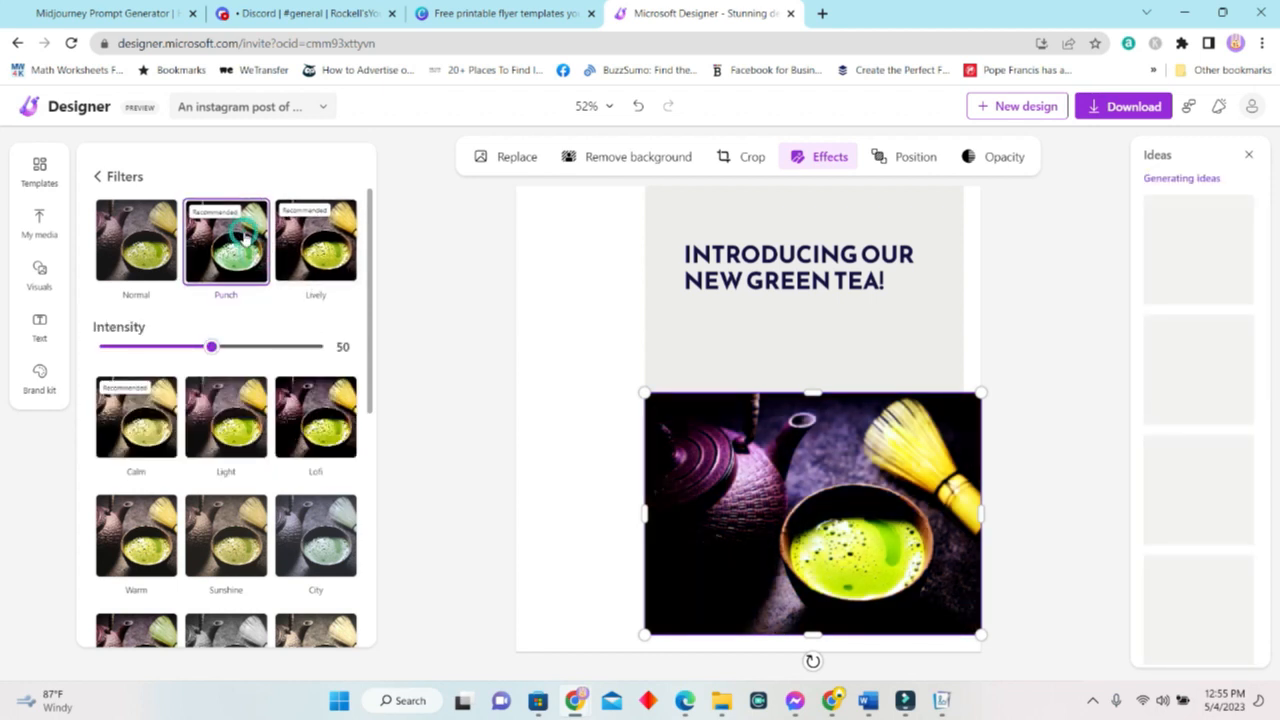
{"action": "left_click", "coordinate": [1080, 354]}
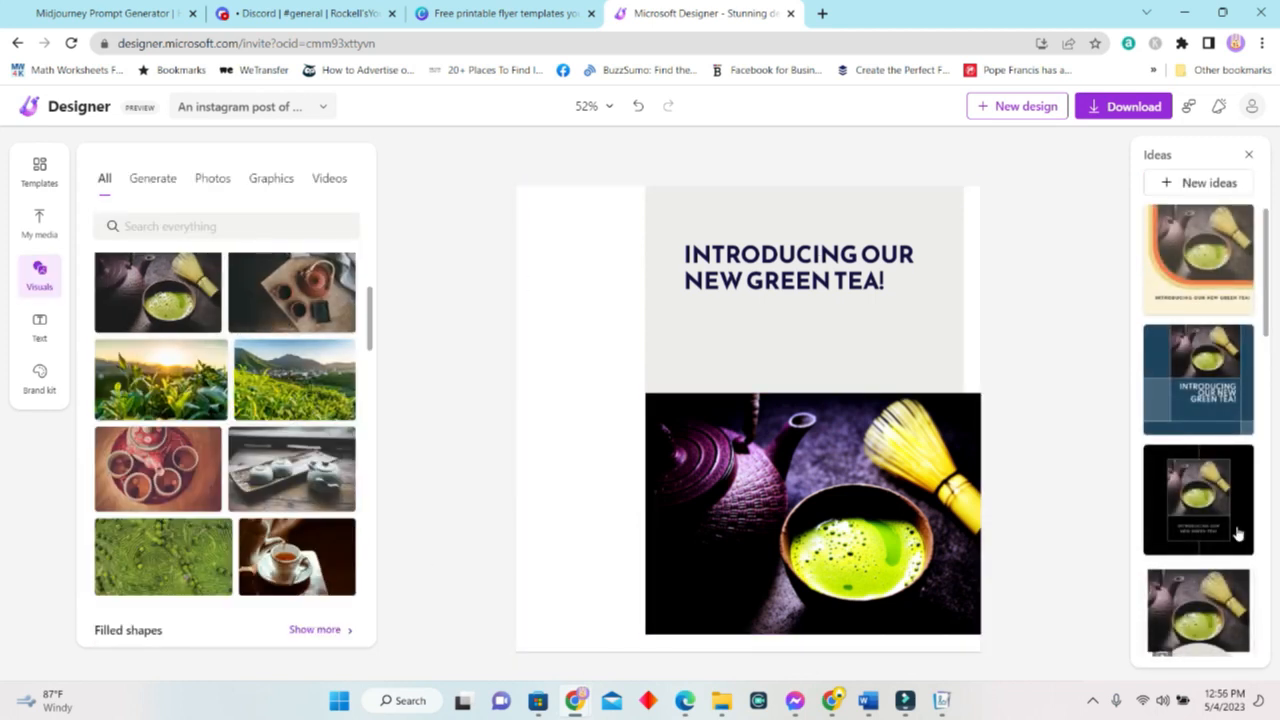
Request new design ideas, dismiss the overlay, and reselect the matcha photo.
{"action": "left_click", "coordinate": [1210, 183]}
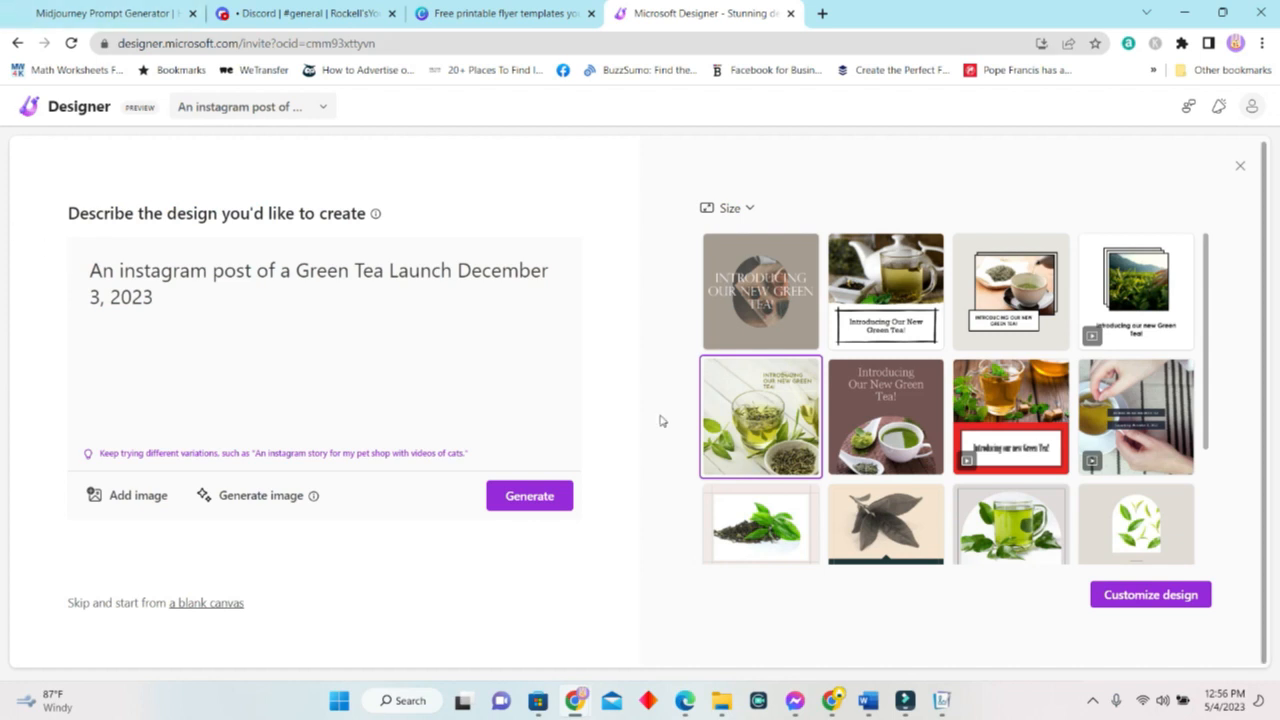
{"action": "left_click", "coordinate": [1242, 165]}
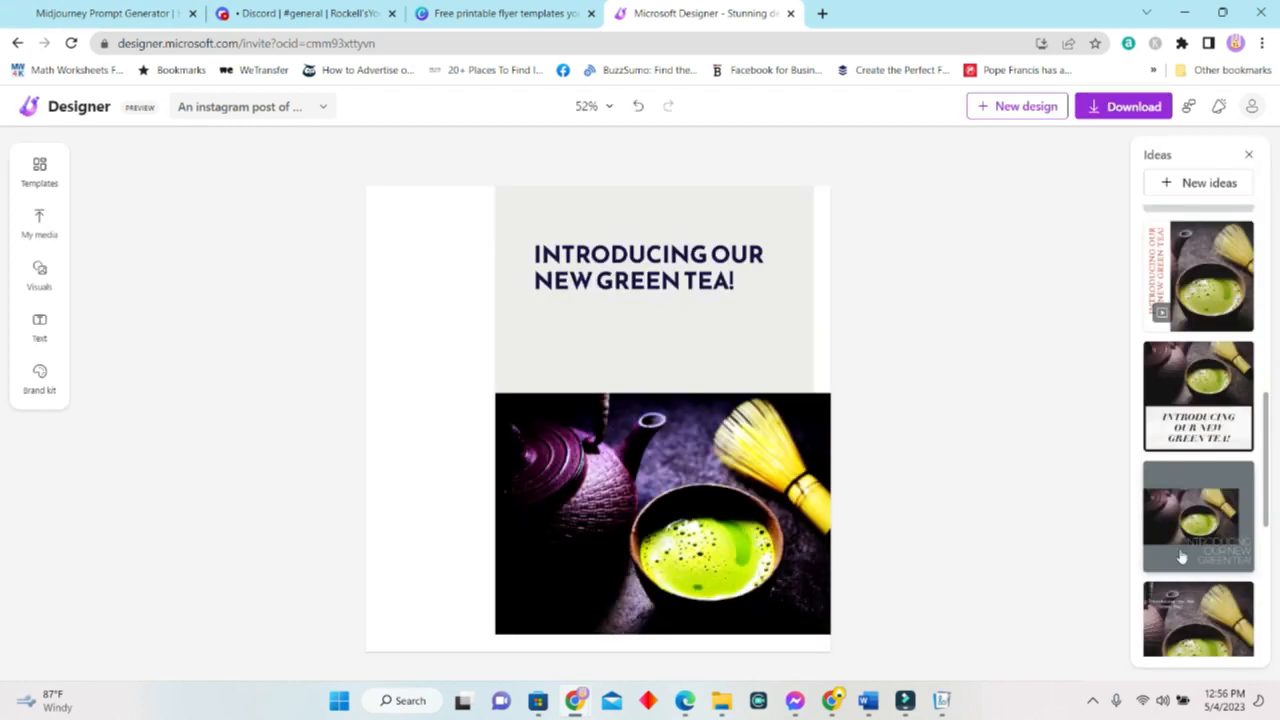
{"action": "left_click", "coordinate": [778, 510]}
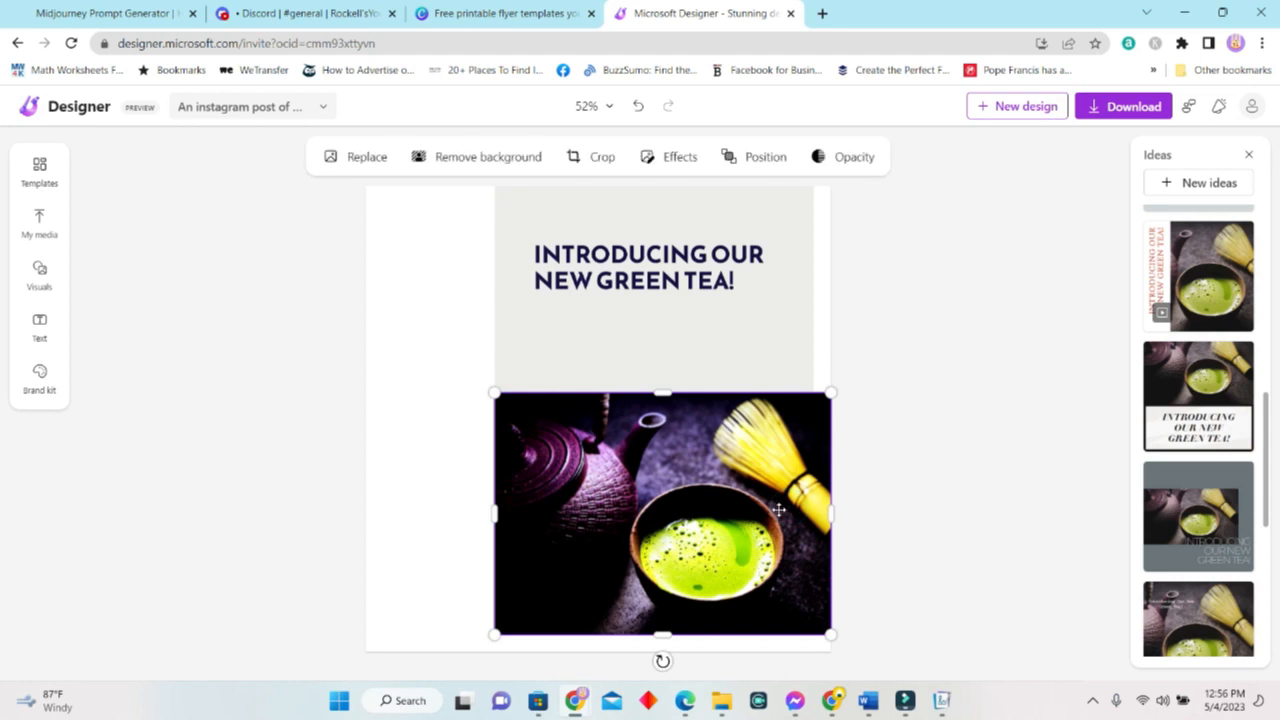
Browse stock photos under Visuals, then switch to the Graphics tab's tea illustrations.
{"action": "left_click", "coordinate": [43, 270]}
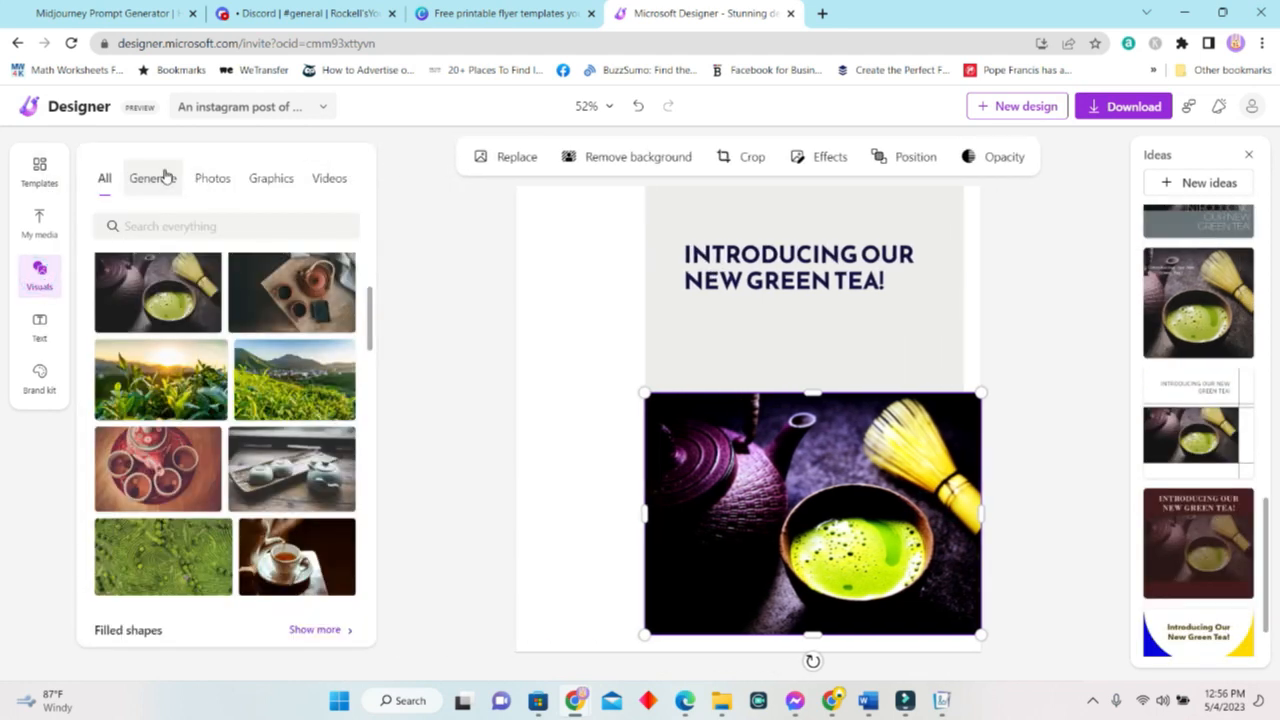
{"action": "left_click", "coordinate": [213, 178]}
{"action": "scroll", "coordinate": [290, 500], "scroll_direction": "down", "scroll_amount": 3}
{"action": "scroll", "coordinate": [250, 495], "scroll_direction": "down", "scroll_amount": 3}
{"action": "scroll", "coordinate": [220, 490], "scroll_direction": "up", "scroll_amount": 4}
{"action": "scroll", "coordinate": [238, 505], "scroll_direction": "down", "scroll_amount": 1}
{"action": "scroll", "coordinate": [238, 505], "scroll_direction": "down", "scroll_amount": 10}
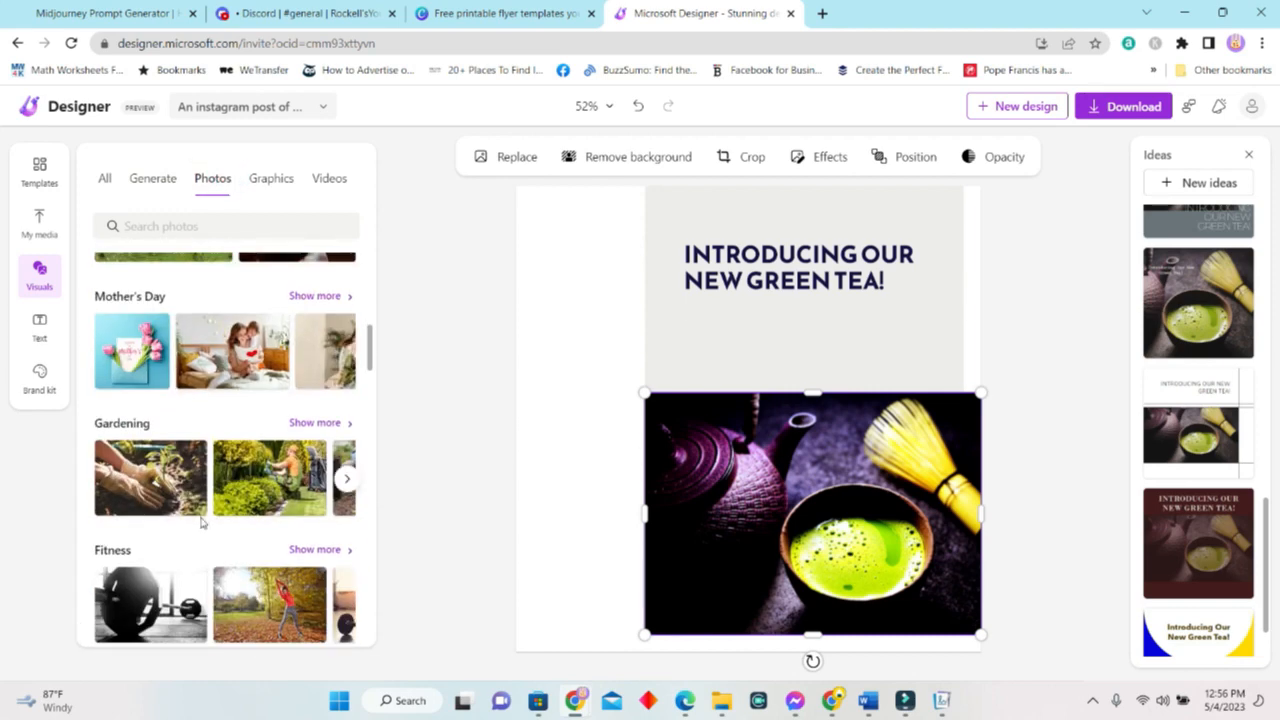
{"action": "scroll", "coordinate": [200, 534], "scroll_direction": "down", "scroll_amount": 3}
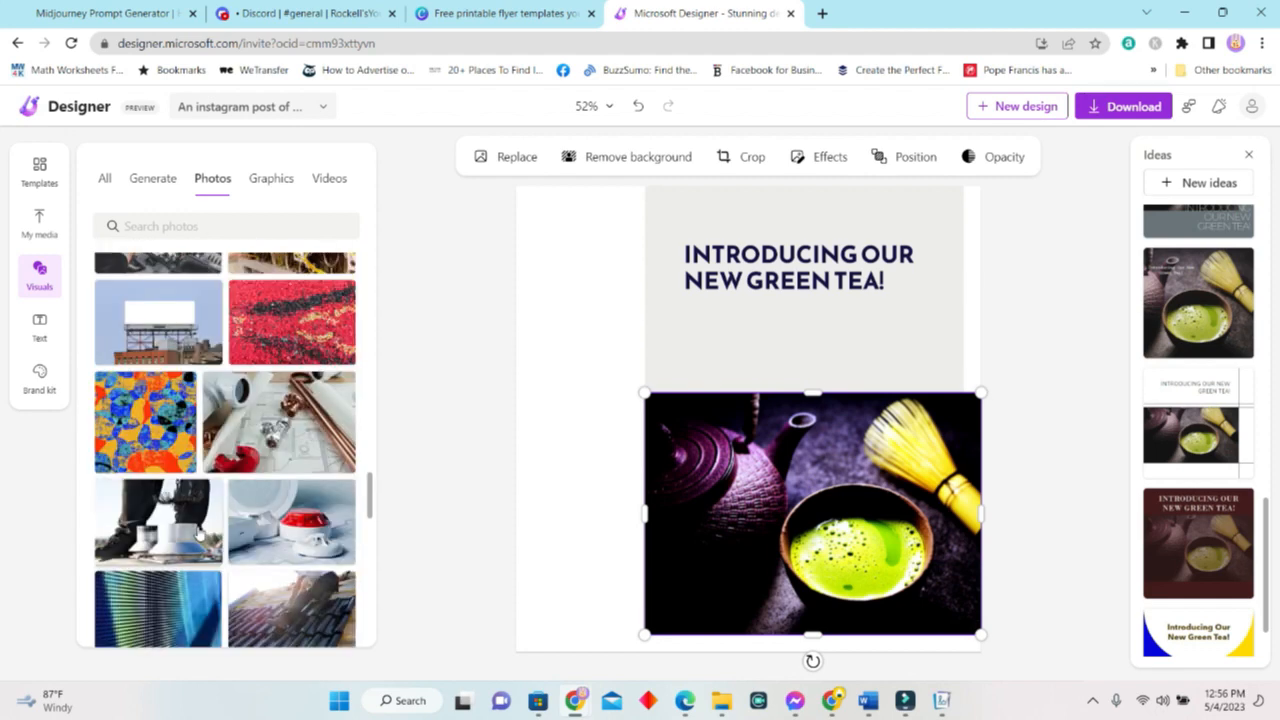
{"action": "left_click", "coordinate": [284, 184]}
{"action": "scroll", "coordinate": [250, 414], "scroll_direction": "down", "scroll_amount": 3}
{"action": "scroll", "coordinate": [256, 415], "scroll_direction": "up", "scroll_amount": 2}
Add the green tea cup illustration and move it to the post's top-left corner.
{"action": "left_click", "coordinate": [258, 408]}
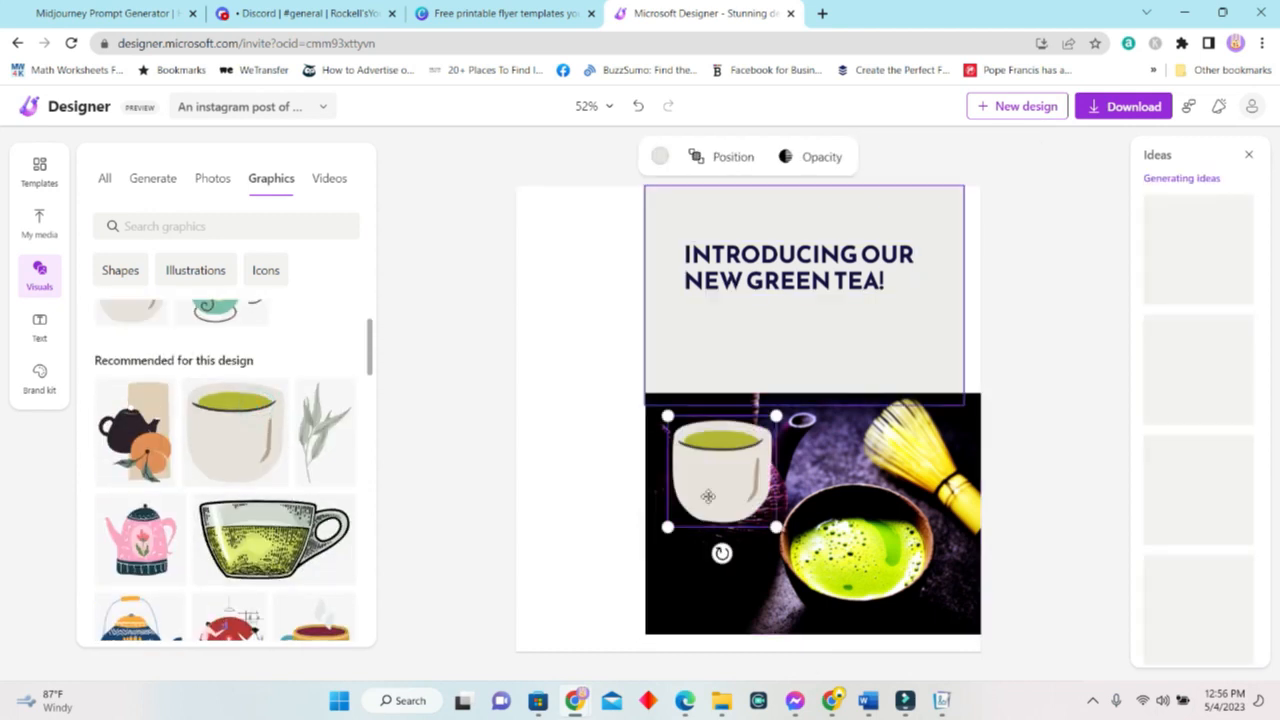
{"action": "left_click_drag", "start_coordinate": [737, 494], "coordinate": [594, 290]}
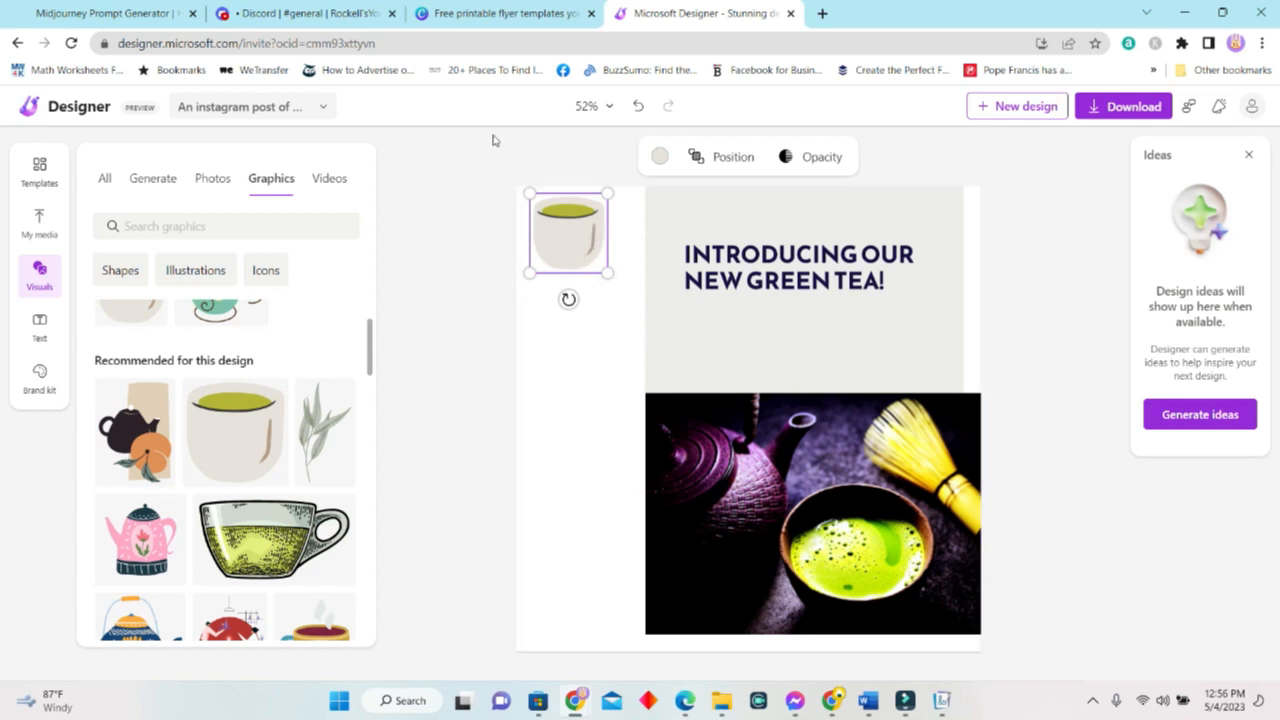
{"action": "left_click", "coordinate": [1240, 422]}
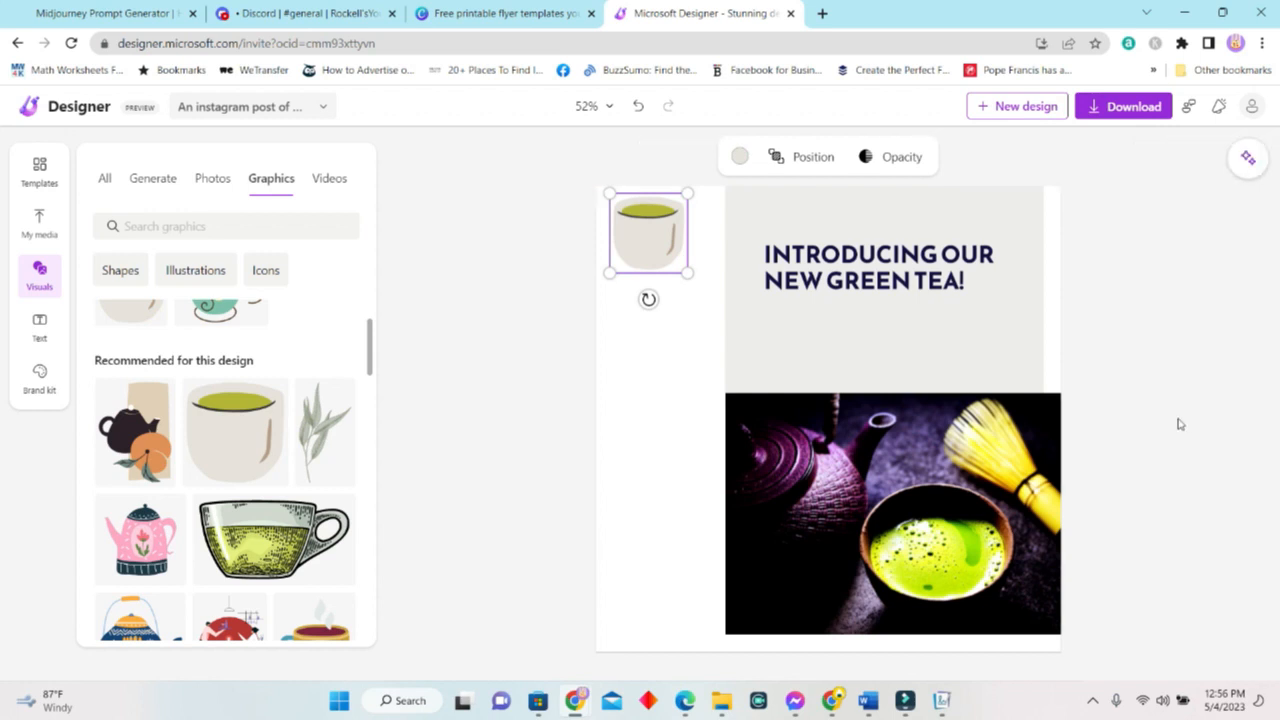
Reopen the Ideas panel, generate design ideas for the post, then close it again.
{"action": "left_click", "coordinate": [1252, 164]}
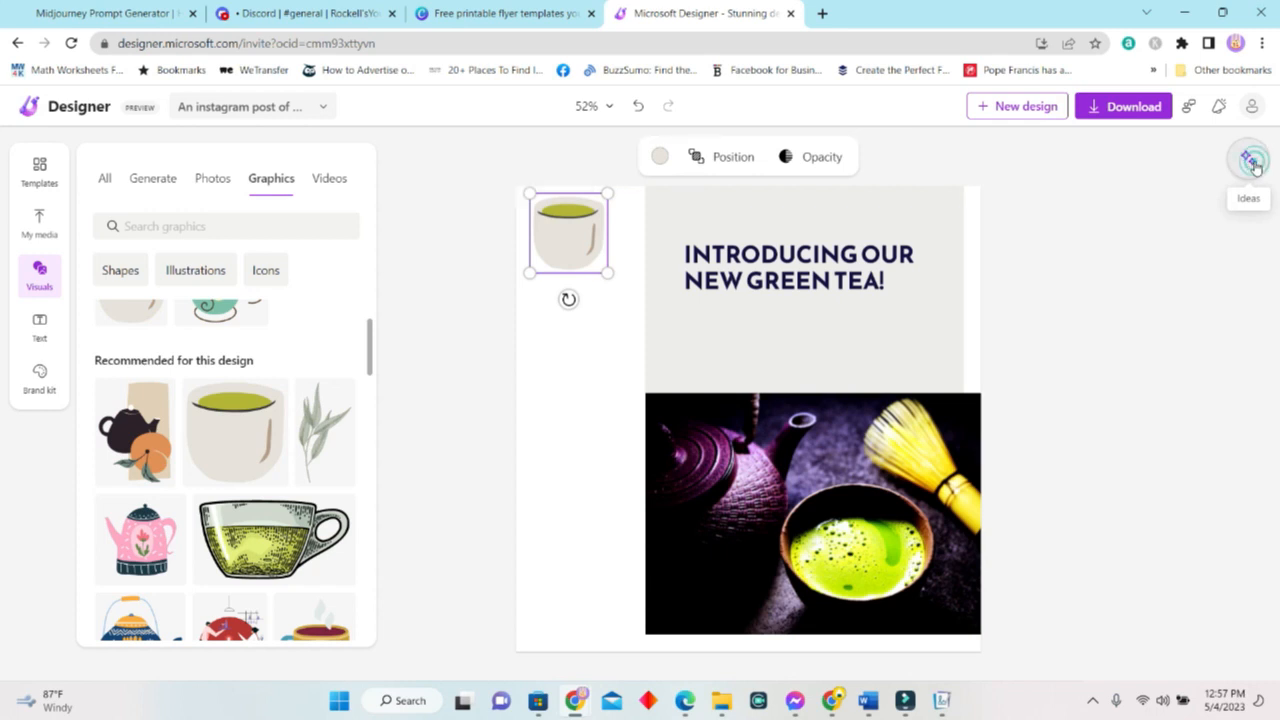
{"action": "left_click", "coordinate": [1213, 422]}
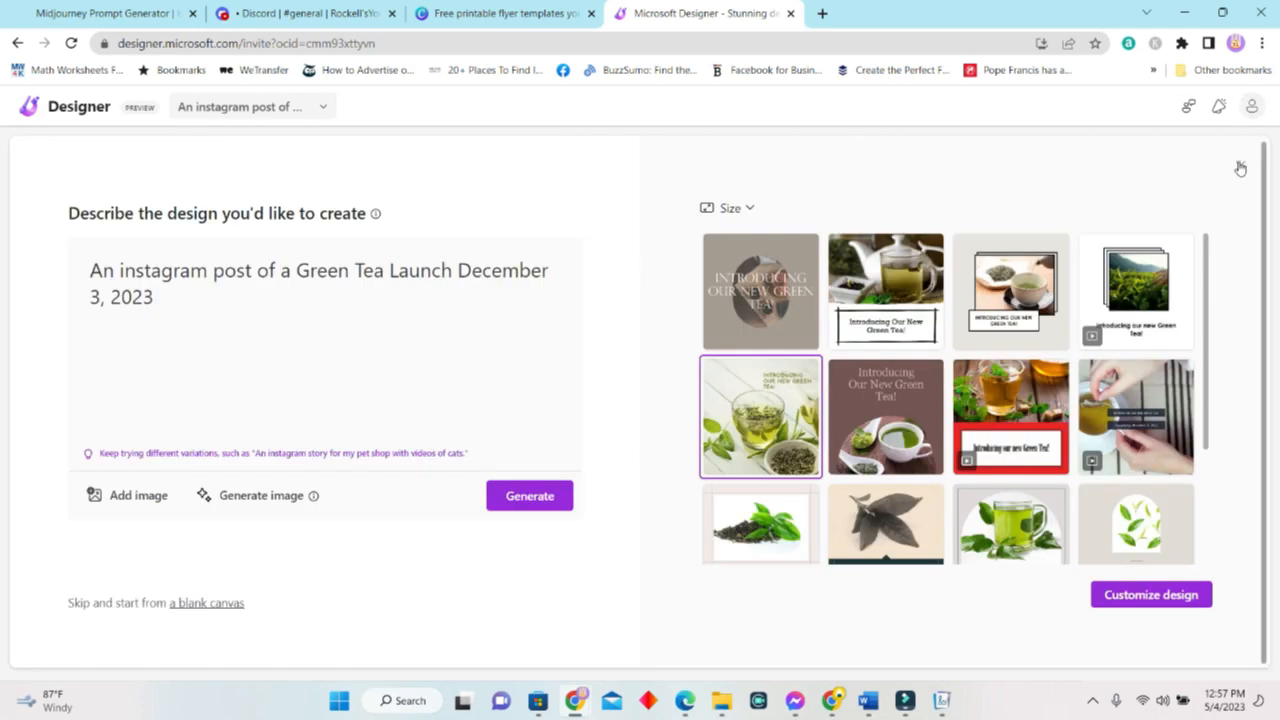
{"action": "left_click", "coordinate": [1239, 167]}
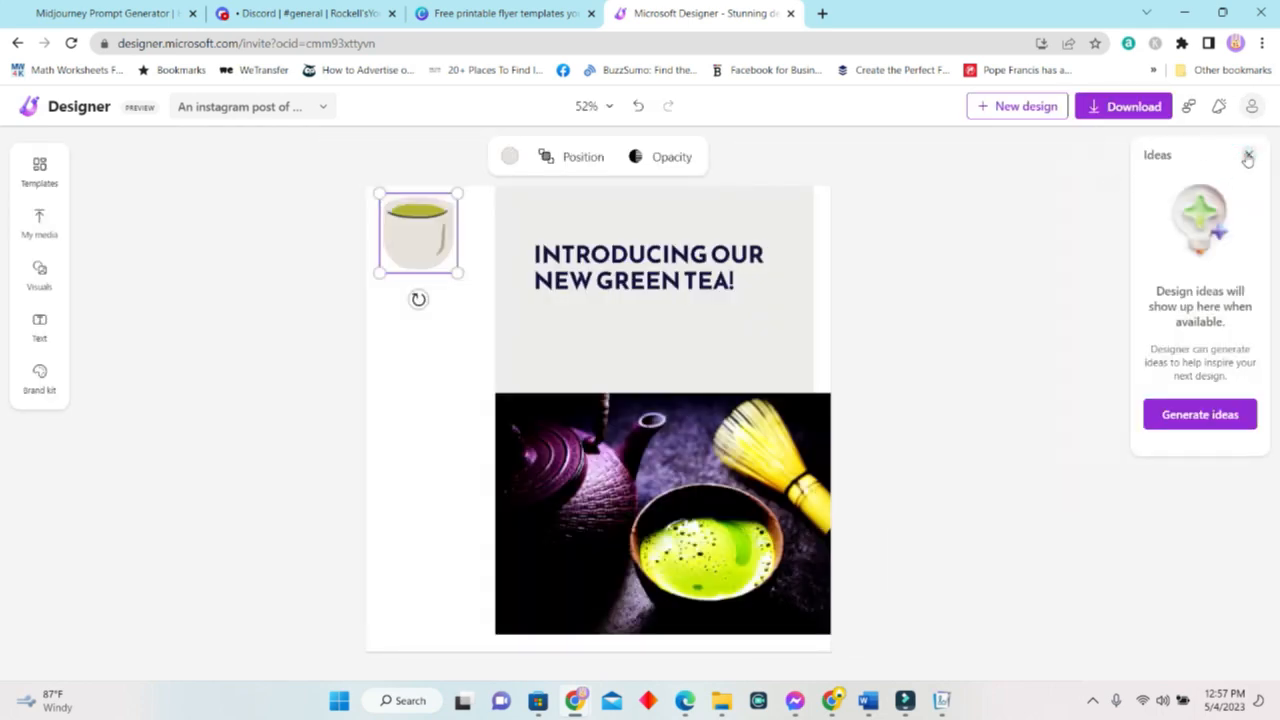
{"action": "left_click", "coordinate": [1248, 160]}
Try cropping the tea cup illustration, then browse the stock videos in Visuals.
{"action": "double_click", "coordinate": [509, 243]}
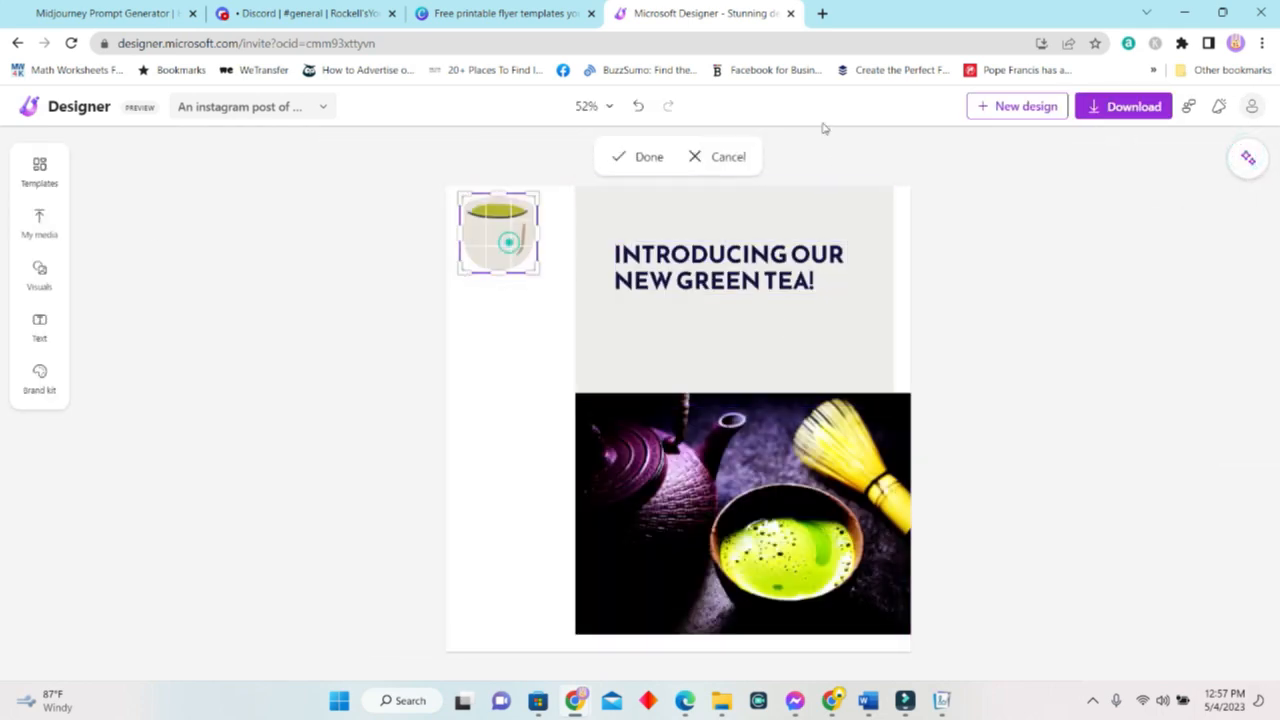
{"action": "left_click", "coordinate": [39, 275]}
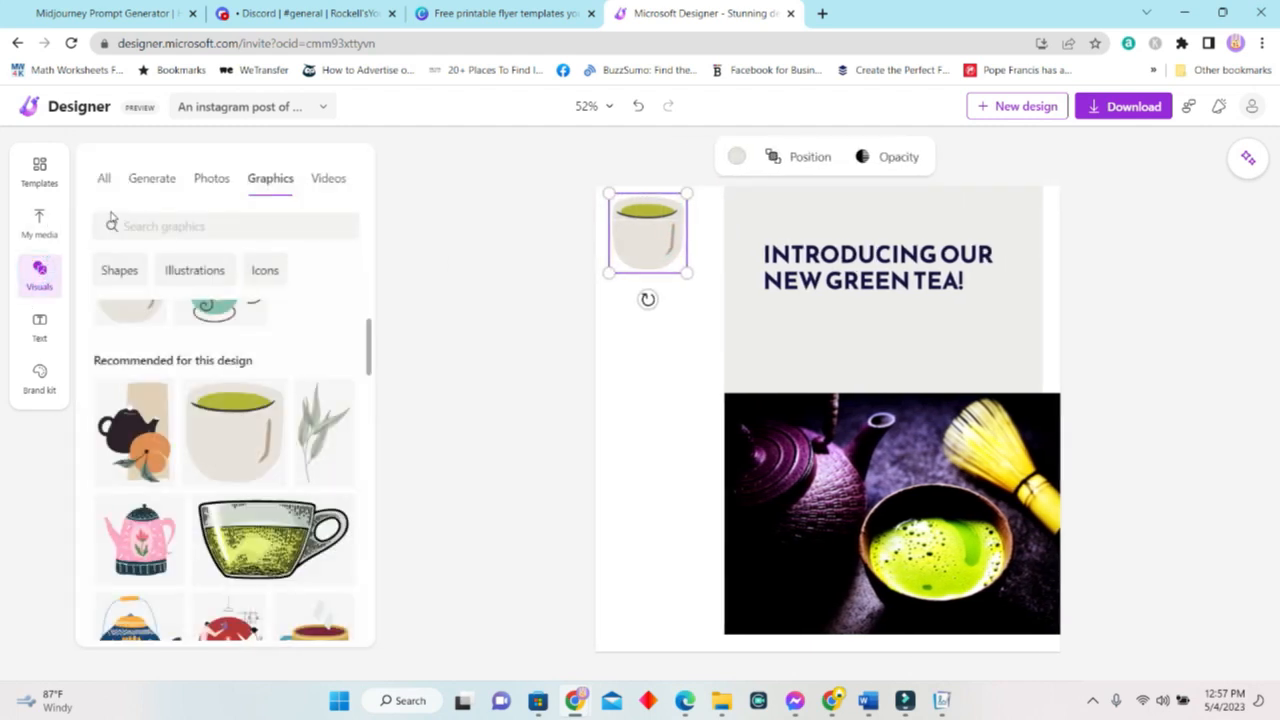
{"action": "left_click", "coordinate": [334, 182]}
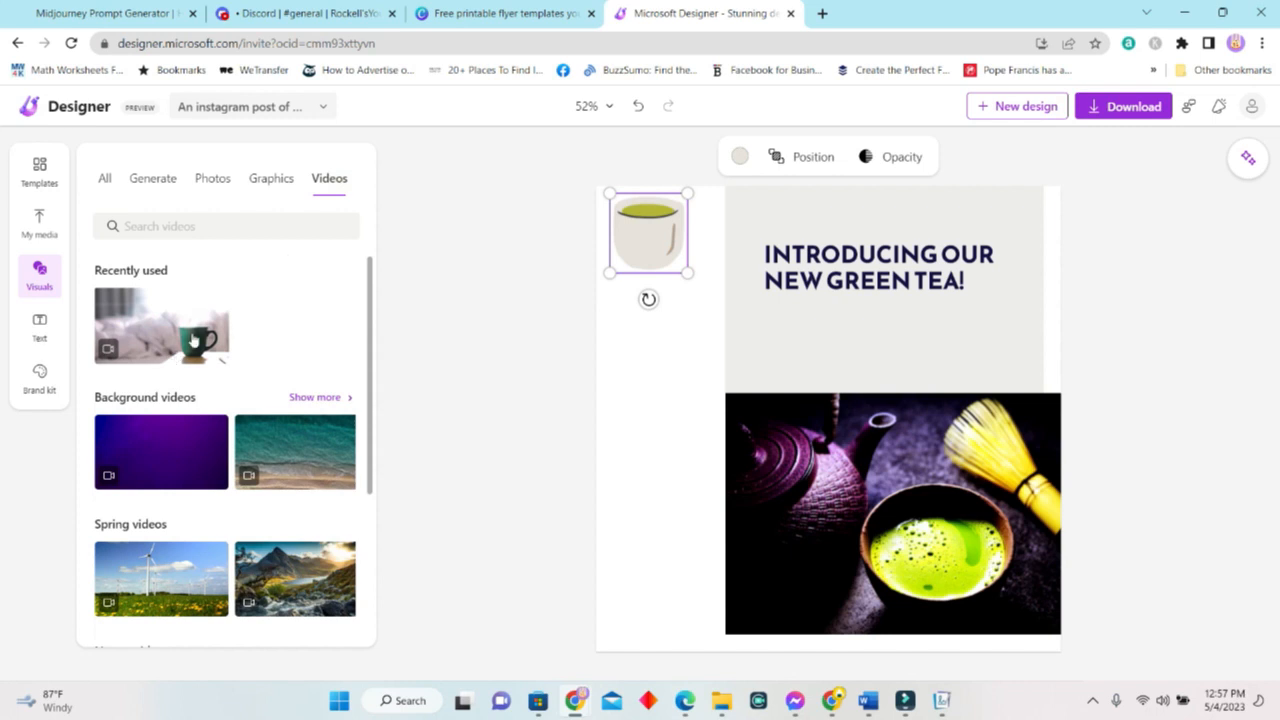
Drop the recently used green mug video onto the matcha photo and delete the tea cup illustration.
{"action": "scroll", "coordinate": [177, 333], "scroll_direction": "down", "scroll_amount": 2}
{"action": "scroll", "coordinate": [282, 432], "scroll_direction": "up", "scroll_amount": 1}
{"action": "scroll", "coordinate": [282, 432], "scroll_direction": "up", "scroll_amount": 1}
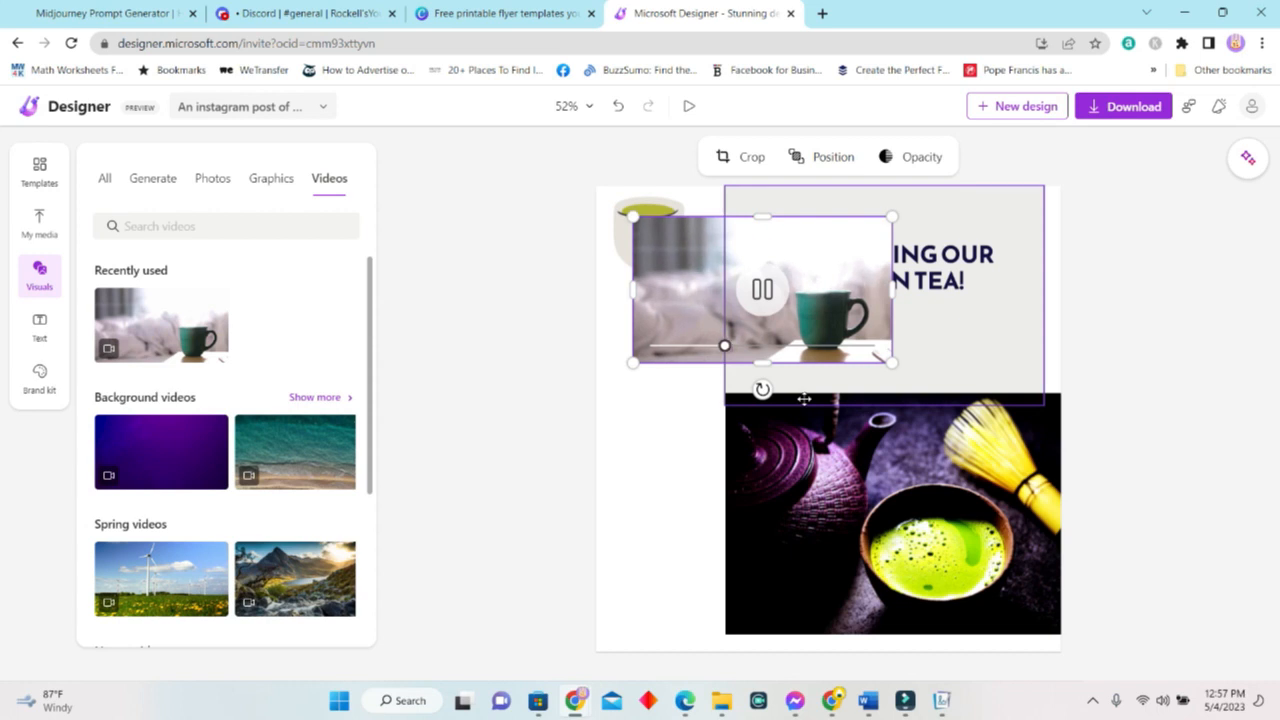
{"action": "left_click_drag", "start_coordinate": [713, 309], "coordinate": [751, 414]}
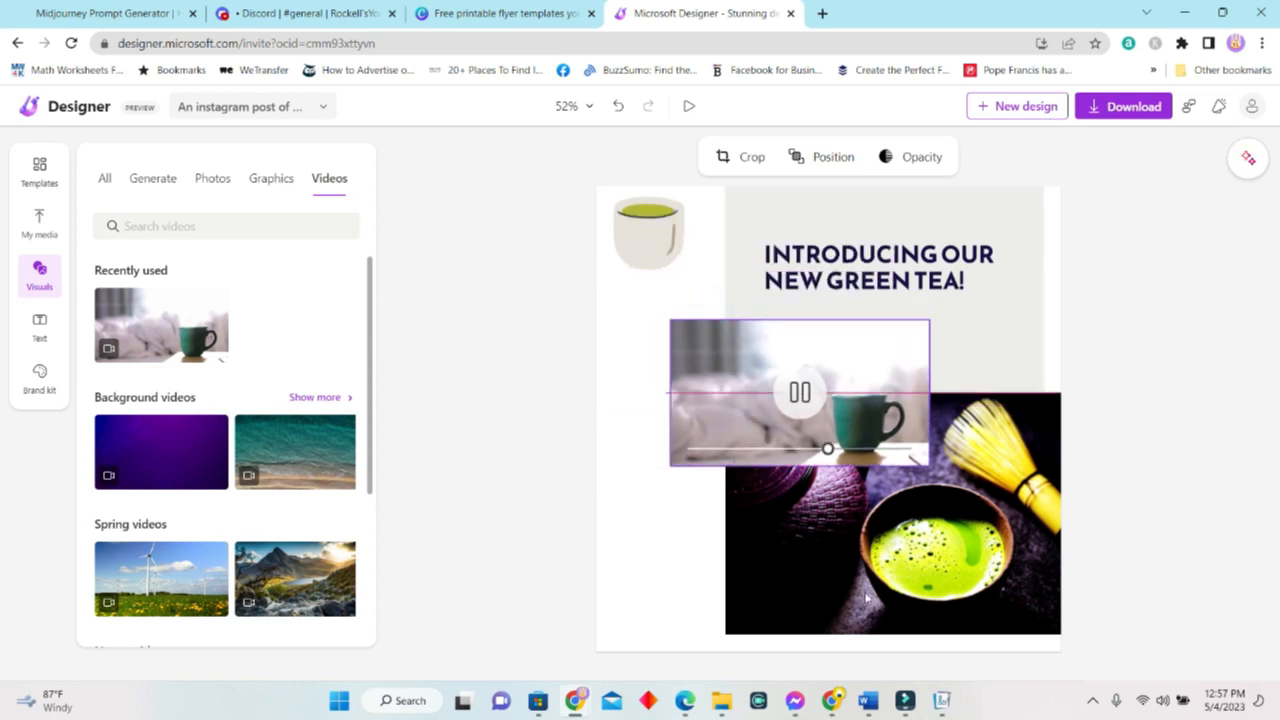
{"action": "left_click_drag", "start_coordinate": [806, 552], "coordinate": [796, 600]}
{"action": "left_click", "coordinate": [640, 255]}
{"action": "key", "text": "Delete"}
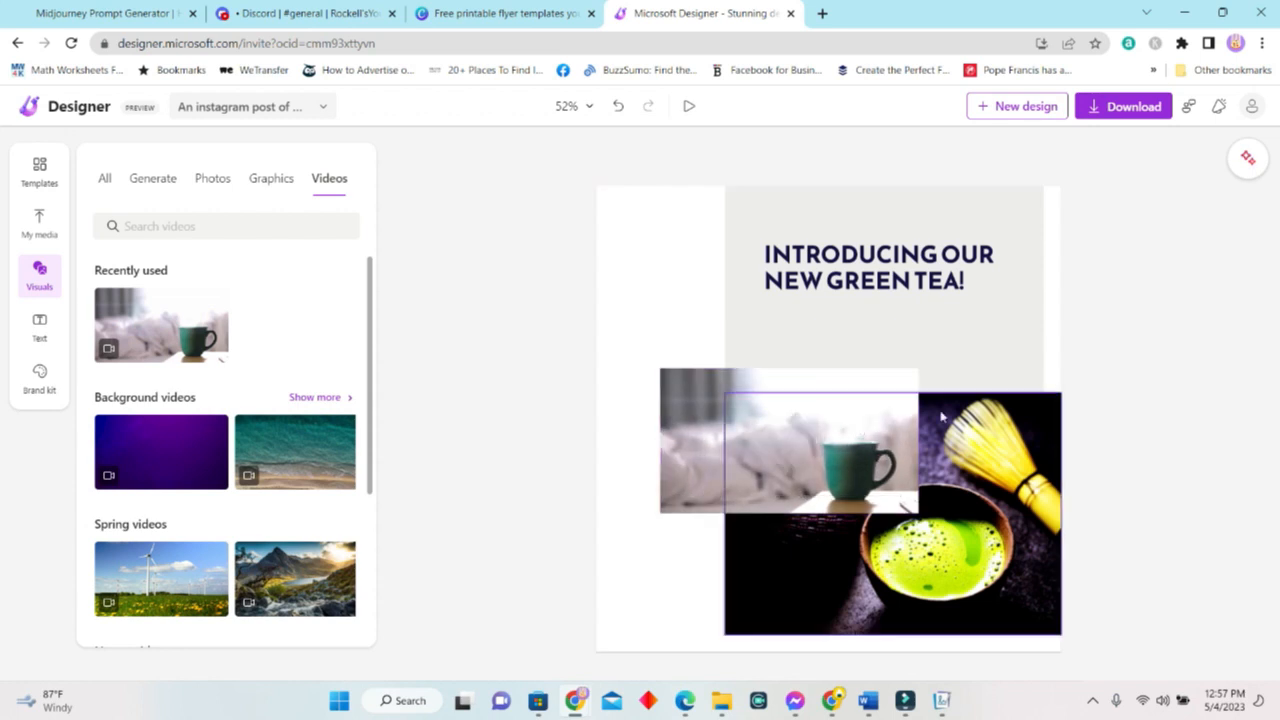
{"action": "left_click", "coordinate": [1241, 170]}
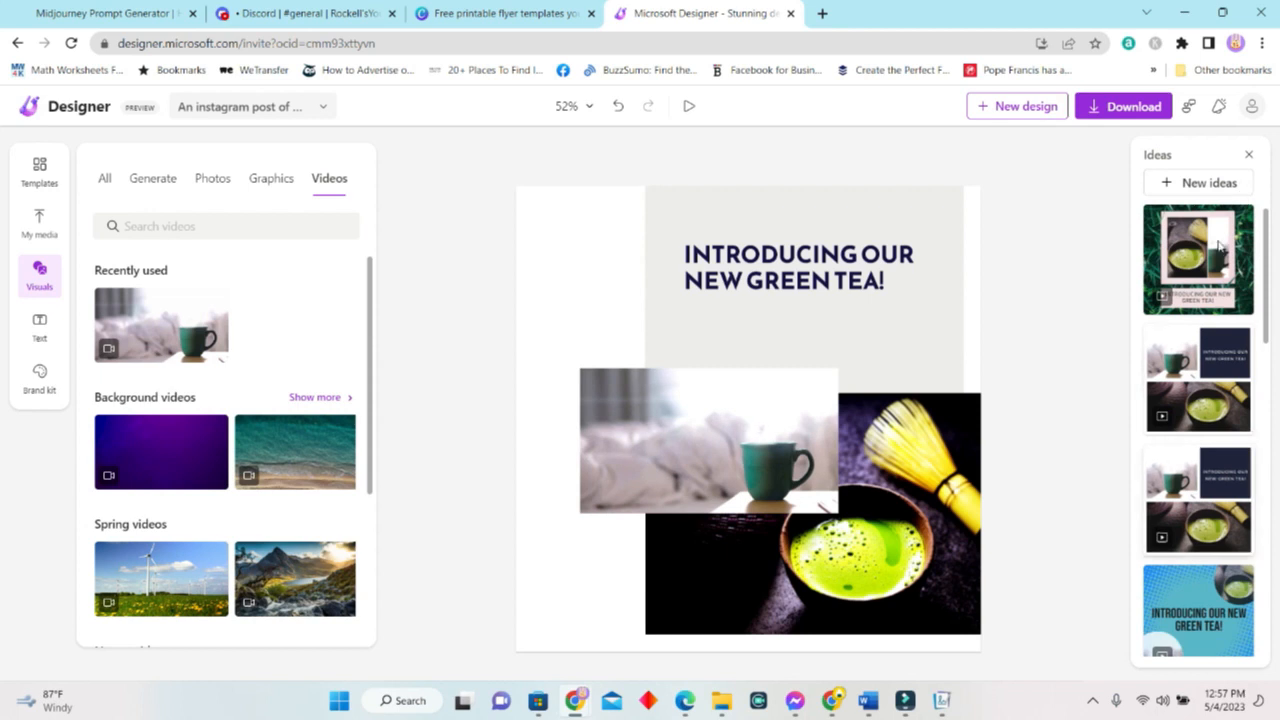
{"action": "scroll", "coordinate": [1195, 485], "scroll_direction": "down", "scroll_amount": 2}
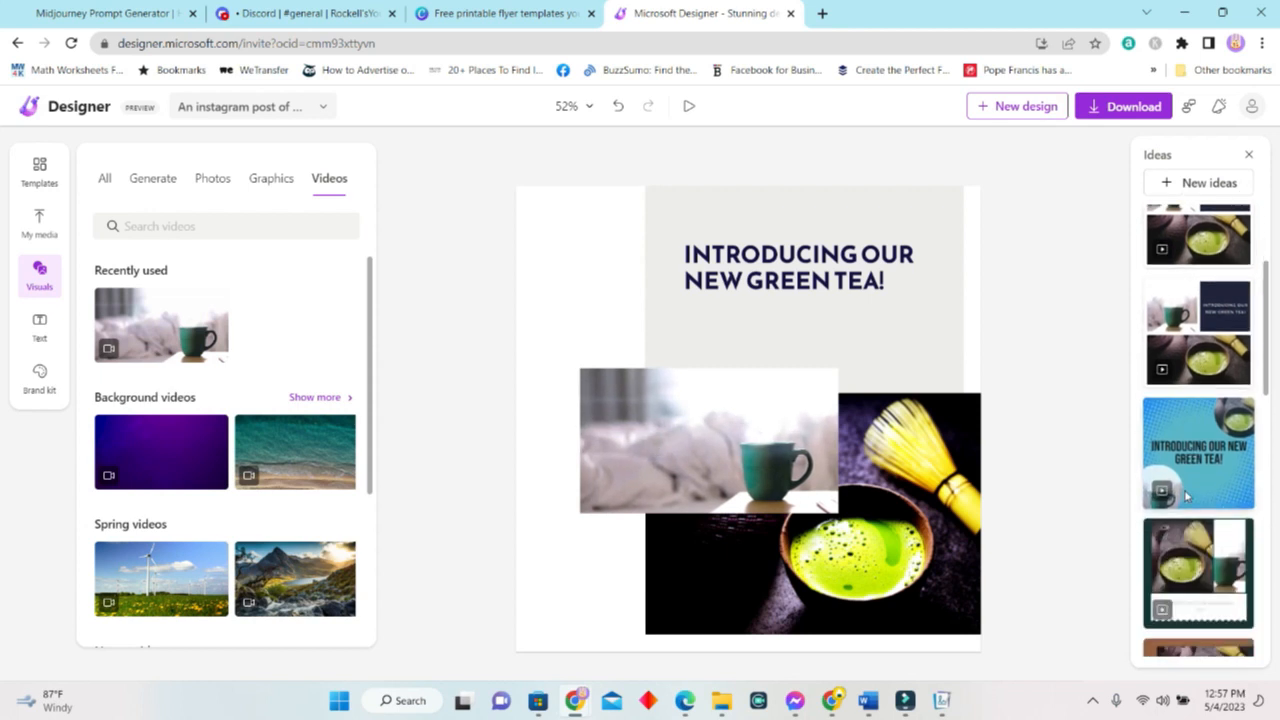
{"action": "scroll", "coordinate": [1186, 496], "scroll_direction": "down", "scroll_amount": 1}
{"action": "scroll", "coordinate": [1188, 497], "scroll_direction": "down", "scroll_amount": 2}
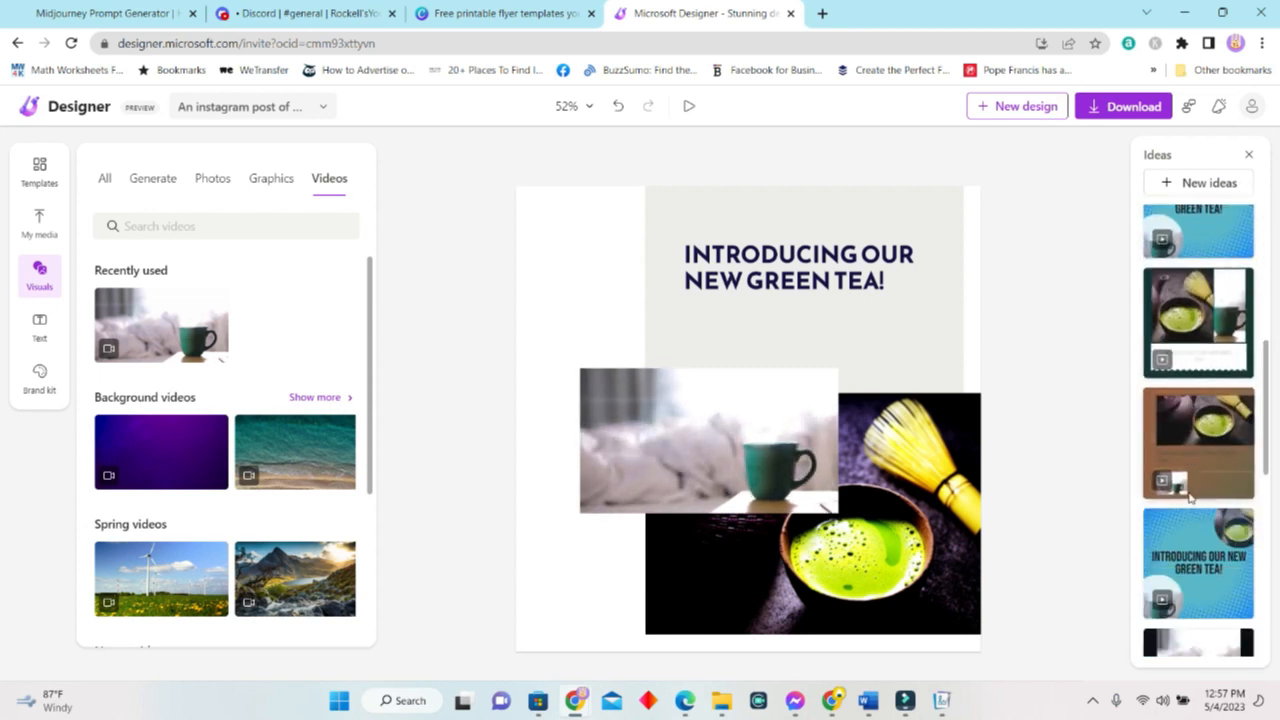
{"action": "left_click", "coordinate": [1200, 318]}
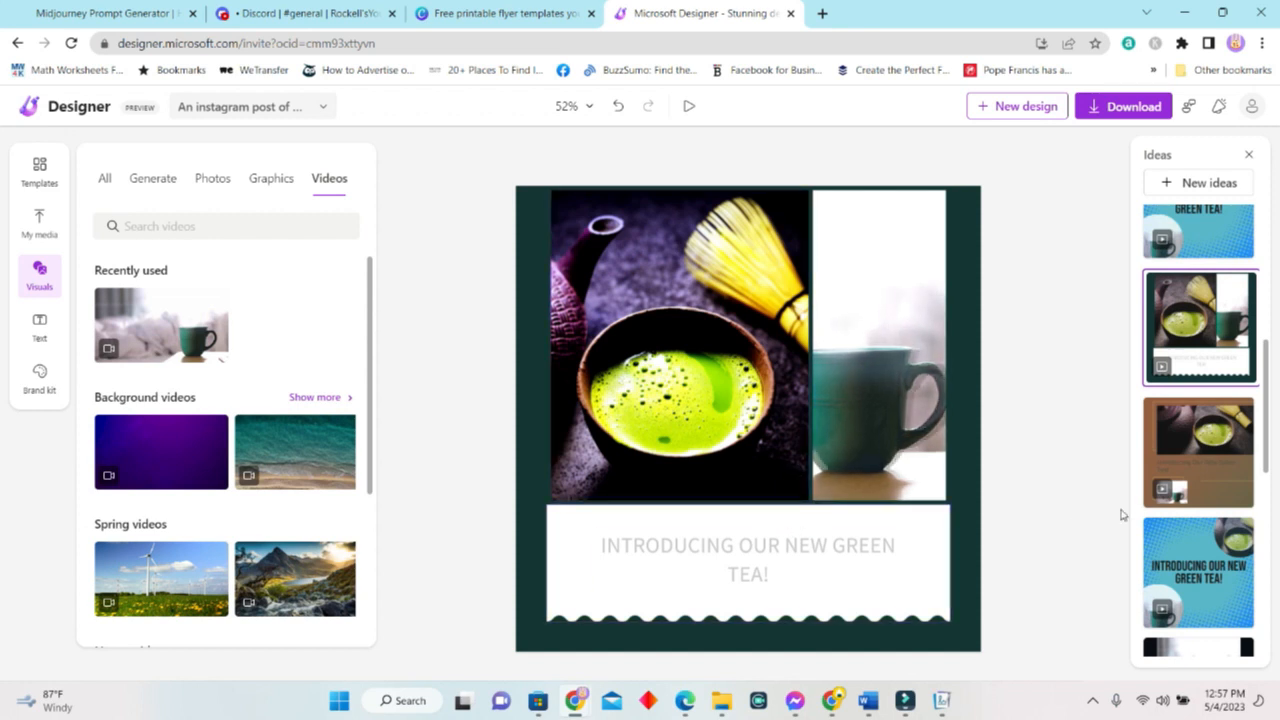
{"action": "mouse_move", "coordinate": [840, 441]}
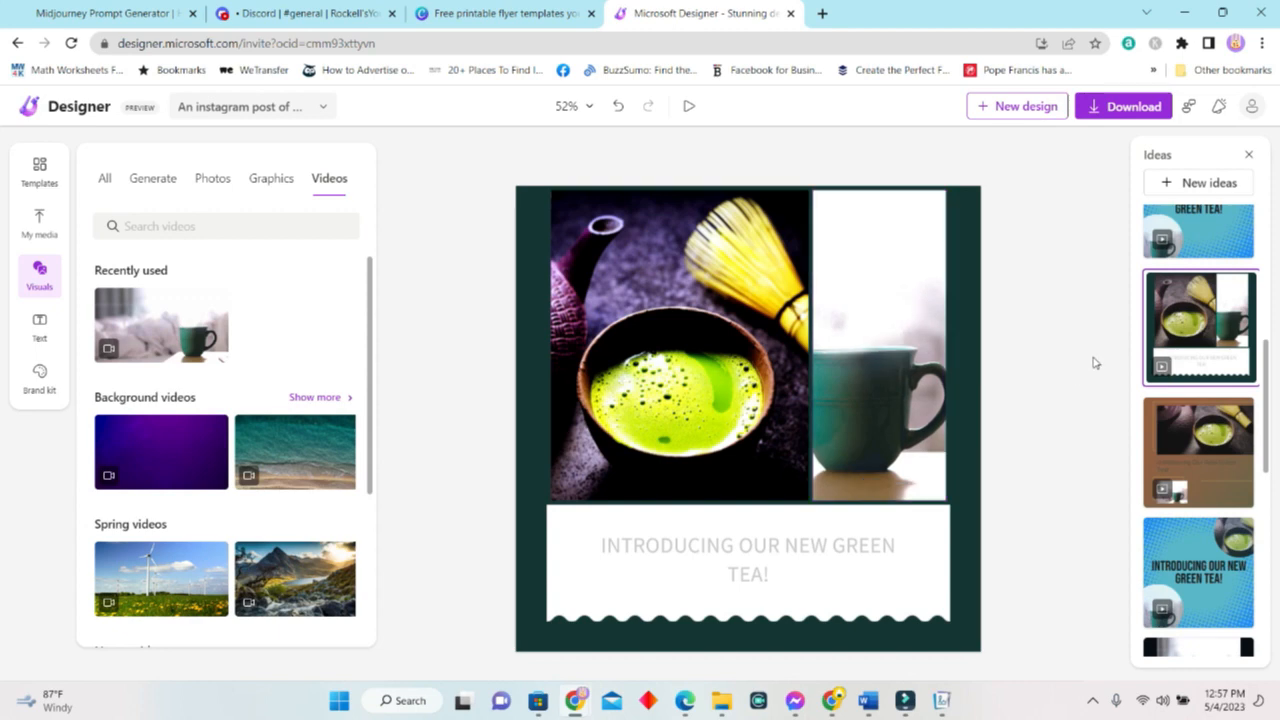
{"action": "scroll", "coordinate": [330, 450], "scroll_direction": "down", "scroll_amount": 3}
{"action": "scroll", "coordinate": [300, 400], "scroll_direction": "up", "scroll_amount": 3}
{"action": "left_click", "coordinate": [224, 228]}
Search videos for 'tea cup', add the tea-and-buns clip, and switch to the white collage layout.
{"action": "type", "text": "tea cup"}
{"action": "key", "text": "Return"}
{"action": "left_click_drag", "start_coordinate": [297, 289], "coordinate": [848, 310]}
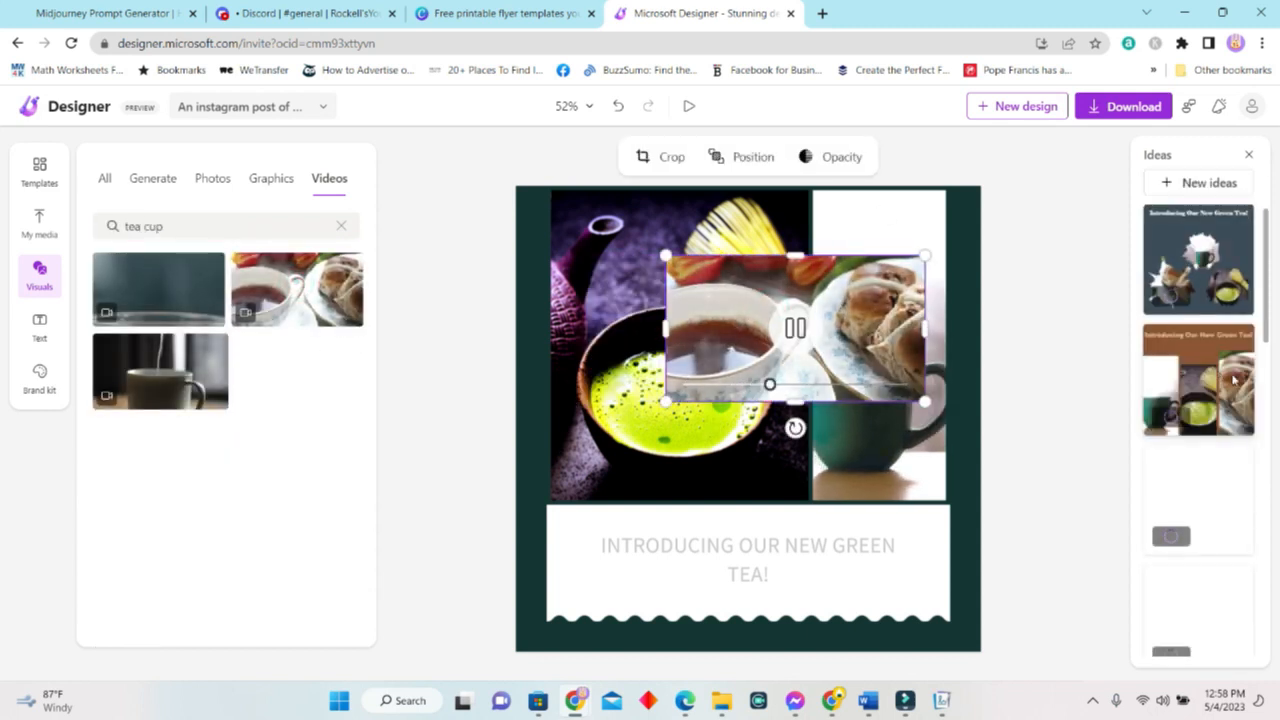
{"action": "left_click", "coordinate": [1218, 407]}
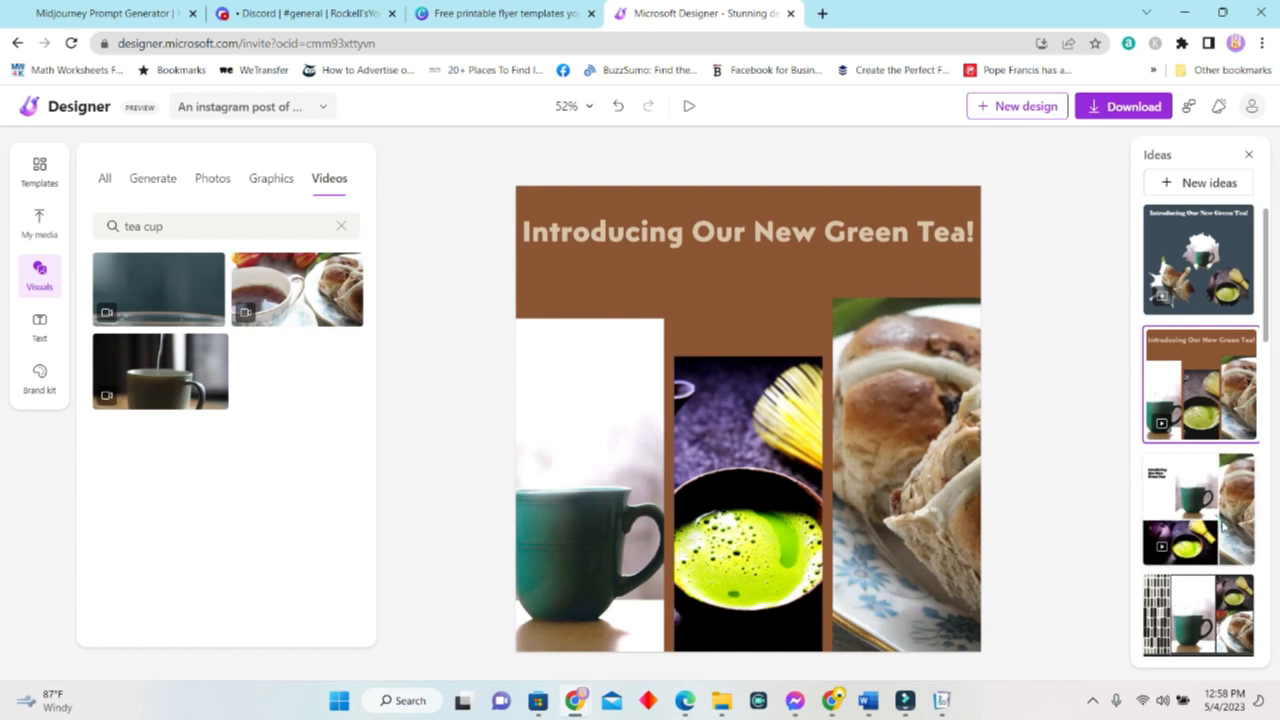
{"action": "left_click", "coordinate": [1213, 553]}
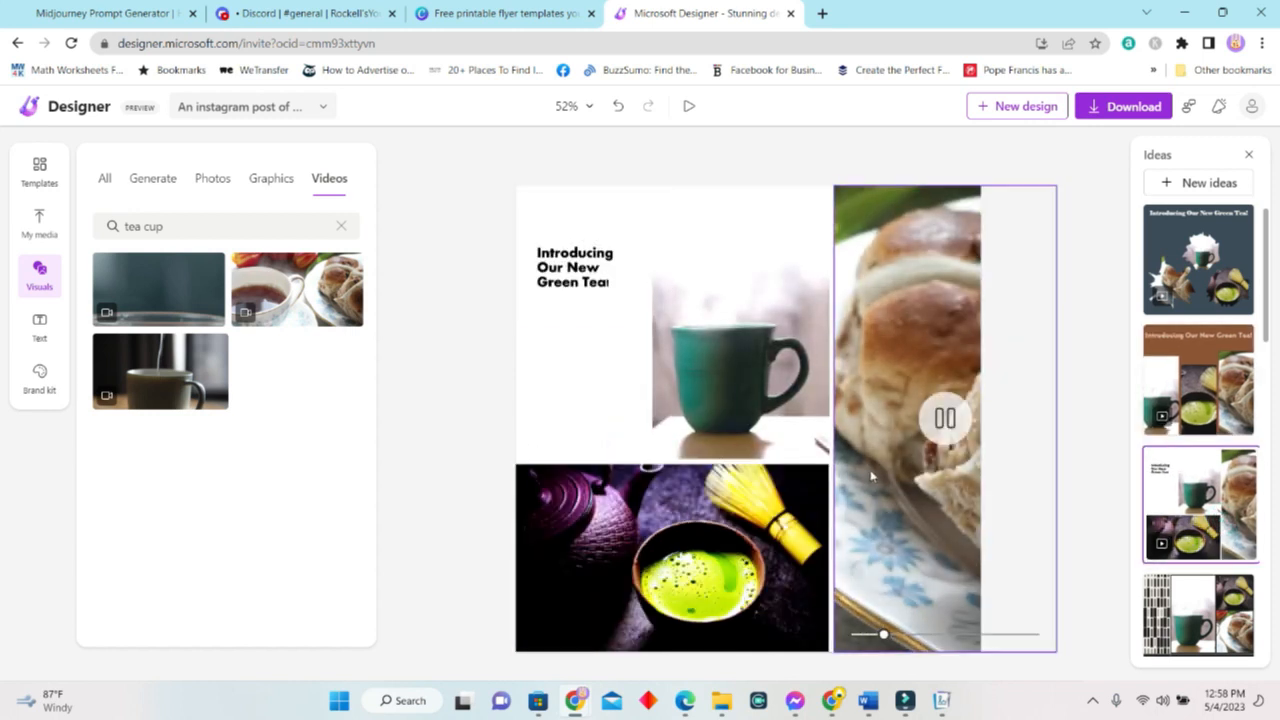
Reframe the bread video and shift the teacup video within their frames.
{"action": "double_click", "coordinate": [947, 466]}
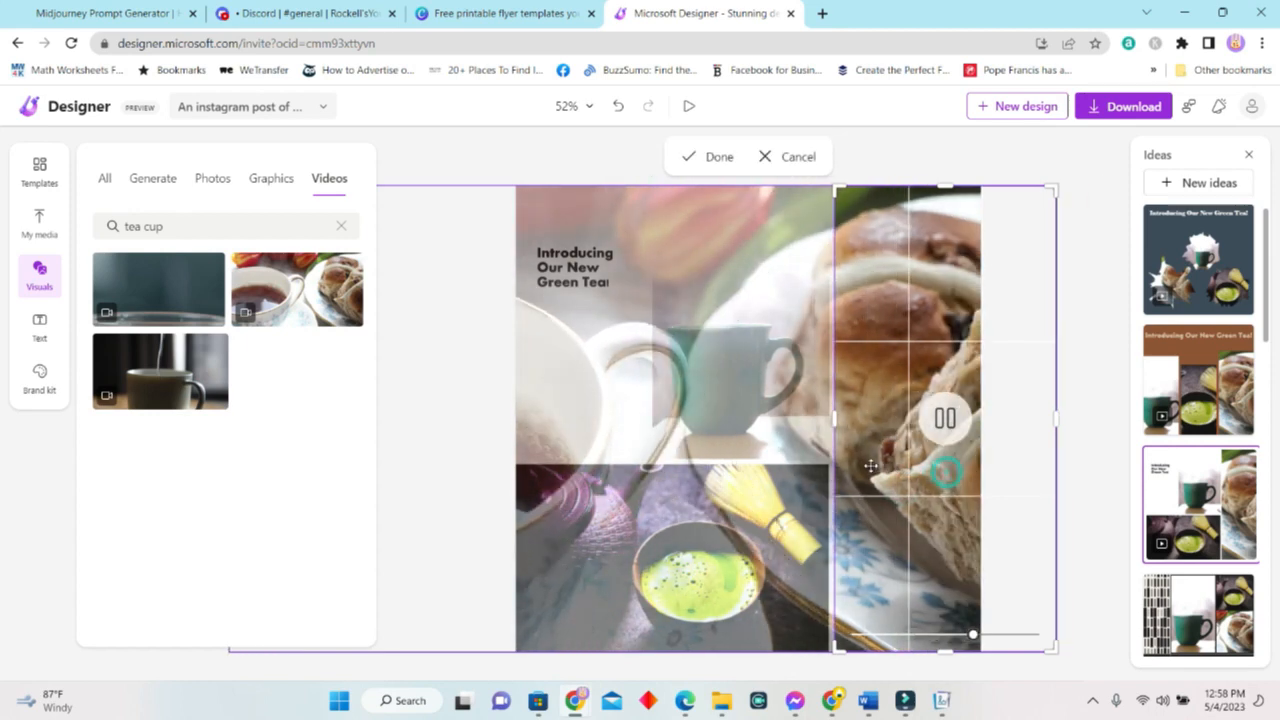
{"action": "left_click", "coordinate": [1111, 262]}
{"action": "double_click", "coordinate": [760, 353]}
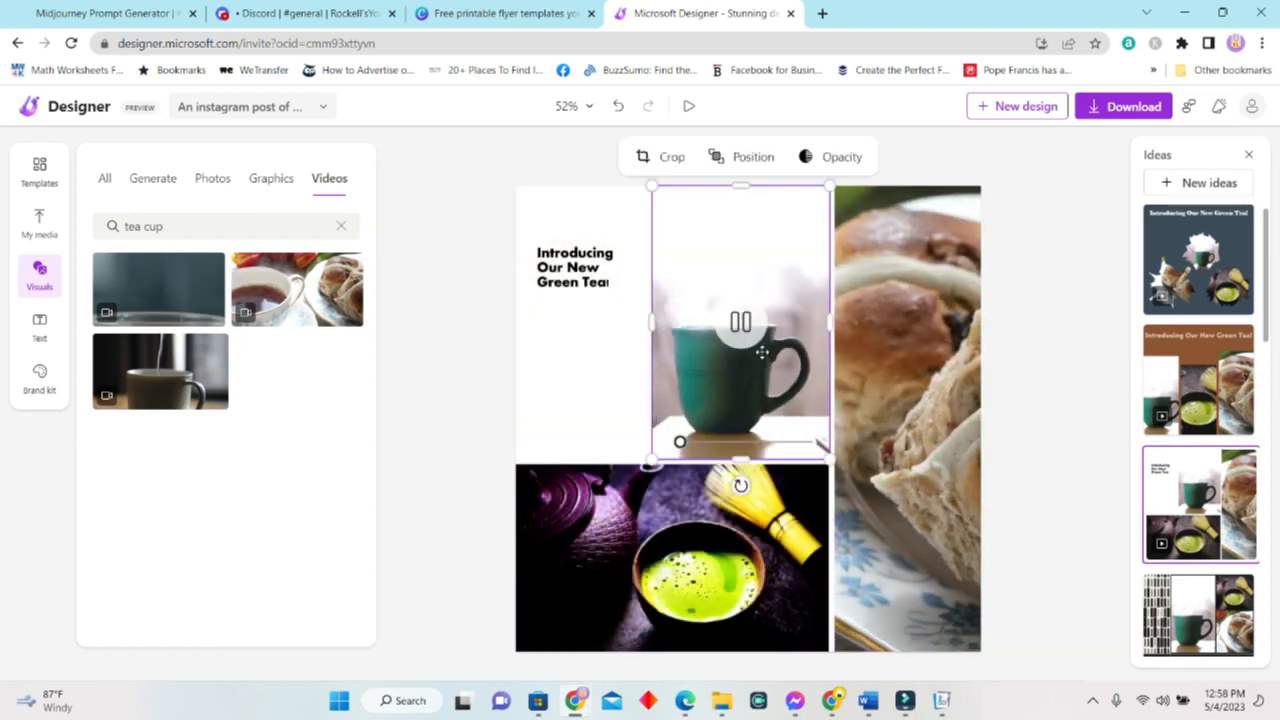
{"action": "left_click_drag", "start_coordinate": [768, 360], "coordinate": [806, 370]}
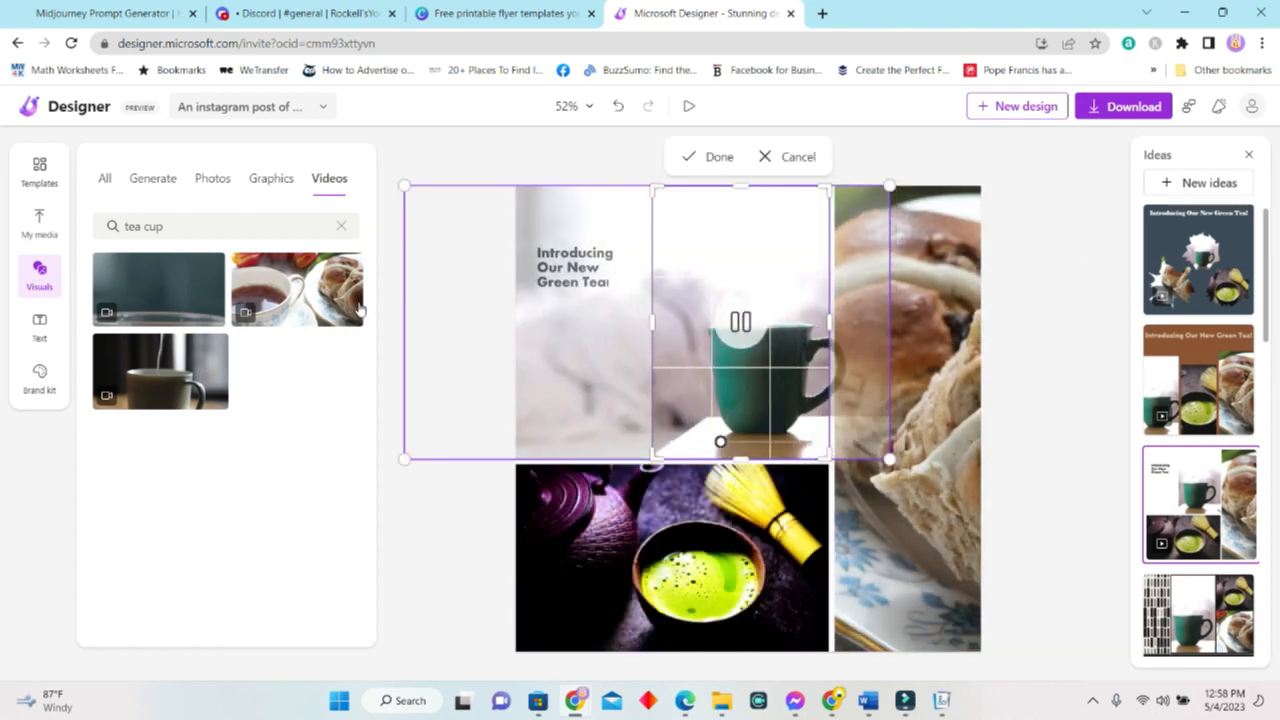
{"action": "left_click", "coordinate": [1062, 328]}
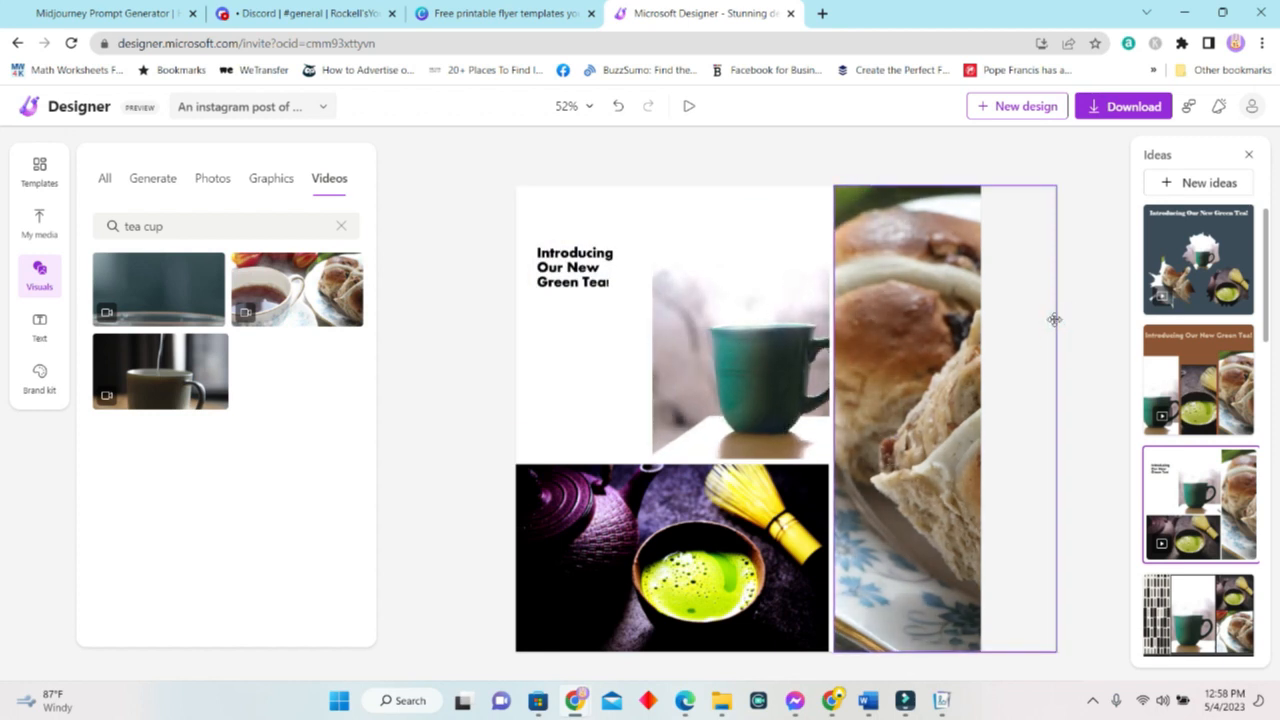
{"action": "scroll", "coordinate": [1247, 500], "scroll_direction": "down", "scroll_amount": 5}
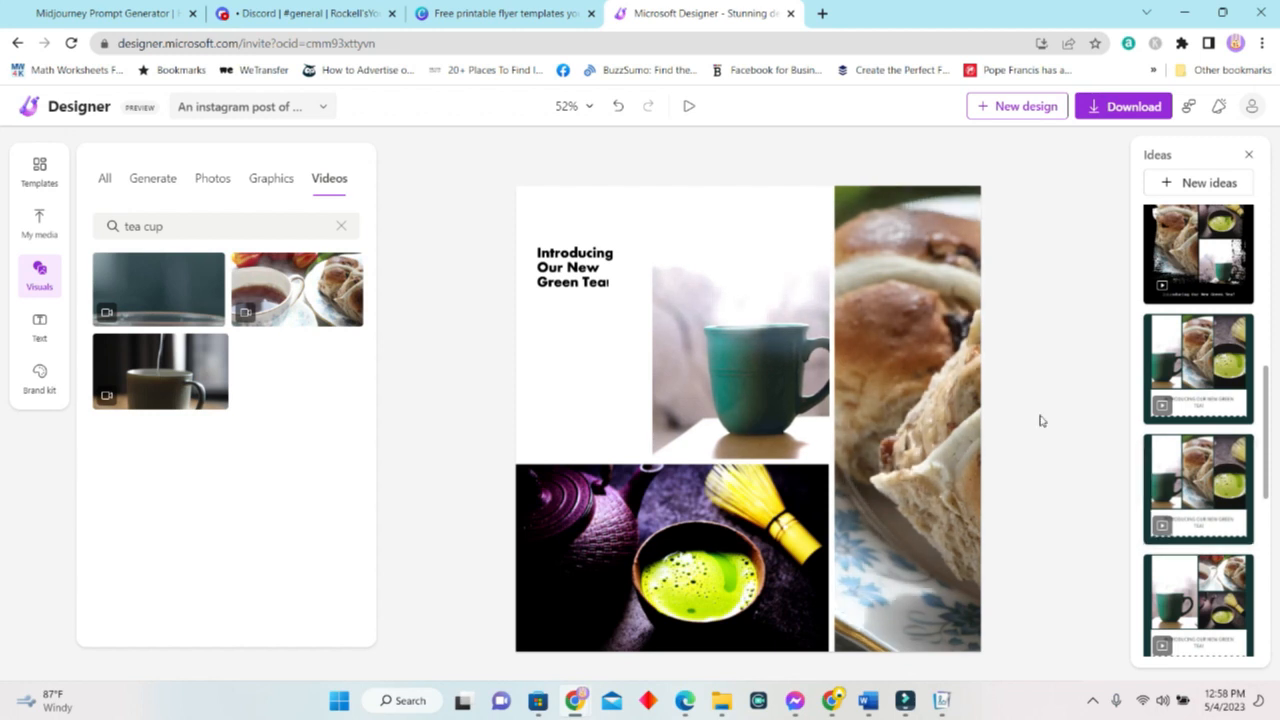
Apply the dark green teacup-on-top layout, select the white caption box, and open the Text panel.
{"action": "left_click", "coordinate": [575, 268]}
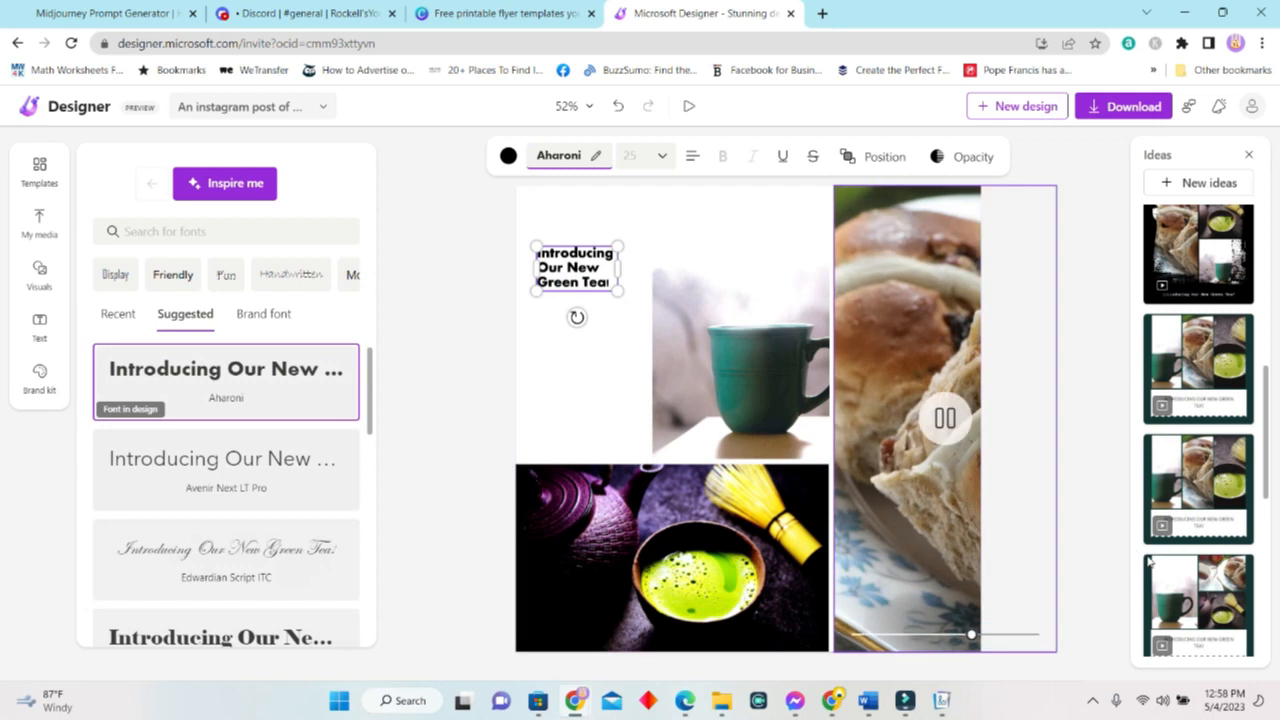
{"action": "scroll", "coordinate": [1195, 560], "scroll_direction": "down", "scroll_amount": 5}
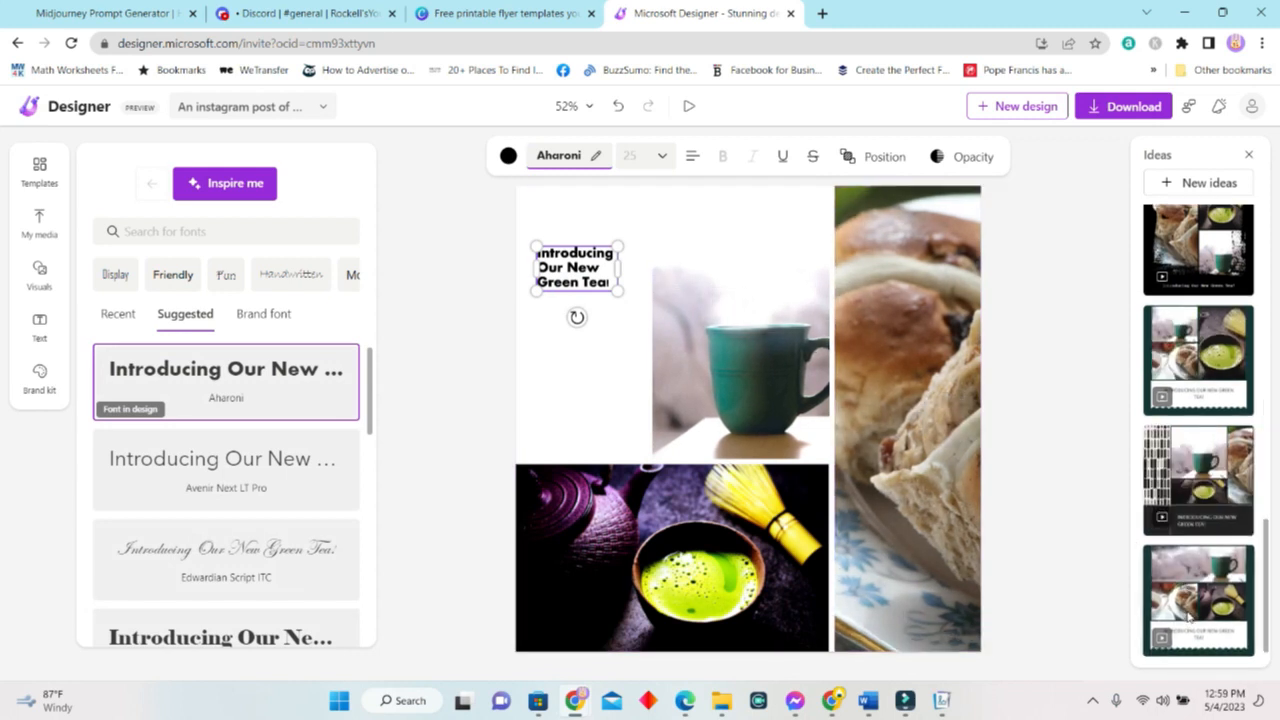
{"action": "left_click", "coordinate": [1187, 598]}
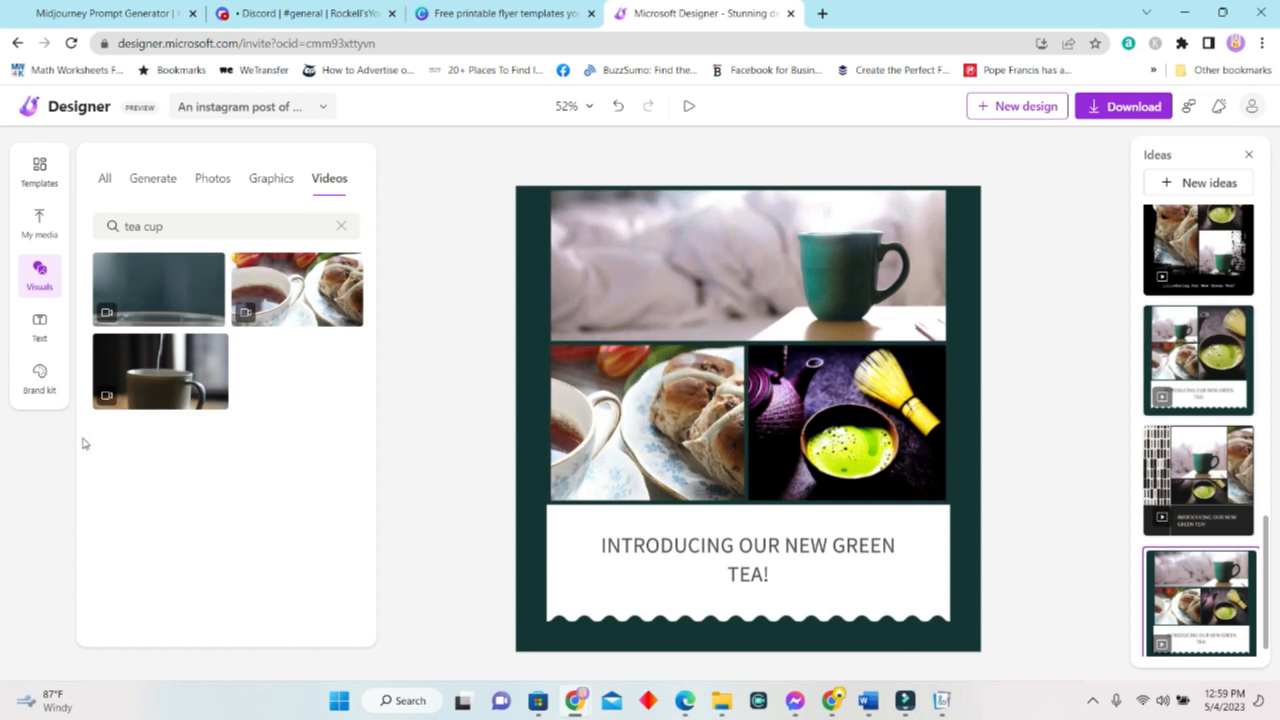
{"action": "left_click", "coordinate": [600, 592]}
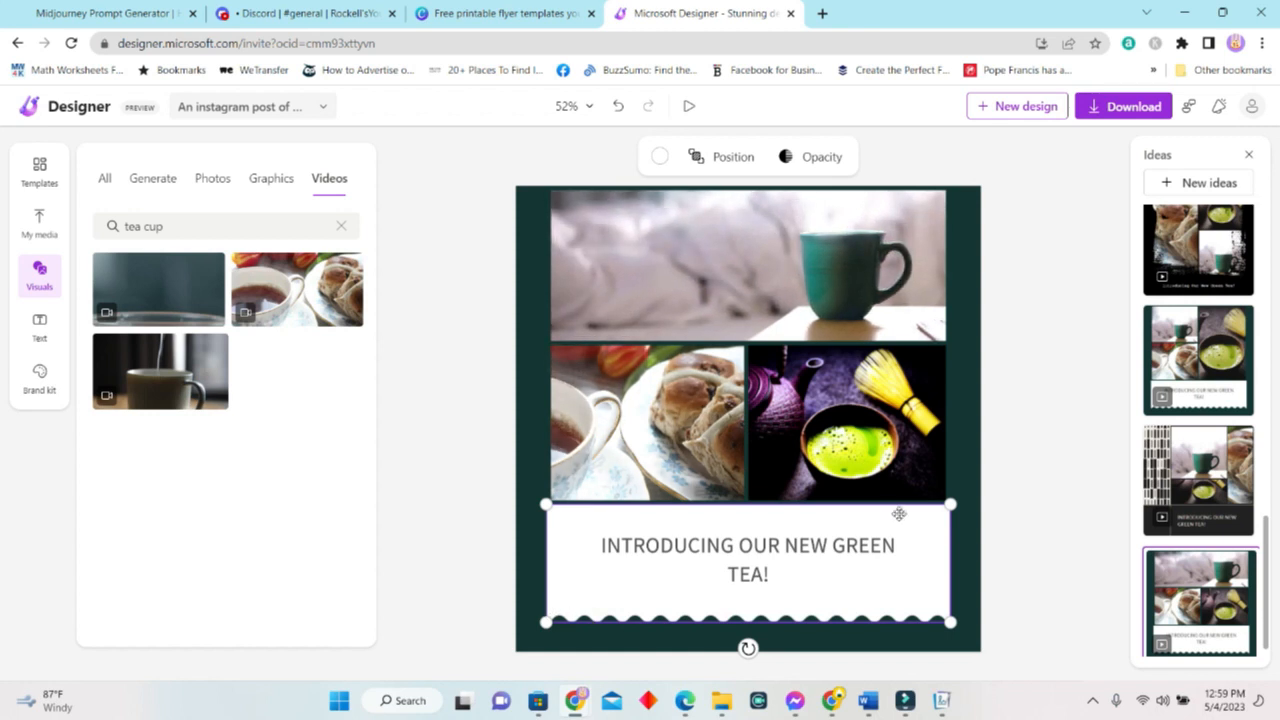
{"action": "left_click", "coordinate": [39, 324]}
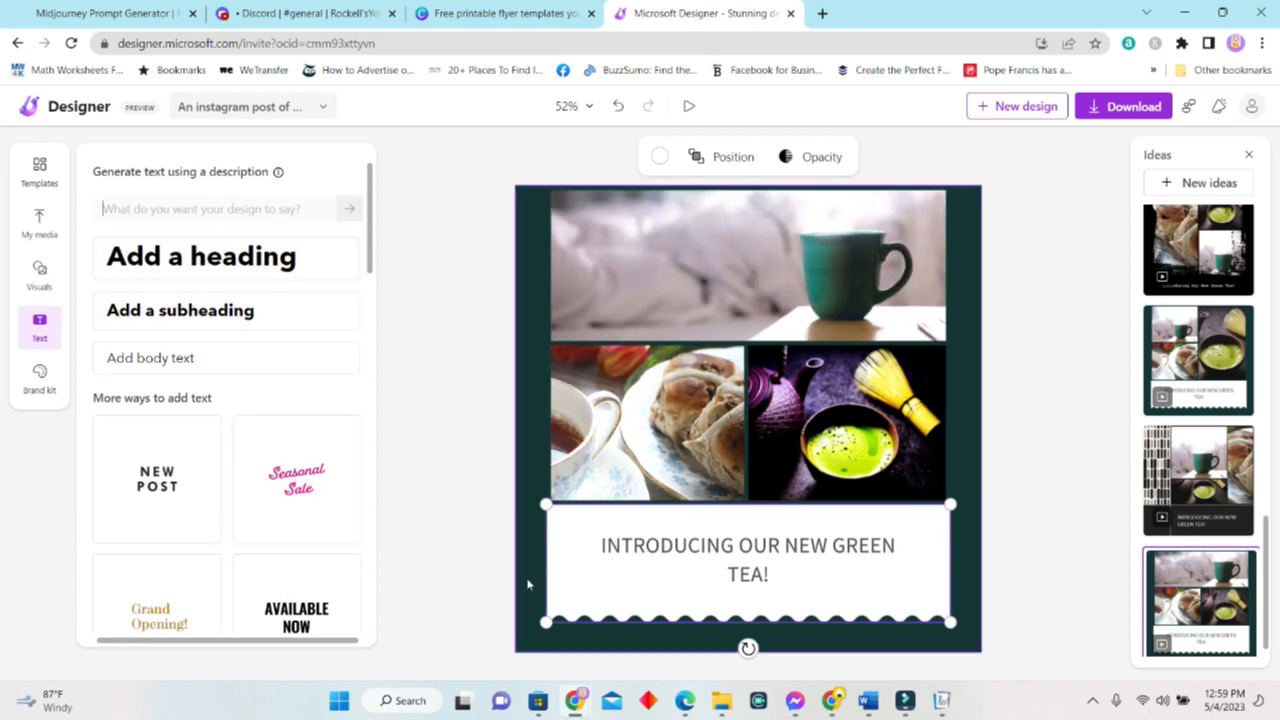
Try Rockwell, SeoulHangang CL, Fira Code and Trykker fonts on the green tea heading.
{"action": "left_click", "coordinate": [606, 547]}
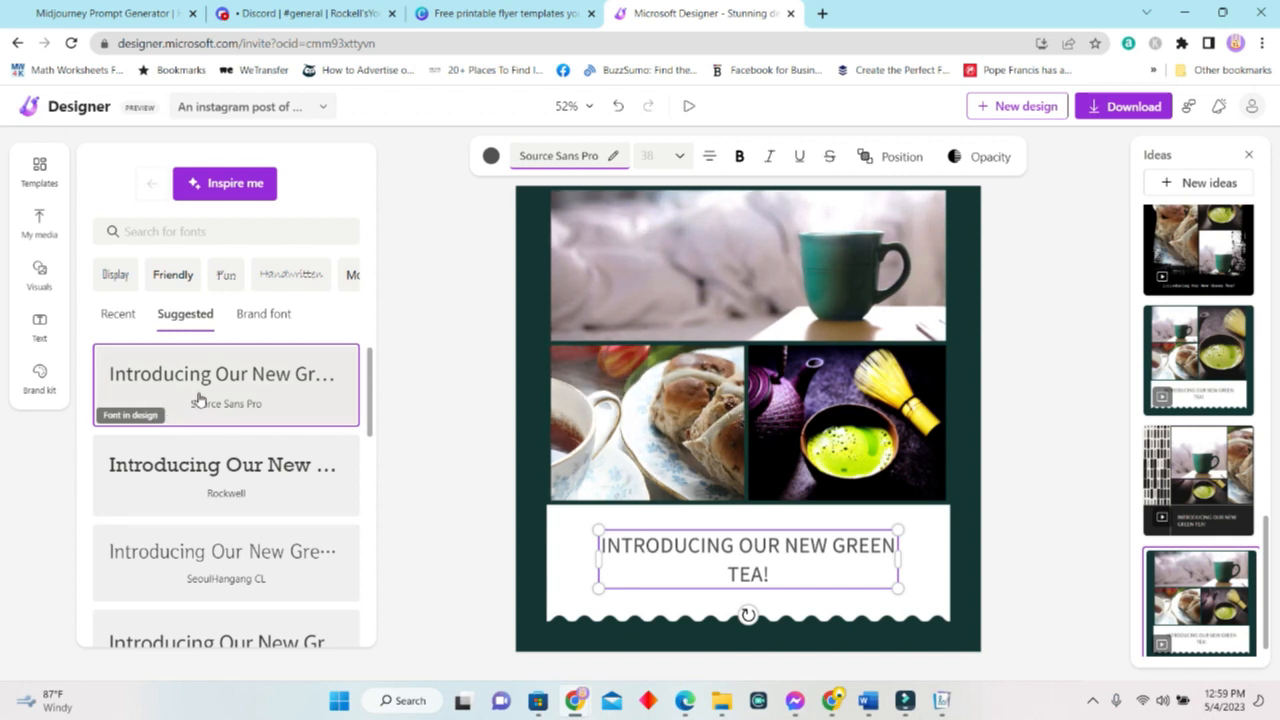
{"action": "left_click", "coordinate": [244, 490]}
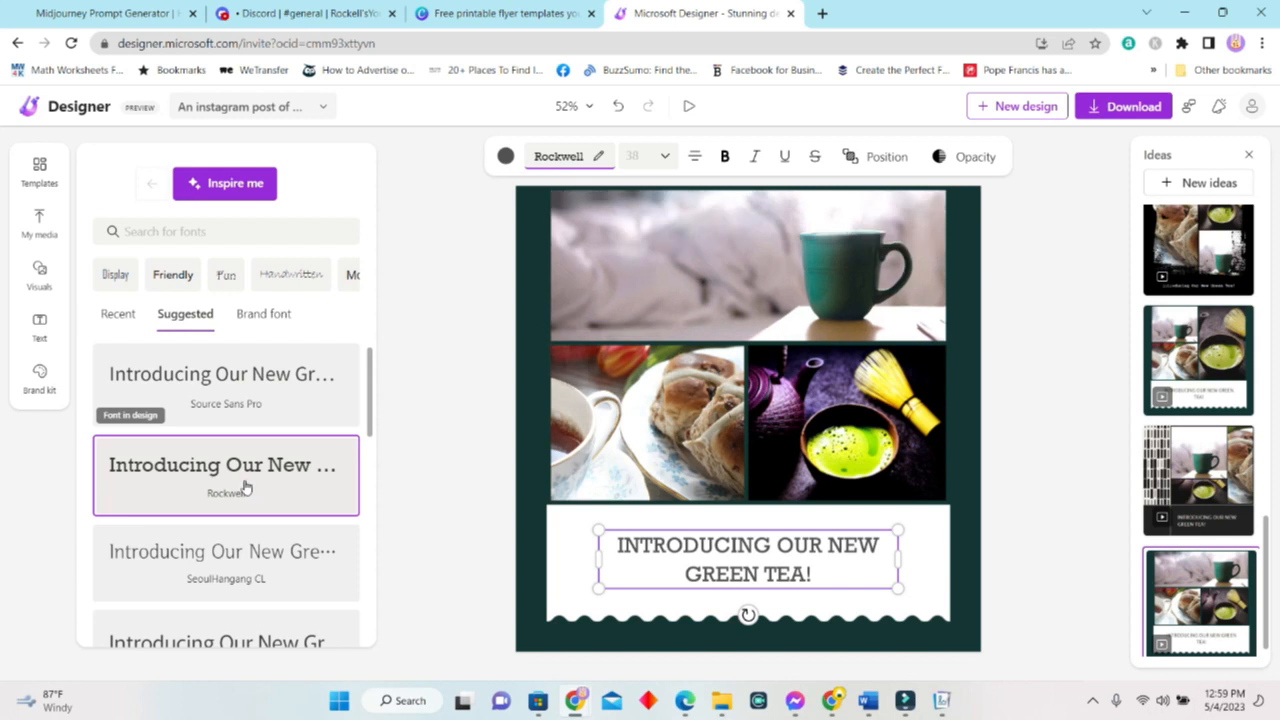
{"action": "left_click", "coordinate": [251, 480]}
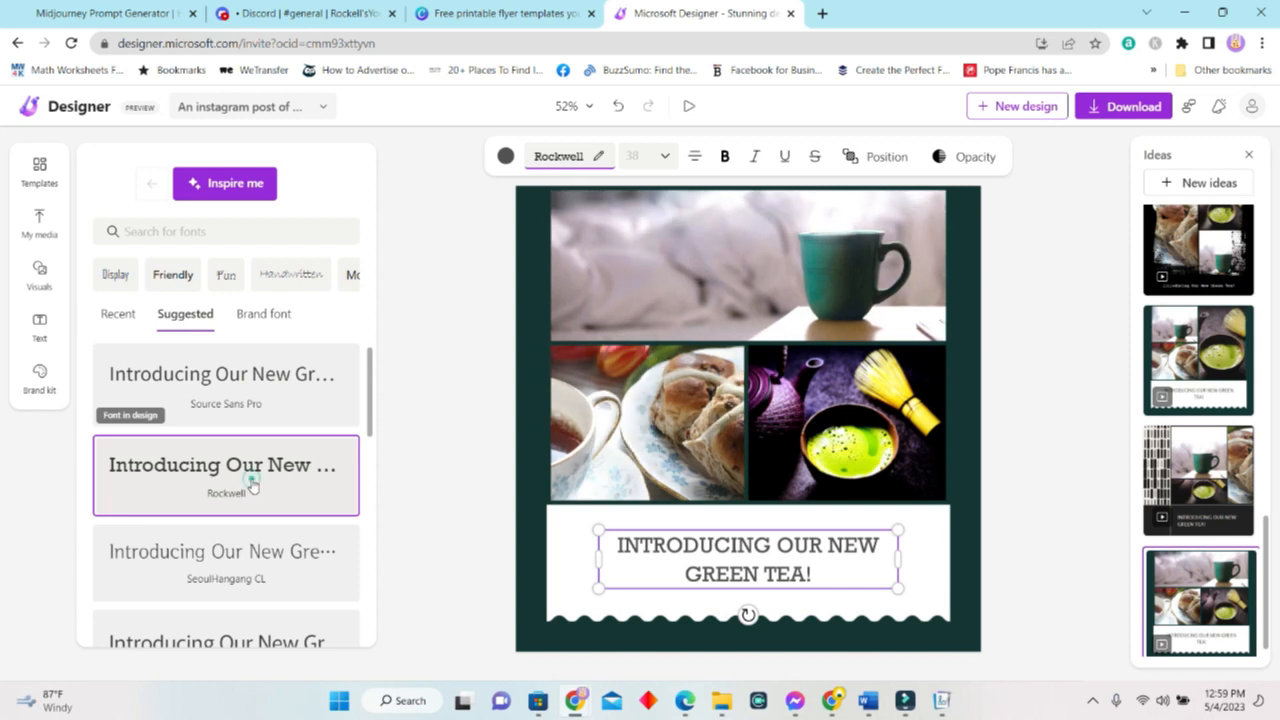
{"action": "left_click", "coordinate": [240, 572]}
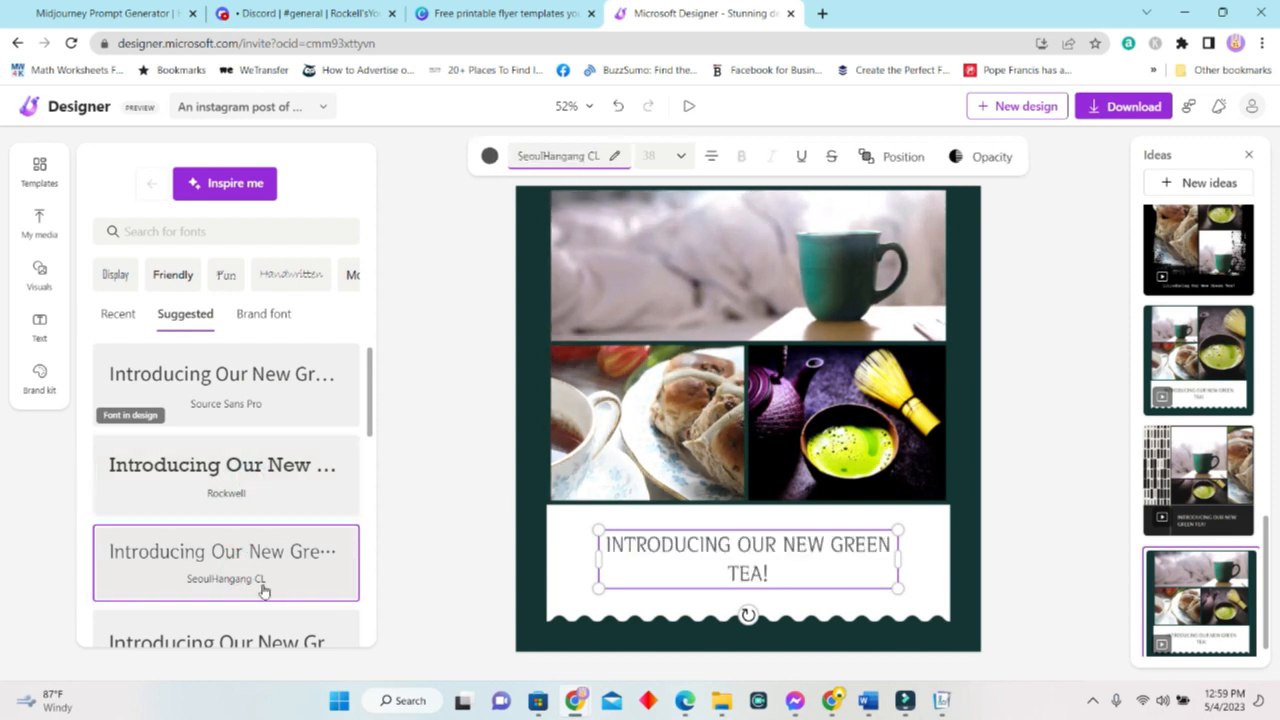
{"action": "scroll", "coordinate": [245, 560], "scroll_direction": "down", "scroll_amount": 3}
{"action": "left_click", "coordinate": [236, 502]}
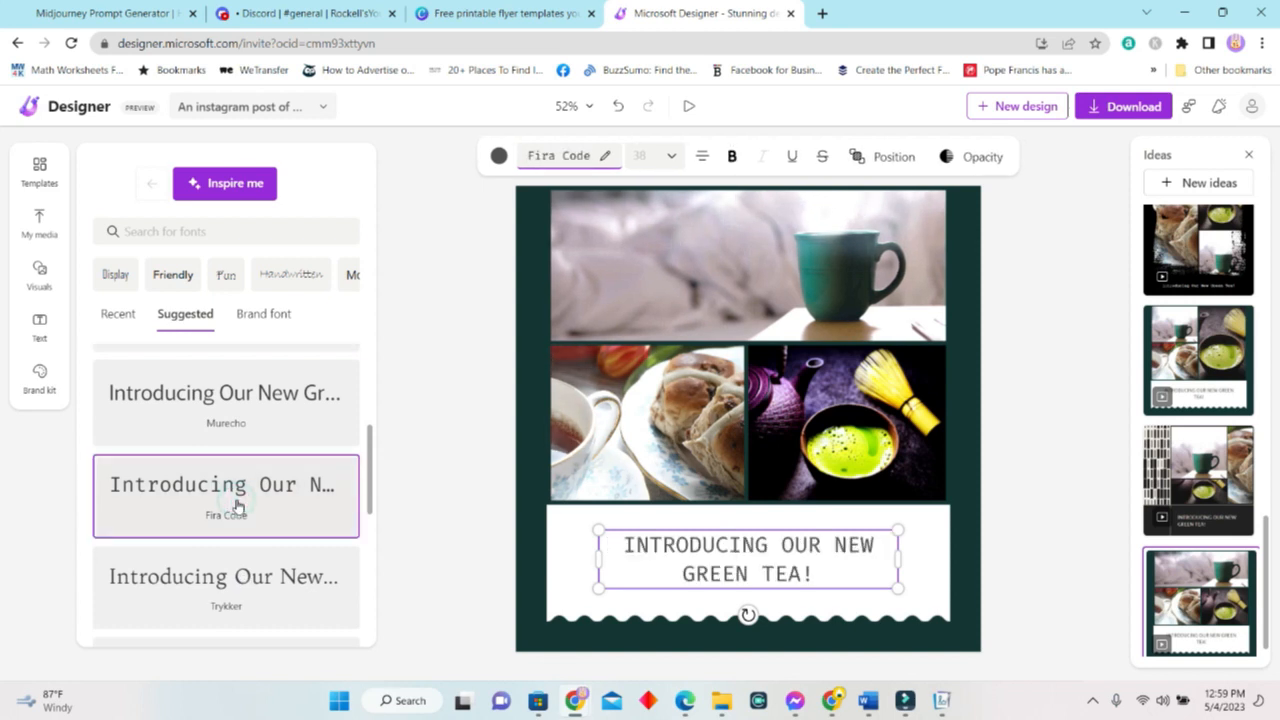
{"action": "left_click", "coordinate": [240, 579]}
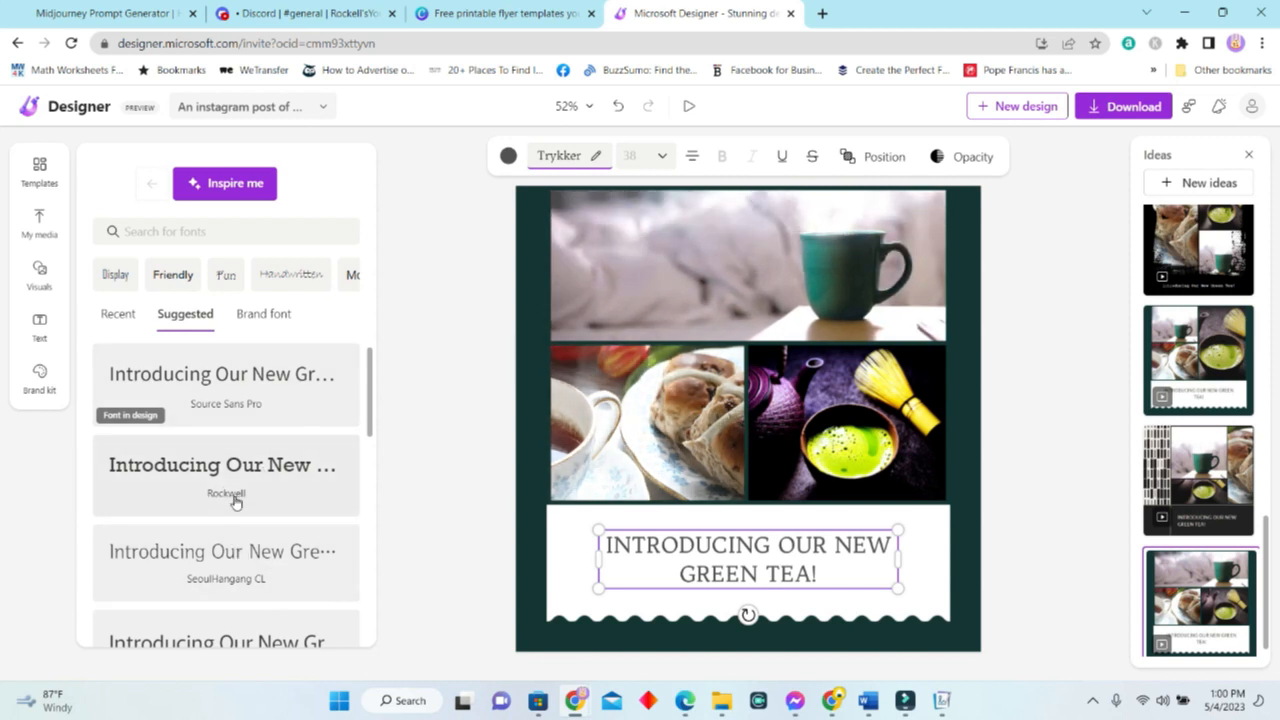
Set the heading font to Freckle Face, then view the brand fonts.
{"action": "scroll", "coordinate": [235, 500], "scroll_direction": "down", "scroll_amount": 5}
{"action": "scroll", "coordinate": [308, 551], "scroll_direction": "down", "scroll_amount": 5}
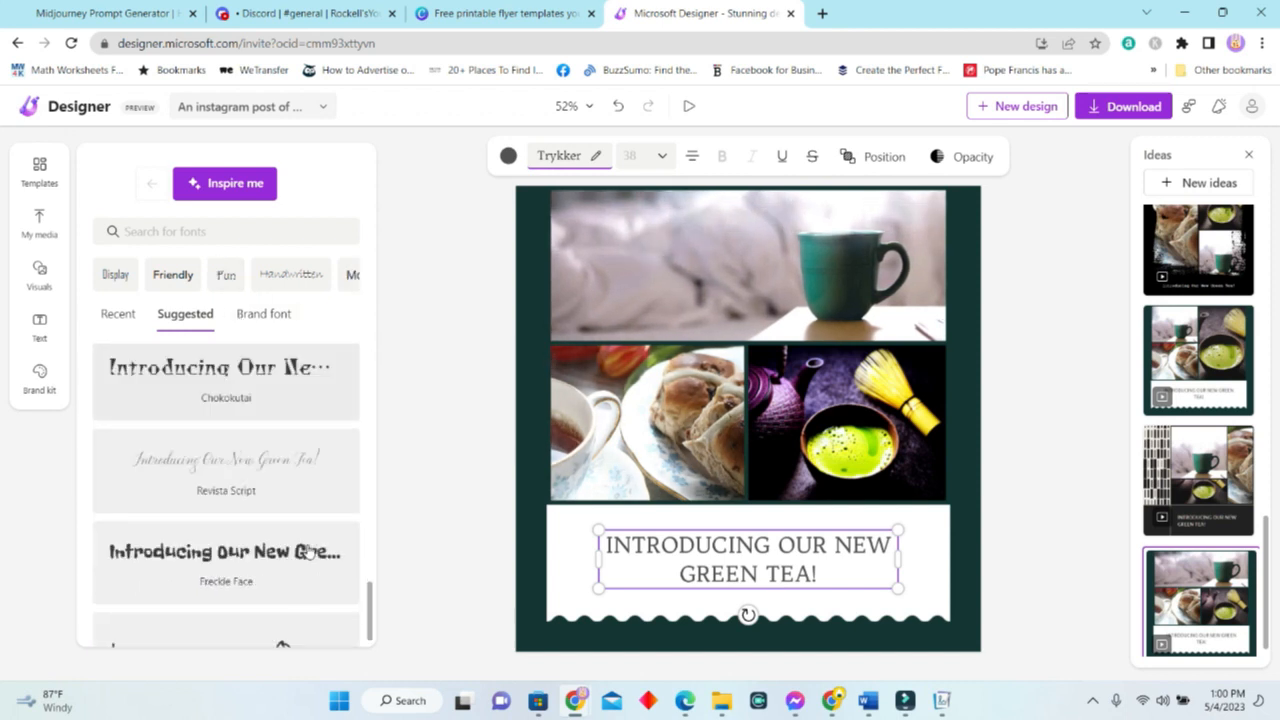
{"action": "scroll", "coordinate": [300, 553], "scroll_direction": "down", "scroll_amount": 3}
{"action": "left_click", "coordinate": [282, 492]}
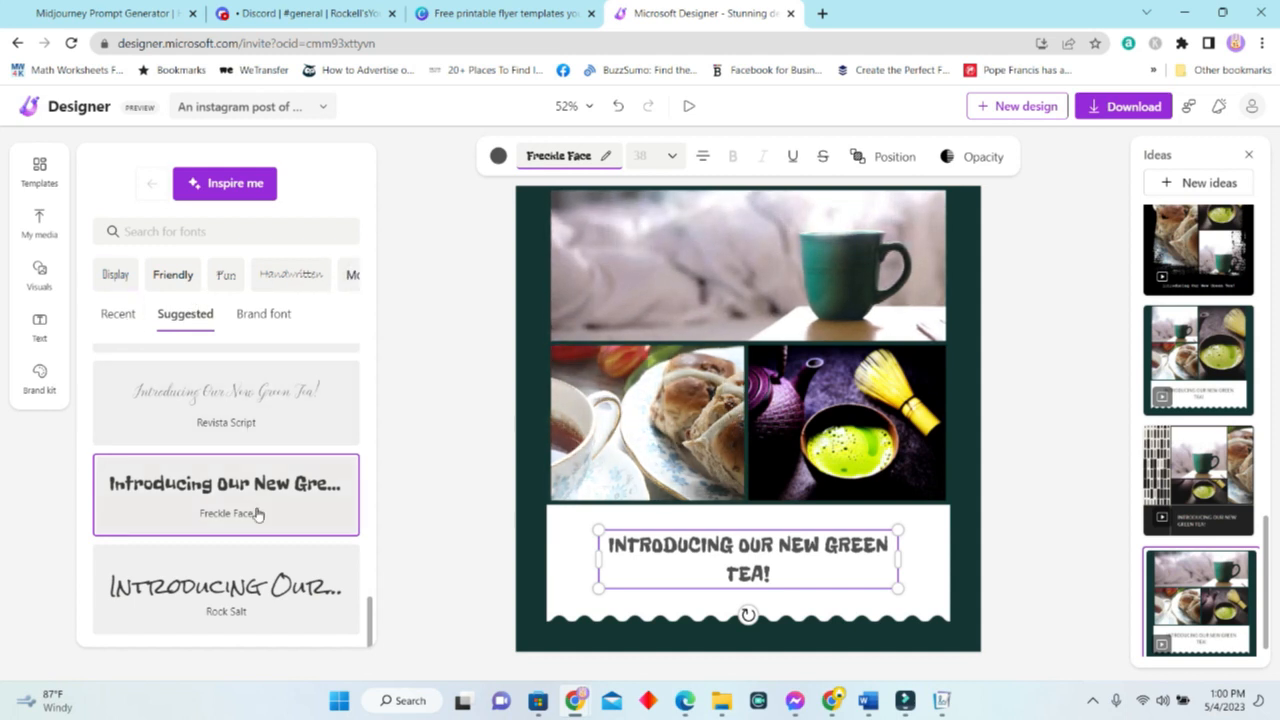
{"action": "scroll", "coordinate": [268, 505], "scroll_direction": "up", "scroll_amount": 5}
{"action": "left_click", "coordinate": [265, 318]}
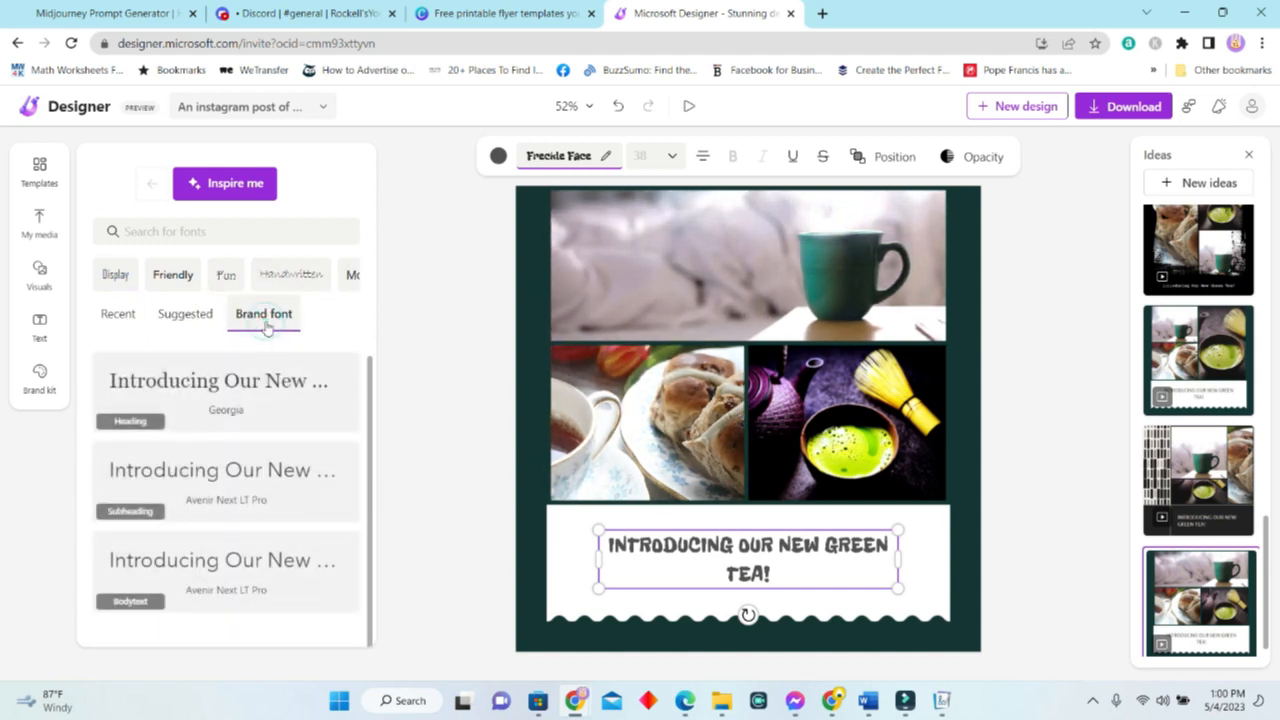
Use Inspire me to change the heading font to Amita, then show the brand kit gallery.
{"action": "left_click", "coordinate": [358, 276]}
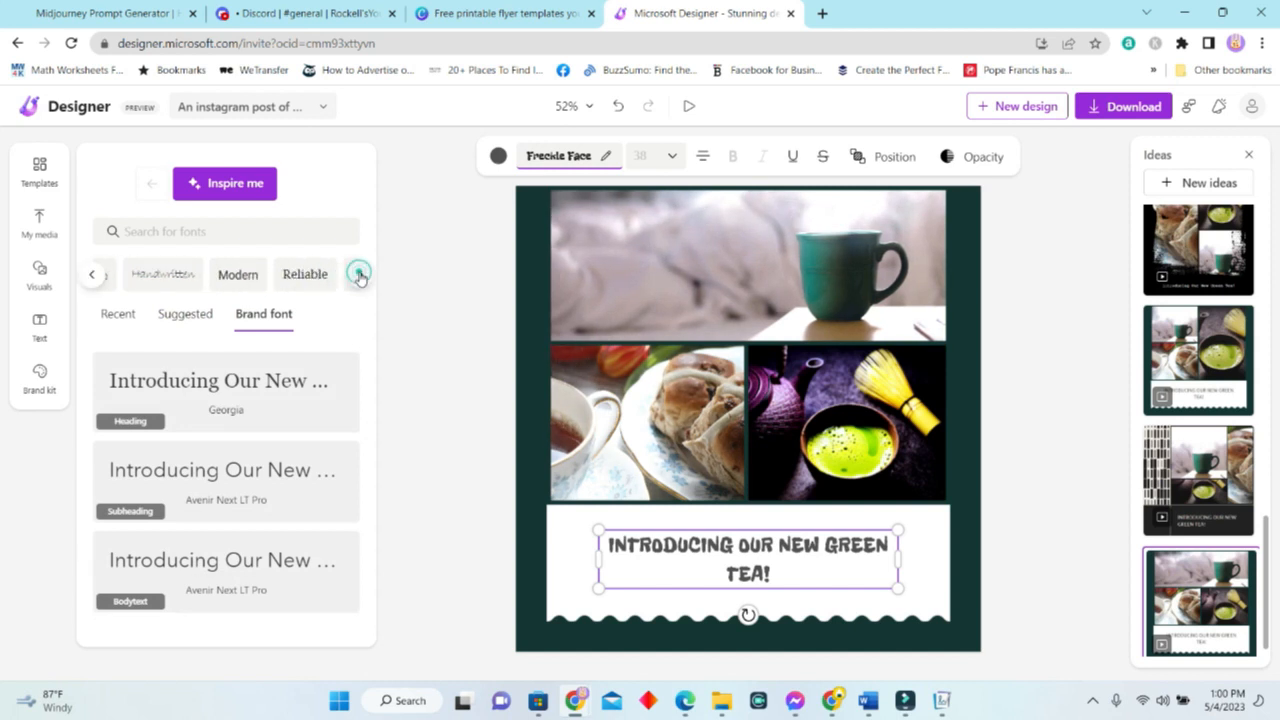
{"action": "left_click", "coordinate": [358, 276]}
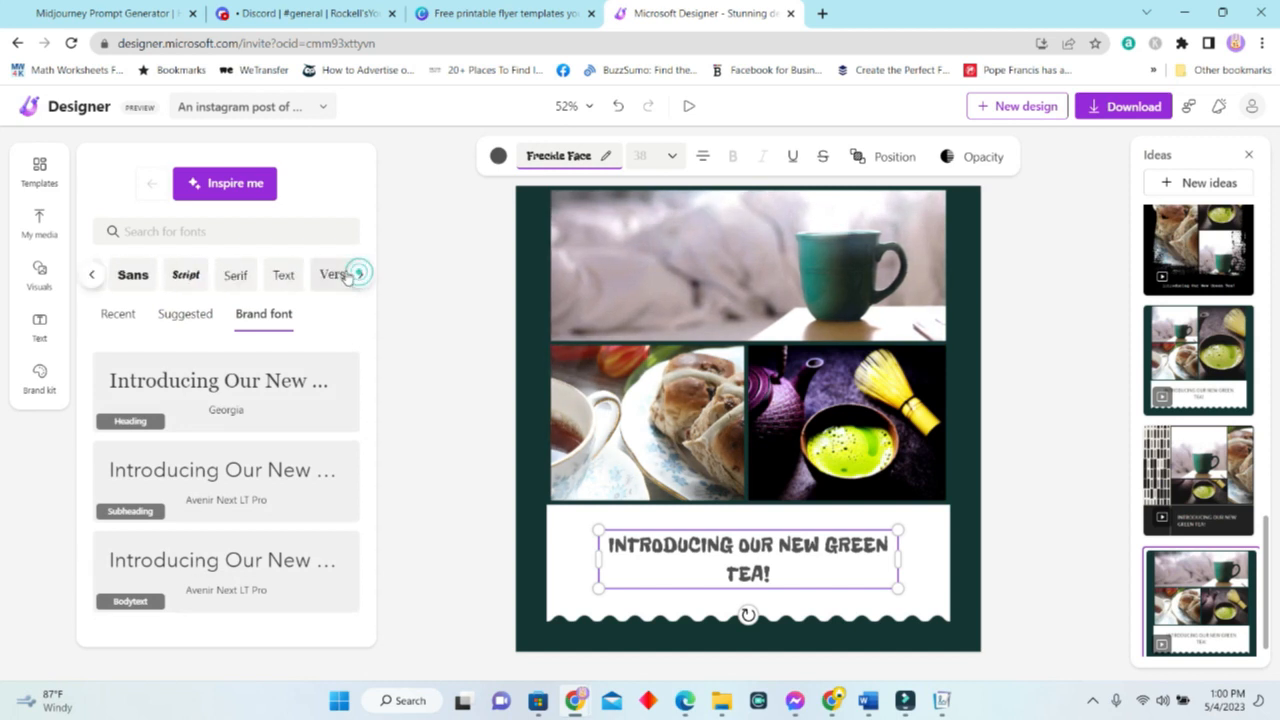
{"action": "left_click", "coordinate": [239, 189]}
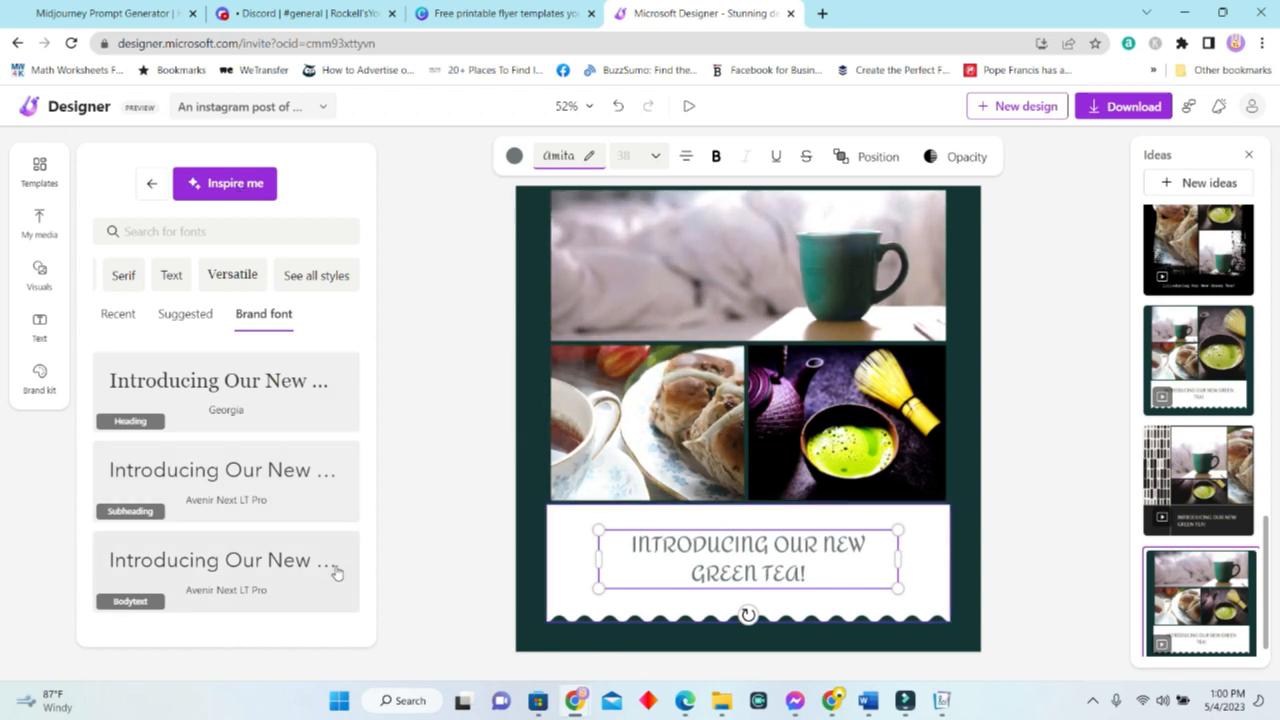
{"action": "left_click", "coordinate": [184, 313]}
{"action": "left_click", "coordinate": [42, 383]}
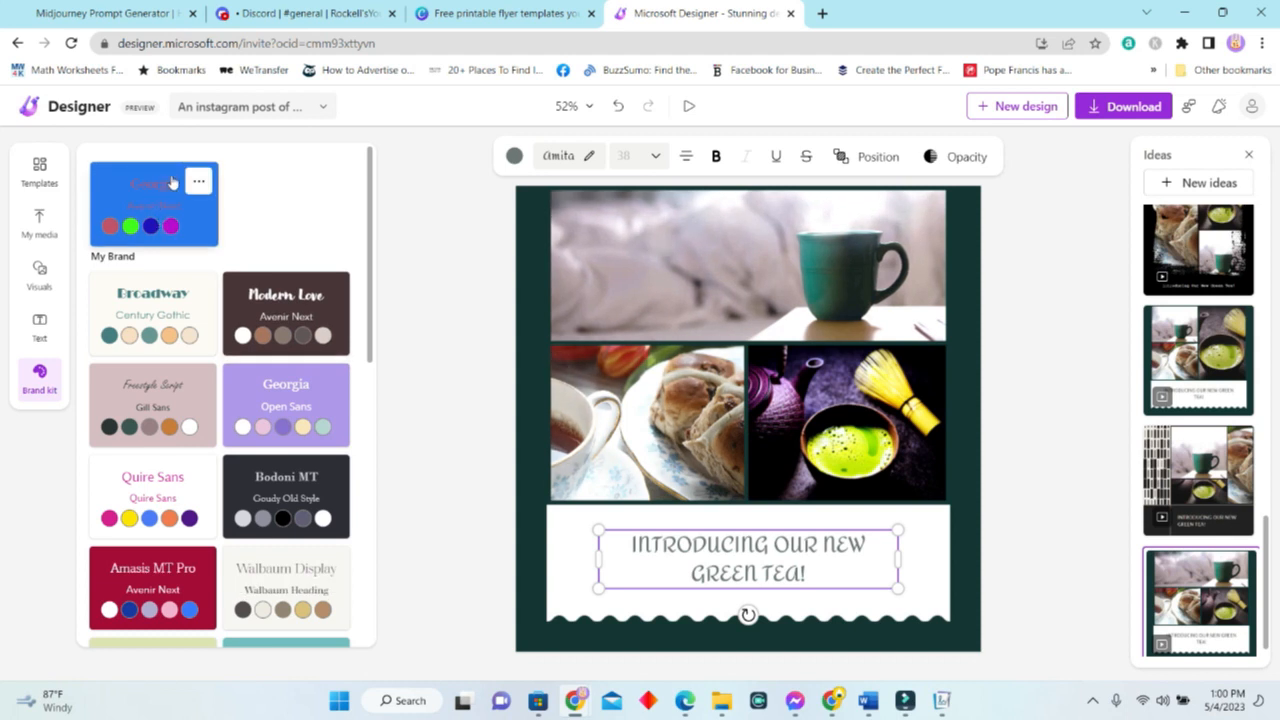
Try My Brand and Modern Love styles, settling on the beige Georgia style.
{"action": "left_click", "coordinate": [150, 210]}
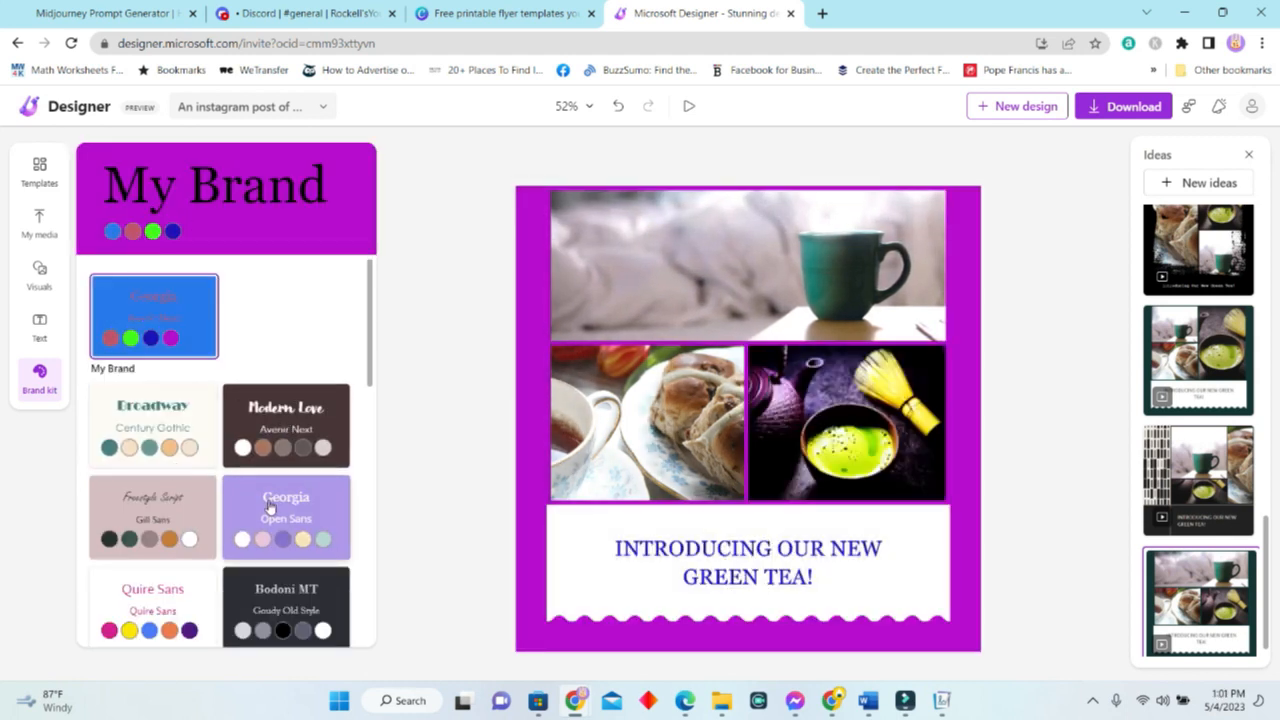
{"action": "scroll", "coordinate": [280, 500], "scroll_direction": "down", "scroll_amount": 2}
{"action": "scroll", "coordinate": [285, 490], "scroll_direction": "down", "scroll_amount": 6}
{"action": "scroll", "coordinate": [193, 400], "scroll_direction": "up", "scroll_amount": 8}
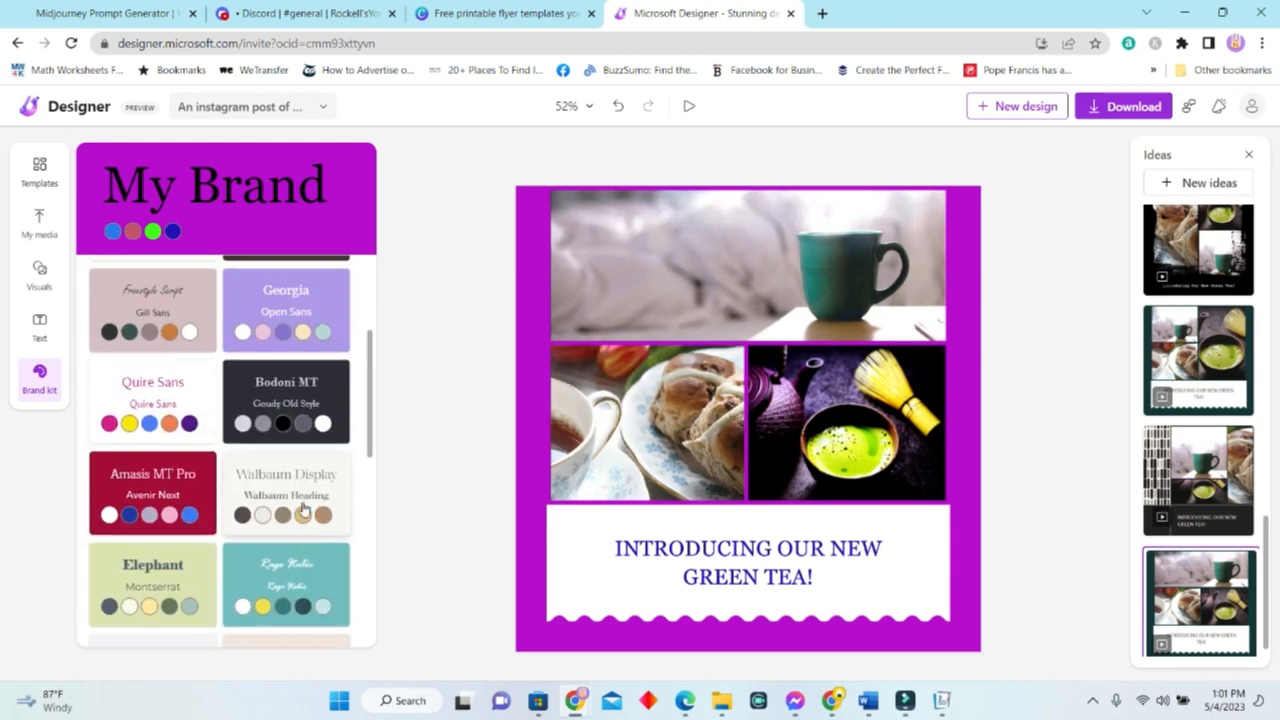
{"action": "left_click", "coordinate": [298, 435]}
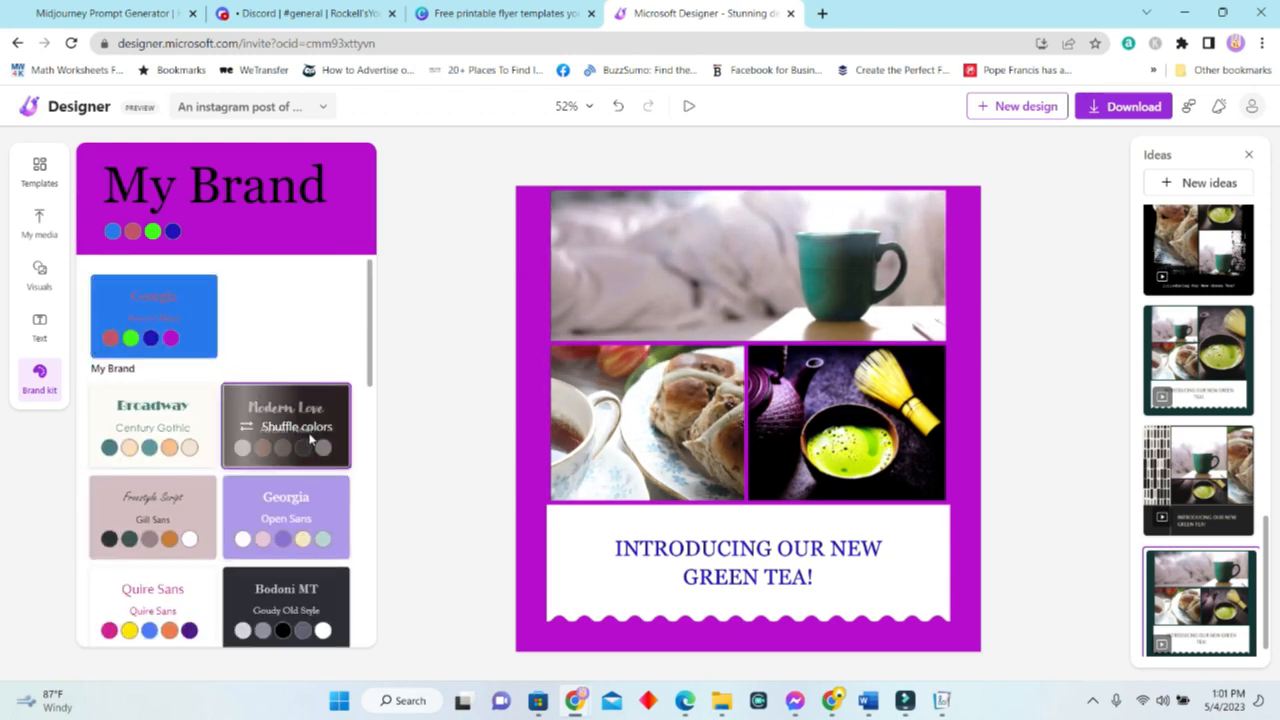
{"action": "left_click", "coordinate": [296, 436]}
{"action": "left_click", "coordinate": [285, 490]}
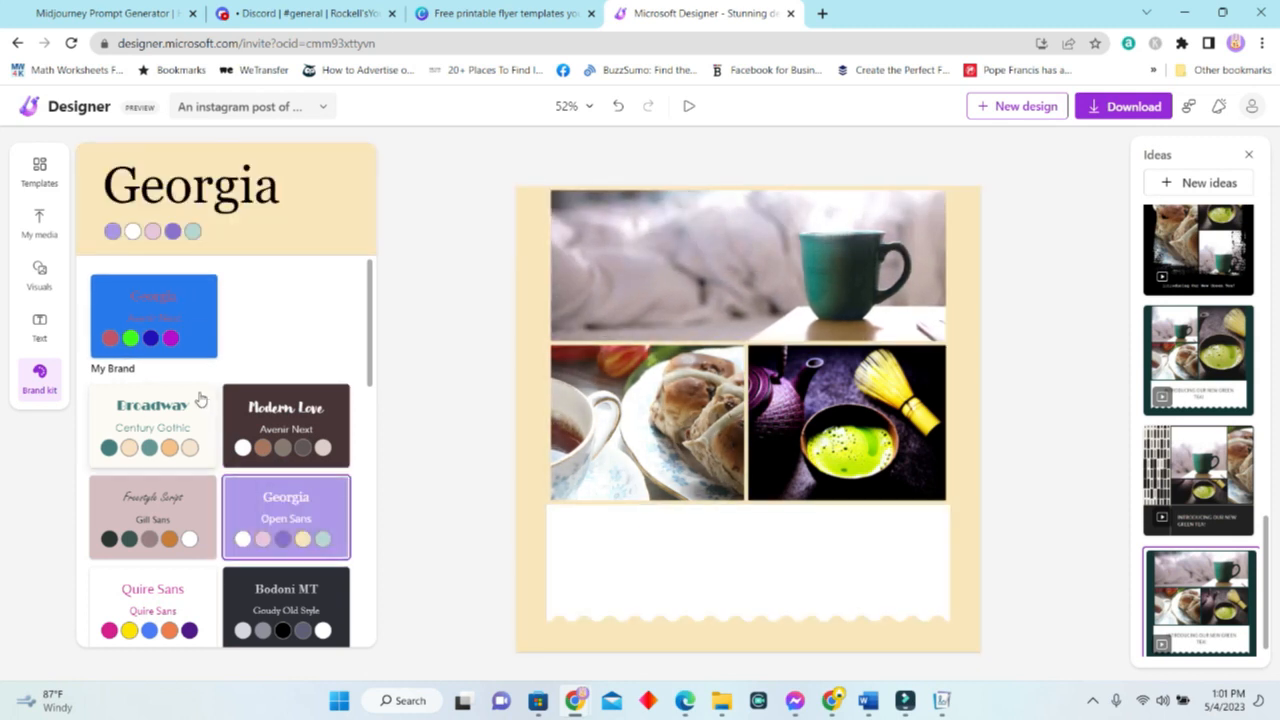
Permanently delete the old My Brand kit.
{"action": "left_click", "coordinate": [198, 294]}
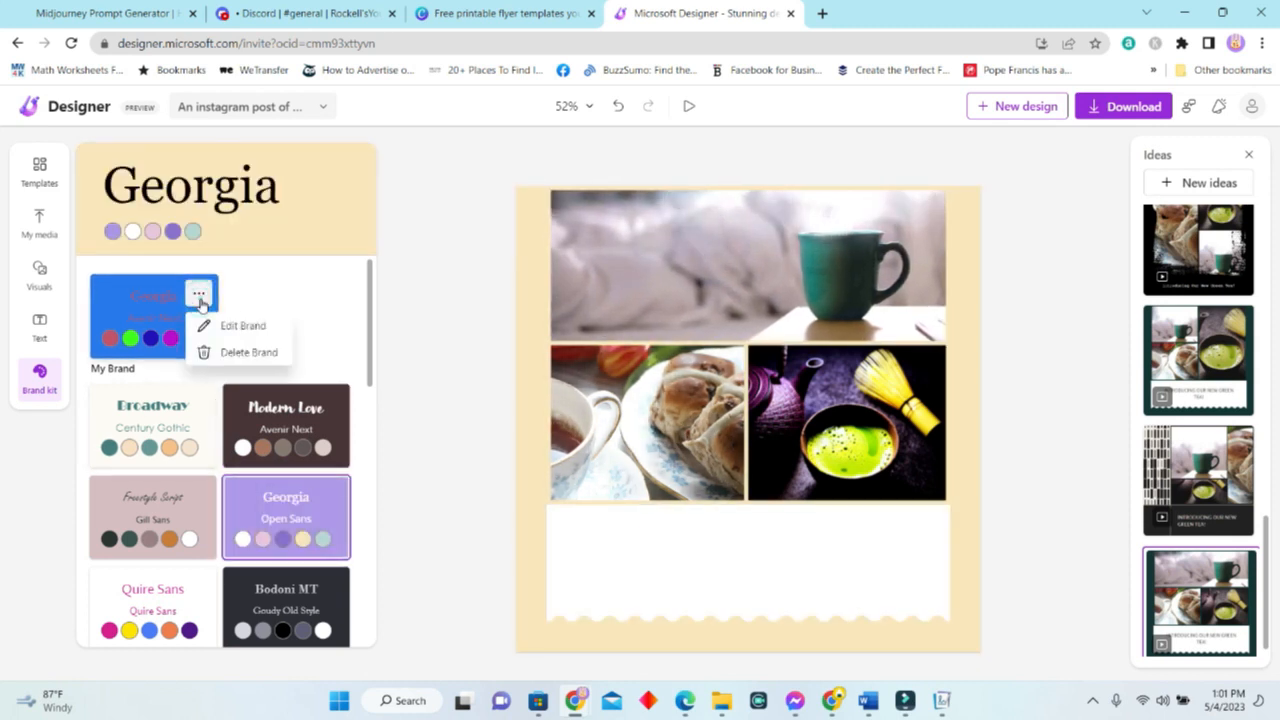
{"action": "left_click", "coordinate": [236, 352]}
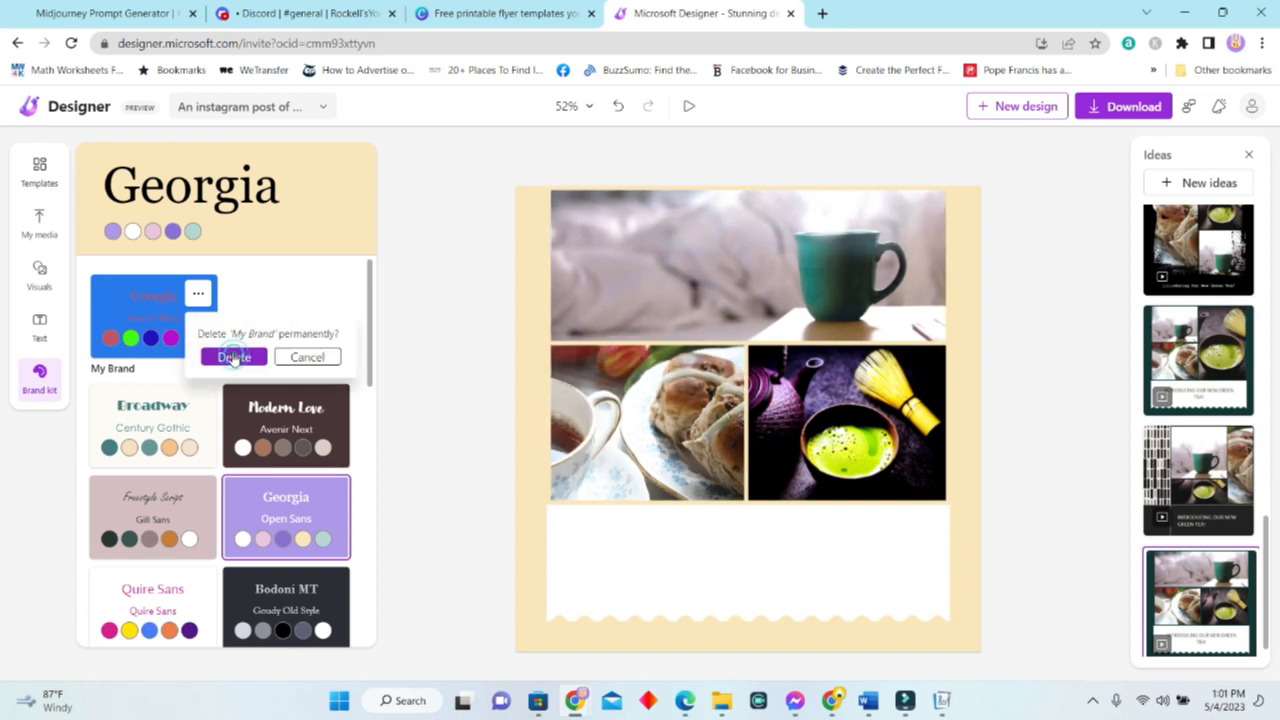
{"action": "left_click", "coordinate": [234, 358]}
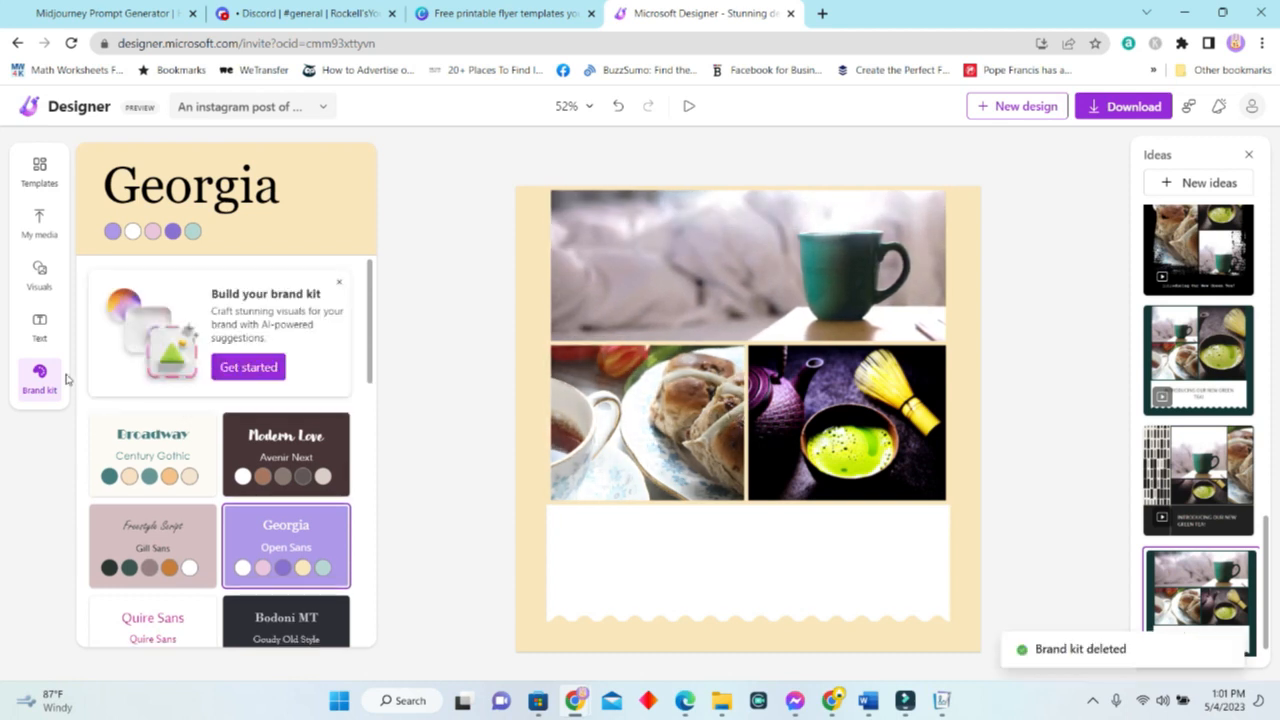
Start a new brand kit named 'Tea Time' and generate colours for 'tea business'.
{"action": "left_click", "coordinate": [251, 370]}
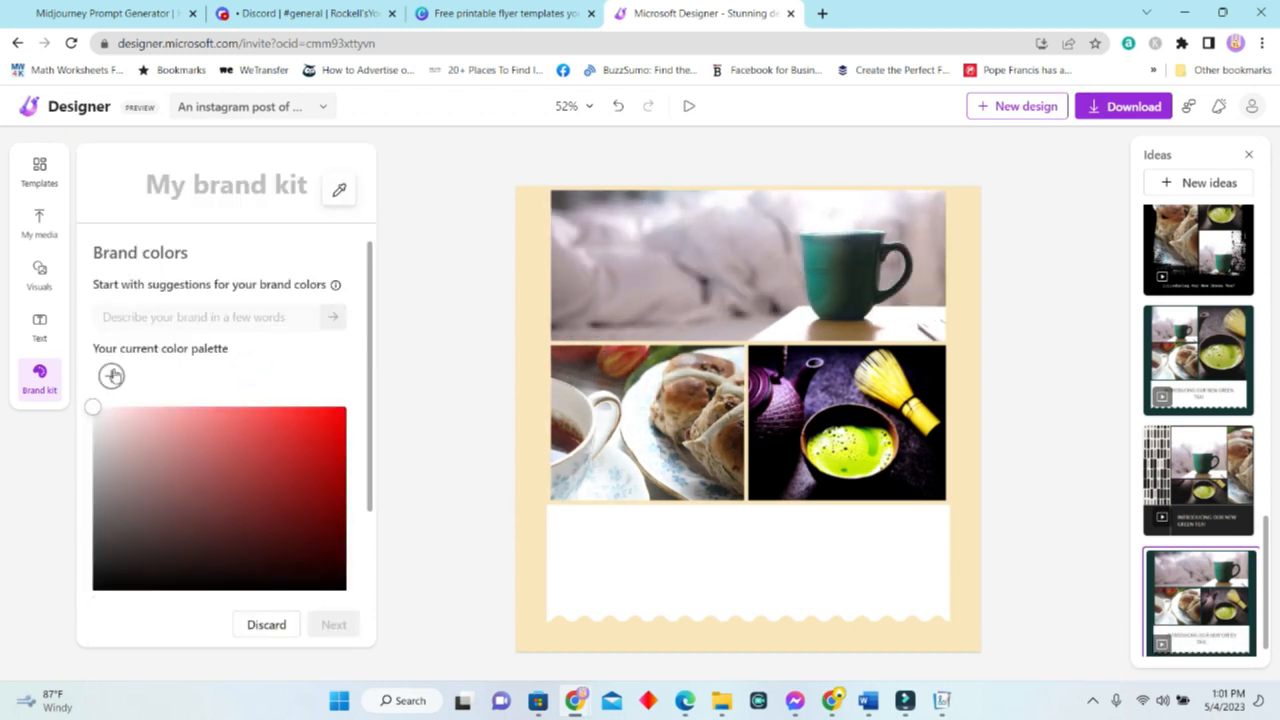
{"action": "left_click", "coordinate": [178, 425]}
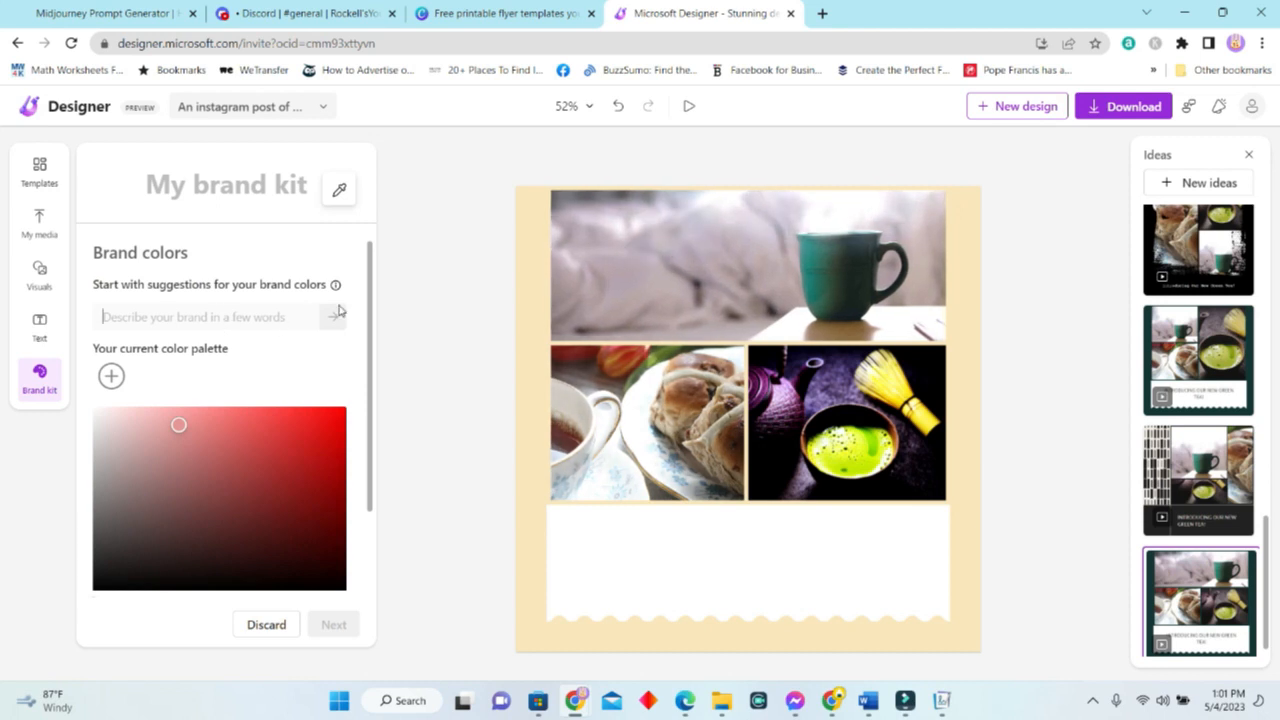
{"action": "left_click", "coordinate": [266, 317]}
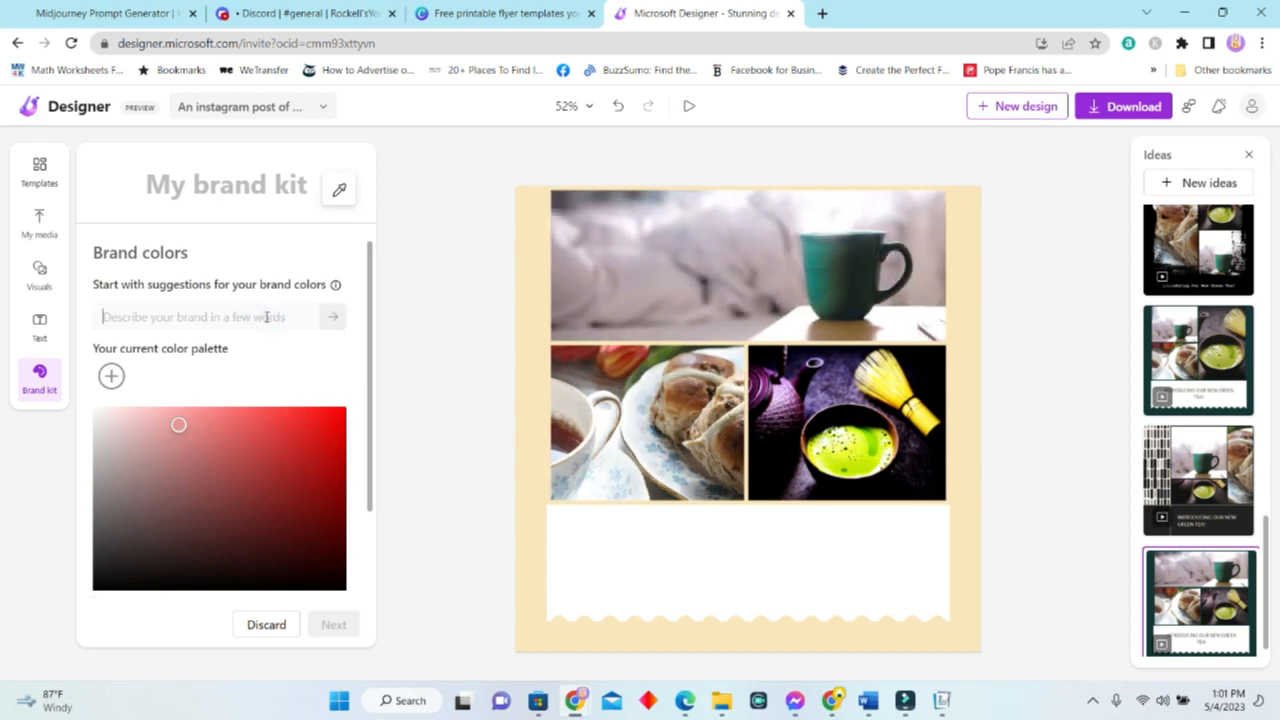
{"action": "type", "text": "tea business"}
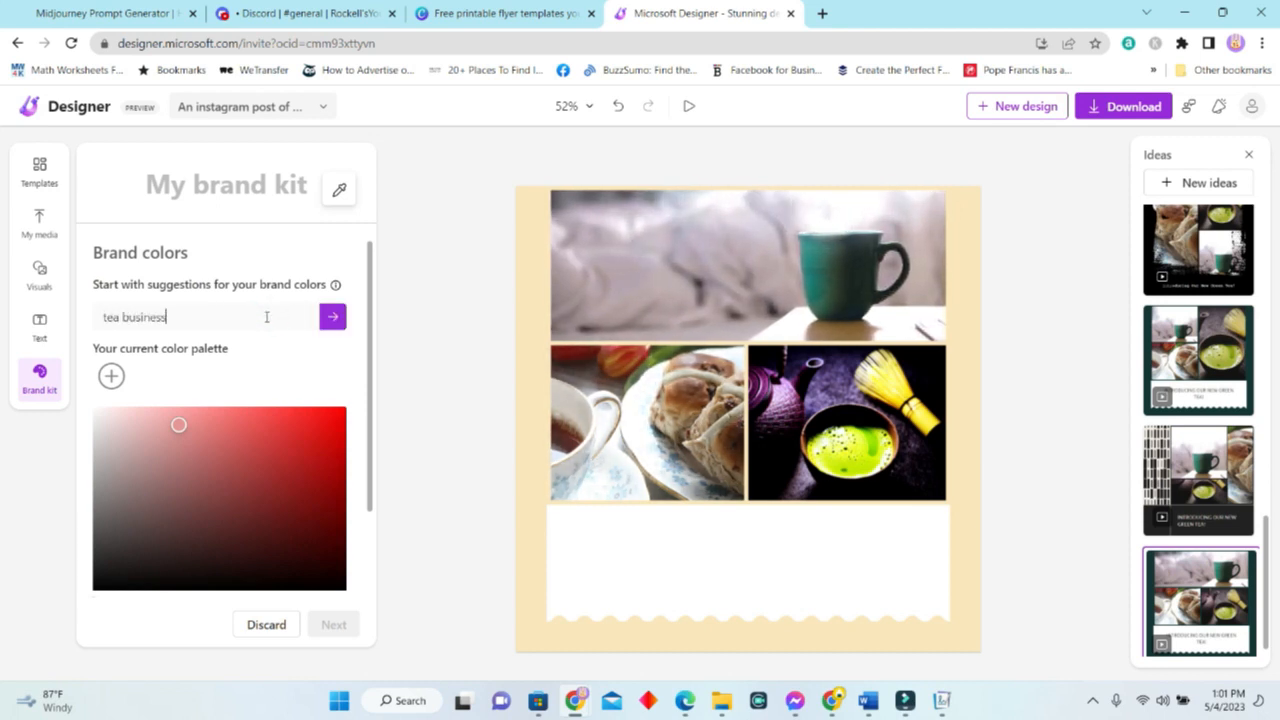
{"action": "left_click", "coordinate": [284, 190]}
{"action": "type", "text": "Tea Time"}
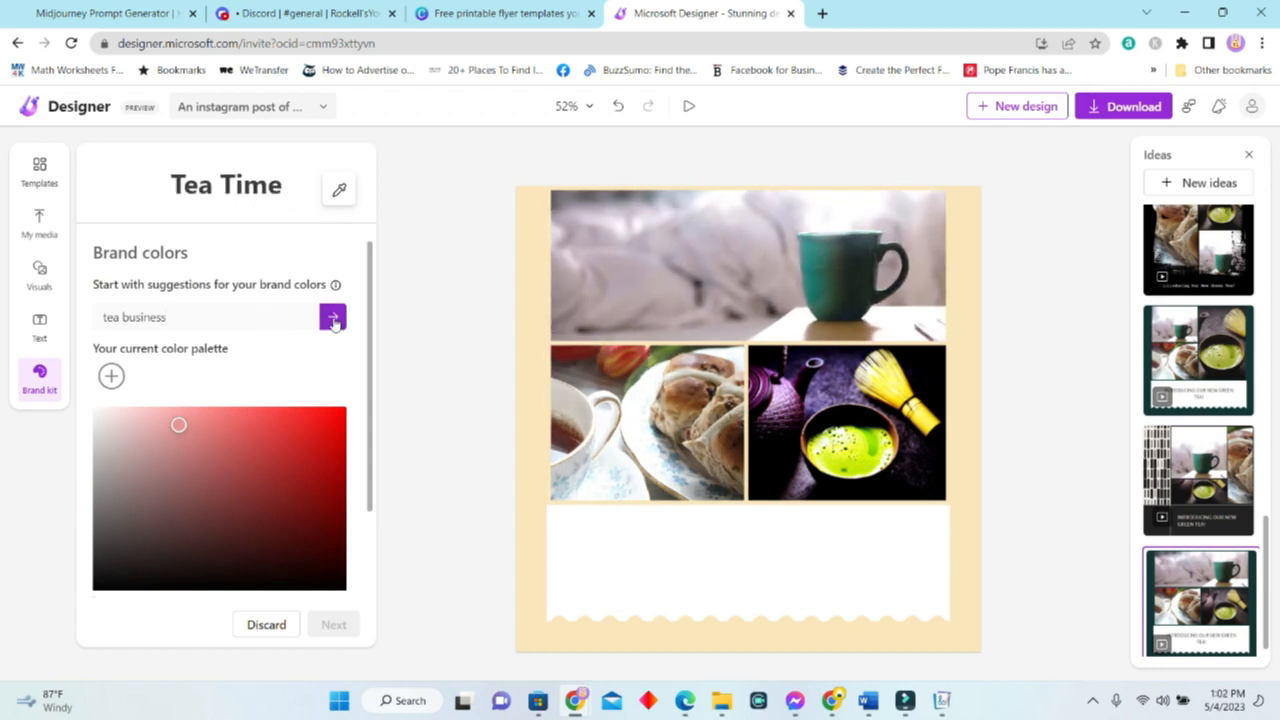
{"action": "left_click", "coordinate": [331, 319]}
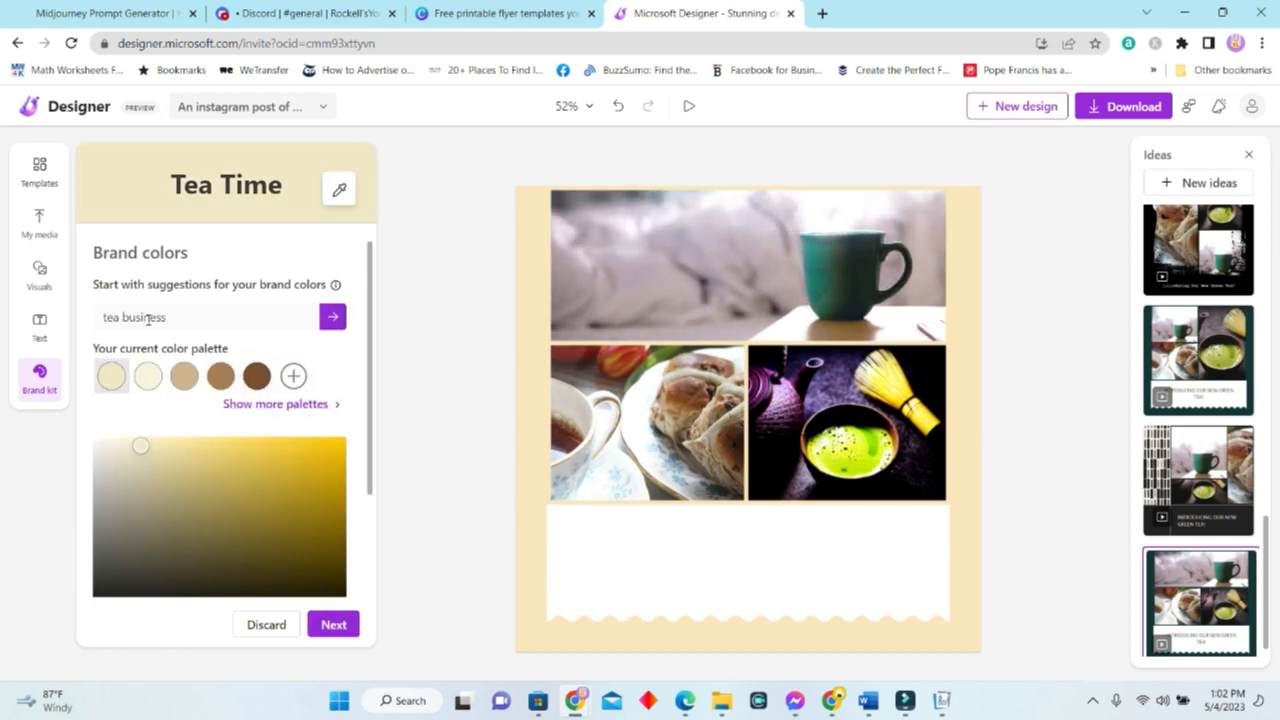
Make the last swatch orange, lighten the fourth to tan, and add yellow f2eb27.
{"action": "left_click", "coordinate": [256, 377]}
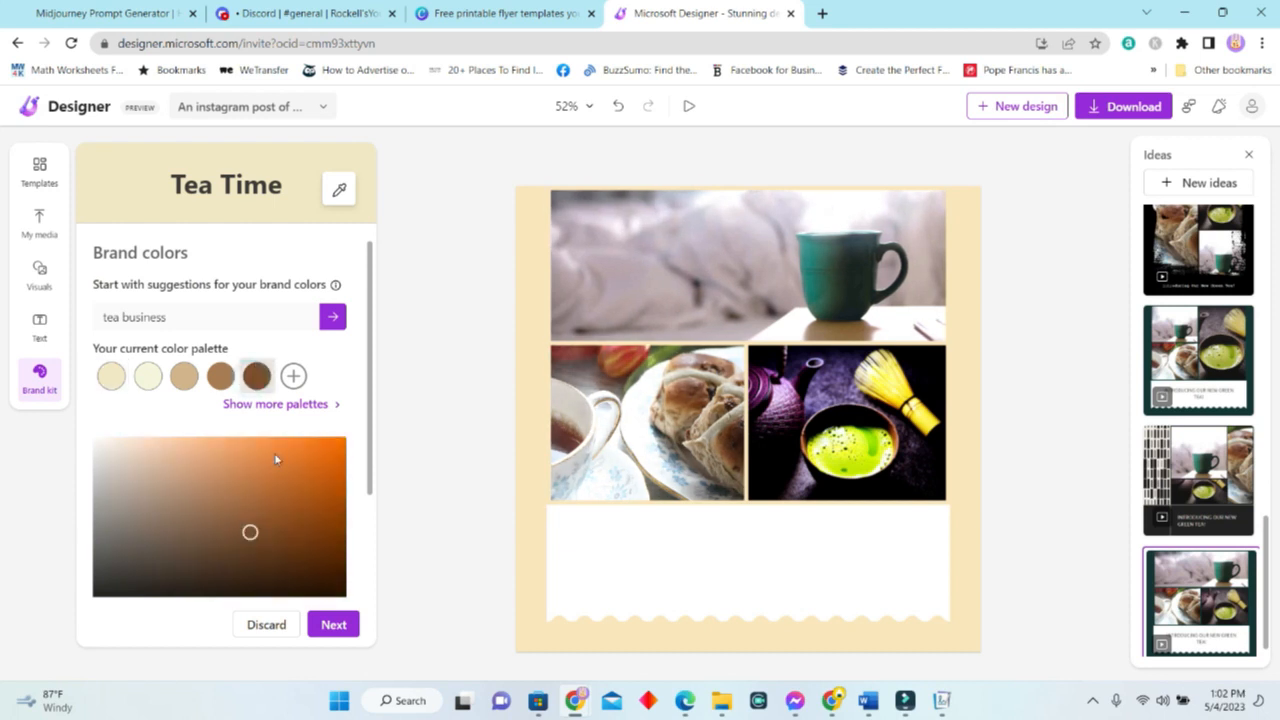
{"action": "left_click", "coordinate": [273, 455]}
{"action": "left_click", "coordinate": [221, 378]}
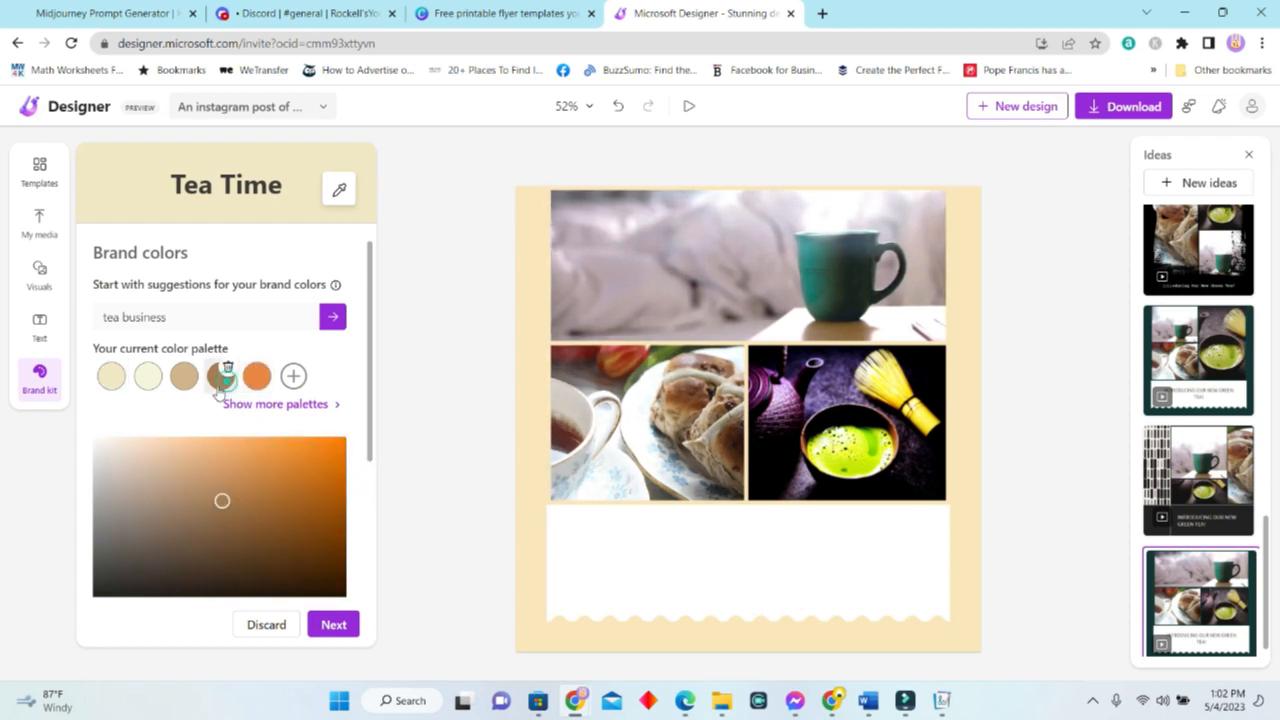
{"action": "left_click", "coordinate": [194, 462]}
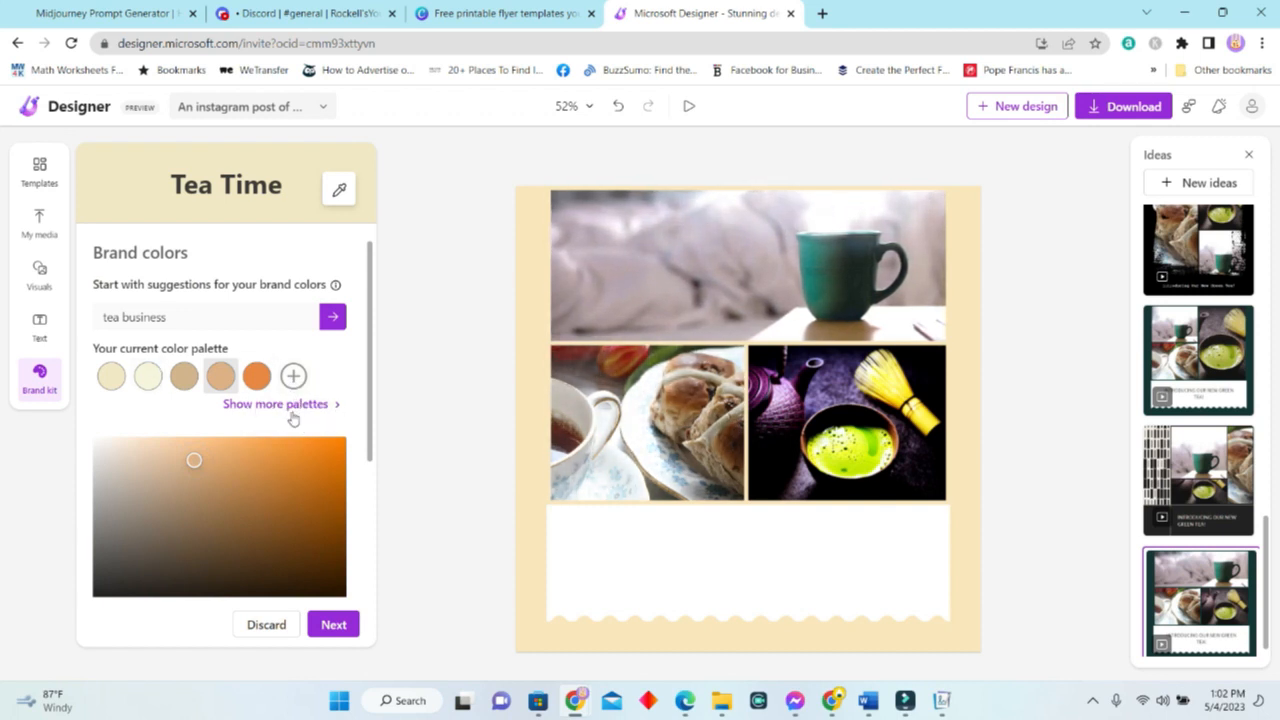
{"action": "left_click", "coordinate": [293, 376]}
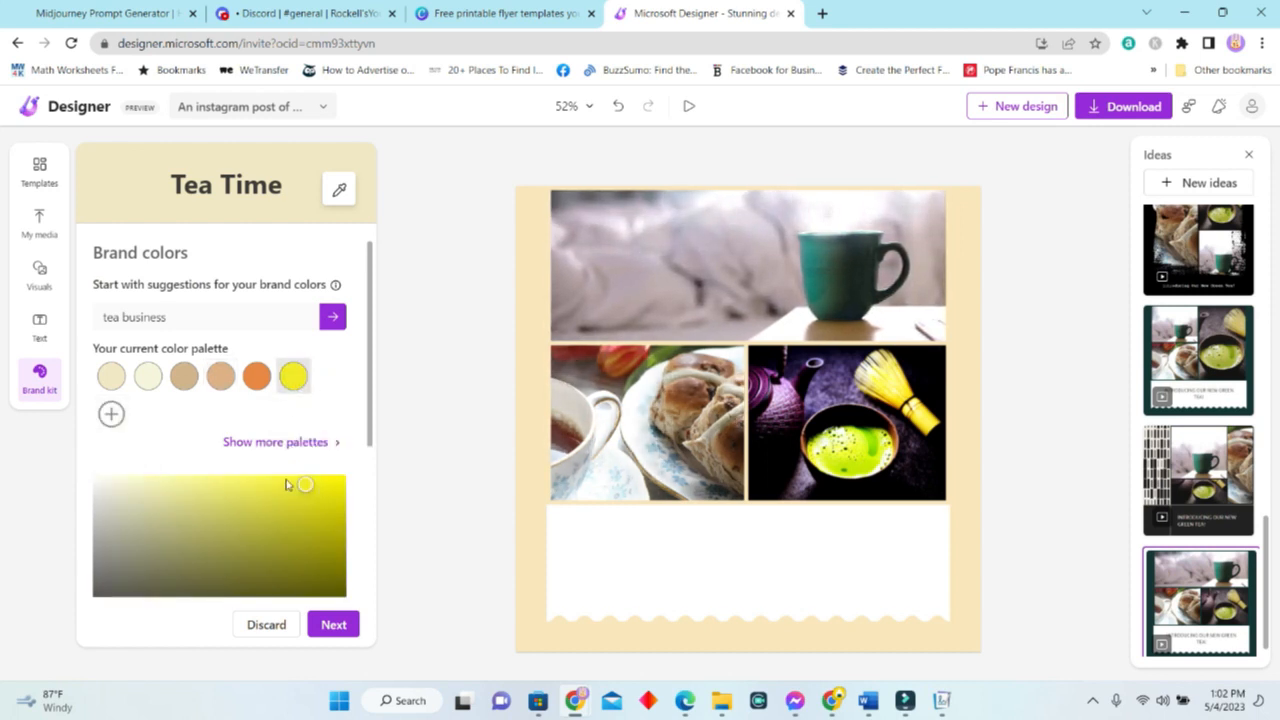
{"action": "scroll", "coordinate": [305, 450], "scroll_direction": "down", "scroll_amount": 3}
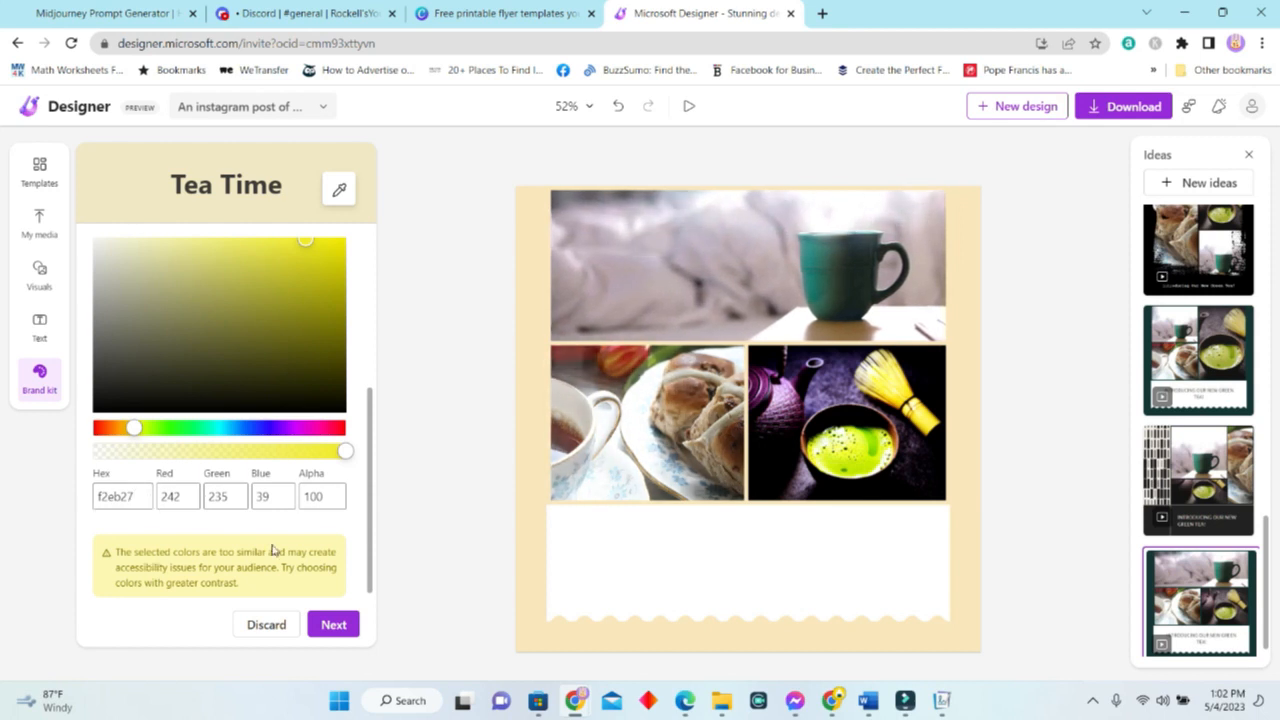
{"action": "scroll", "coordinate": [286, 423], "scroll_direction": "up", "scroll_amount": 3}
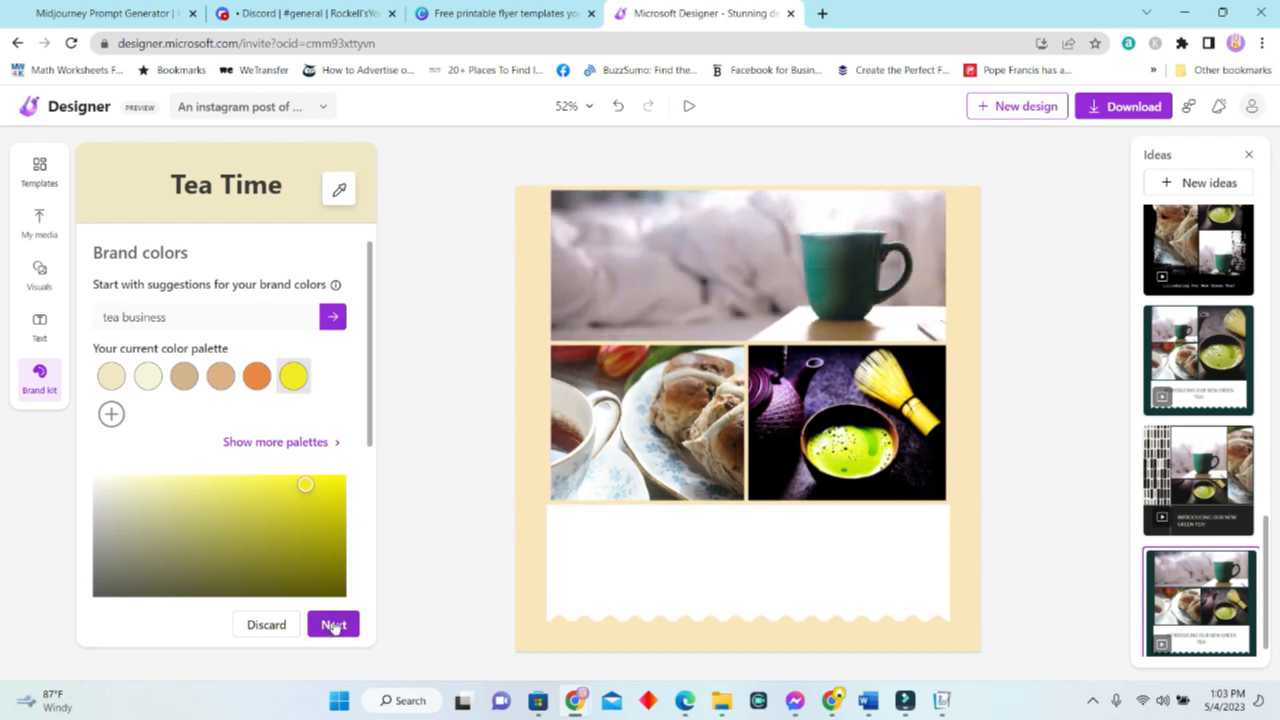
{"action": "left_click", "coordinate": [334, 625]}
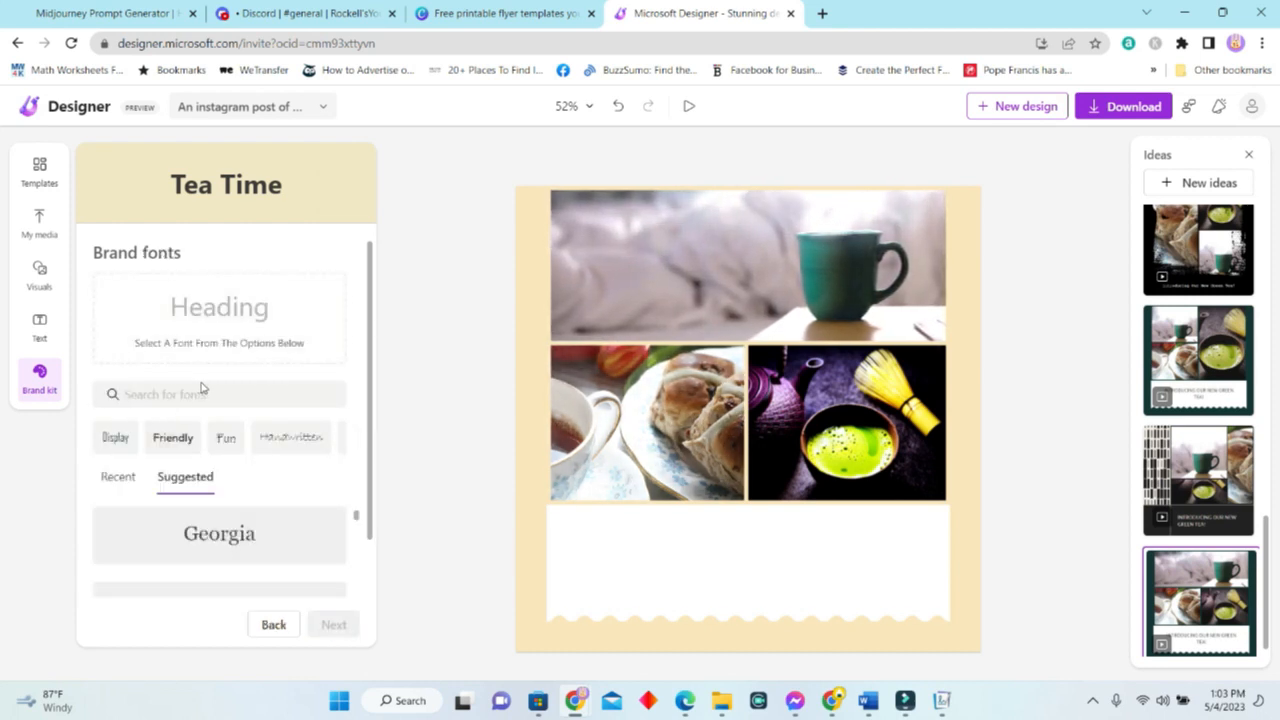
Set the Tea Time heading font to Georgia.
{"action": "scroll", "coordinate": [271, 531], "scroll_direction": "down", "scroll_amount": 3}
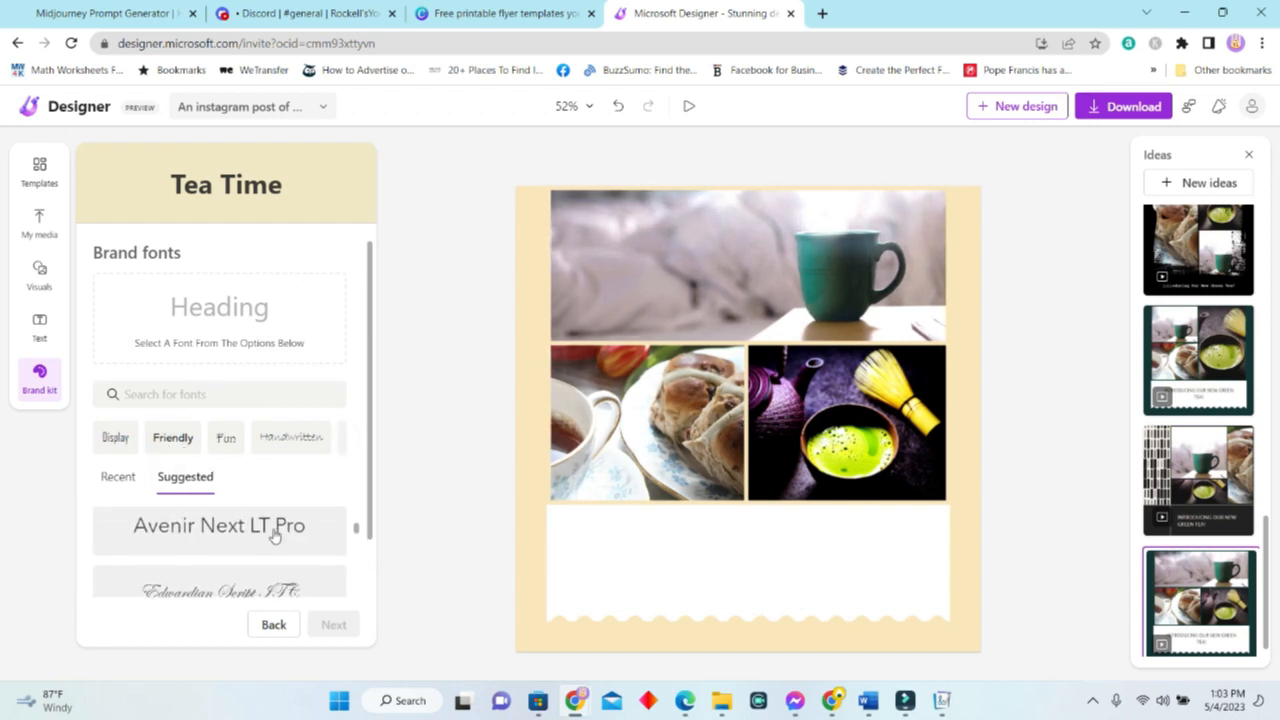
{"action": "scroll", "coordinate": [305, 560], "scroll_direction": "up", "scroll_amount": 1}
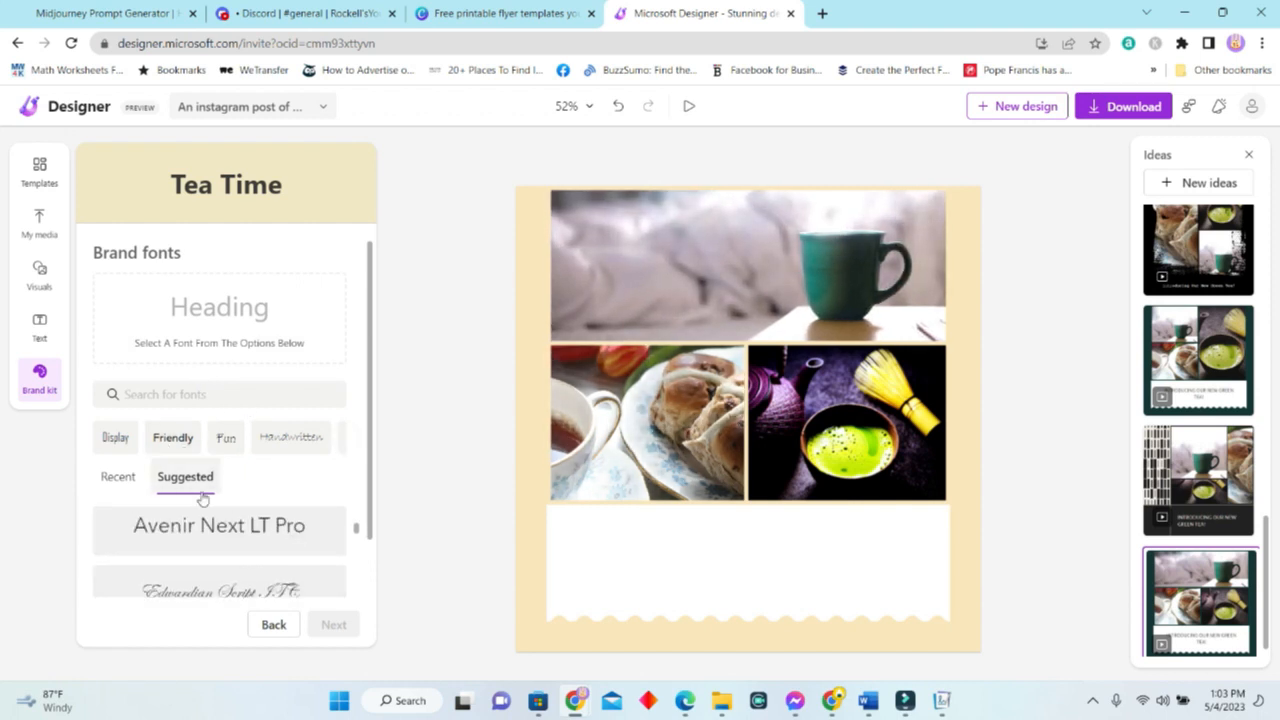
{"action": "scroll", "coordinate": [261, 518], "scroll_direction": "down", "scroll_amount": 4}
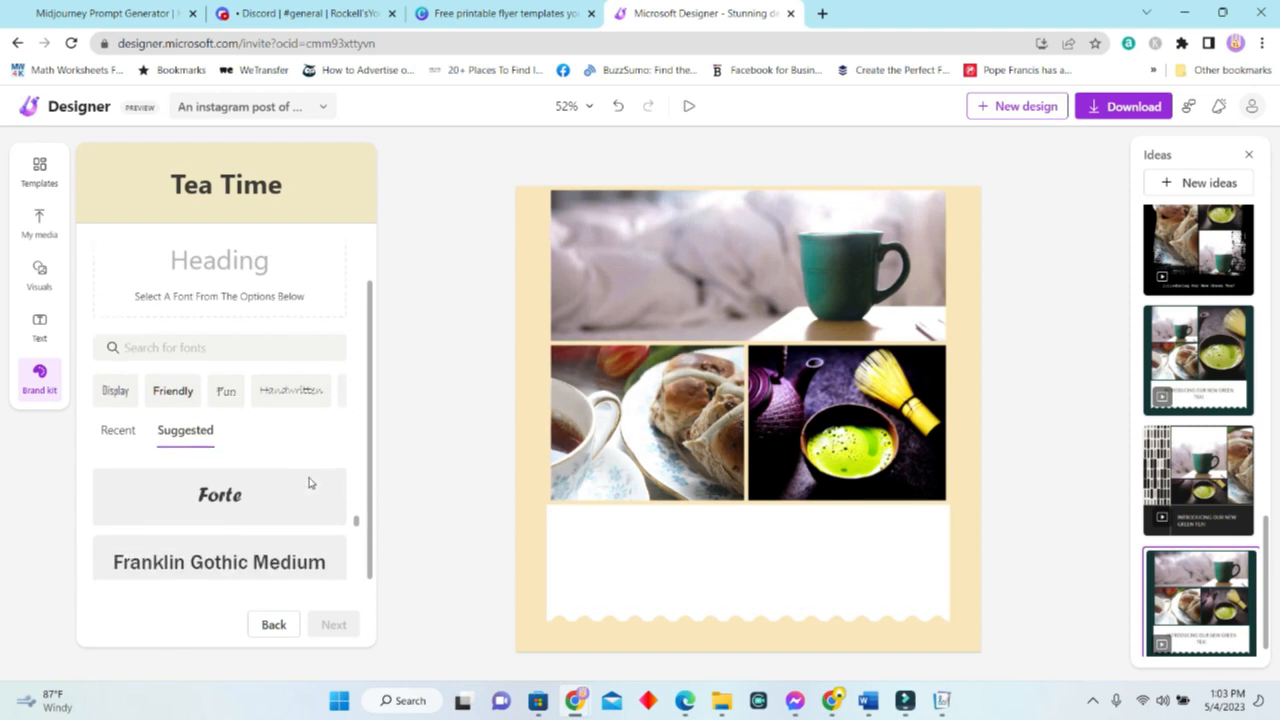
{"action": "scroll", "coordinate": [283, 508], "scroll_direction": "down", "scroll_amount": 2}
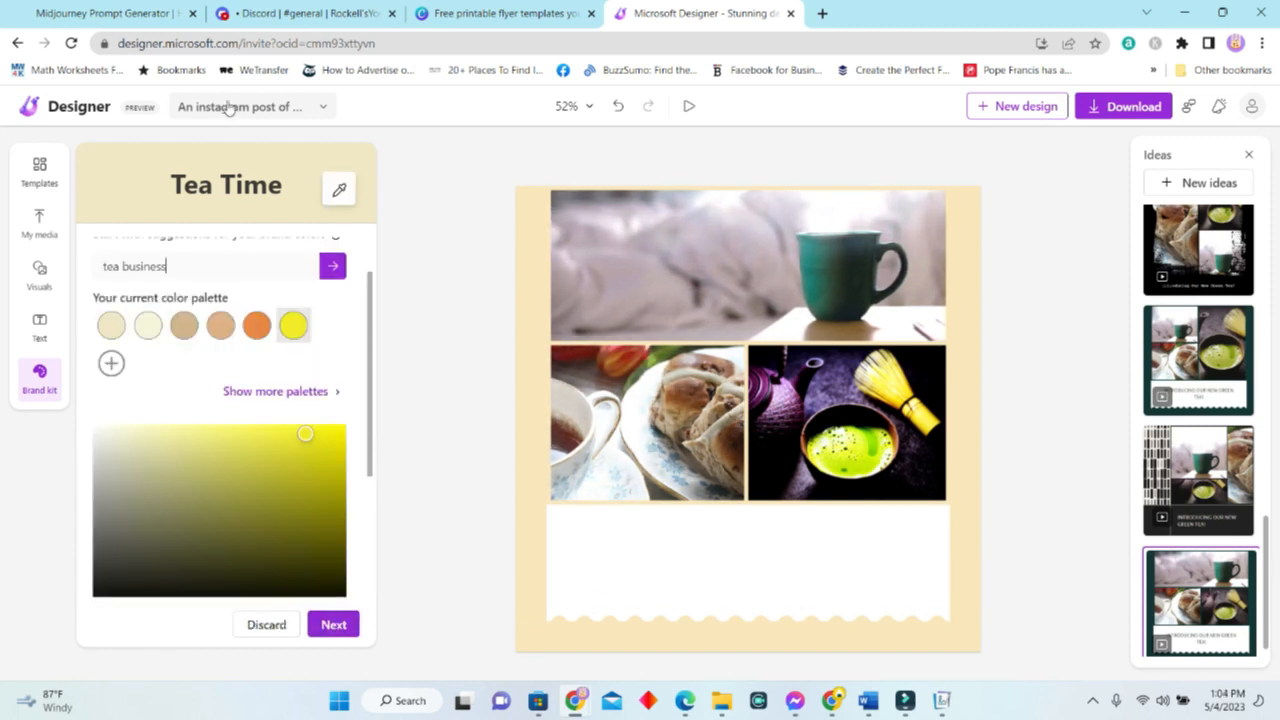
{"action": "scroll", "coordinate": [270, 471], "scroll_direction": "up", "scroll_amount": 1}
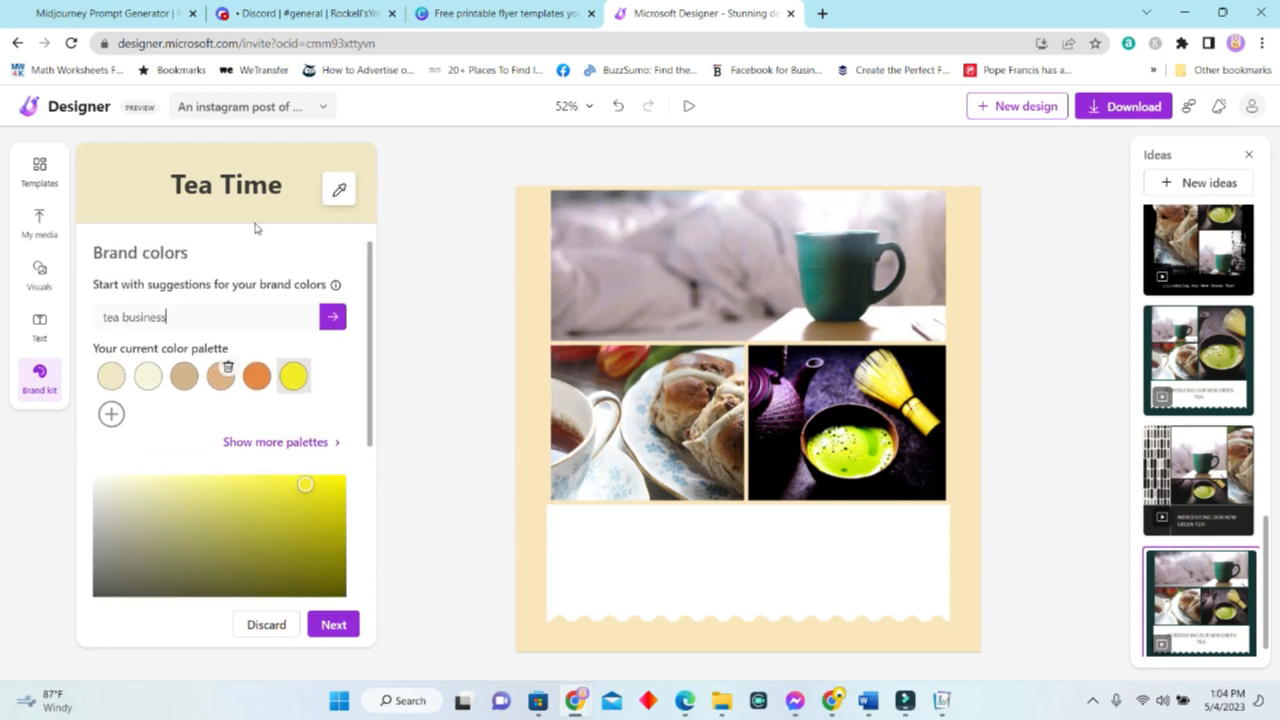
{"action": "left_click", "coordinate": [333, 625]}
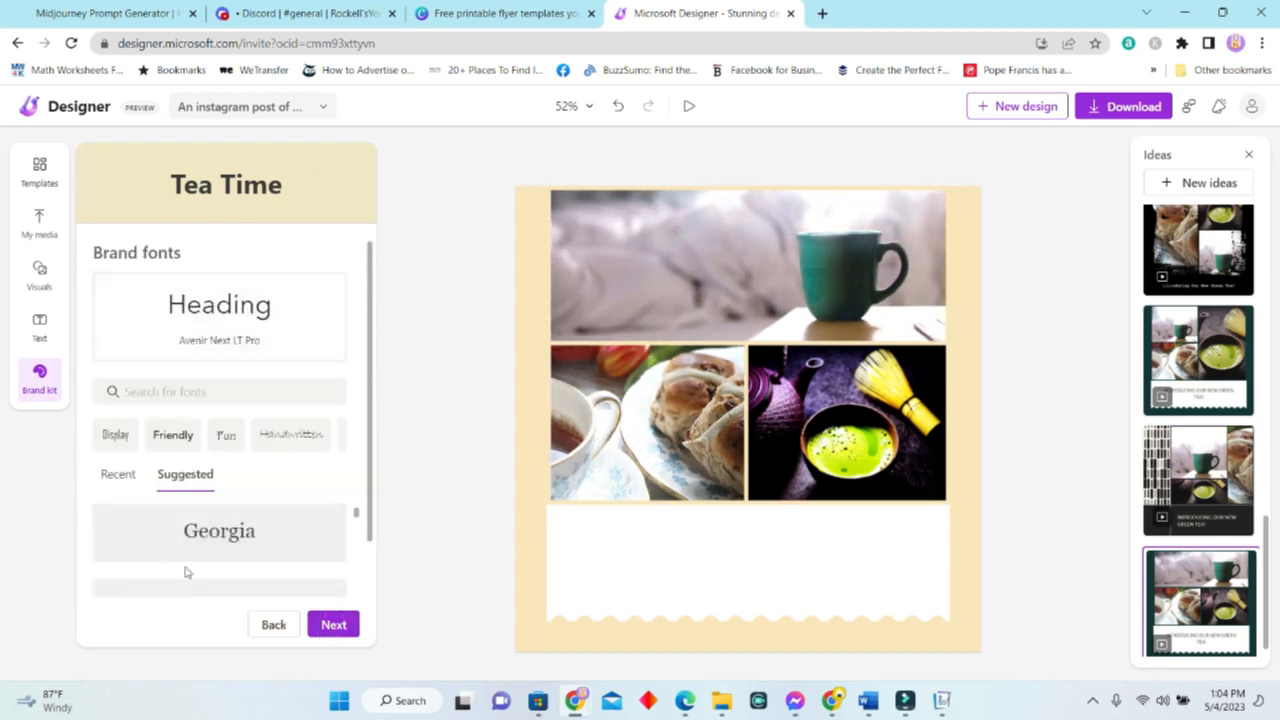
{"action": "left_click", "coordinate": [258, 527]}
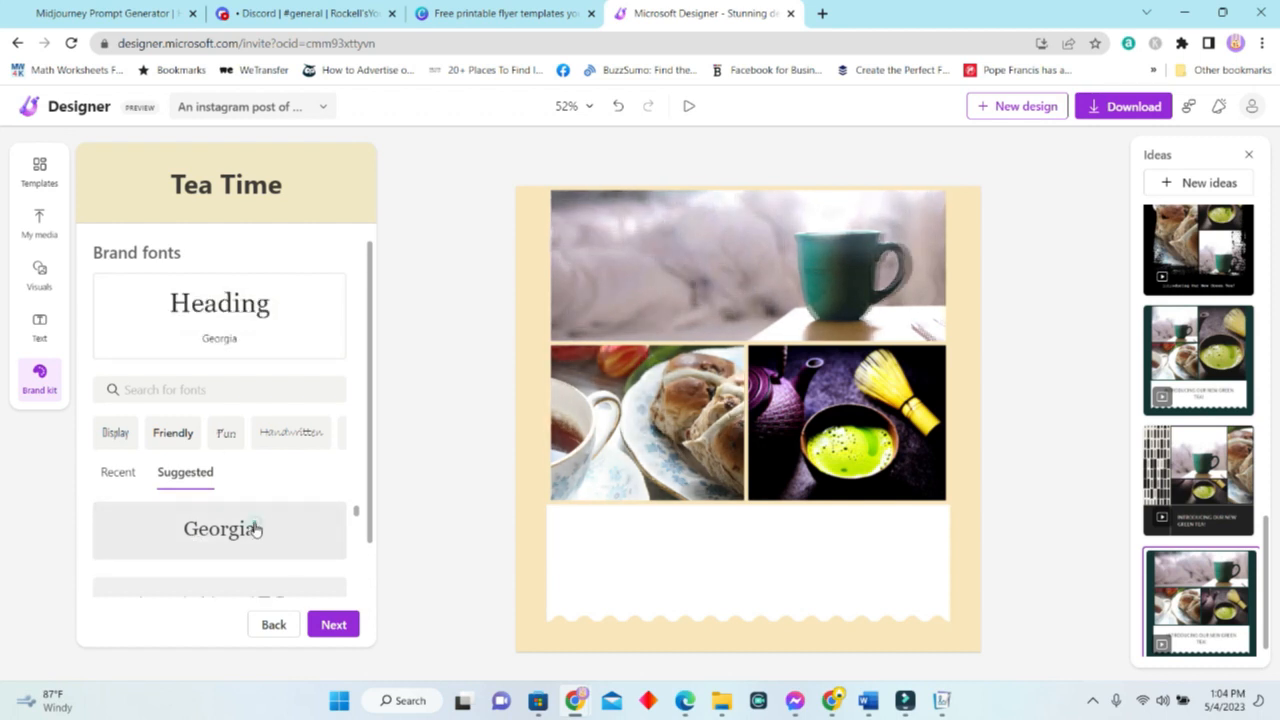
{"action": "left_click", "coordinate": [335, 623]}
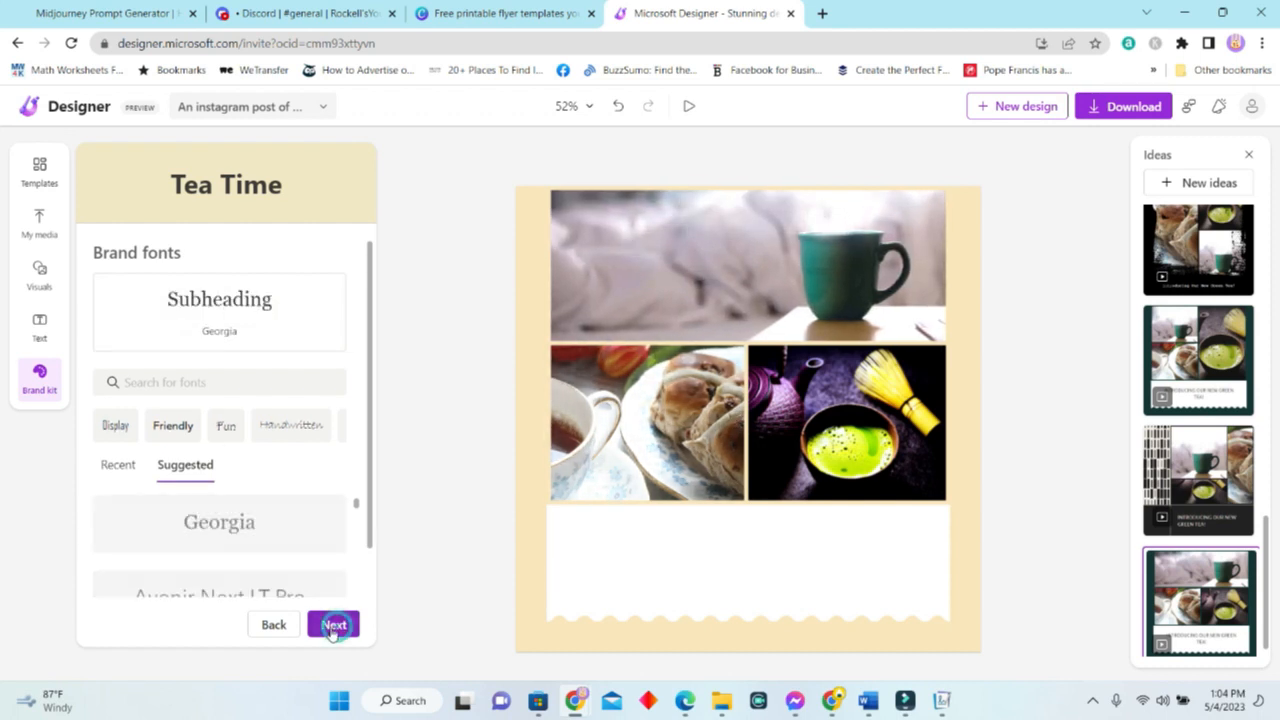
Set subheading and body text fonts to Avenir Next LT Pro and preview the kit.
{"action": "scroll", "coordinate": [257, 522], "scroll_direction": "down", "scroll_amount": 1}
{"action": "left_click", "coordinate": [262, 516]}
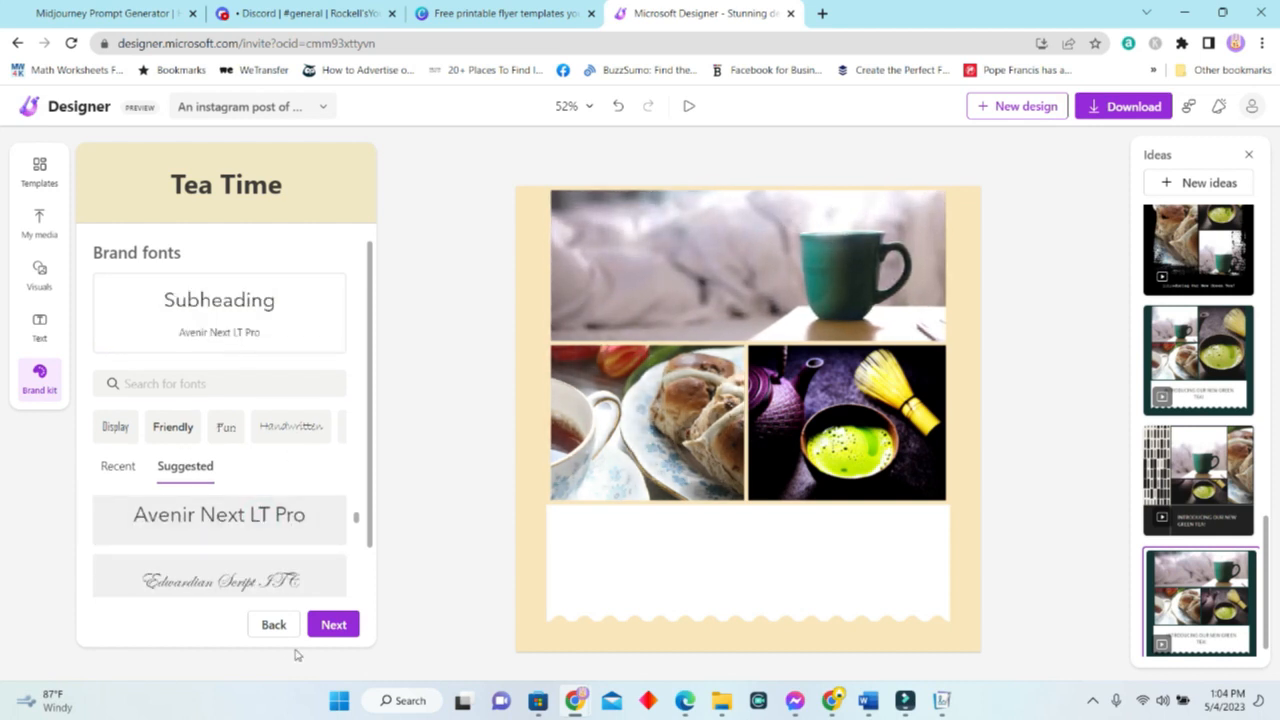
{"action": "left_click", "coordinate": [336, 624]}
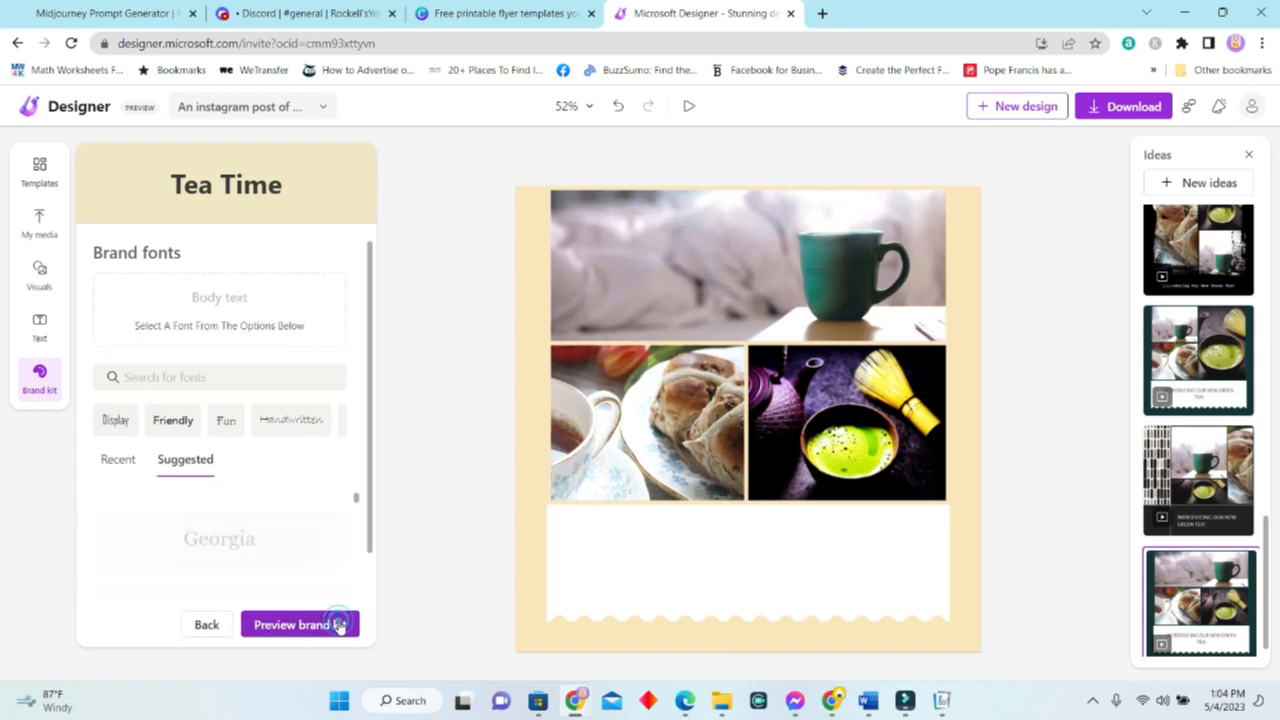
{"action": "scroll", "coordinate": [288, 556], "scroll_direction": "down", "scroll_amount": 1}
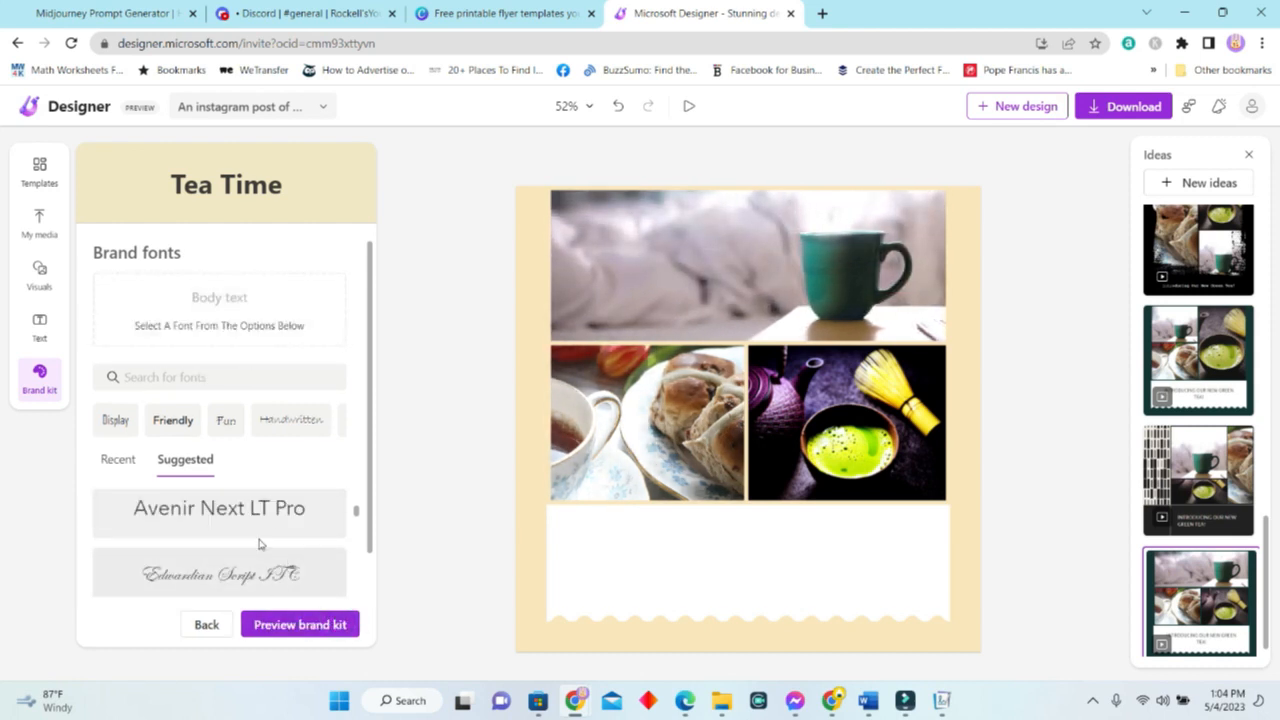
{"action": "scroll", "coordinate": [268, 517], "scroll_direction": "down", "scroll_amount": 2}
{"action": "left_click", "coordinate": [268, 510]}
{"action": "scroll", "coordinate": [255, 530], "scroll_direction": "up", "scroll_amount": 2}
{"action": "left_click", "coordinate": [266, 502]}
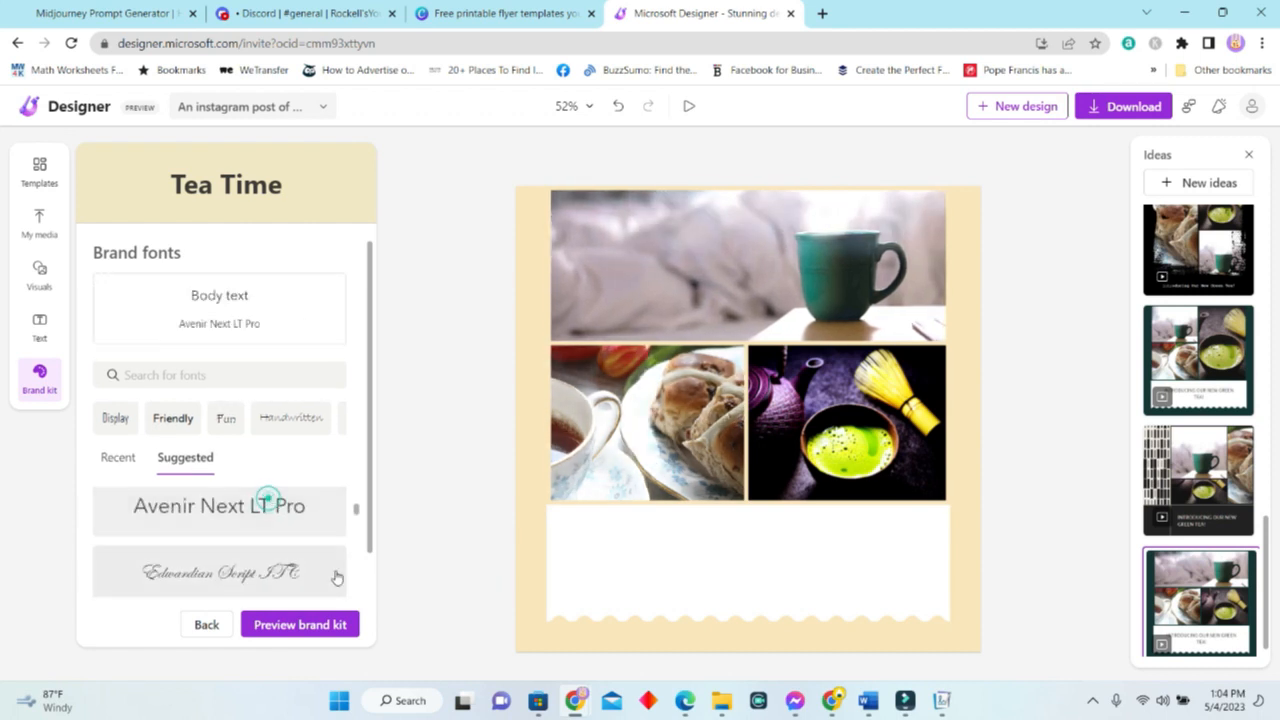
{"action": "left_click", "coordinate": [318, 626]}
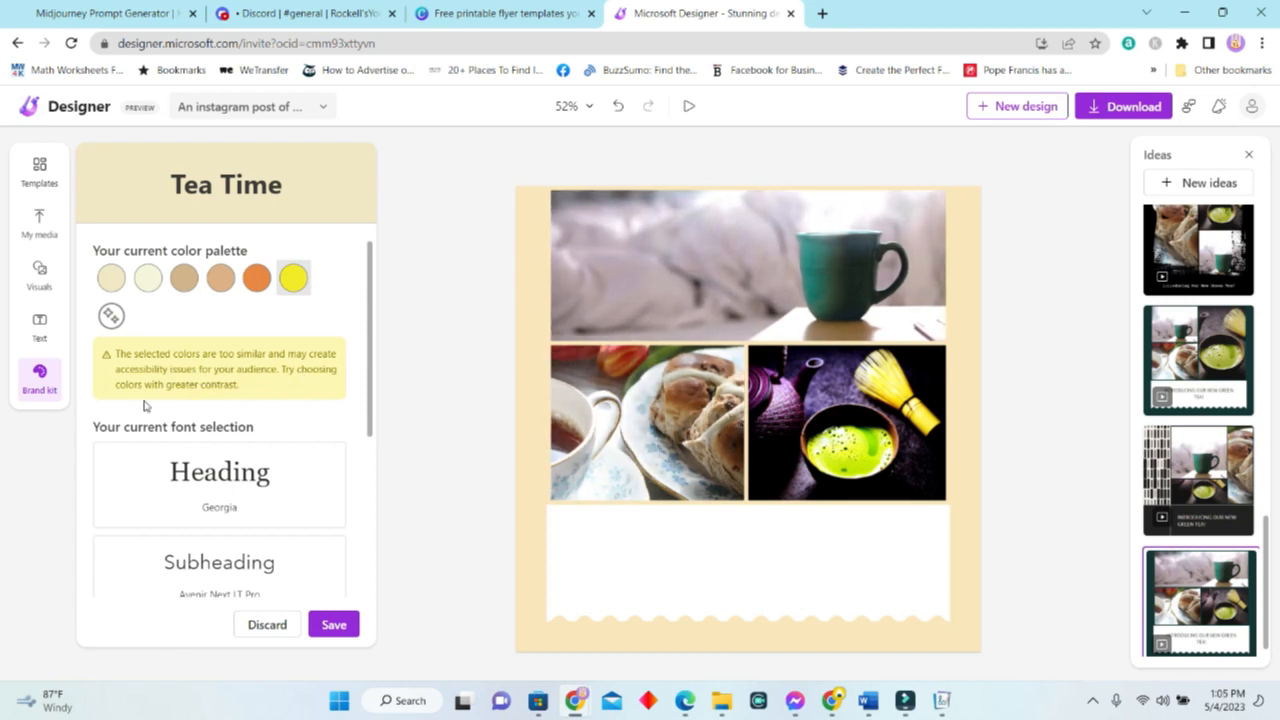
Remove the yellow swatch from the Tea Time palette and preview the kit.
{"action": "left_click", "coordinate": [111, 318]}
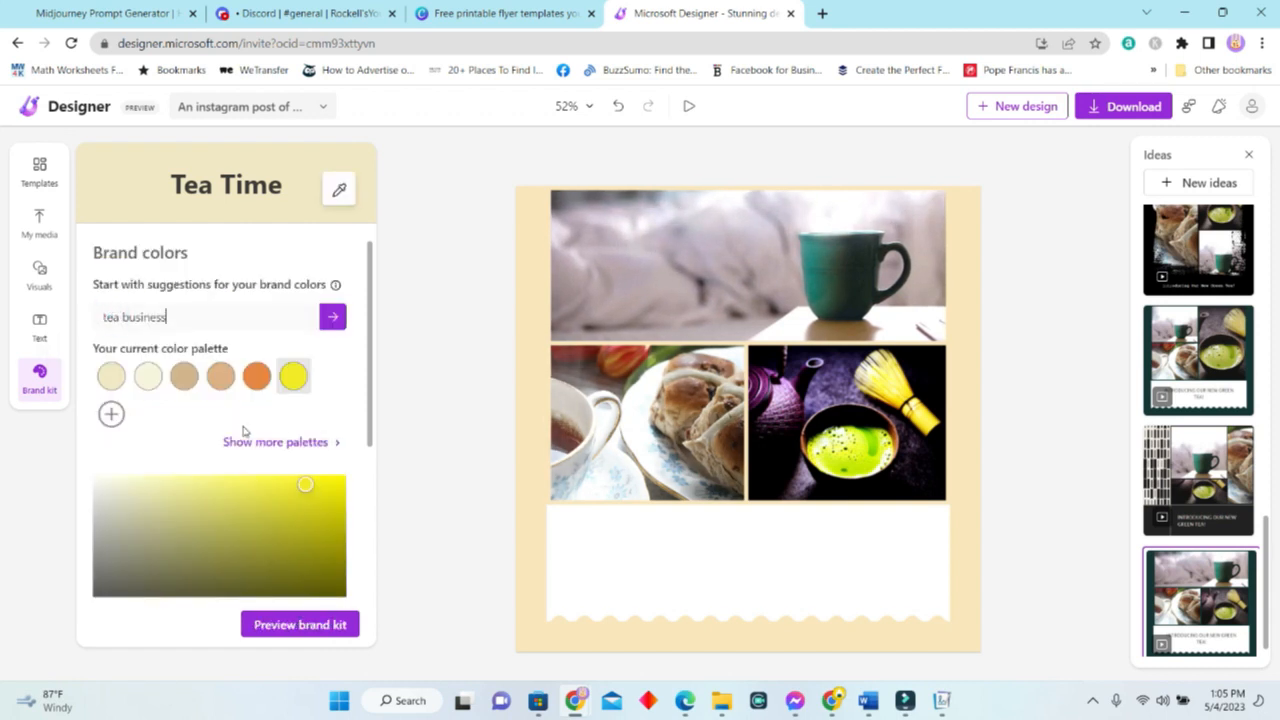
{"action": "left_click", "coordinate": [300, 368]}
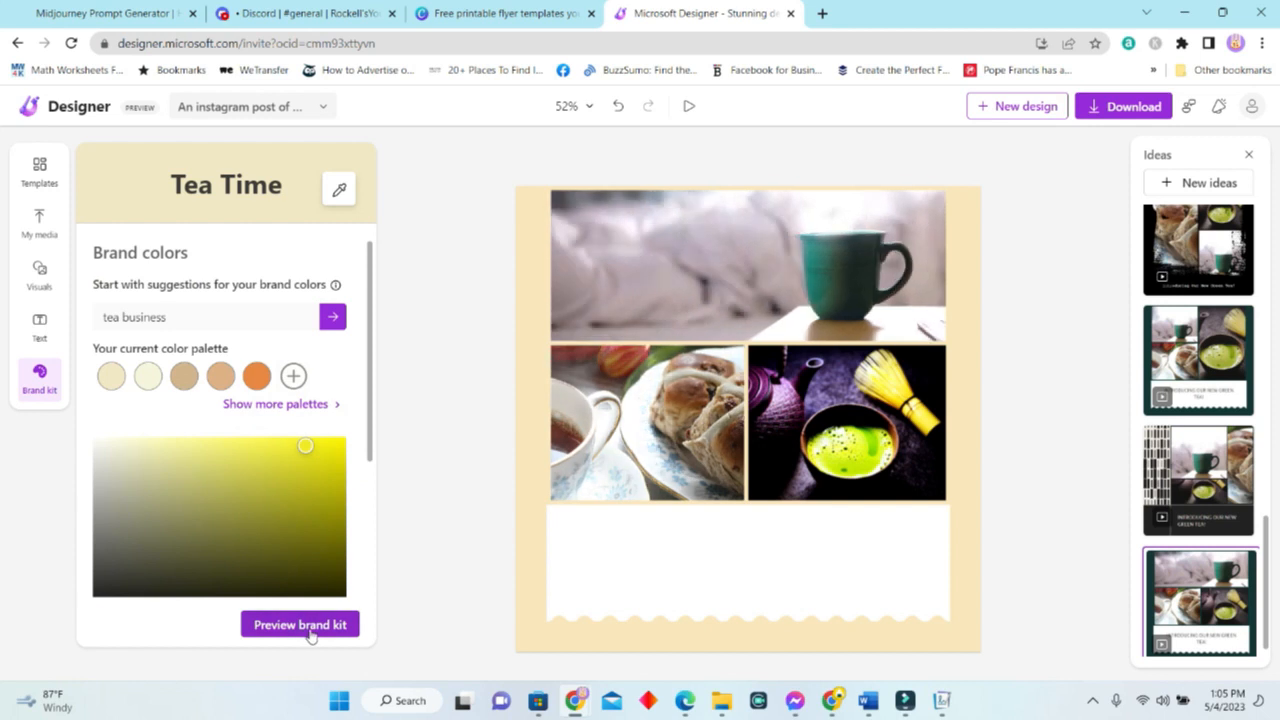
{"action": "scroll", "coordinate": [318, 630], "scroll_direction": "down", "scroll_amount": 2}
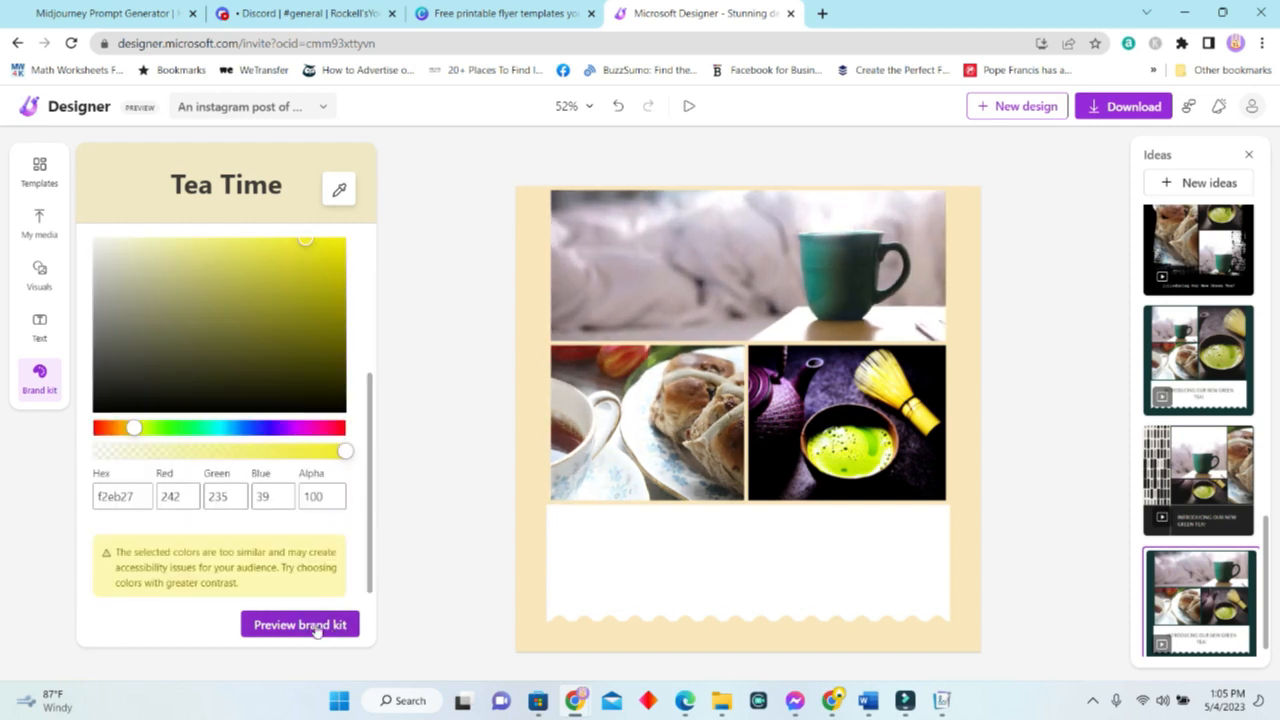
{"action": "left_click", "coordinate": [300, 625]}
{"action": "scroll", "coordinate": [289, 494], "scroll_direction": "up", "scroll_amount": 3}
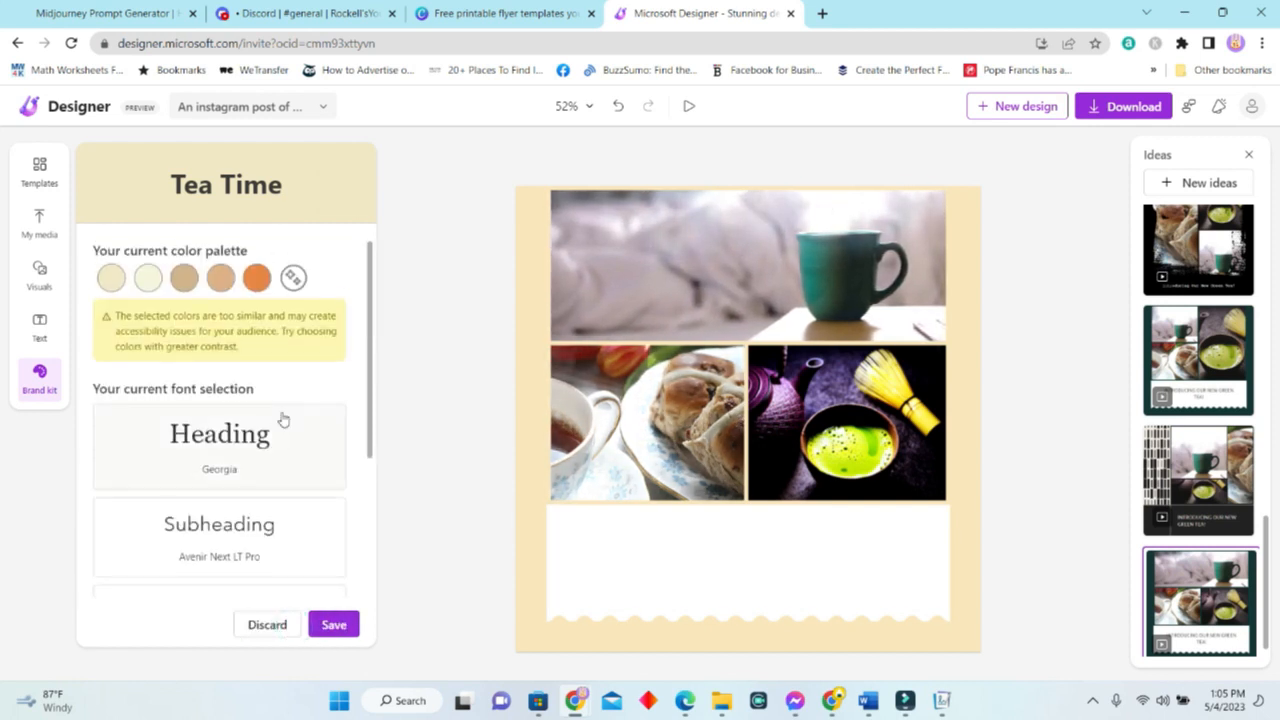
Darken the orange to brown, apply a suggested tan and brown palette, and save the kit.
{"action": "left_click", "coordinate": [258, 283]}
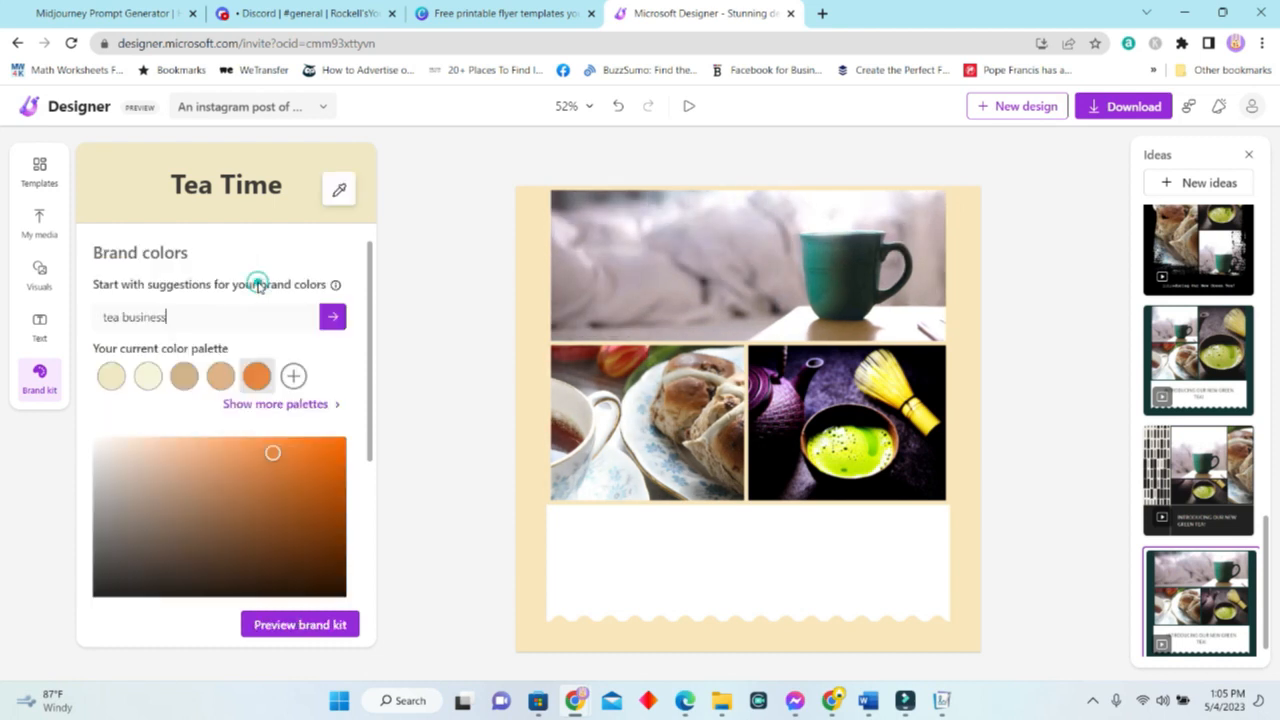
{"action": "left_click", "coordinate": [334, 581]}
{"action": "left_click", "coordinate": [318, 493]}
{"action": "left_click", "coordinate": [312, 528]}
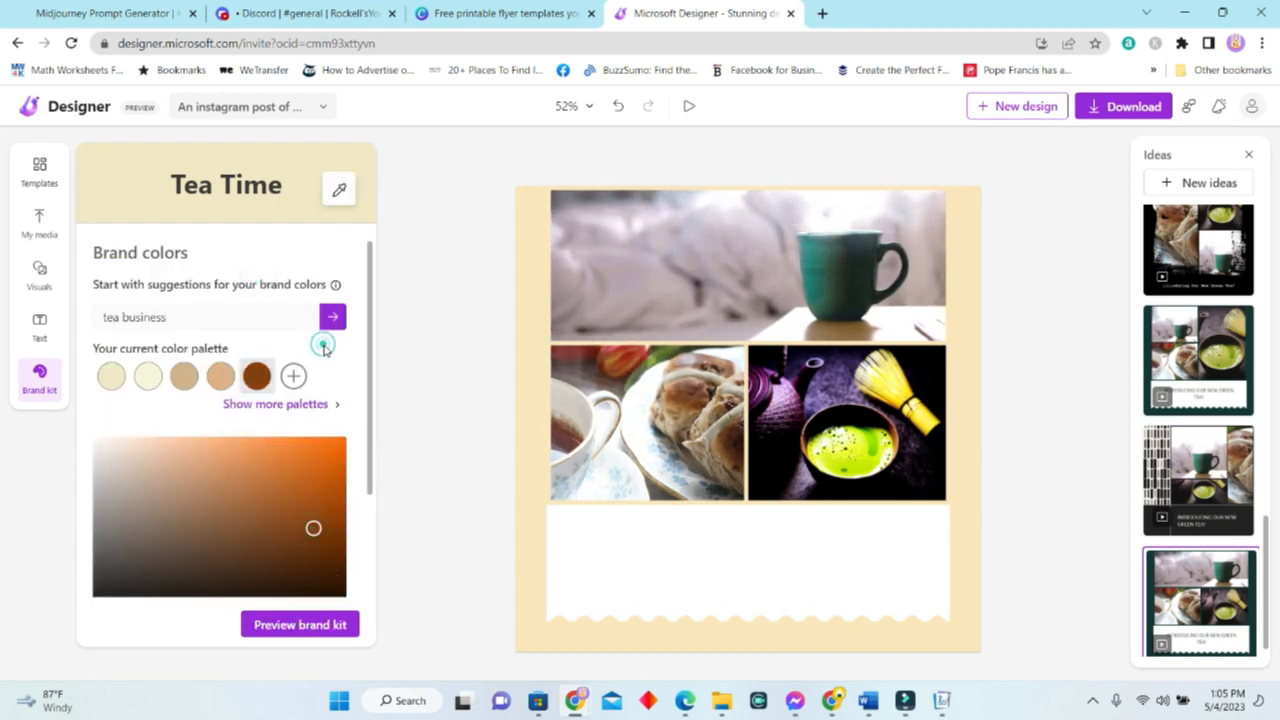
{"action": "left_click", "coordinate": [274, 405]}
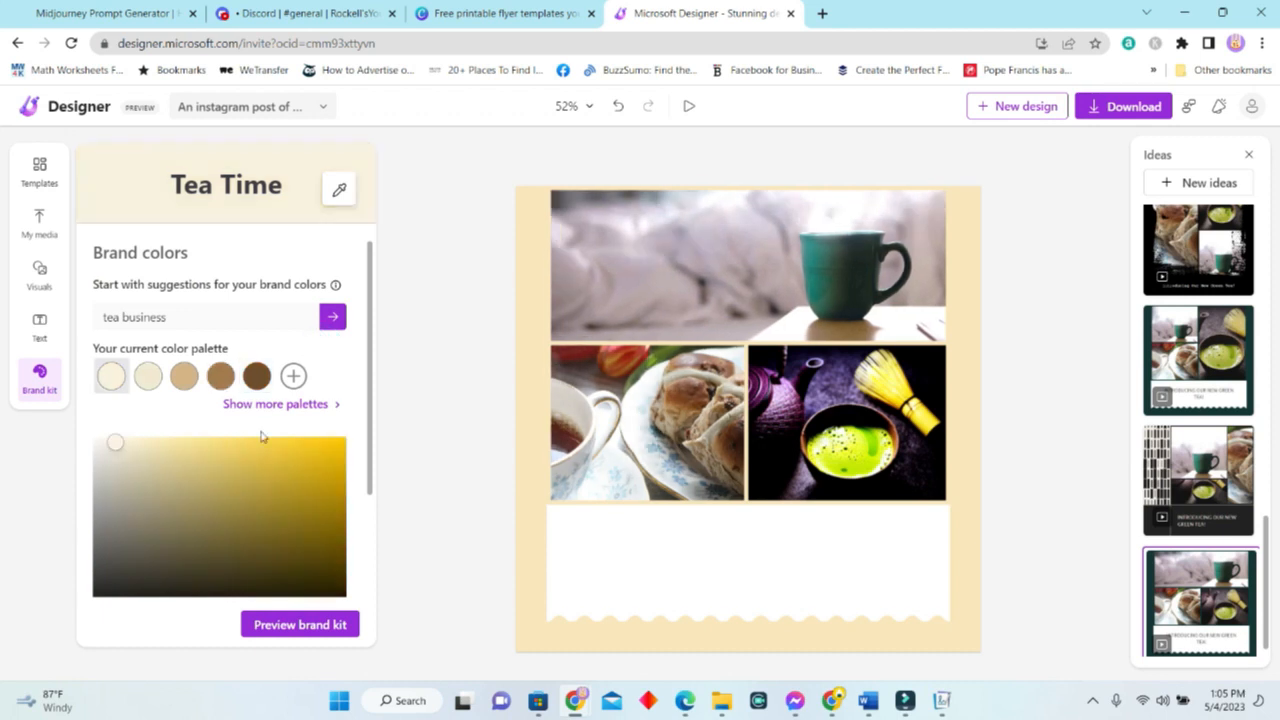
{"action": "left_click", "coordinate": [300, 625]}
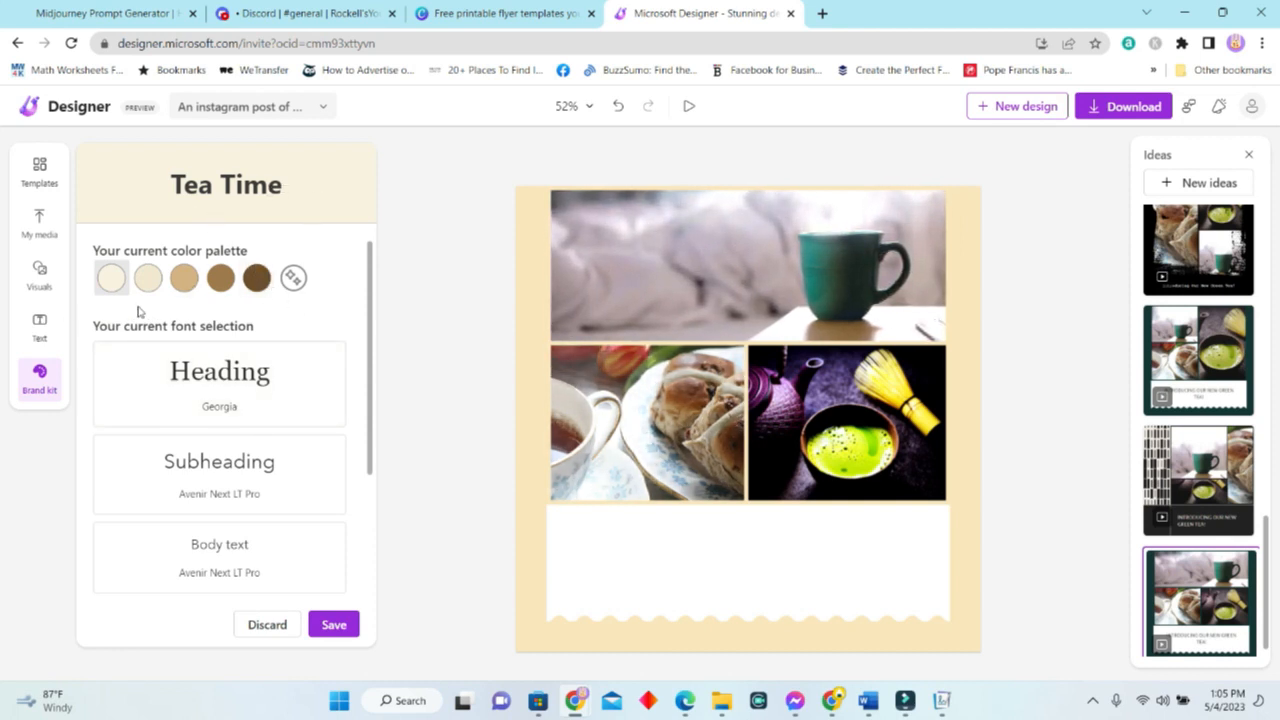
{"action": "scroll", "coordinate": [300, 400], "scroll_direction": "down", "scroll_amount": 1}
{"action": "scroll", "coordinate": [300, 400], "scroll_direction": "down", "scroll_amount": 1}
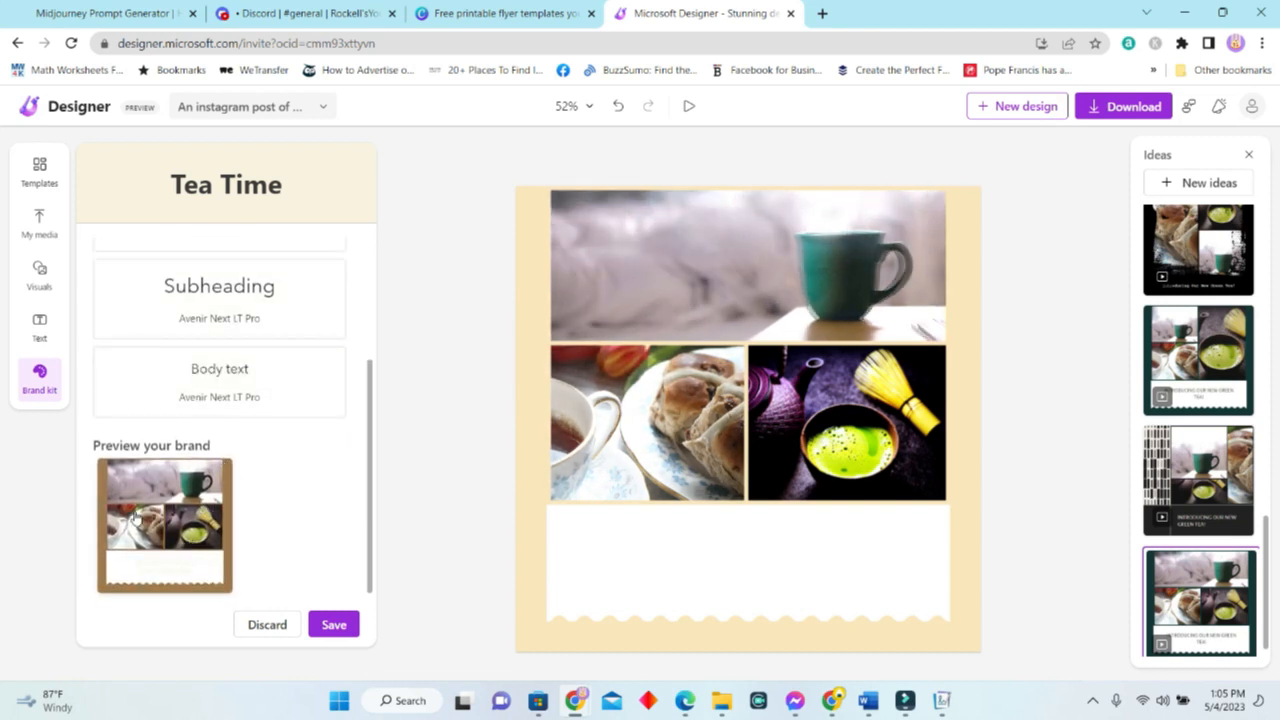
{"action": "scroll", "coordinate": [251, 486], "scroll_direction": "up", "scroll_amount": 2}
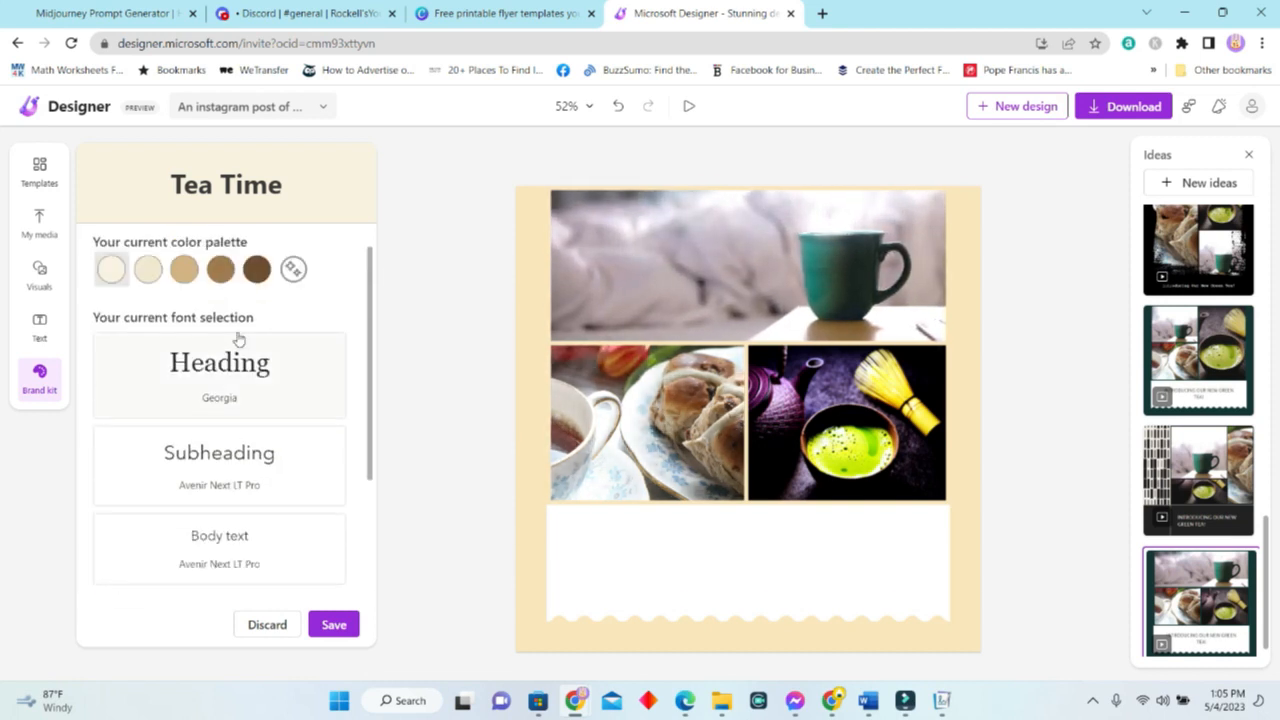
{"action": "scroll", "coordinate": [362, 530], "scroll_direction": "down", "scroll_amount": 2}
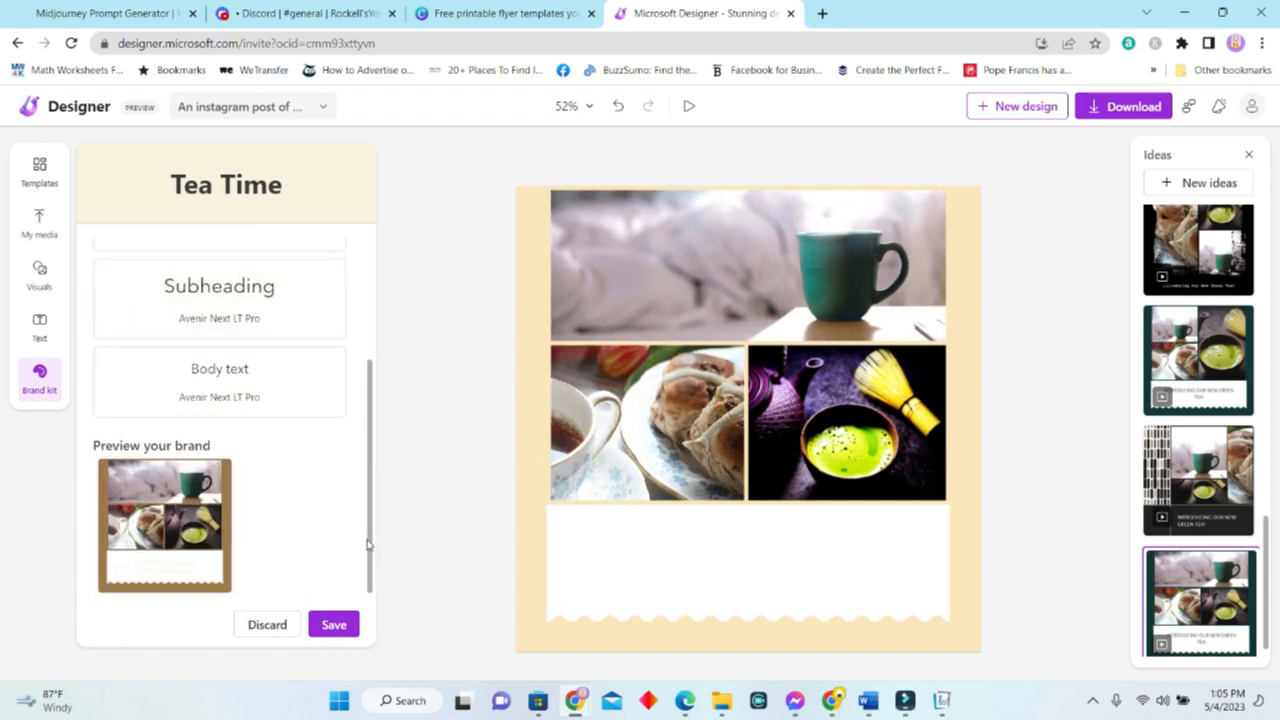
{"action": "left_click", "coordinate": [338, 625]}
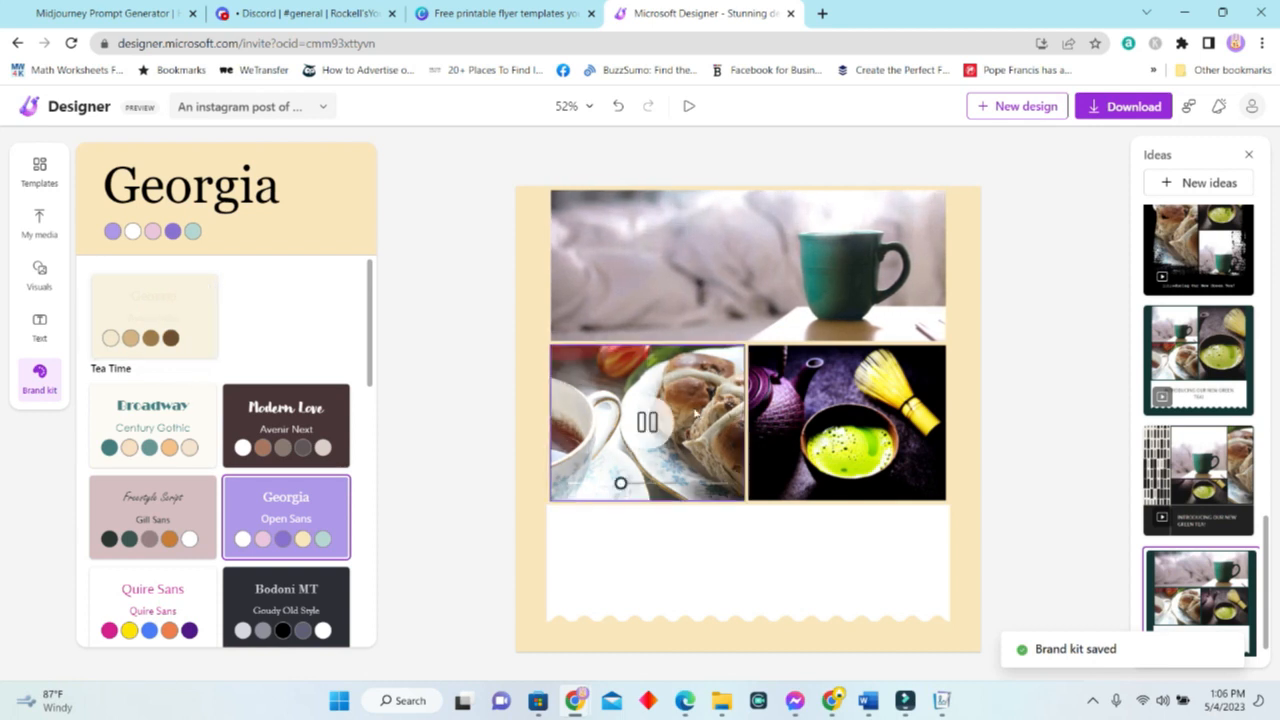
Apply the Tea Time brand kit and shuffle its colours until the post turns cream with brown text.
{"action": "left_click", "coordinate": [165, 310]}
{"action": "left_click", "coordinate": [163, 309]}
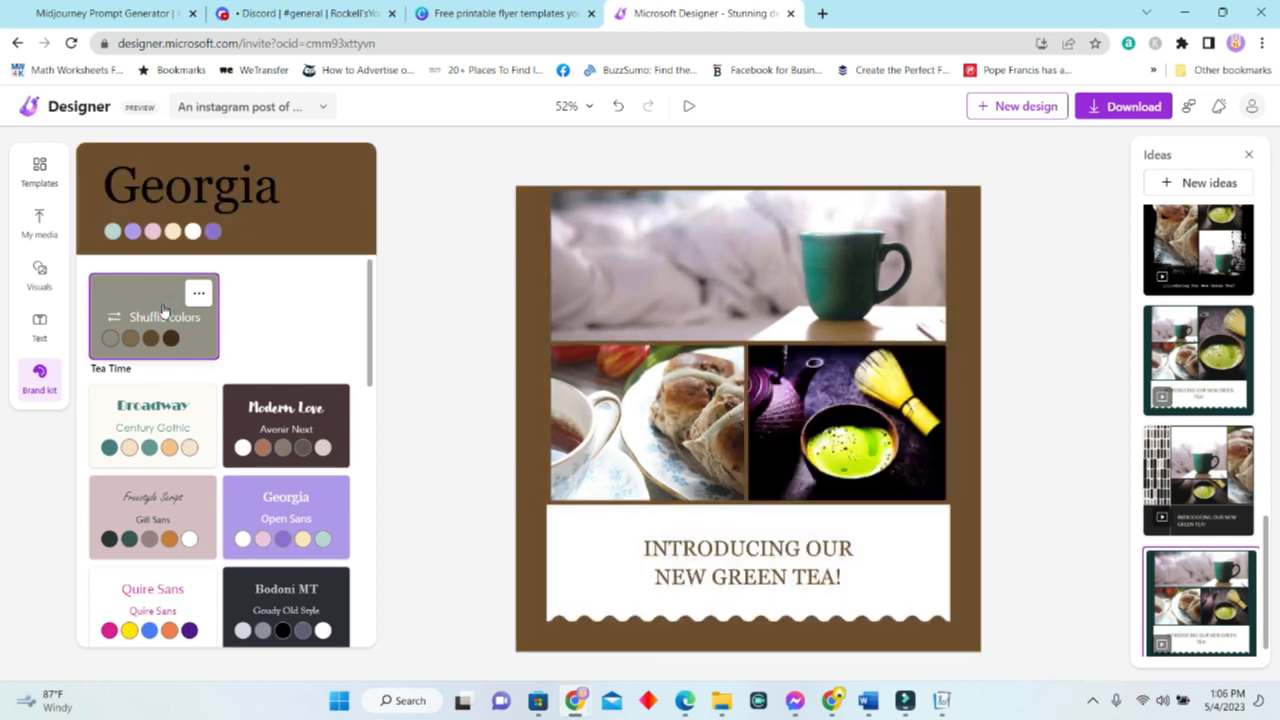
{"action": "left_click", "coordinate": [164, 311]}
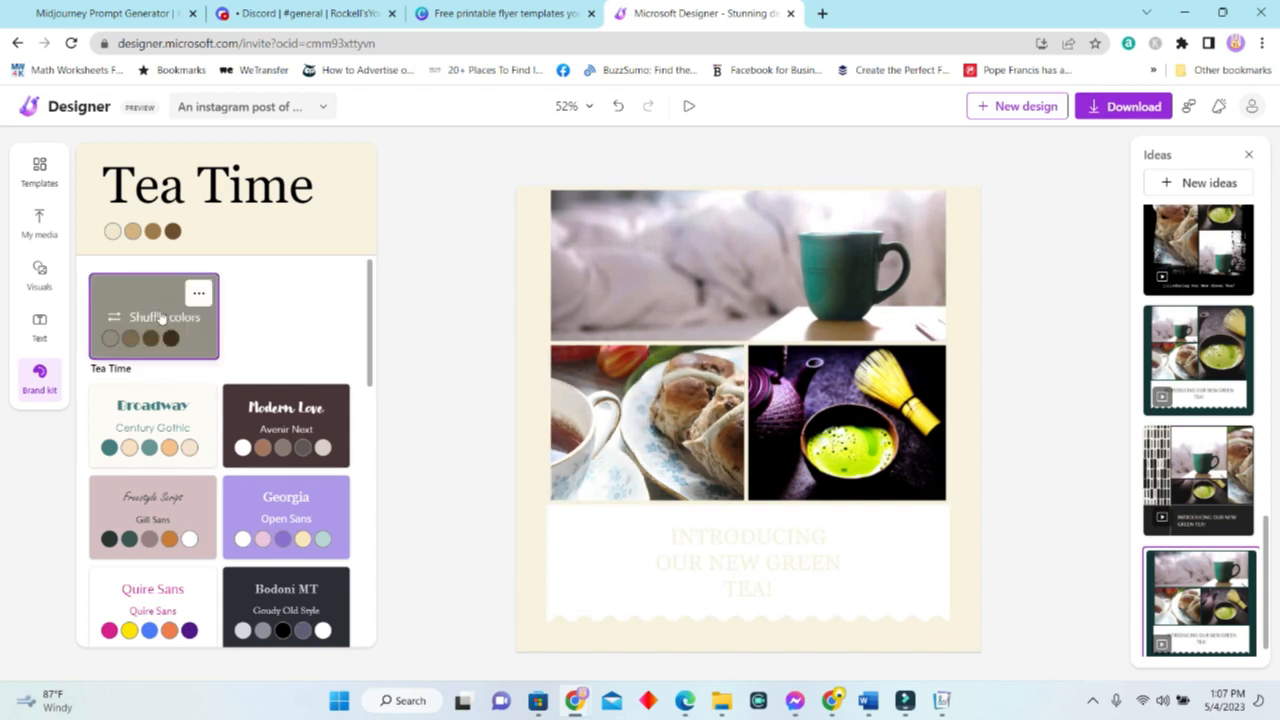
{"action": "mouse_move", "coordinate": [152, 318]}
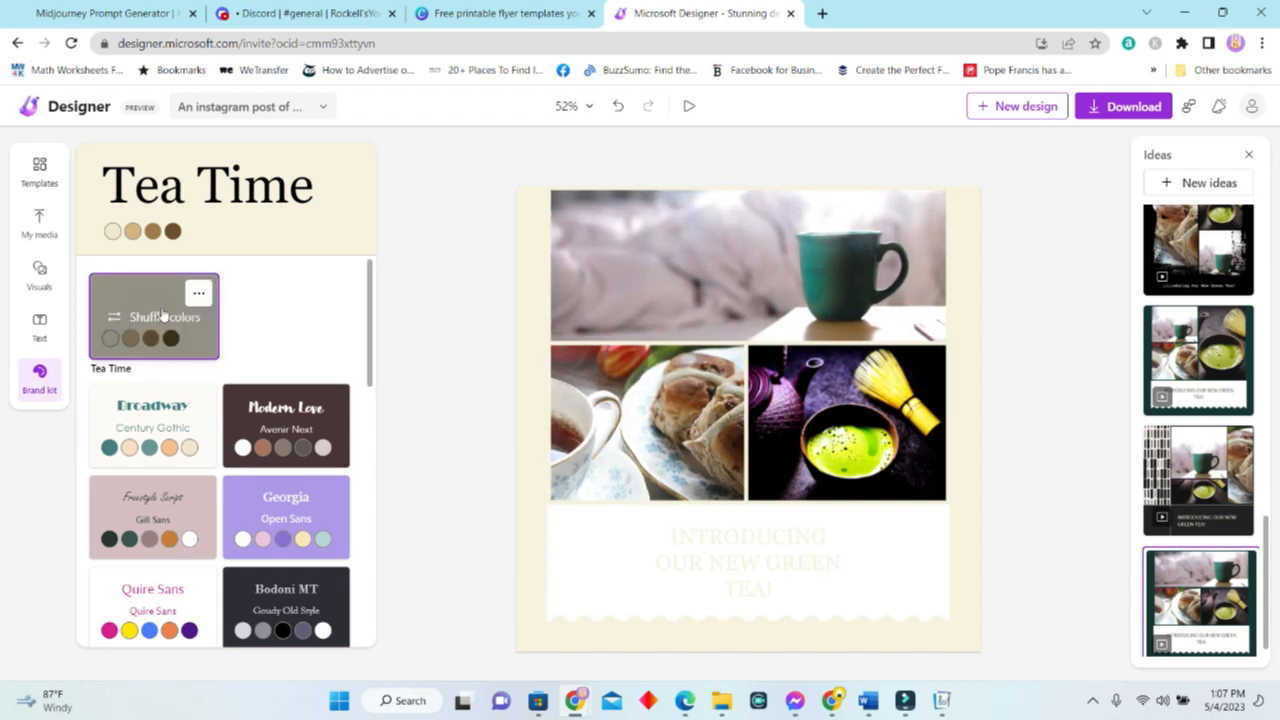
{"action": "left_click", "coordinate": [163, 316]}
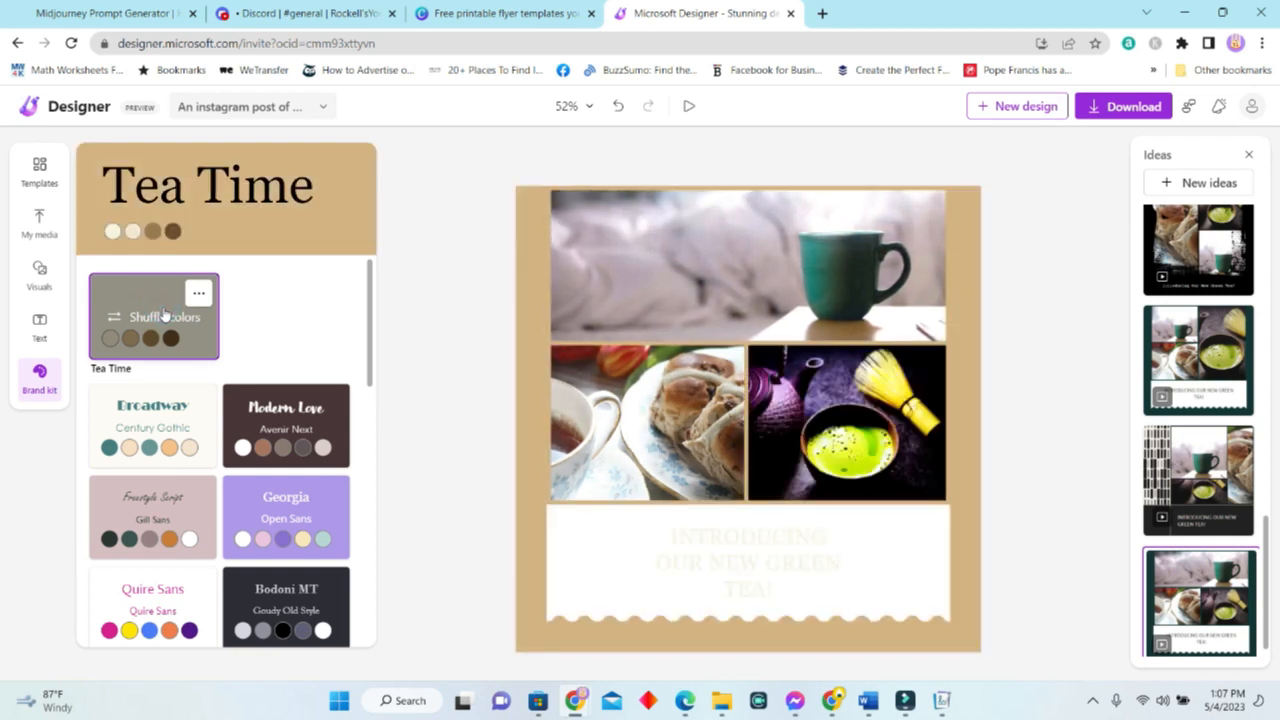
{"action": "left_click", "coordinate": [165, 316]}
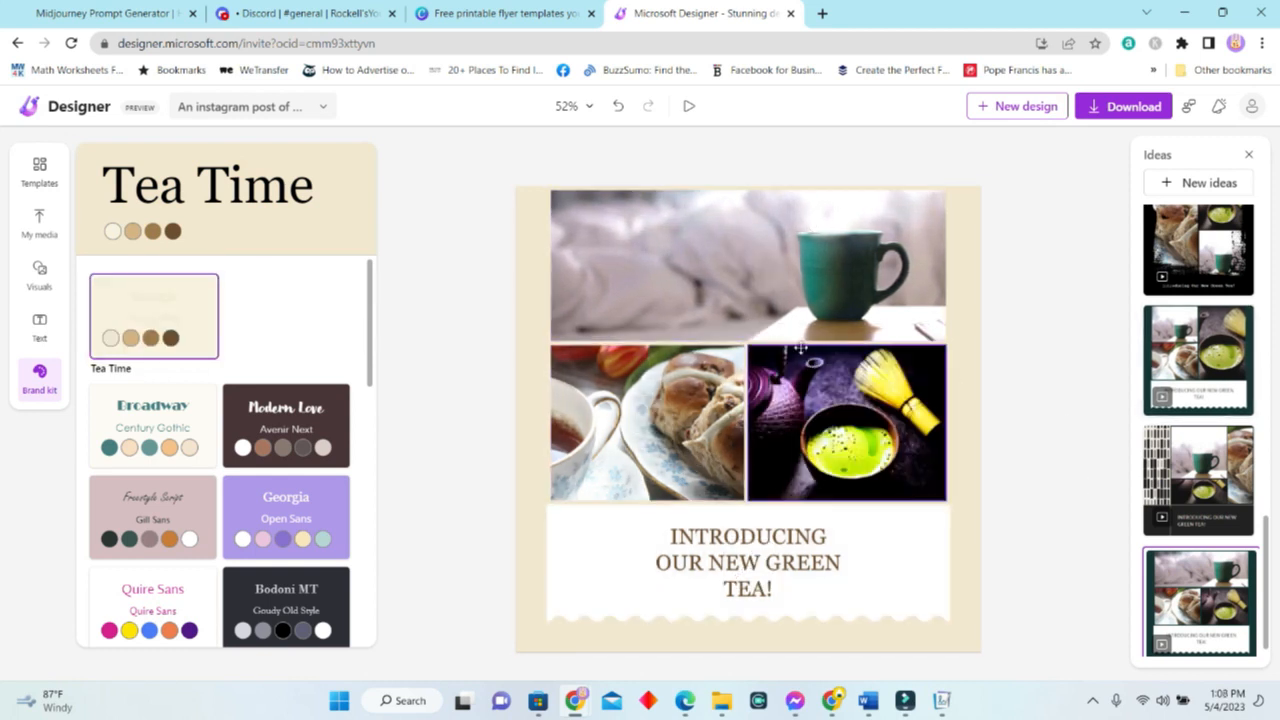
{"action": "mouse_move", "coordinate": [205, 338]}
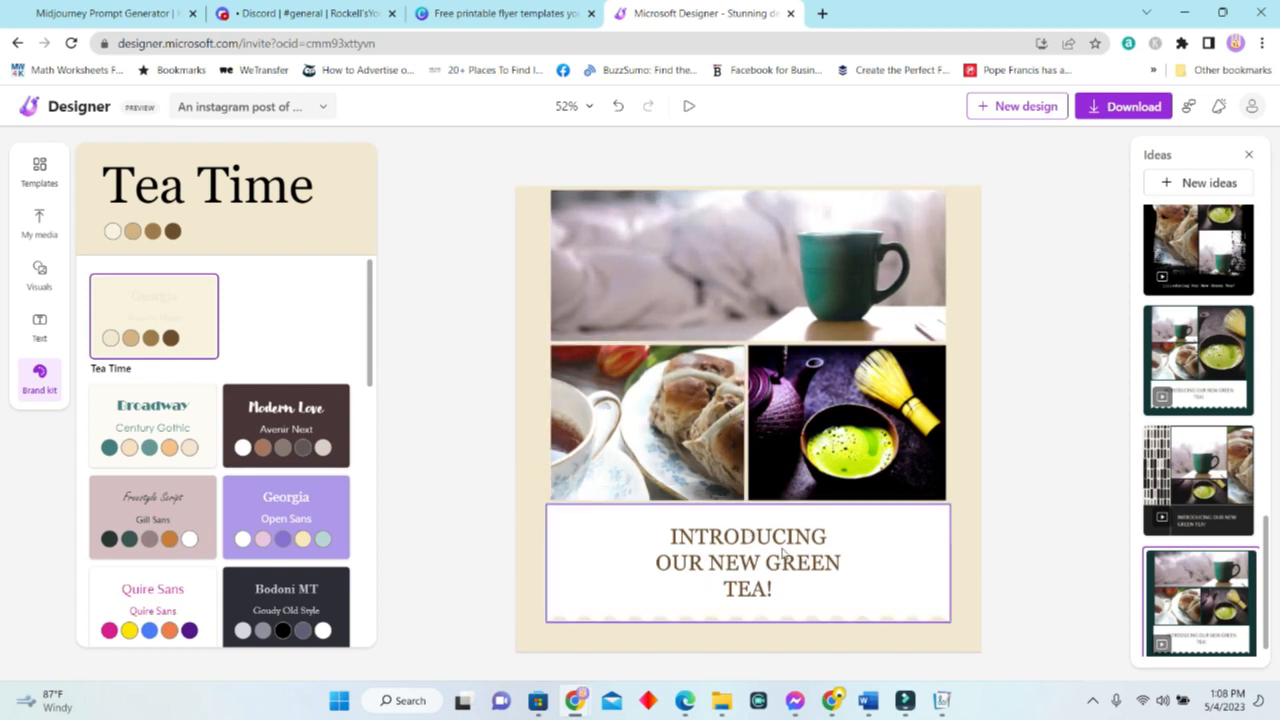
{"action": "left_click", "coordinate": [966, 570]}
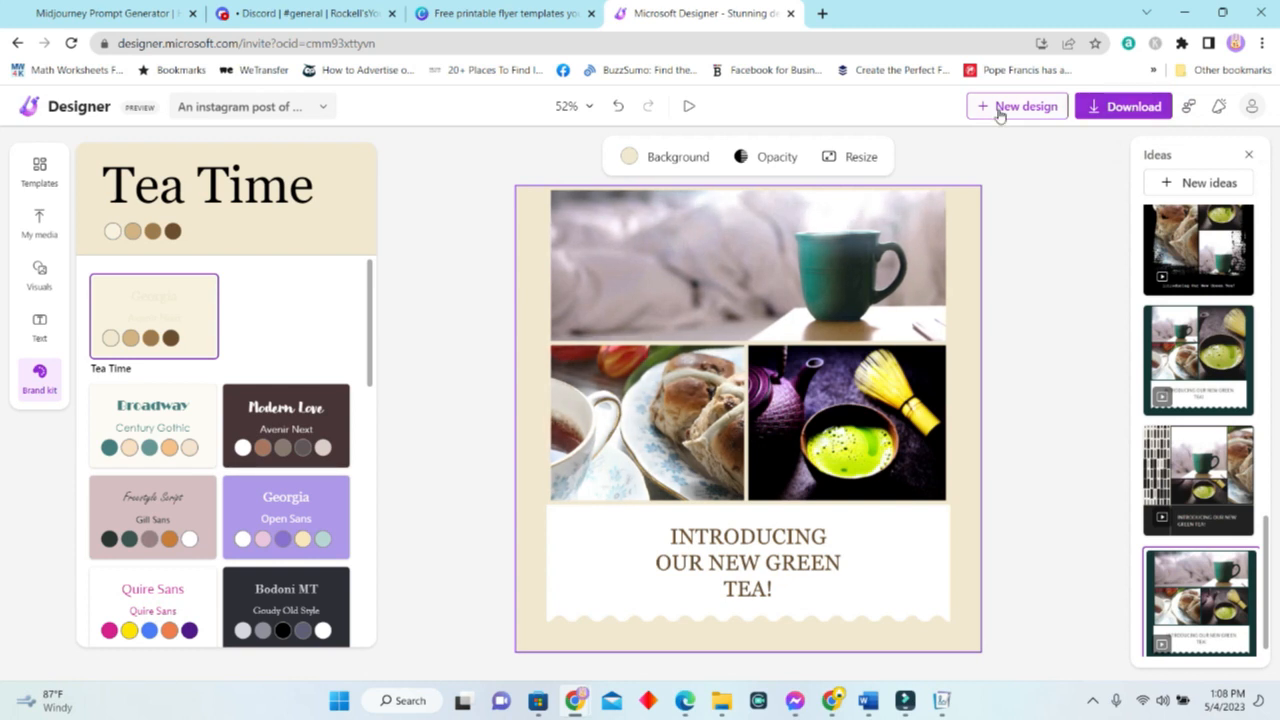
Start a new design in a separate tab from the title menu, then return to the tea post.
{"action": "left_click", "coordinate": [250, 106]}
{"action": "left_click", "coordinate": [247, 106]}
{"action": "left_click", "coordinate": [255, 106]}
{"action": "left_click", "coordinate": [244, 108]}
{"action": "left_click", "coordinate": [240, 108]}
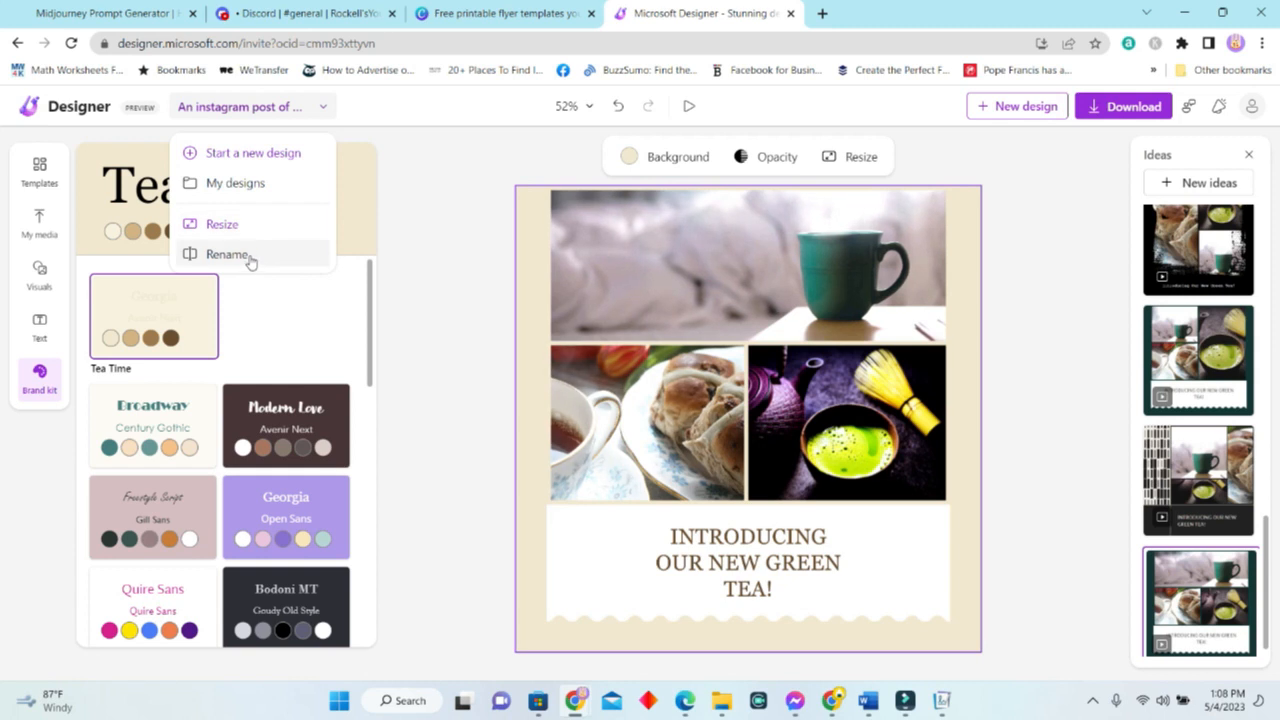
{"action": "left_click", "coordinate": [1029, 110]}
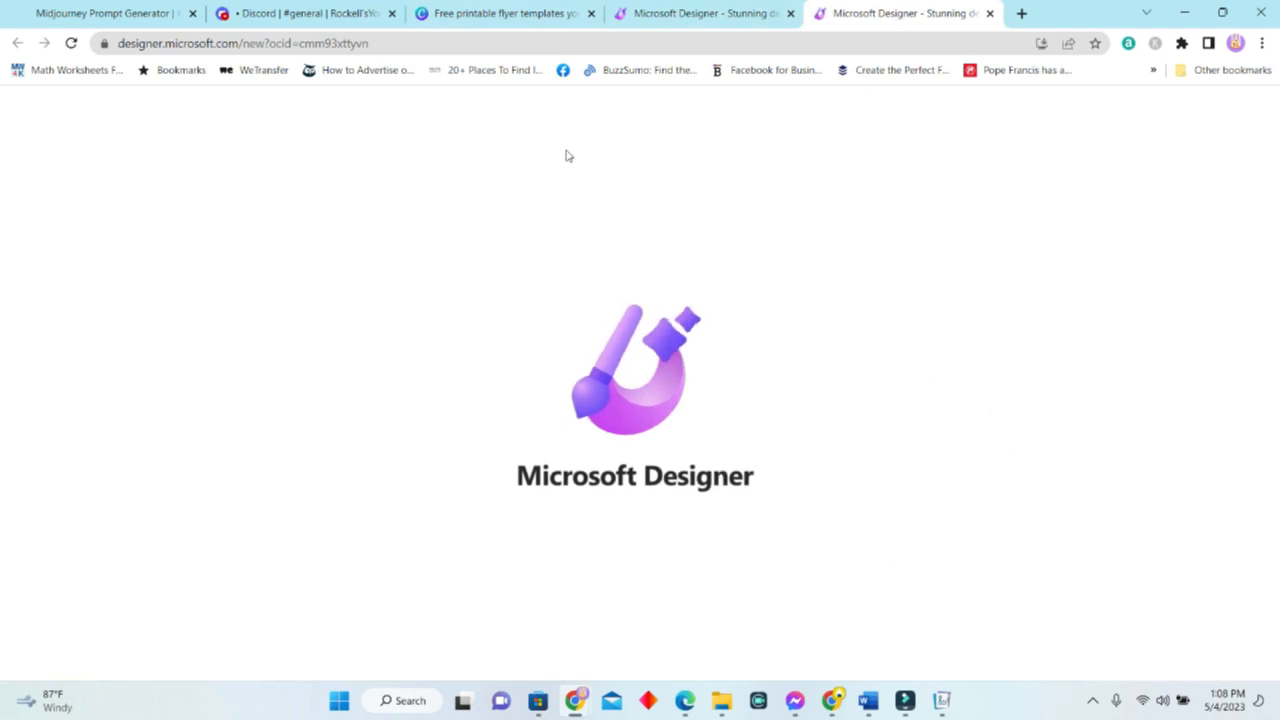
{"action": "left_click", "coordinate": [713, 19]}
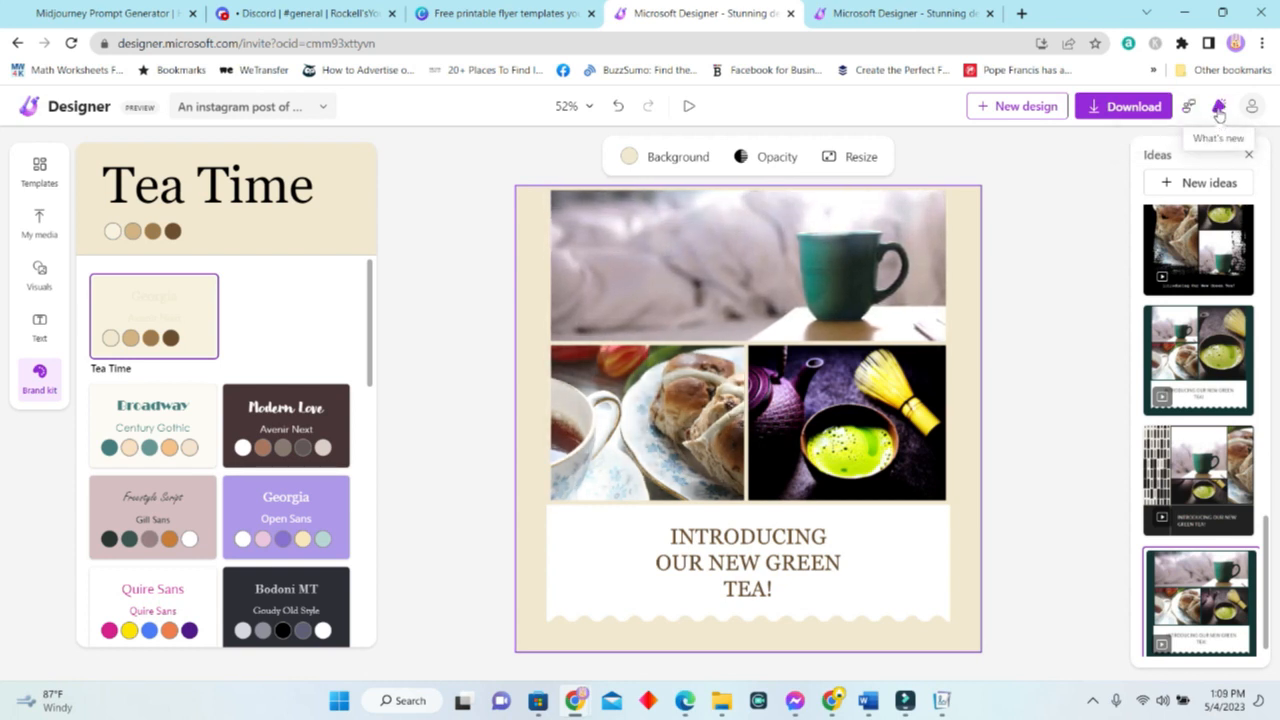
Glance at the What's new notes, then bring up the Download options.
{"action": "left_click", "coordinate": [1218, 110]}
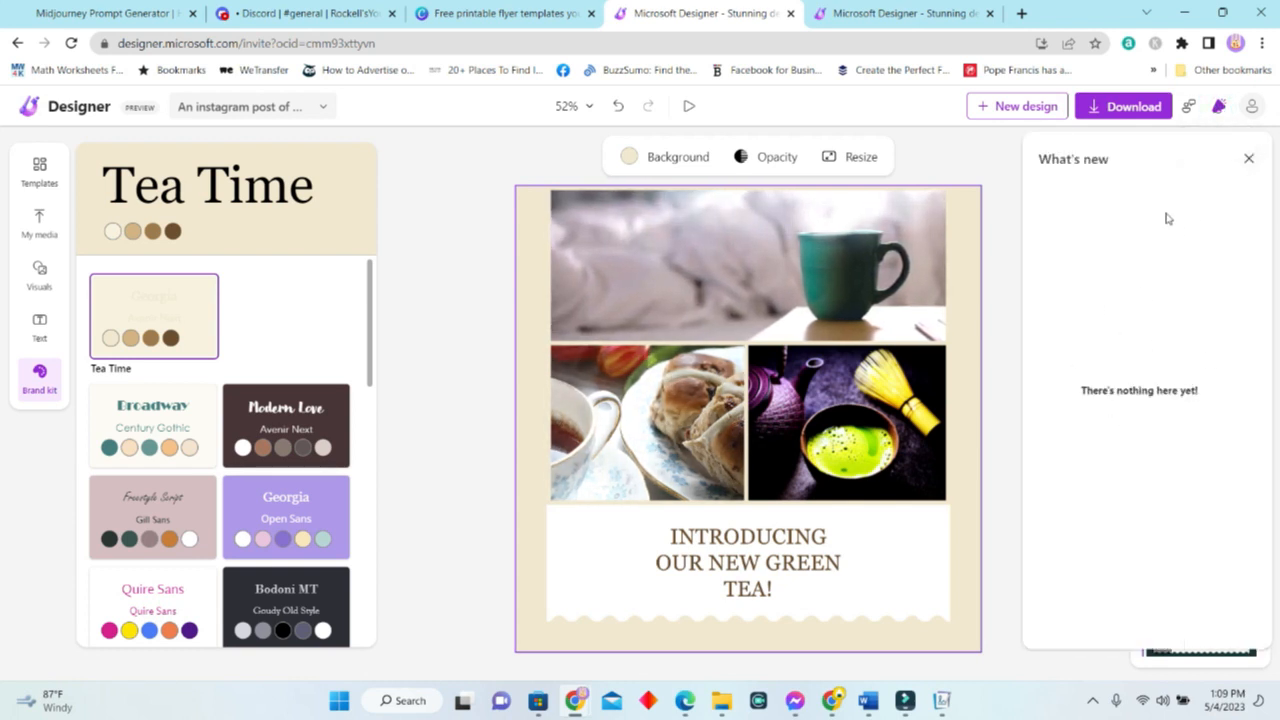
{"action": "left_click", "coordinate": [1250, 160]}
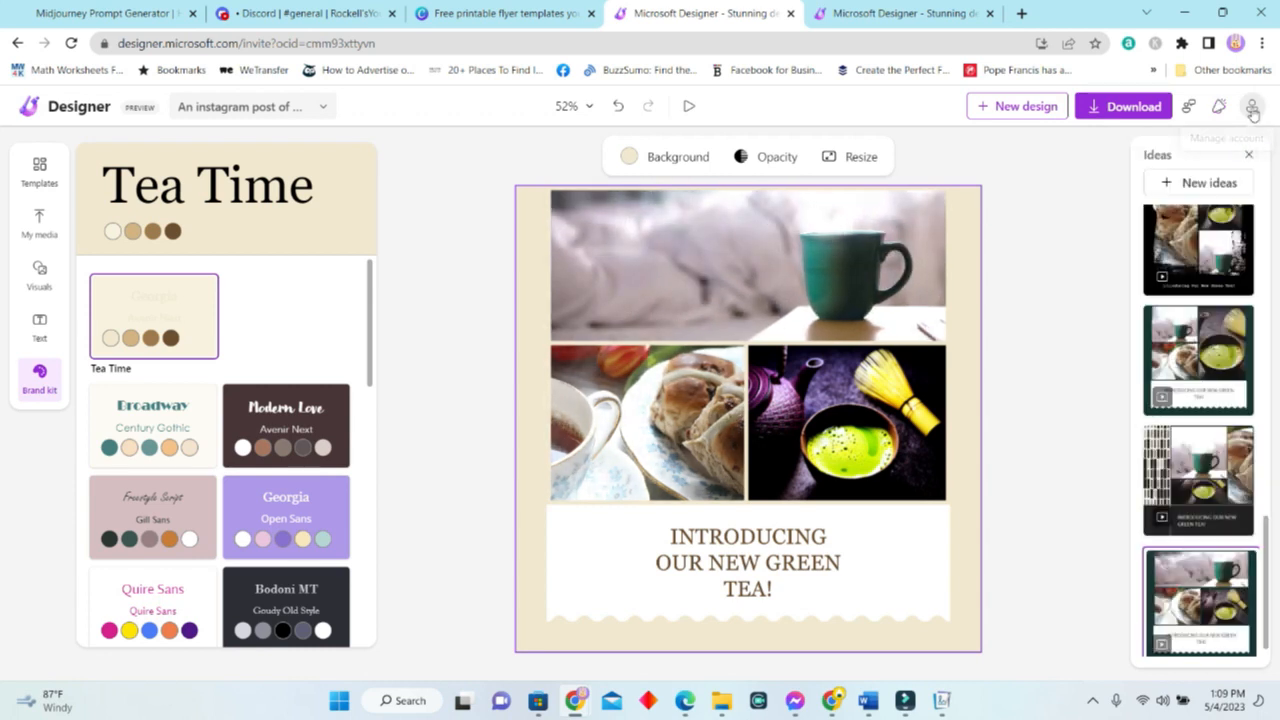
{"action": "left_click", "coordinate": [1133, 107]}
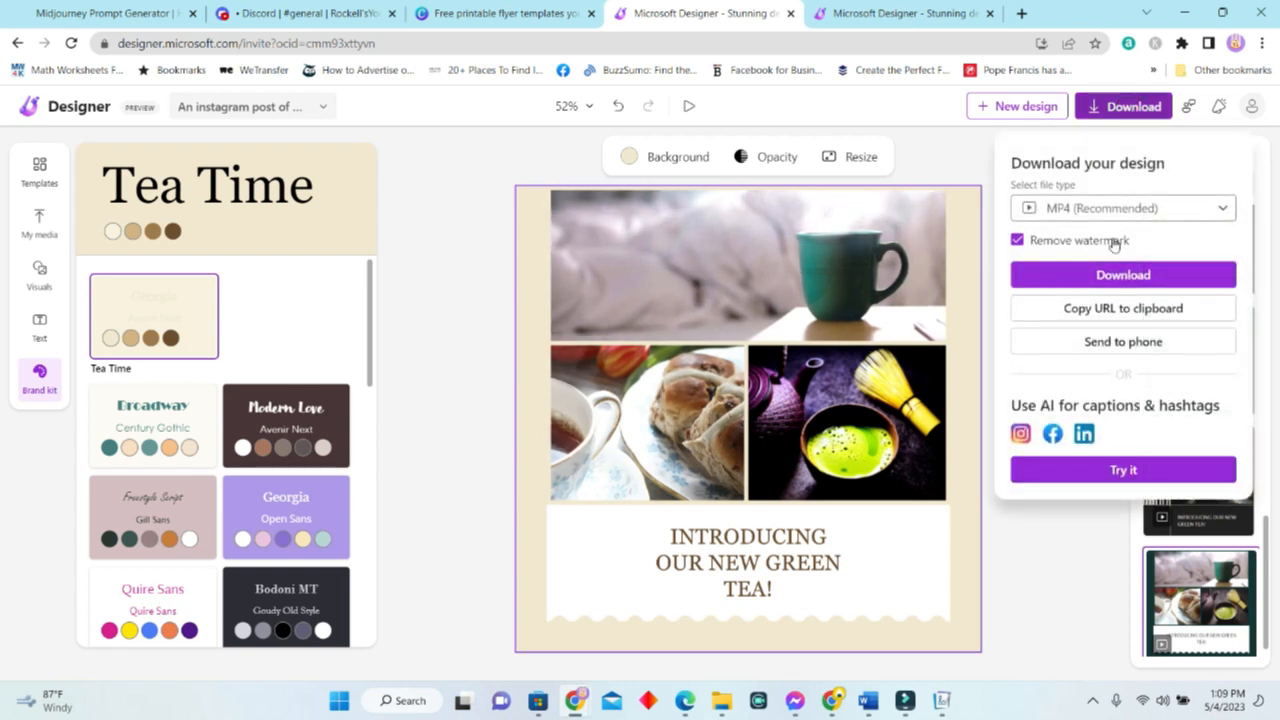
Review the MP4, PNG, JPEG and PDF file types, keep MP4, and try AI captions and hashtags.
{"action": "mouse_move", "coordinate": [839, 309]}
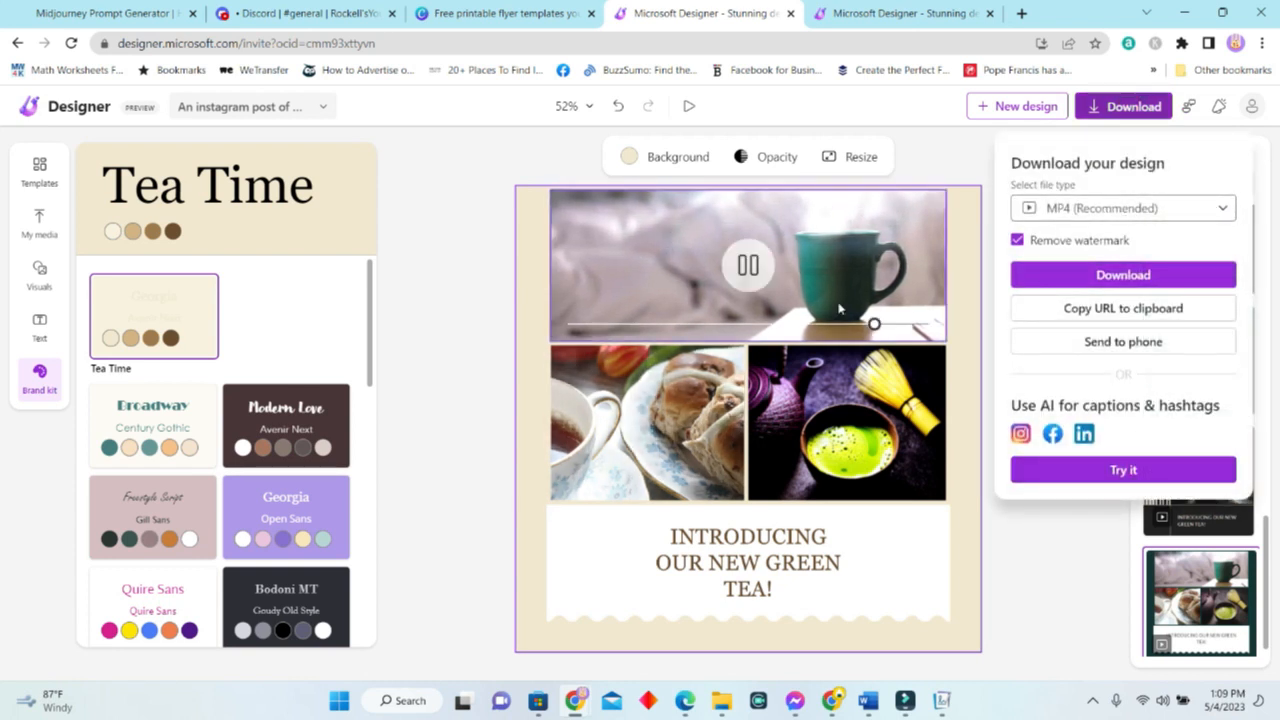
{"action": "left_click", "coordinate": [1135, 209]}
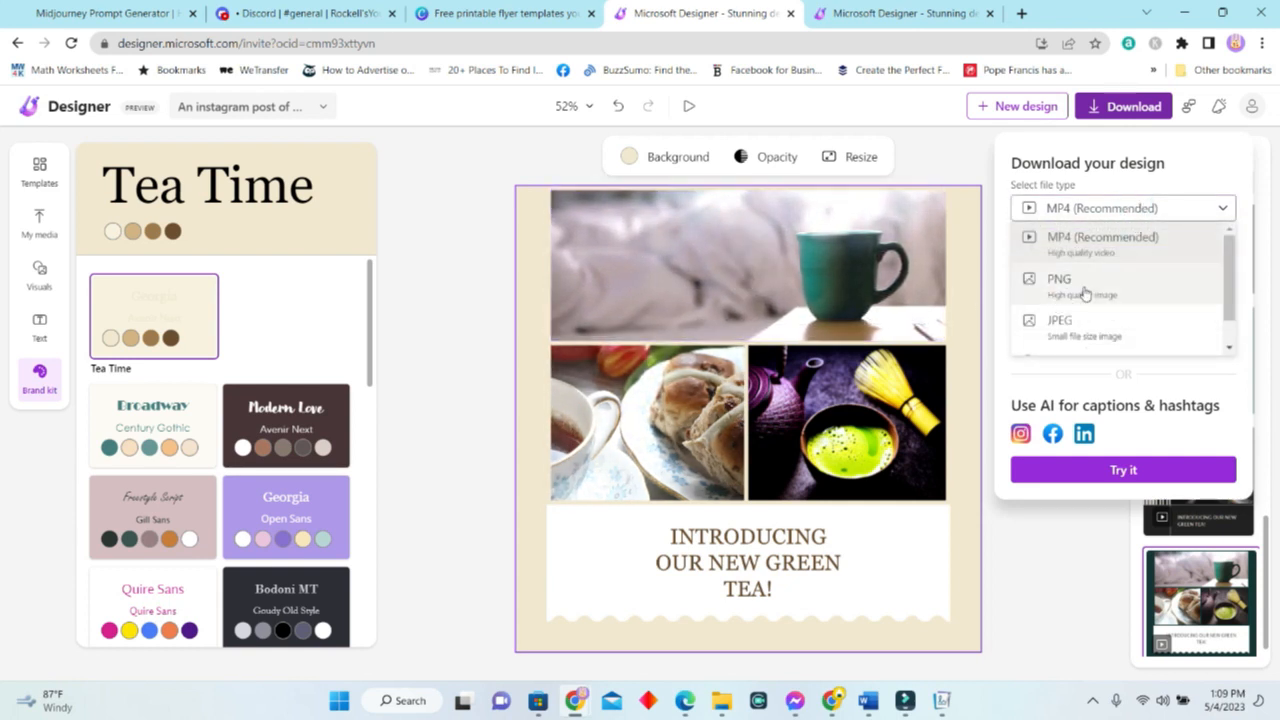
{"action": "scroll", "coordinate": [1056, 345], "scroll_direction": "down", "scroll_amount": 1}
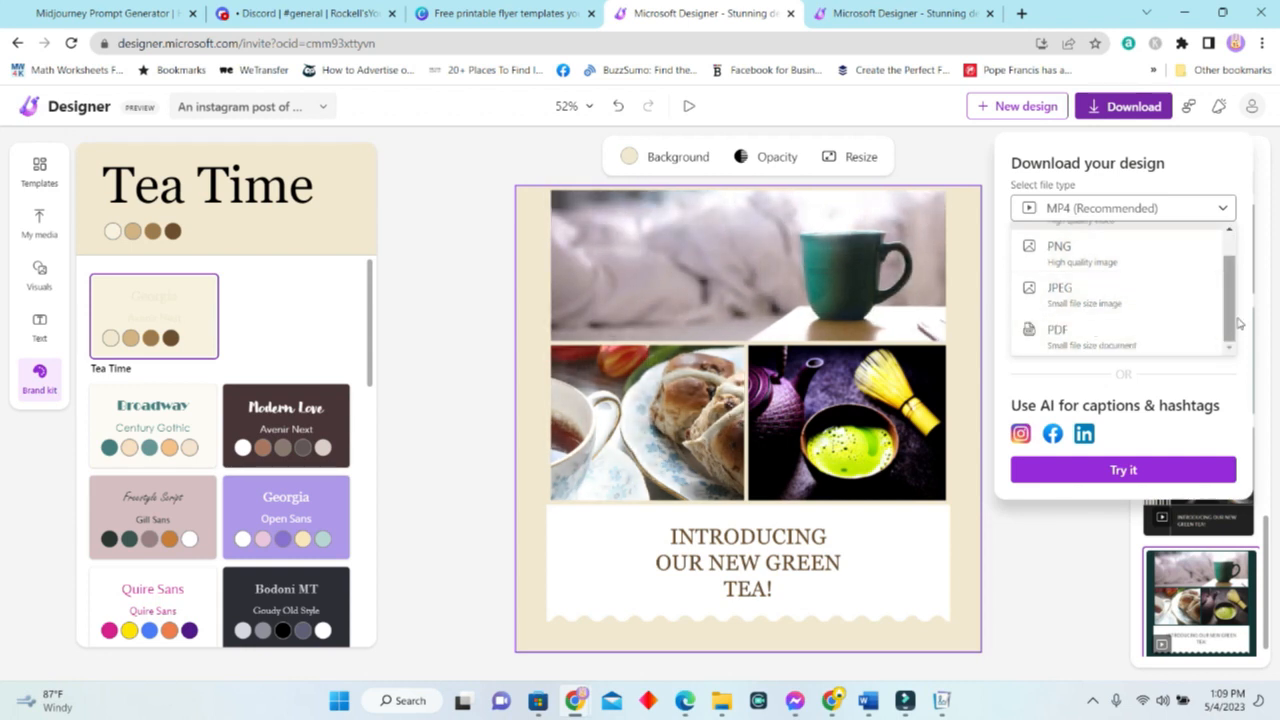
{"action": "left_click_drag", "start_coordinate": [1226, 308], "coordinate": [1240, 338]}
{"action": "left_click", "coordinate": [1016, 484]}
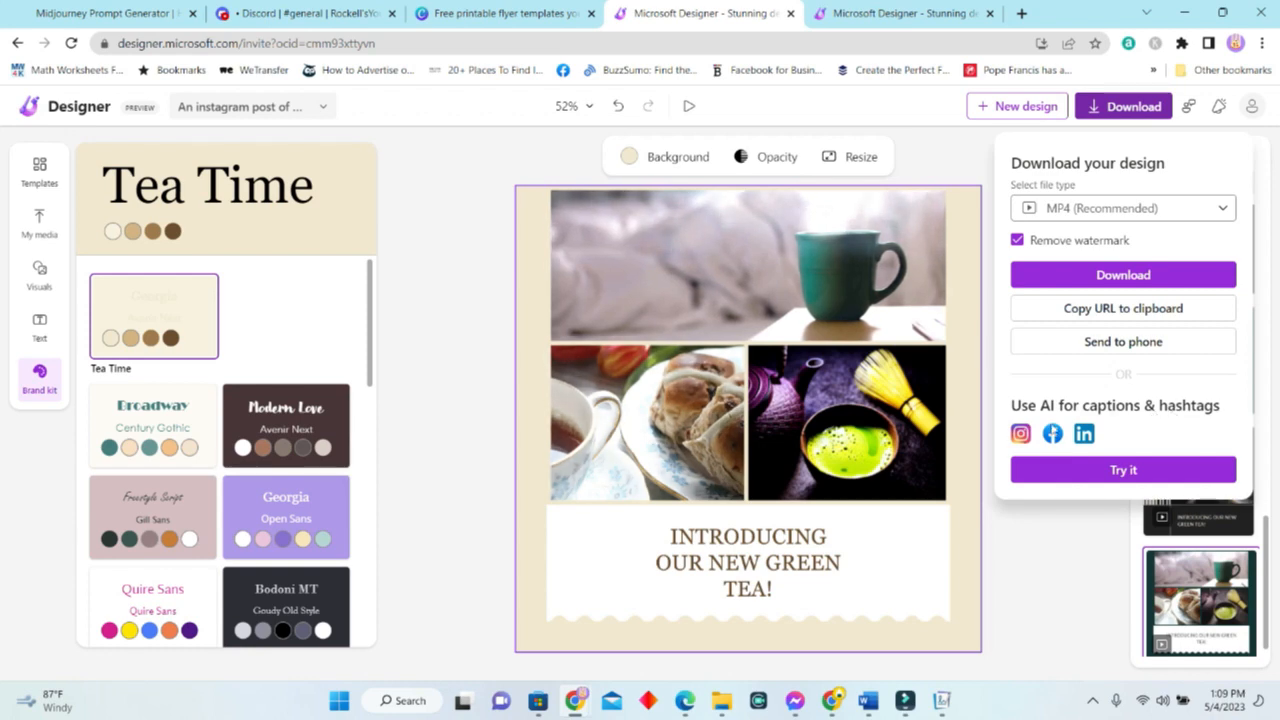
{"action": "left_click", "coordinate": [1149, 476]}
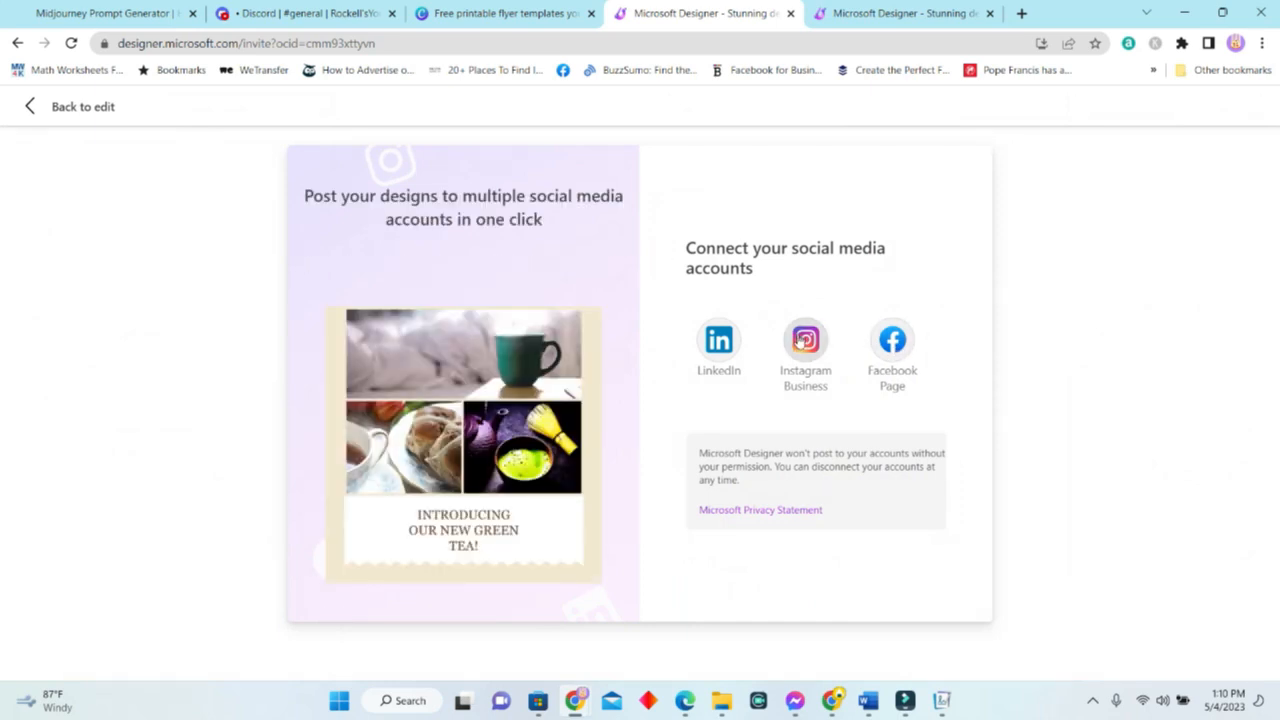
Connect the Instagram Business account through Facebook, choosing the account and page and granting permissions.
{"action": "left_click", "coordinate": [806, 341]}
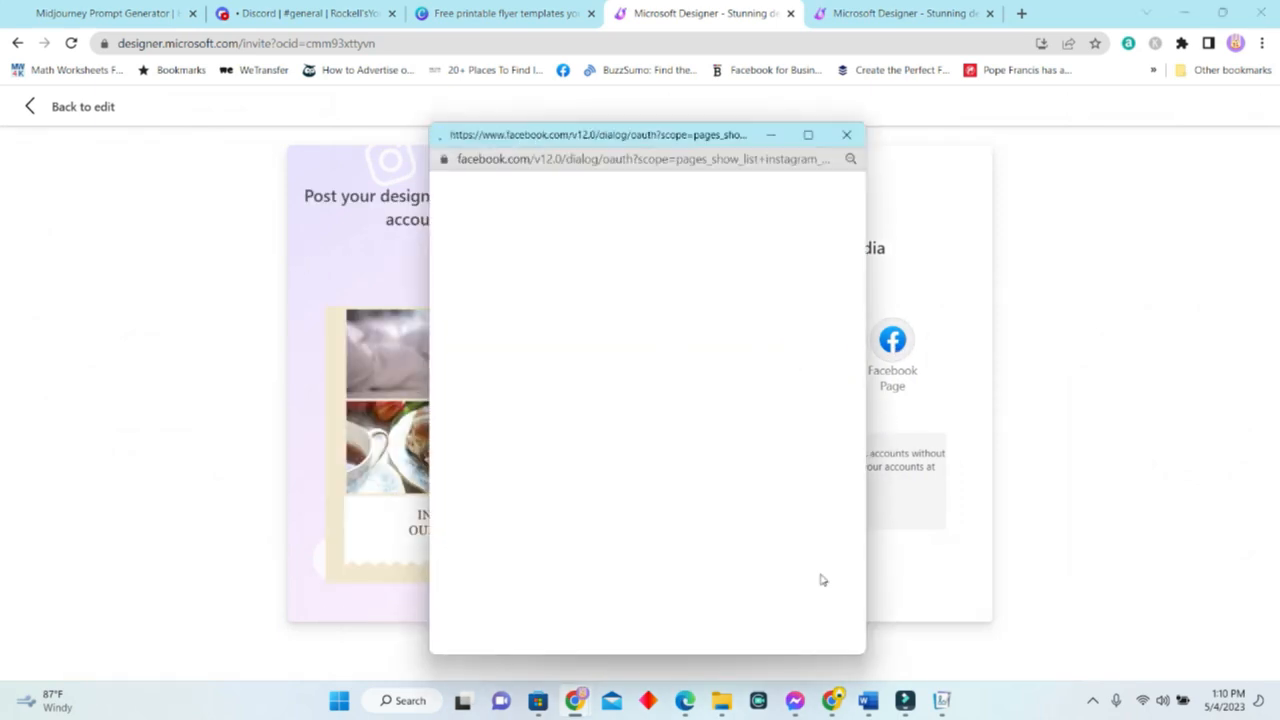
{"action": "scroll", "coordinate": [763, 468], "scroll_direction": "down", "scroll_amount": 1}
{"action": "left_click", "coordinate": [583, 486]}
{"action": "left_click", "coordinate": [760, 596]}
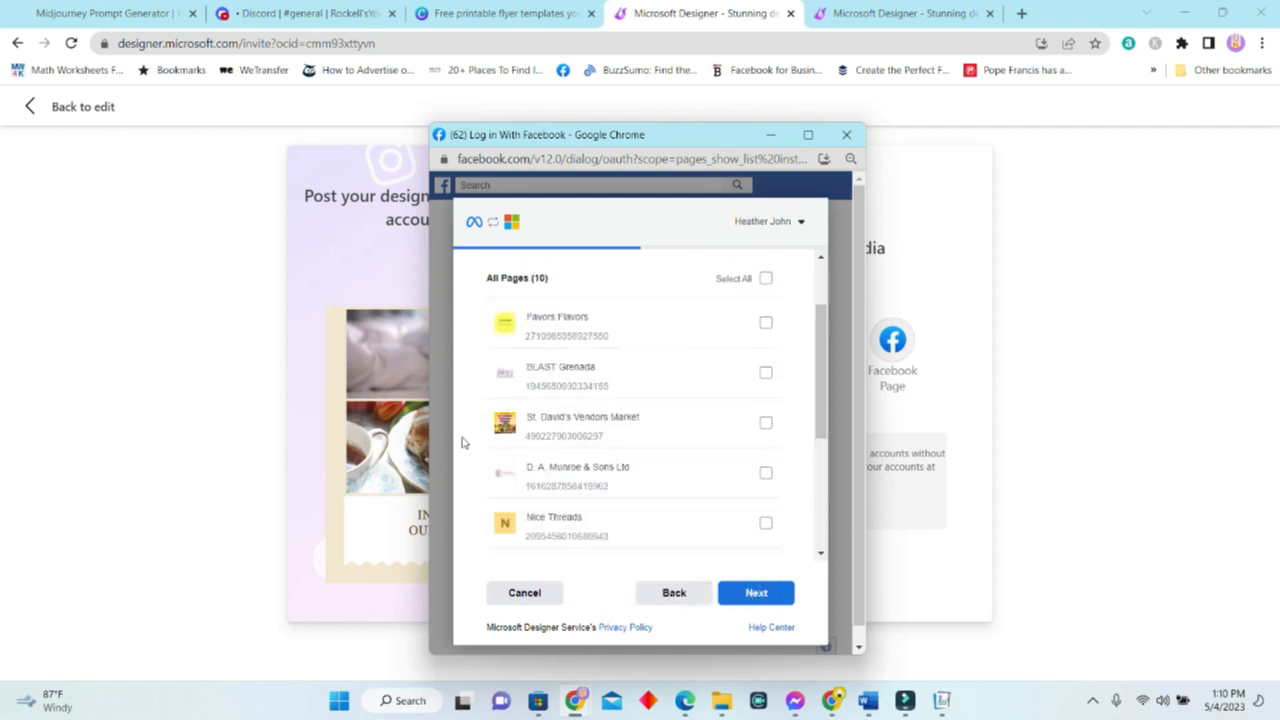
{"action": "scroll", "coordinate": [618, 440], "scroll_direction": "down", "scroll_amount": 4}
{"action": "scroll", "coordinate": [630, 490], "scroll_direction": "up", "scroll_amount": 3}
{"action": "scroll", "coordinate": [630, 483], "scroll_direction": "down", "scroll_amount": 4}
{"action": "scroll", "coordinate": [643, 528], "scroll_direction": "up", "scroll_amount": 3}
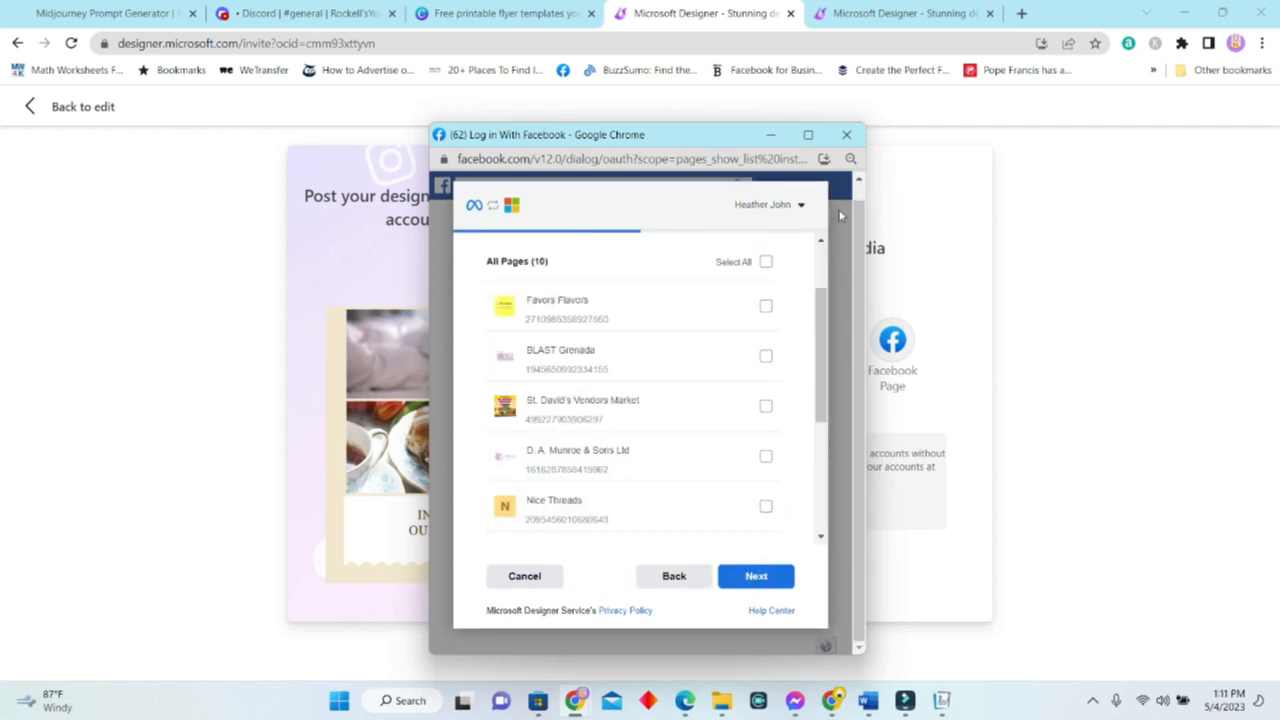
{"action": "left_click", "coordinate": [765, 576]}
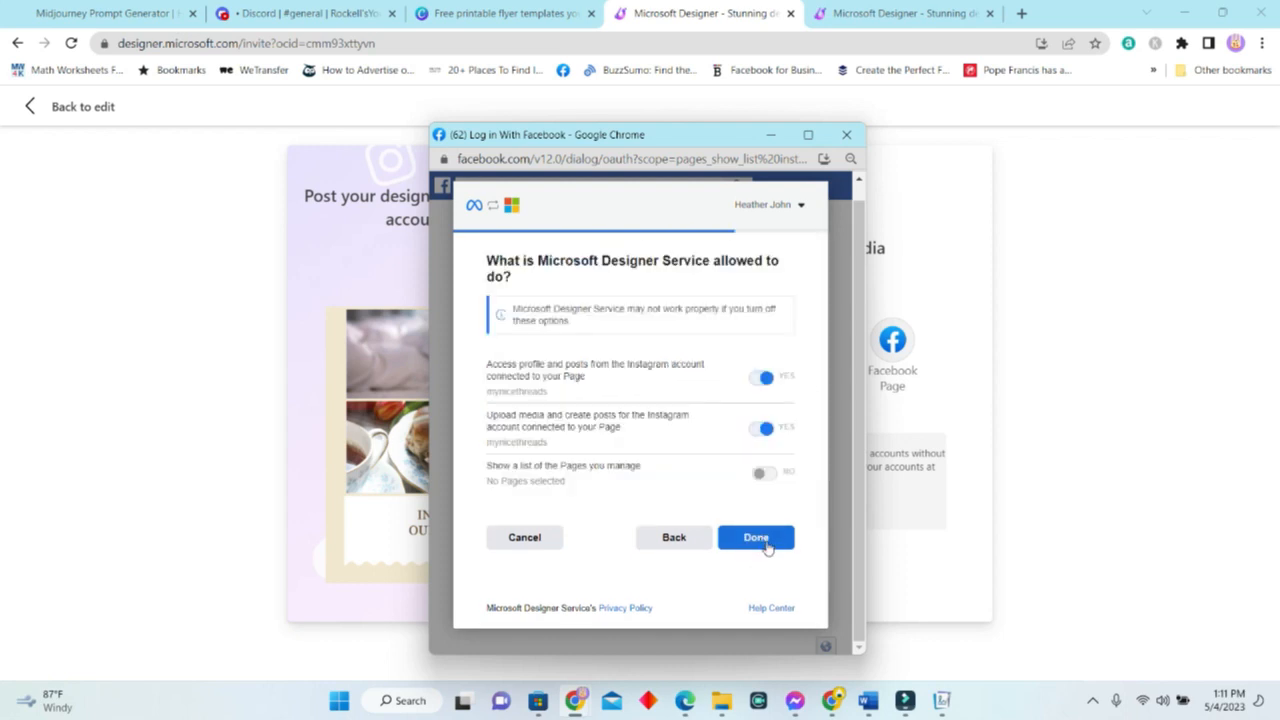
{"action": "left_click", "coordinate": [756, 537]}
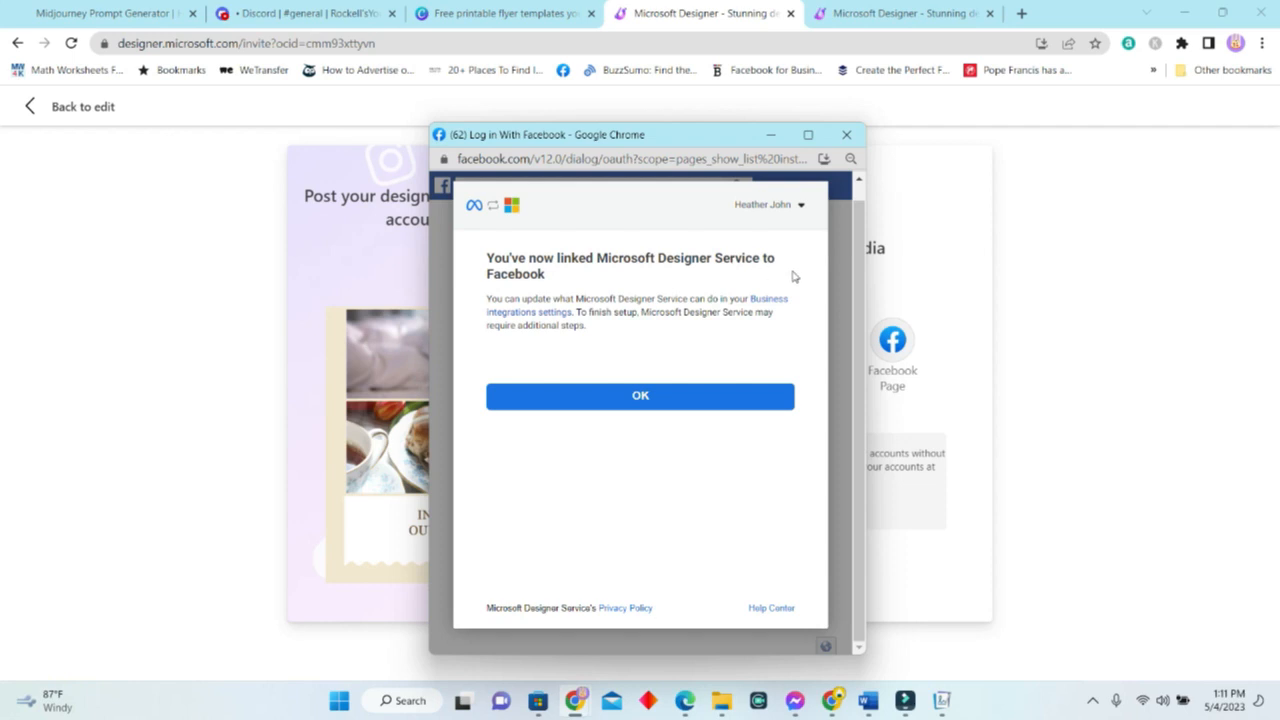
{"action": "left_click", "coordinate": [650, 397]}
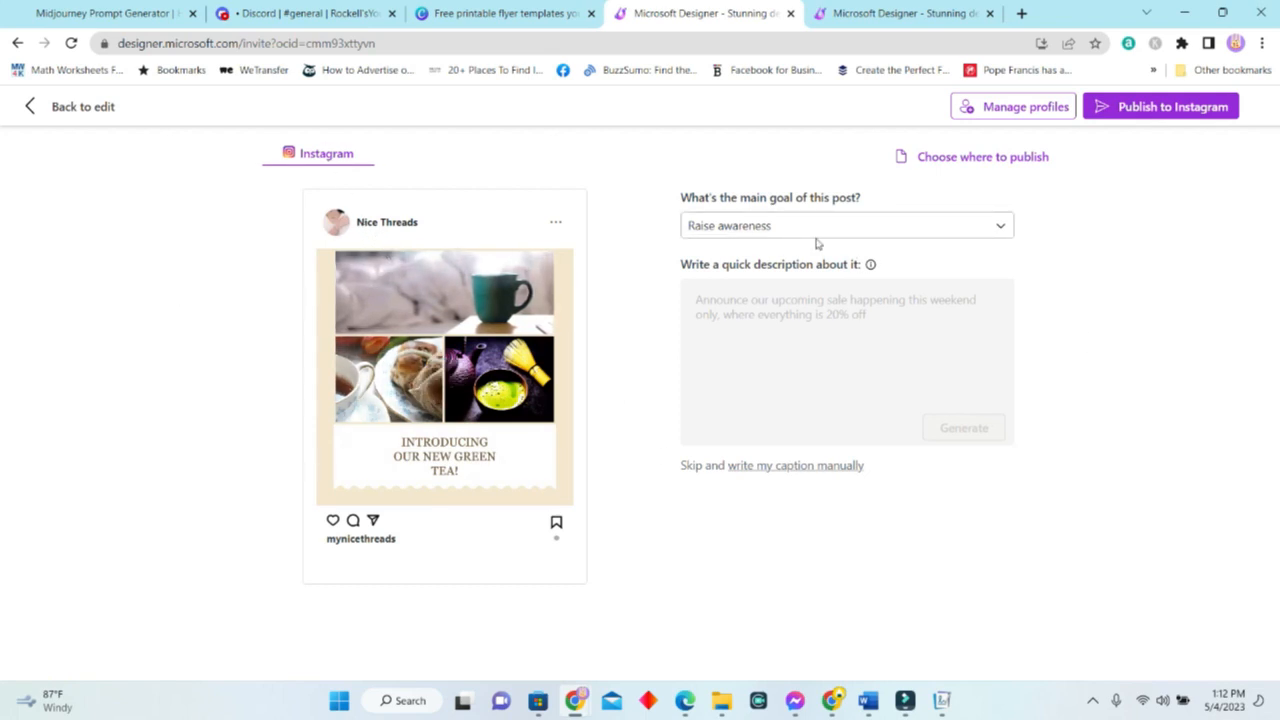
Generate captions from 'Let persons know about our tea launch' and review 'Let's drink tea with a twist!'.
{"action": "type", "text": "Let persons know about our tea launch"}
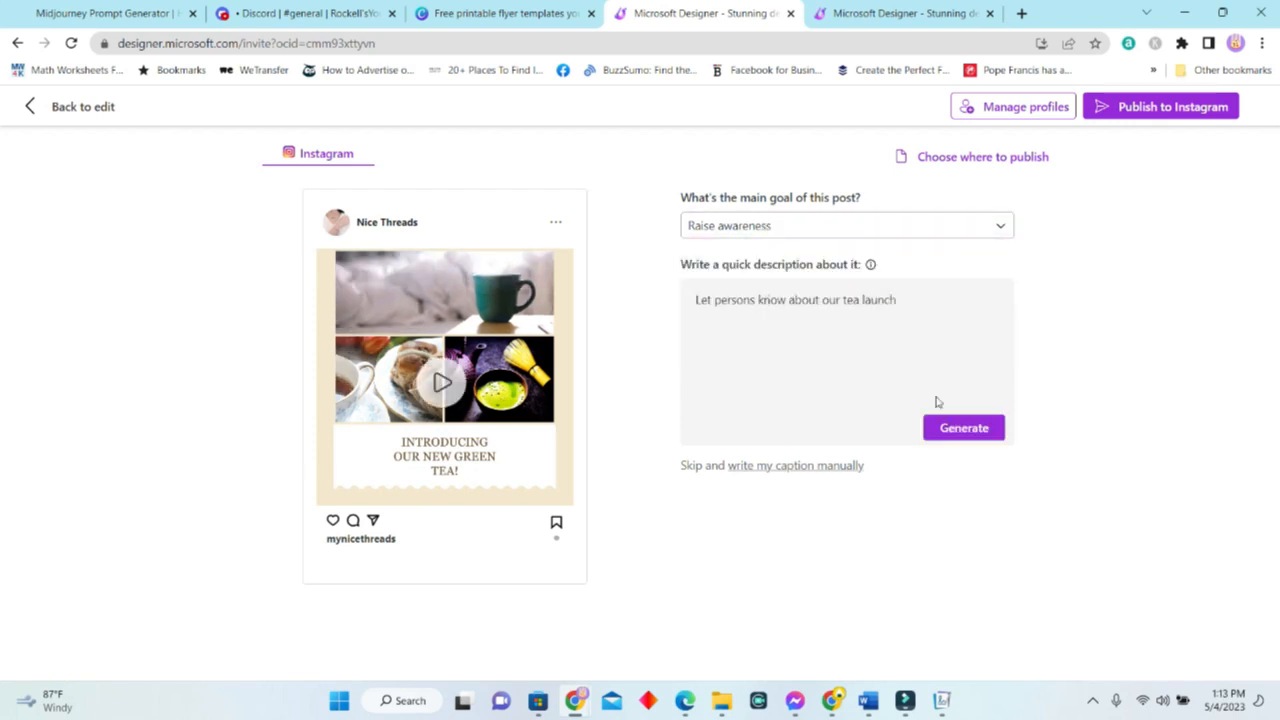
{"action": "left_click", "coordinate": [968, 430]}
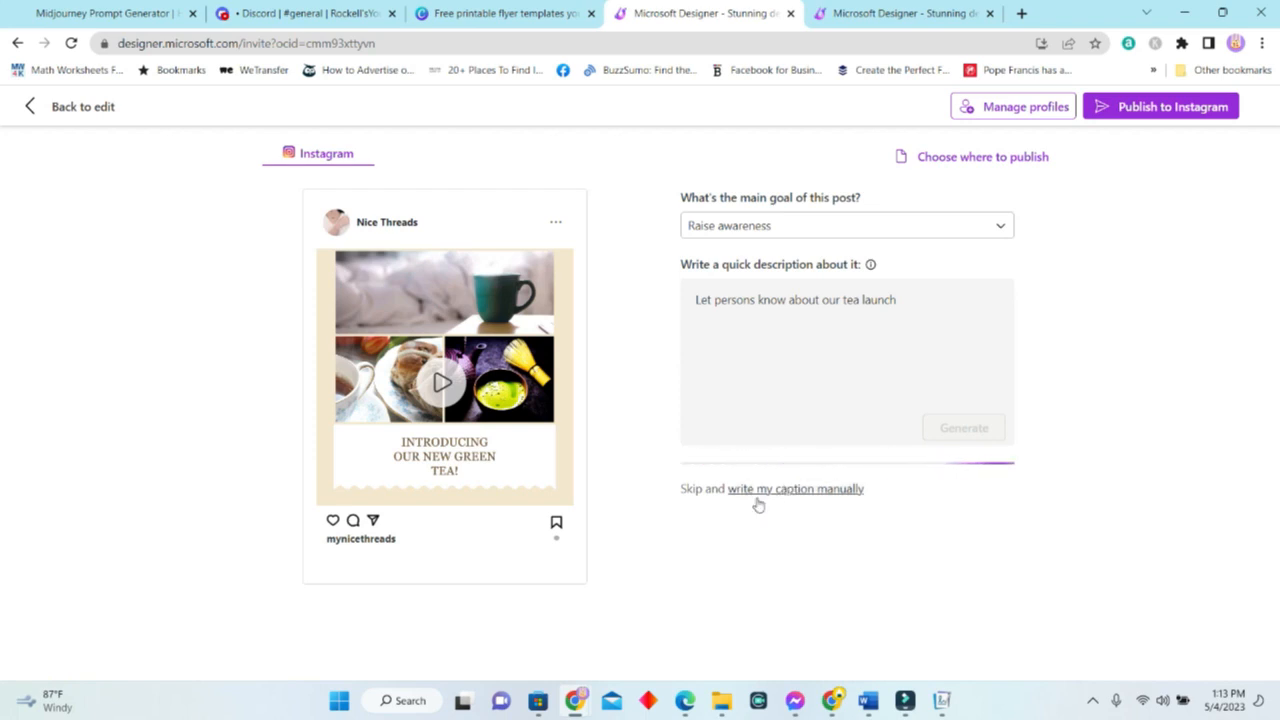
{"action": "scroll", "coordinate": [1014, 386], "scroll_direction": "down", "scroll_amount": 3}
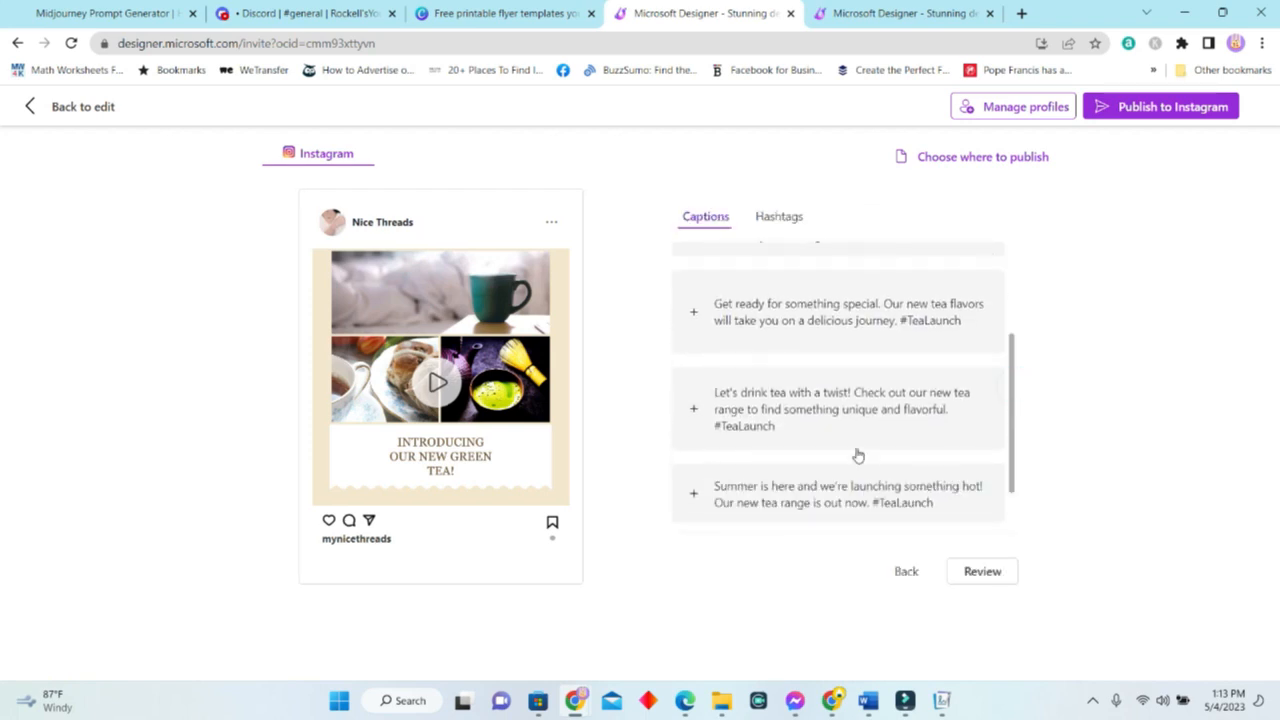
{"action": "left_click", "coordinate": [786, 405]}
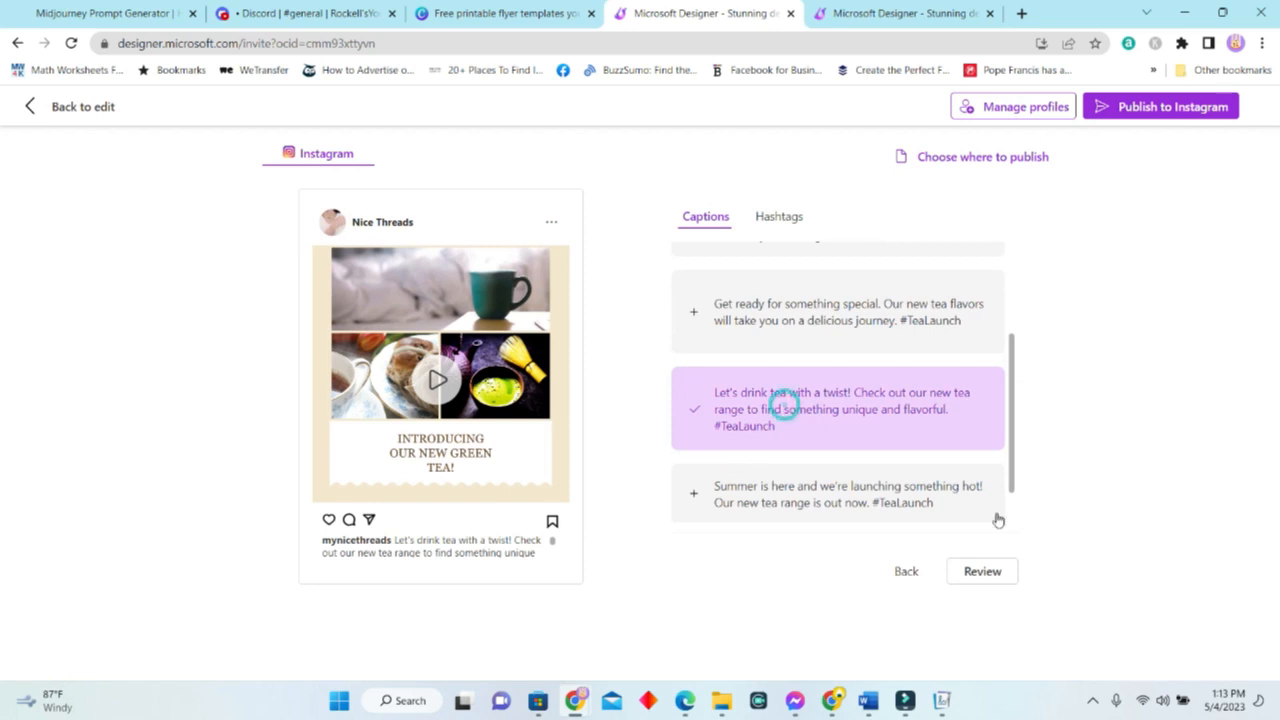
{"action": "left_click", "coordinate": [981, 576]}
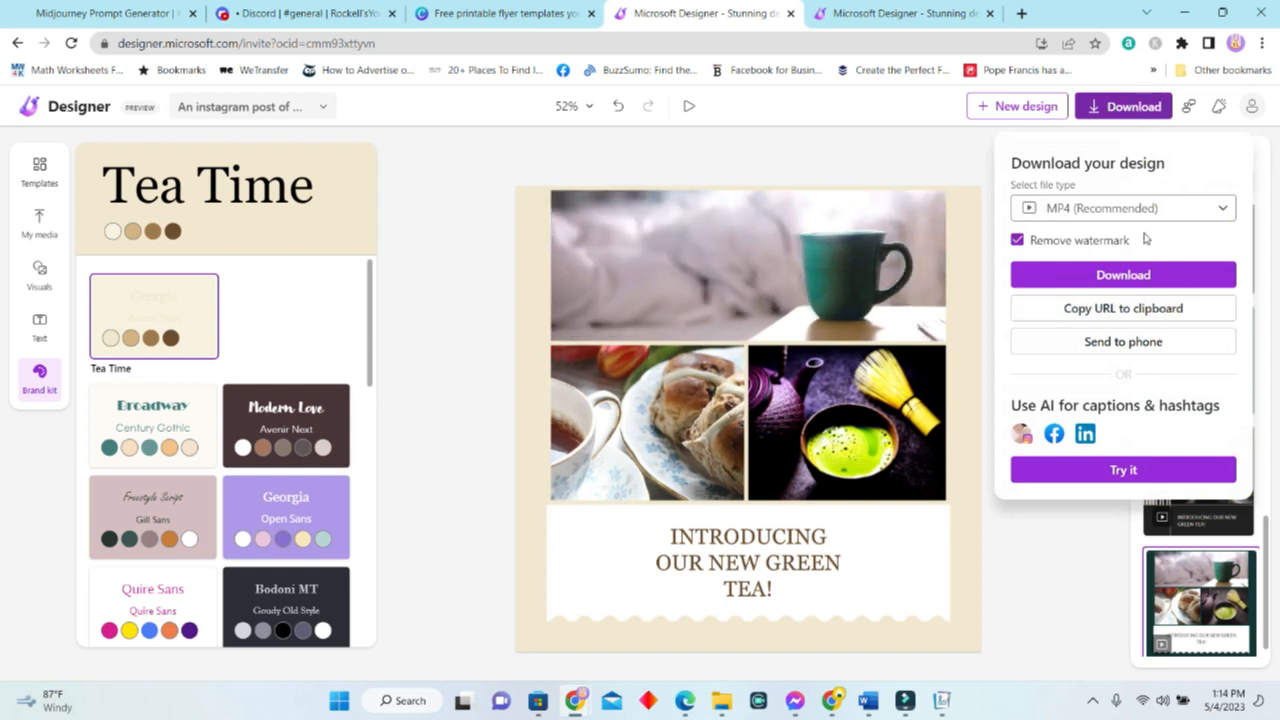
Copy the video's share link, open it in a new browser tab and play it.
{"action": "left_click", "coordinate": [1170, 308]}
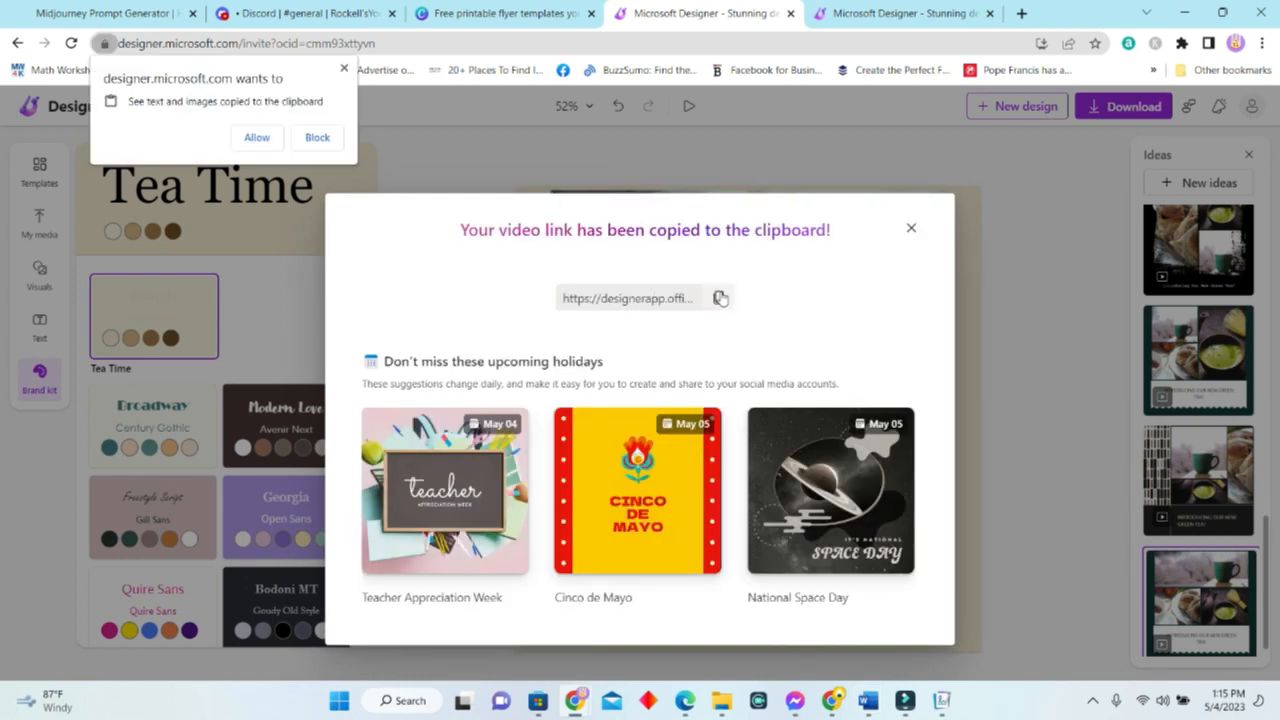
{"action": "left_click", "coordinate": [1019, 14]}
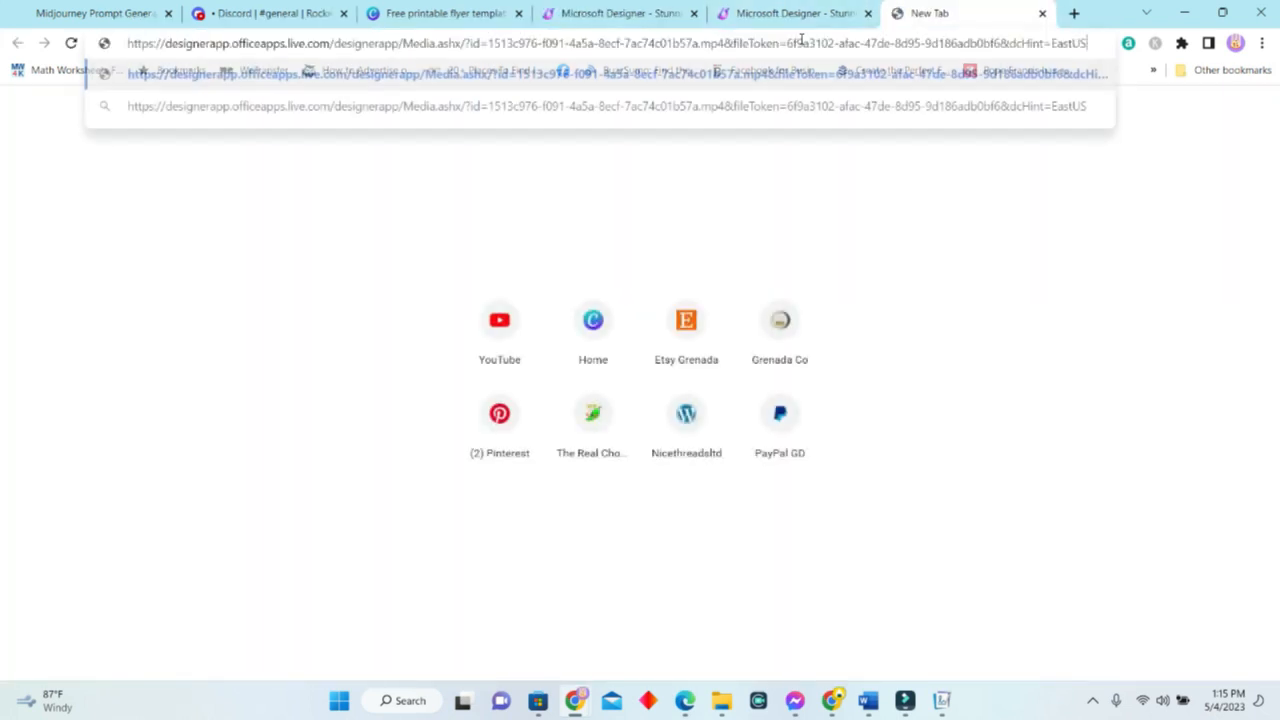
{"action": "key", "text": "Return"}
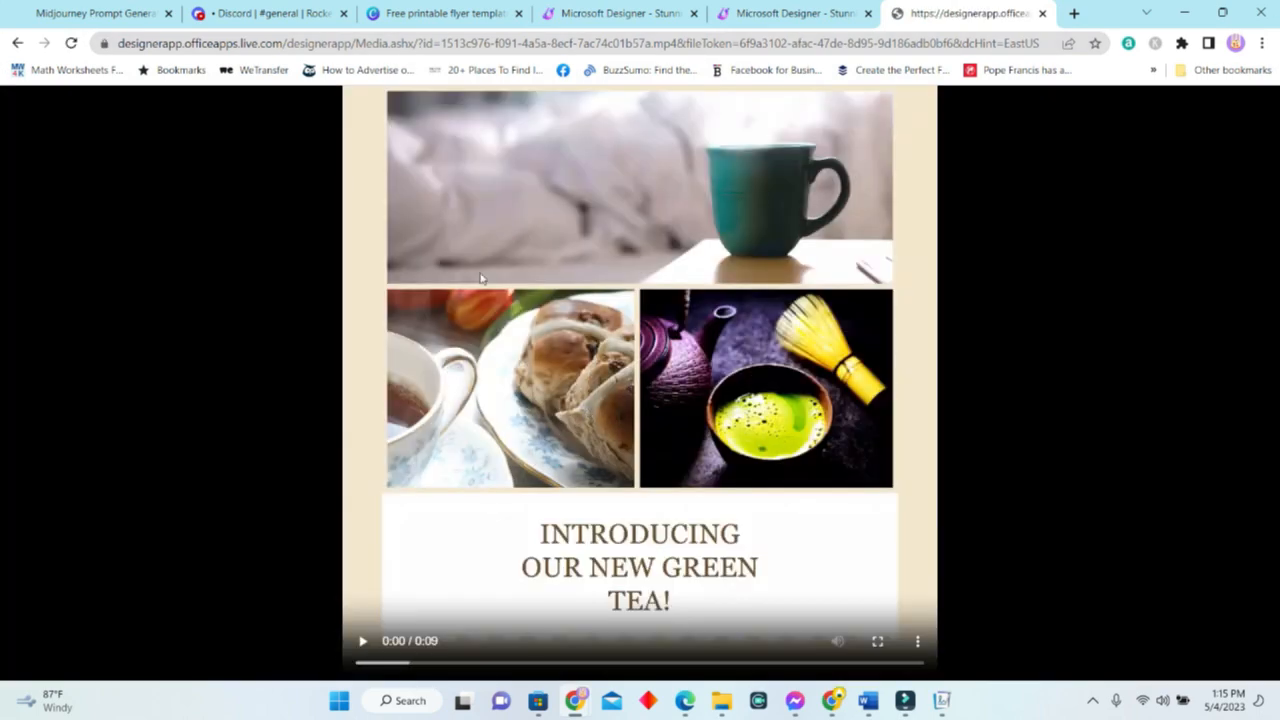
{"action": "left_click", "coordinate": [362, 640]}
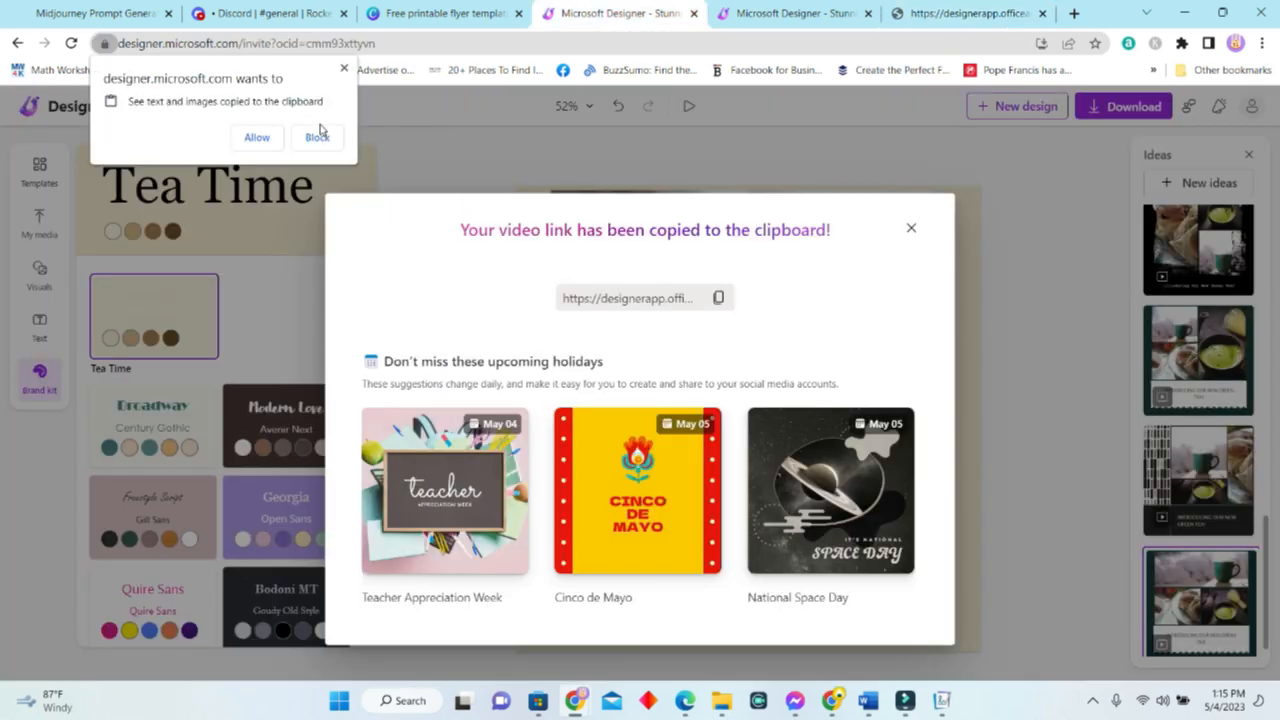
{"action": "left_click", "coordinate": [345, 69]}
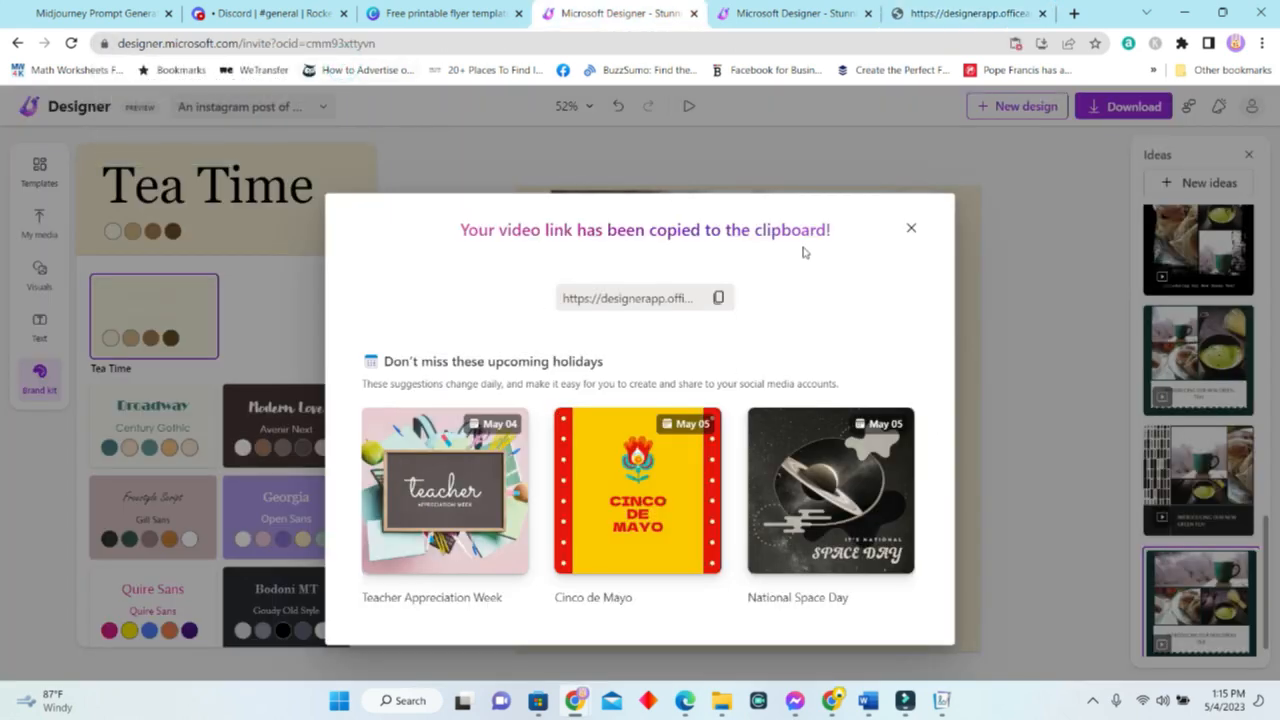
{"action": "left_click", "coordinate": [912, 228]}
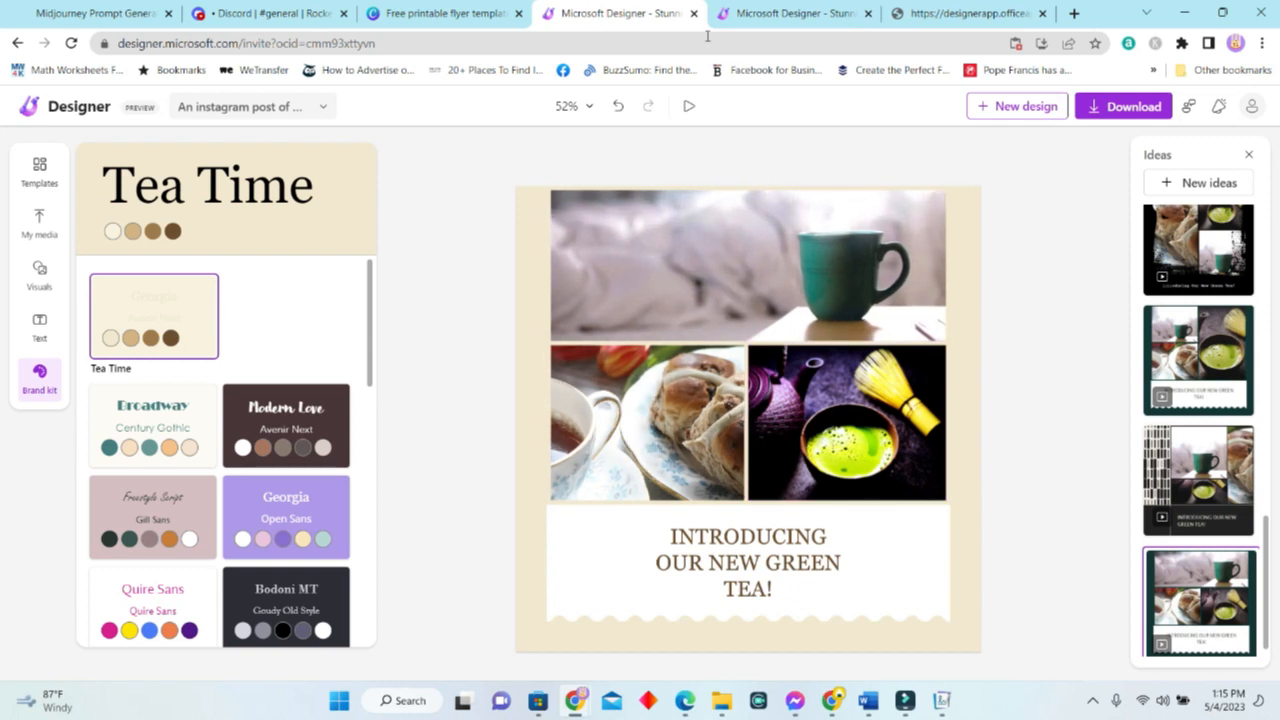
Preview the post's animation and briefly check the download options.
{"action": "left_click", "coordinate": [687, 108]}
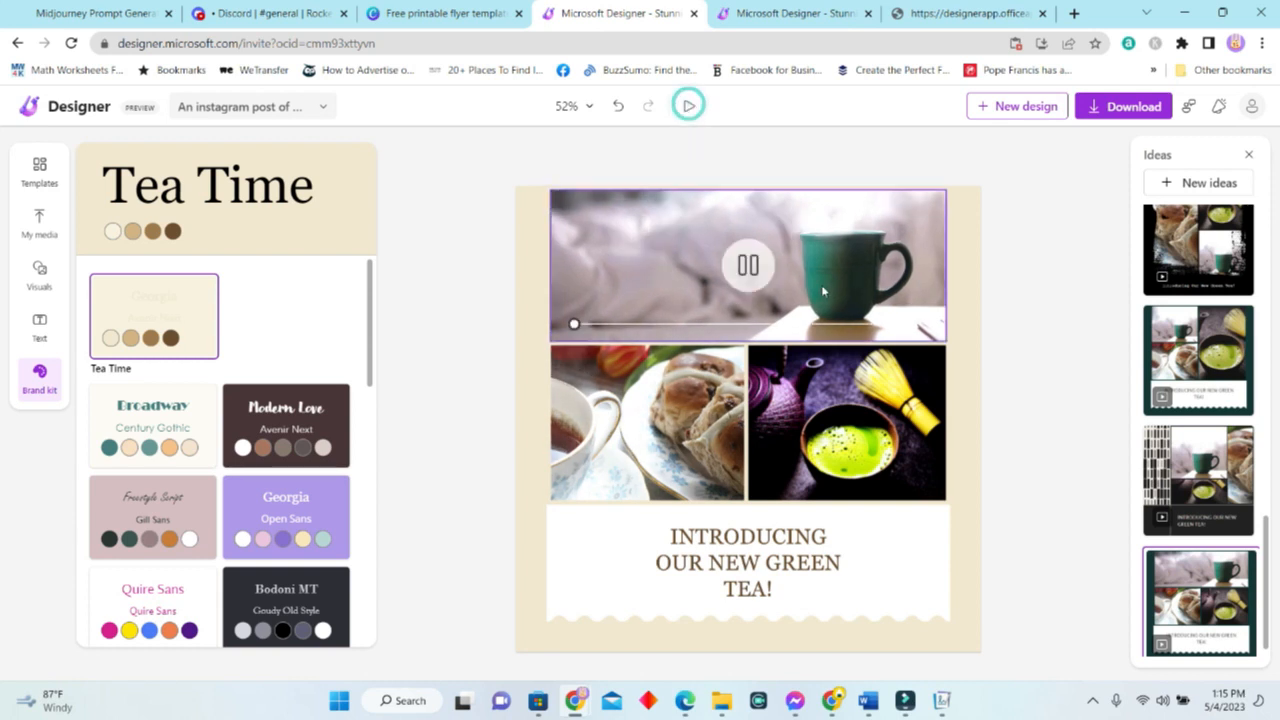
{"action": "left_click", "coordinate": [1120, 106]}
{"action": "left_click", "coordinate": [1023, 548]}
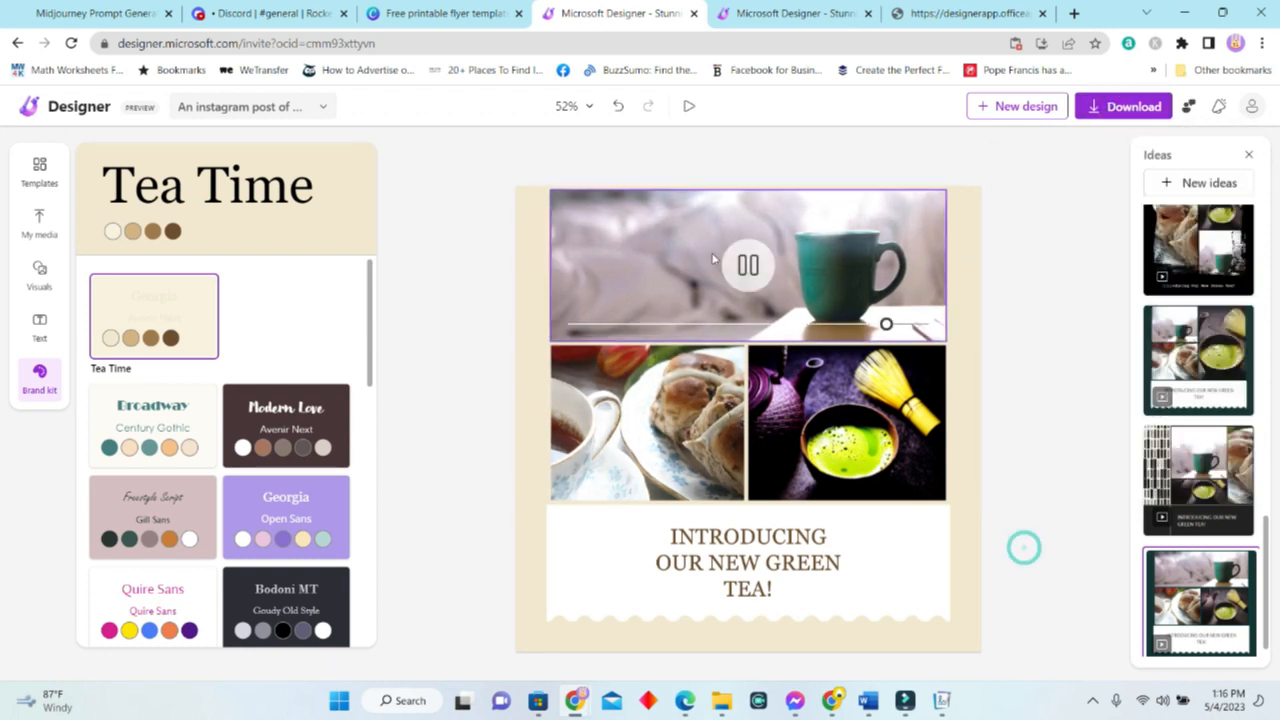
Delete the teacup and tea-and-buns images and apply the first dark navy matcha design idea.
{"action": "left_click", "coordinate": [903, 323]}
{"action": "key", "text": "Delete"}
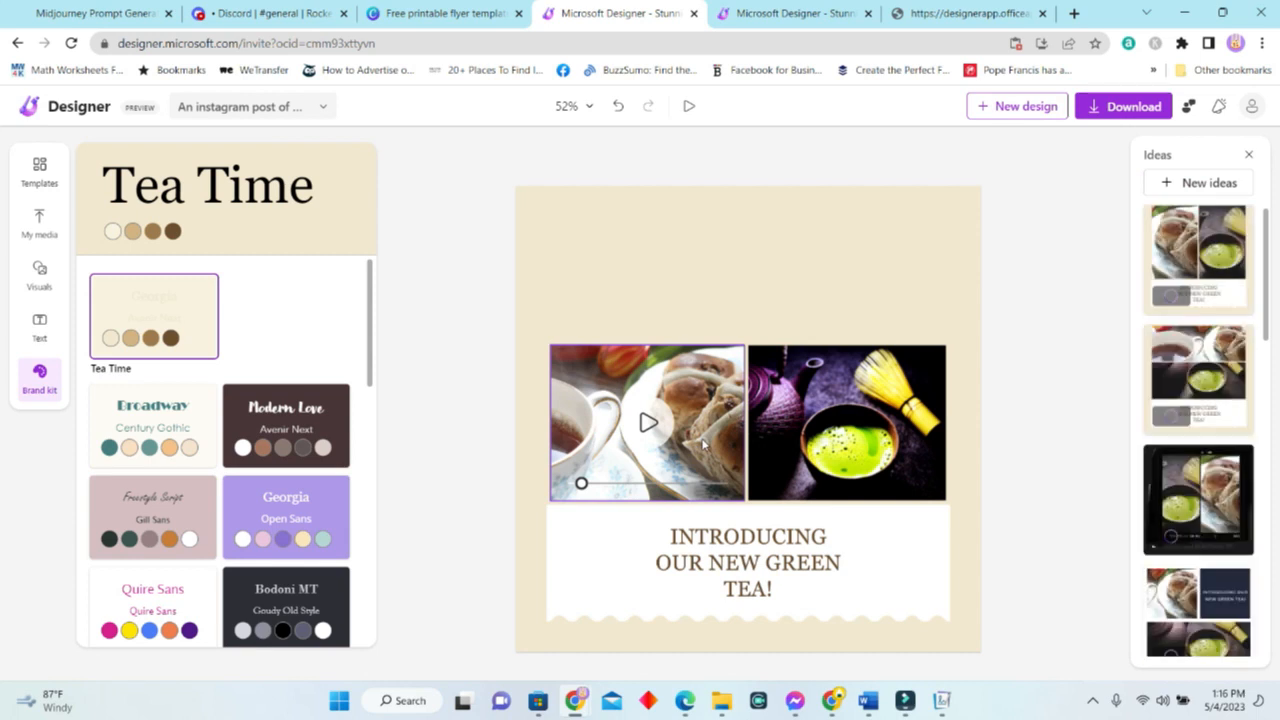
{"action": "key", "text": "Delete"}
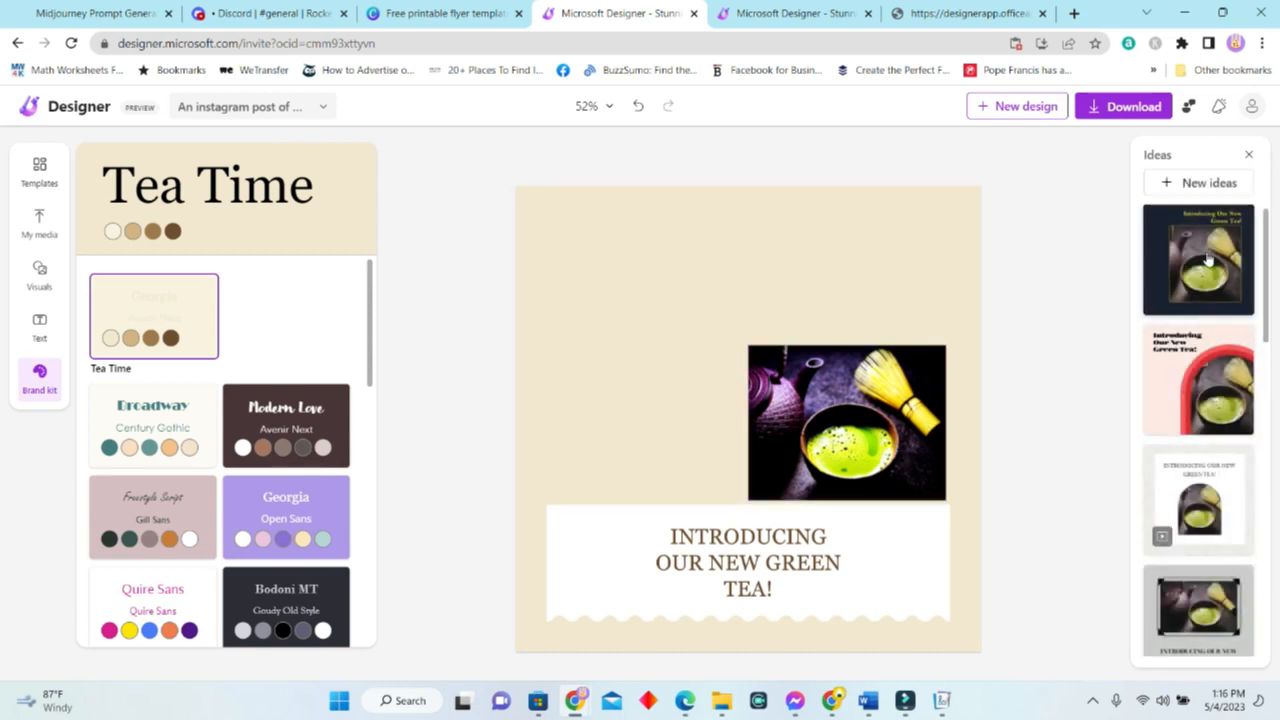
{"action": "left_click", "coordinate": [1205, 262]}
{"action": "left_click", "coordinate": [957, 504]}
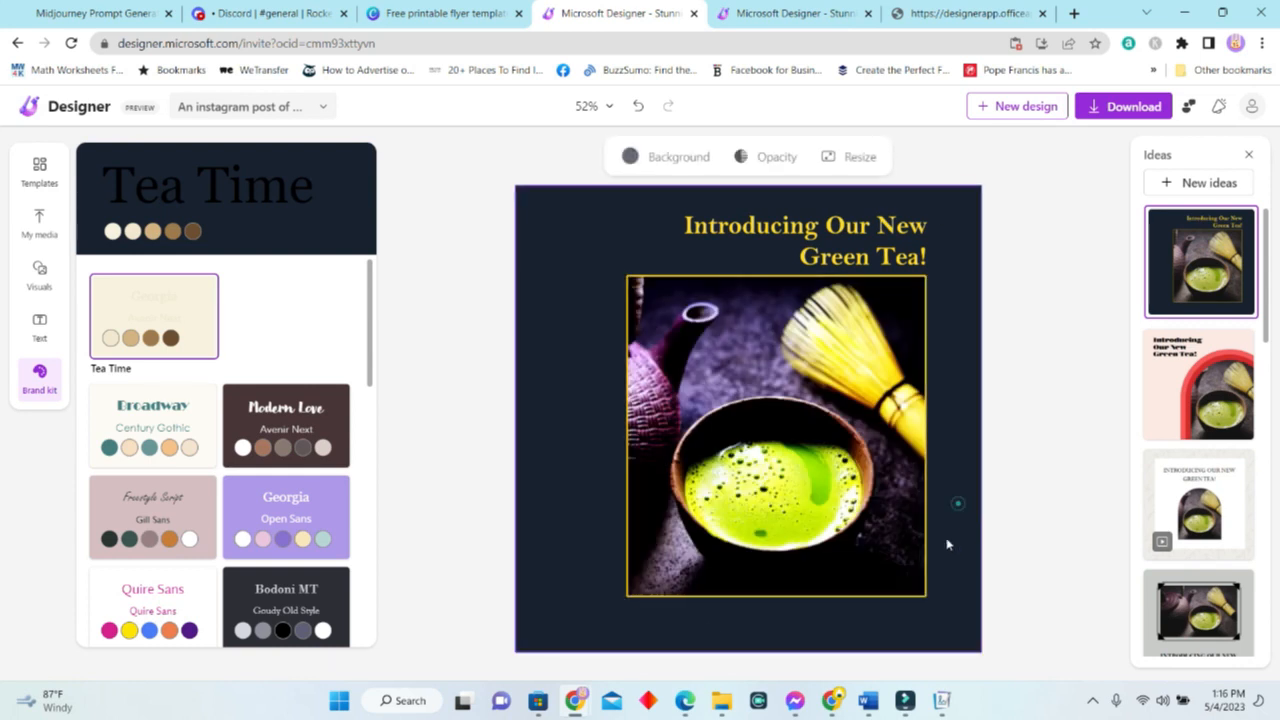
{"action": "left_click", "coordinate": [1121, 106]}
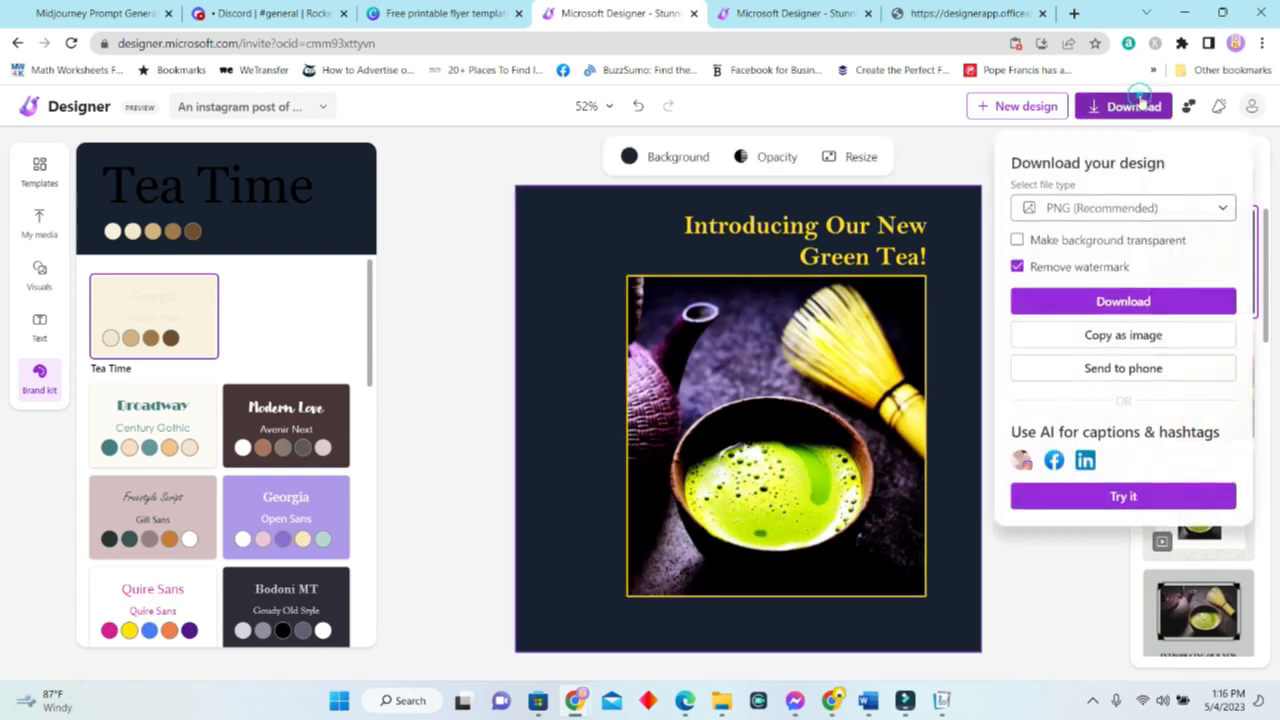
Send the navy matcha design to a phone via QR code, then quit the screen recorder.
{"action": "left_click", "coordinate": [1141, 368]}
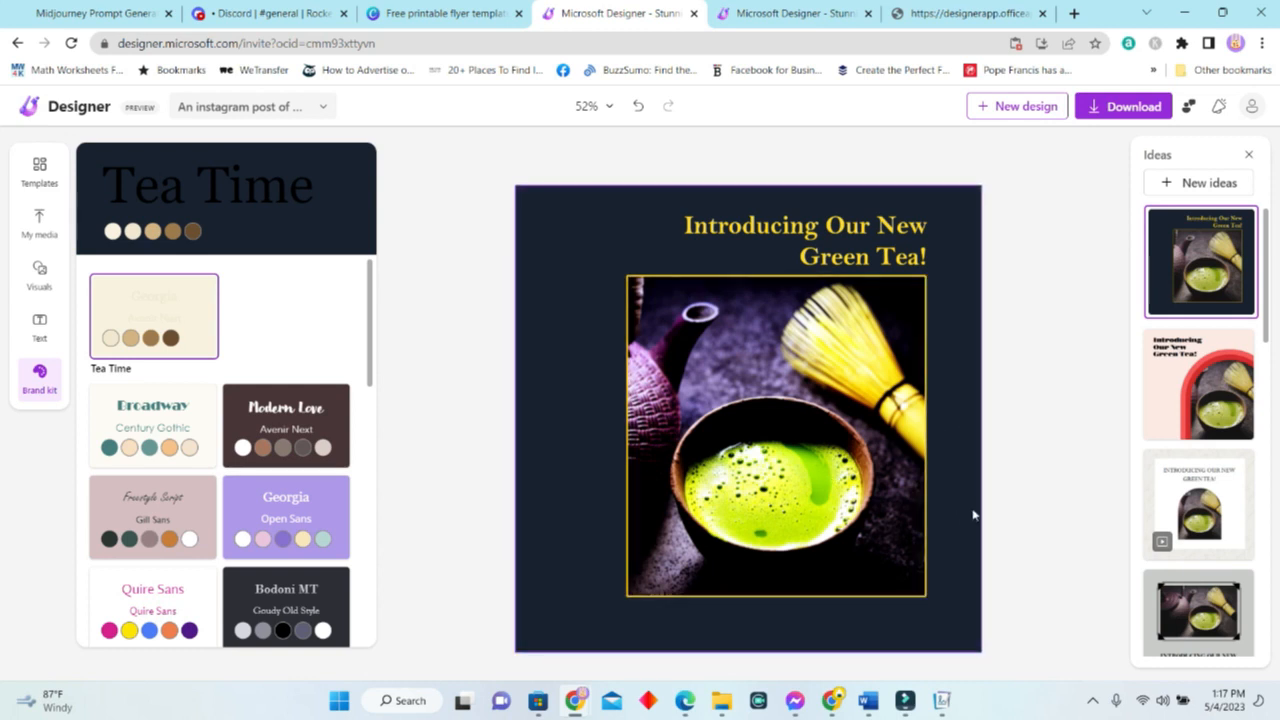
{"action": "scroll", "coordinate": [1127, 398], "scroll_direction": "down", "scroll_amount": 3}
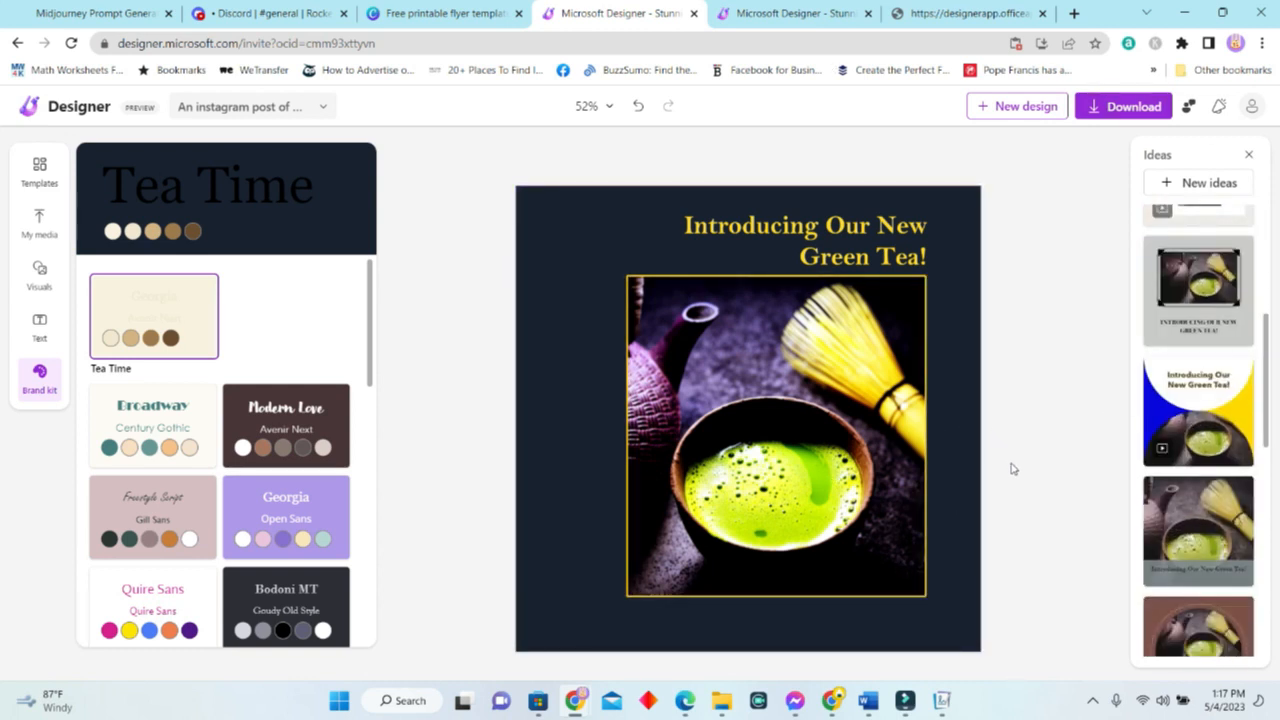
{"action": "left_click", "coordinate": [1092, 700]}
{"action": "right_click", "coordinate": [1058, 655]}
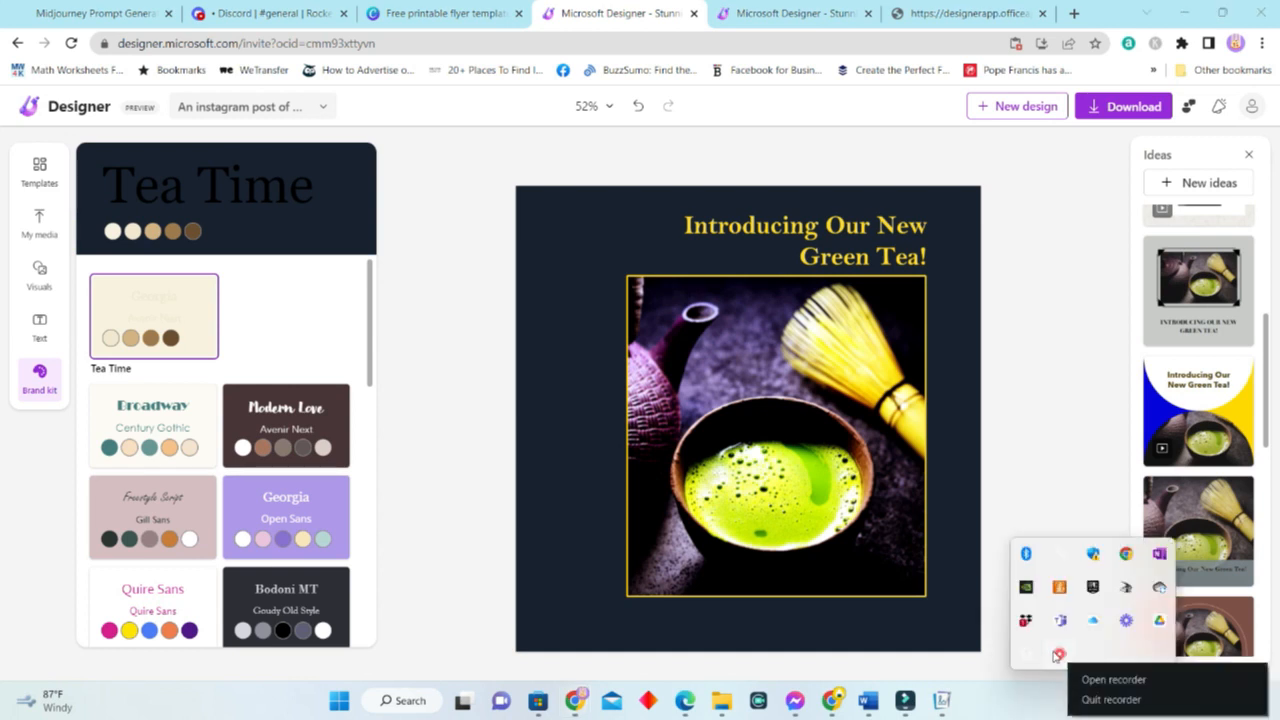
{"action": "left_click", "coordinate": [1110, 699]}
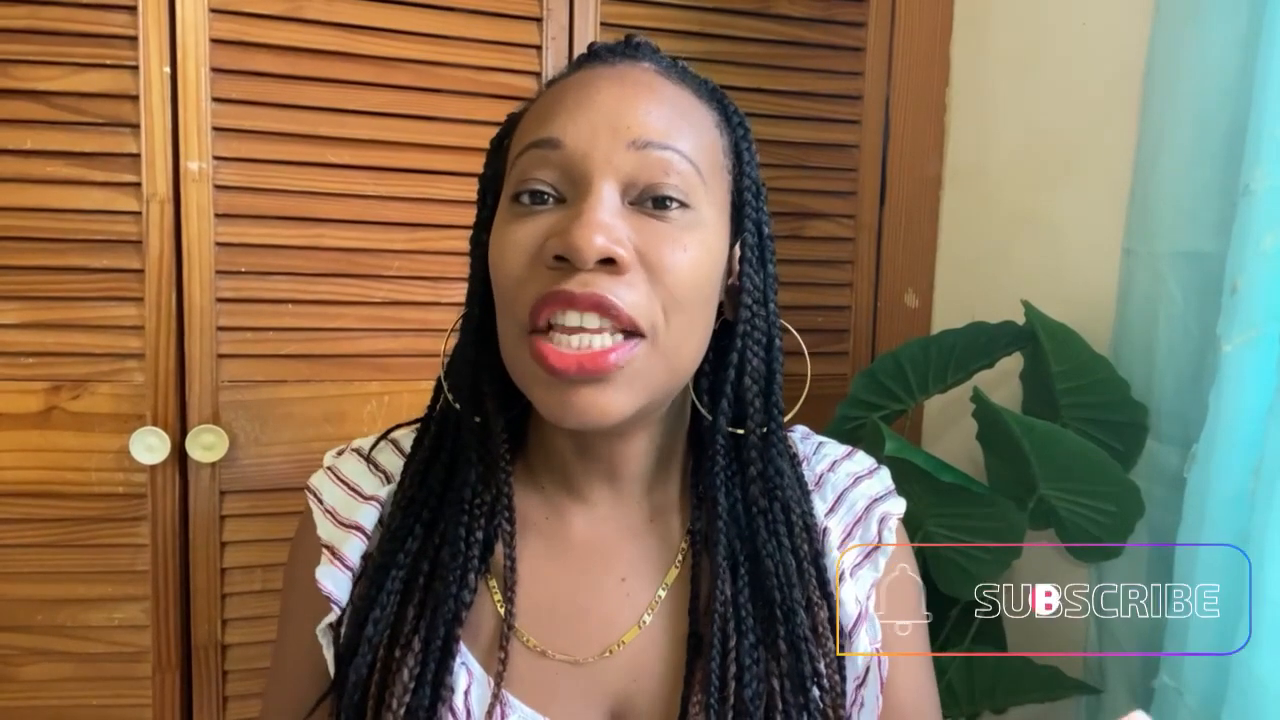